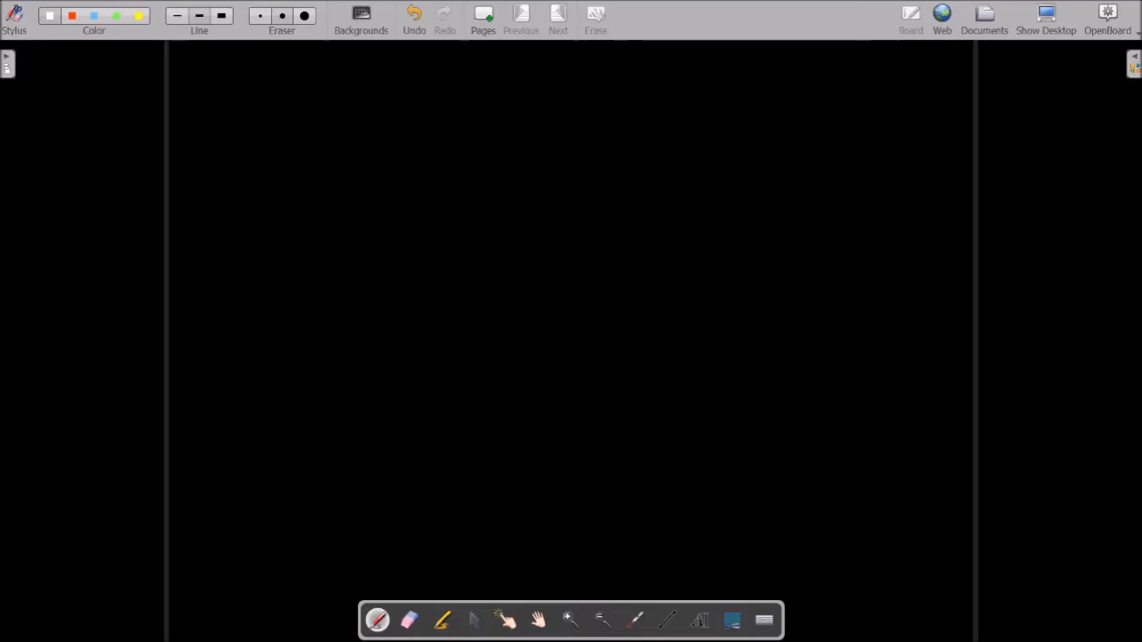
- Handwrite the heading "Oswald" in white near the upper-left of the blank page
{"action": "mouse_move", "coordinate": [243, 79]}
{"action": "left_mouse_down"}
{"action": "mouse_move", "coordinate": [263, 114]}
{"action": "mouse_move", "coordinate": [310, 89]}
{"action": "mouse_move", "coordinate": [344, 103]}
{"action": "left_mouse_up"}
{"action": "left_click_drag", "start_coordinate": [362, 68], "coordinate": [363, 100]}
{"action": "left_click_drag", "start_coordinate": [387, 89], "coordinate": [383, 110]}
{"action": "left_click_drag", "start_coordinate": [393, 66], "coordinate": [385, 109]}
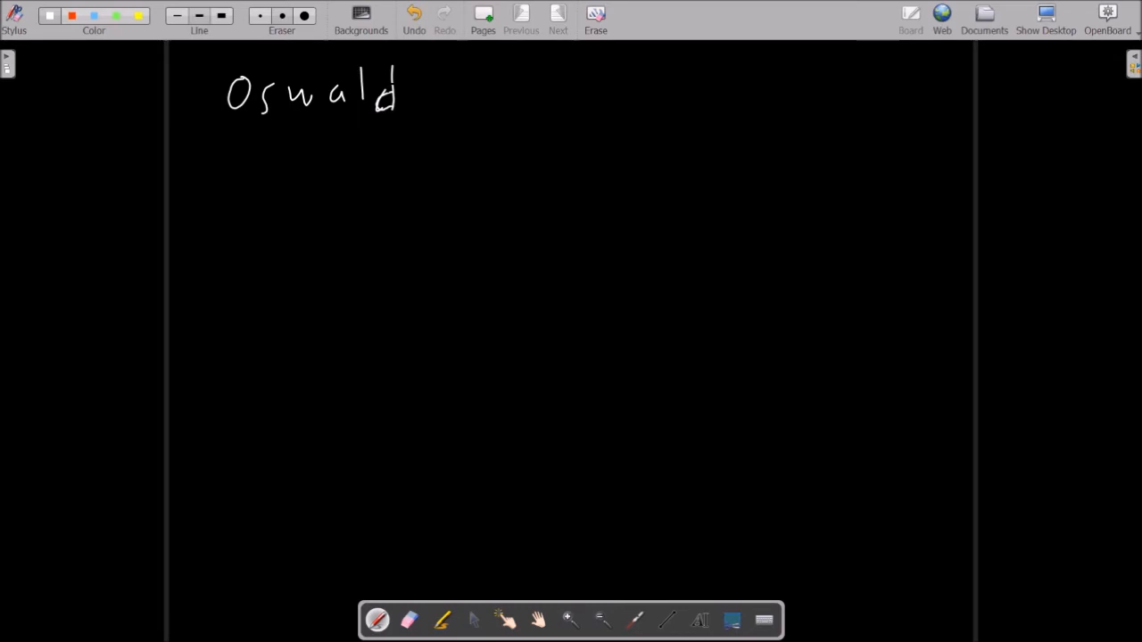
- Handwrite the heading "Stormer → Cup + bob" on the same line as "Oswald"
{"action": "mouse_move", "coordinate": [572, 72]}
{"action": "left_mouse_down"}
{"action": "mouse_move", "coordinate": [553, 80]}
{"action": "mouse_move", "coordinate": [547, 107]}
{"action": "left_mouse_up"}
{"action": "left_click_drag", "start_coordinate": [590, 66], "coordinate": [590, 105]}
{"action": "left_click_drag", "start_coordinate": [570, 94], "coordinate": [772, 105]}
{"action": "mouse_move", "coordinate": [808, 79]}
{"action": "left_mouse_down"}
{"action": "mouse_move", "coordinate": [795, 111]}
{"action": "mouse_move", "coordinate": [847, 95]}
{"action": "mouse_move", "coordinate": [841, 130]}
{"action": "left_mouse_up"}
{"action": "left_click_drag", "start_coordinate": [842, 99], "coordinate": [884, 114]}
{"action": "mouse_move", "coordinate": [912, 81]}
{"action": "left_mouse_down"}
{"action": "mouse_move", "coordinate": [912, 113]}
{"action": "mouse_move", "coordinate": [935, 100]}
{"action": "left_mouse_up"}
{"action": "left_click_drag", "start_coordinate": [950, 81], "coordinate": [953, 108]}
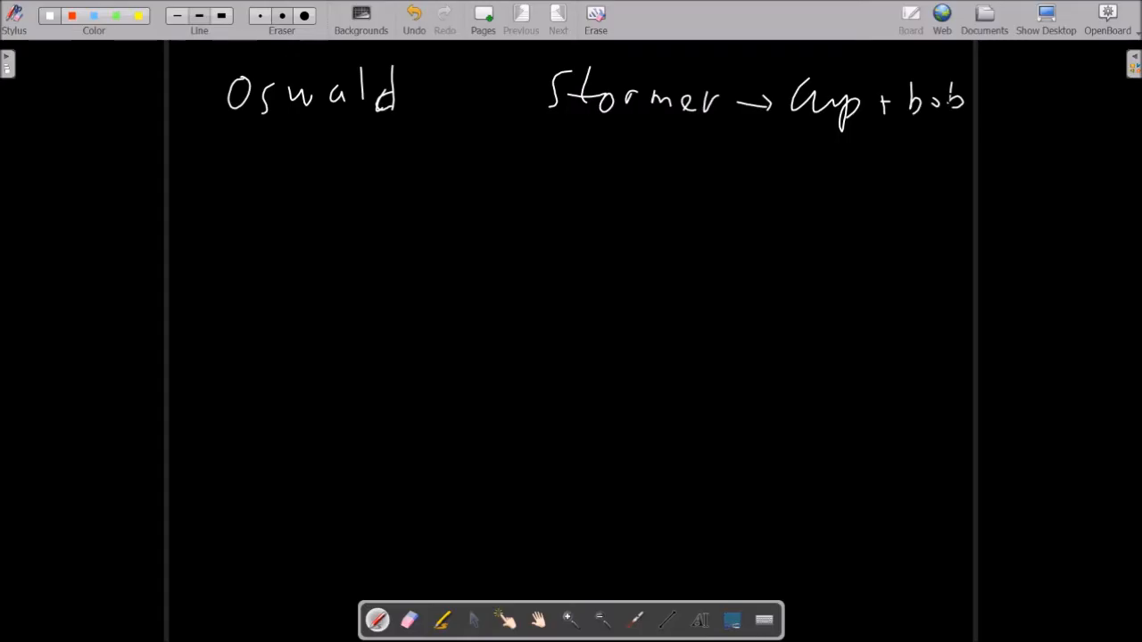
- Underline the "Oswald" heading and list "densitas" and "waktu" as dashed items beneath it
{"action": "left_click_drag", "start_coordinate": [223, 132], "coordinate": [408, 131]}
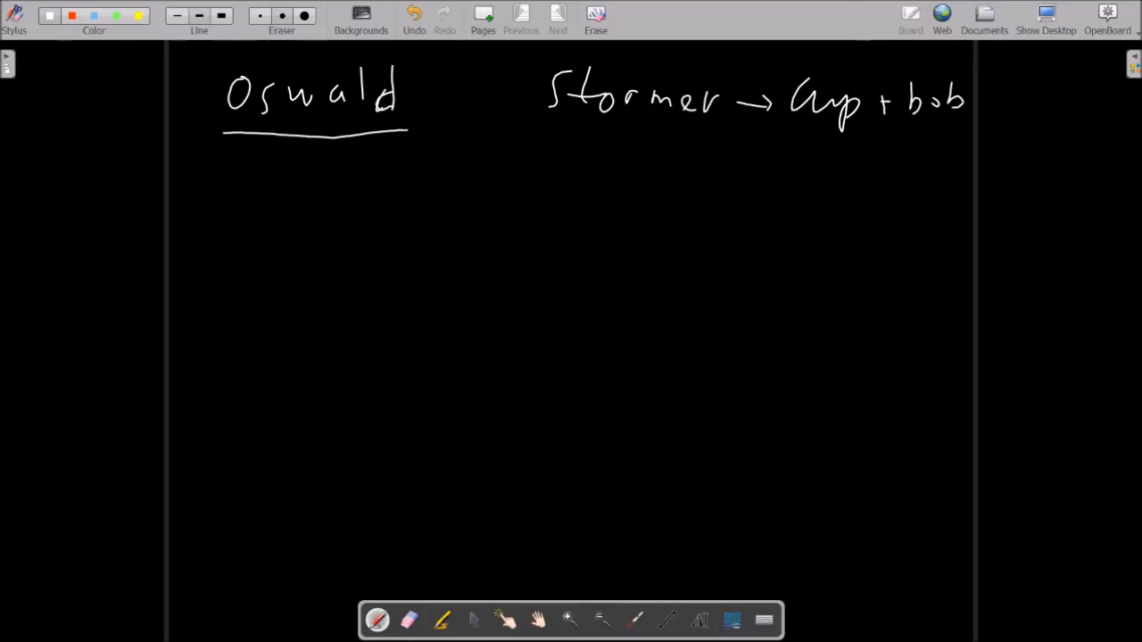
{"action": "mouse_move", "coordinate": [254, 175]}
{"action": "left_mouse_down"}
{"action": "mouse_move", "coordinate": [241, 194]}
{"action": "mouse_move", "coordinate": [265, 184]}
{"action": "mouse_move", "coordinate": [369, 189]}
{"action": "left_mouse_up"}
{"action": "left_click", "coordinate": [362, 174]}
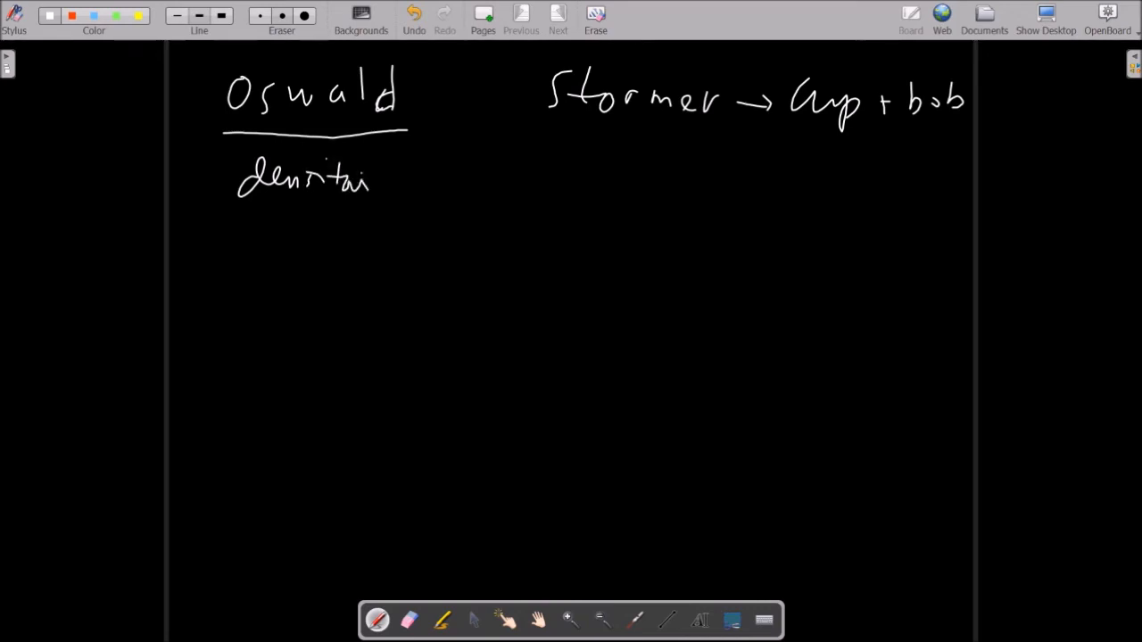
{"action": "left_click_drag", "start_coordinate": [197, 181], "coordinate": [222, 180]}
{"action": "mouse_move", "coordinate": [196, 228]}
{"action": "left_mouse_down"}
{"action": "mouse_move", "coordinate": [283, 218]}
{"action": "mouse_move", "coordinate": [321, 250]}
{"action": "mouse_move", "coordinate": [362, 228]}
{"action": "left_mouse_up"}
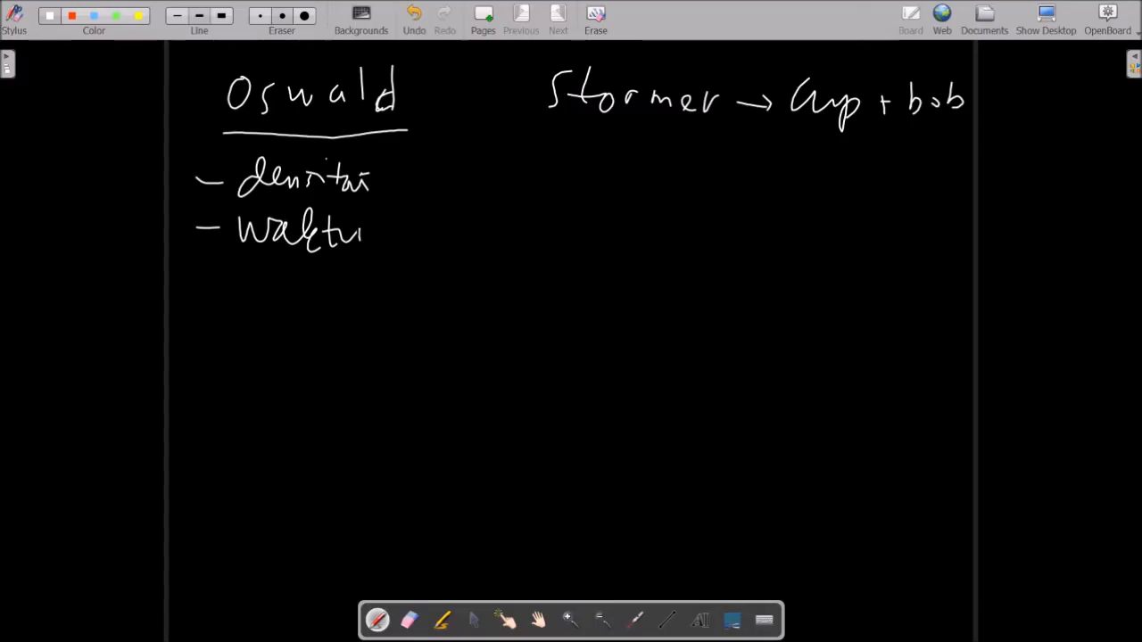
- Bracket the densitas and waktu items and branch the bracket into "standard" and "sample"
{"action": "mouse_move", "coordinate": [390, 155]}
{"action": "left_mouse_down"}
{"action": "mouse_move", "coordinate": [406, 257]}
{"action": "mouse_move", "coordinate": [389, 266]}
{"action": "left_mouse_up"}
{"action": "left_click_drag", "start_coordinate": [414, 189], "coordinate": [565, 175]}
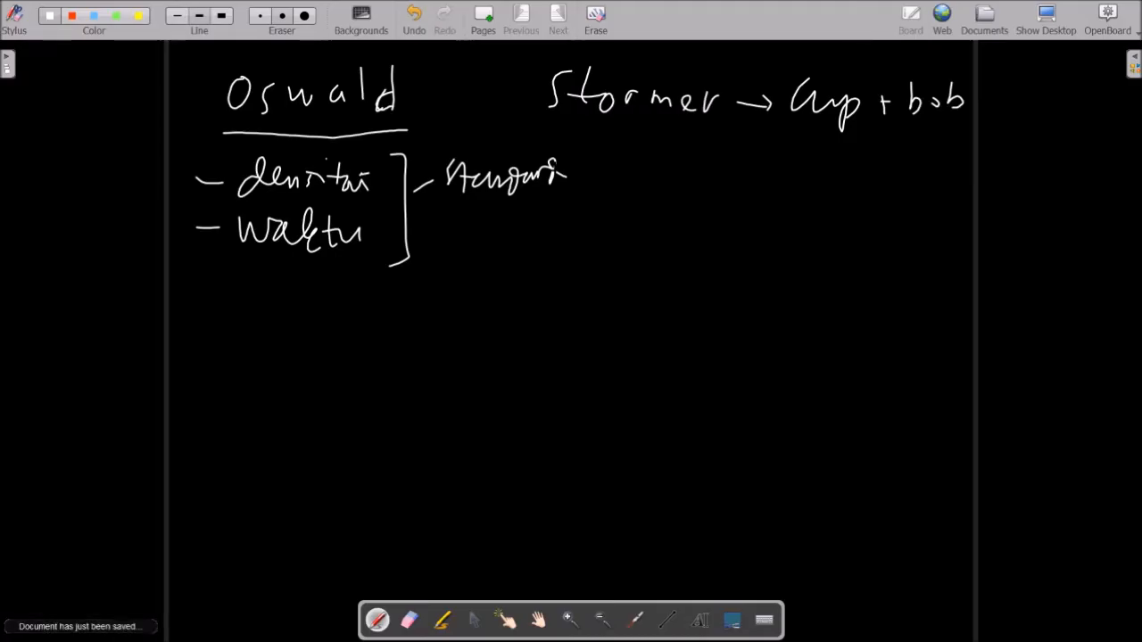
{"action": "mouse_move", "coordinate": [421, 219]}
{"action": "left_mouse_down"}
{"action": "mouse_move", "coordinate": [453, 253]}
{"action": "mouse_move", "coordinate": [505, 234]}
{"action": "mouse_move", "coordinate": [569, 243]}
{"action": "left_mouse_up"}
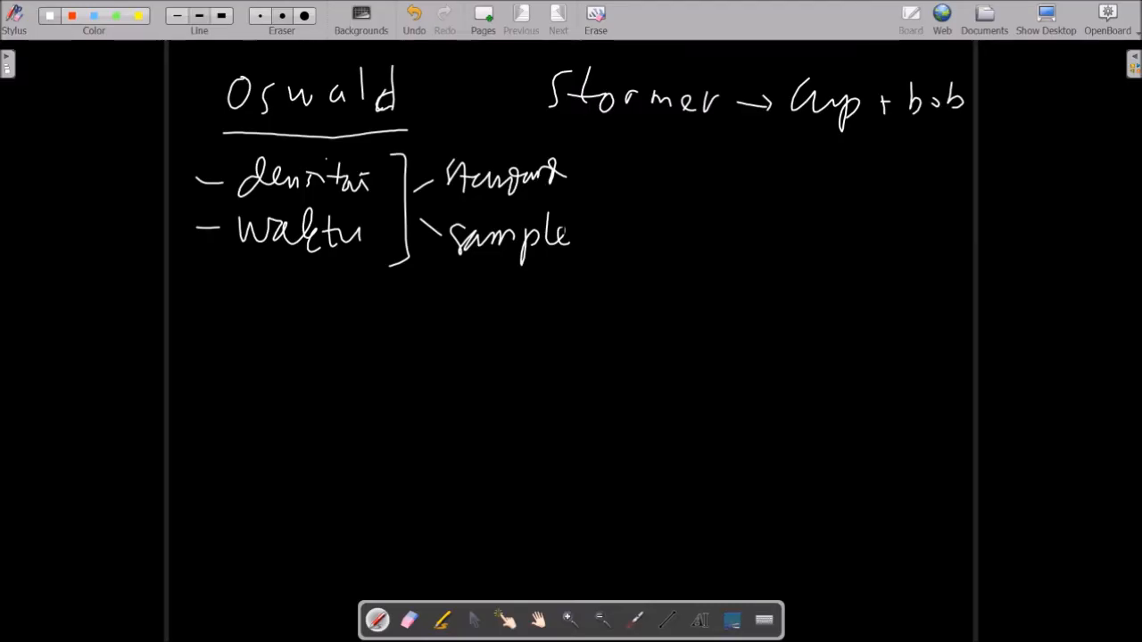
- Underline the "Stormer → Cup + bob" heading and write the item "SS (.. – ...)" with dotted blanks beneath it
{"action": "left_click_drag", "start_coordinate": [597, 147], "coordinate": [950, 129]}
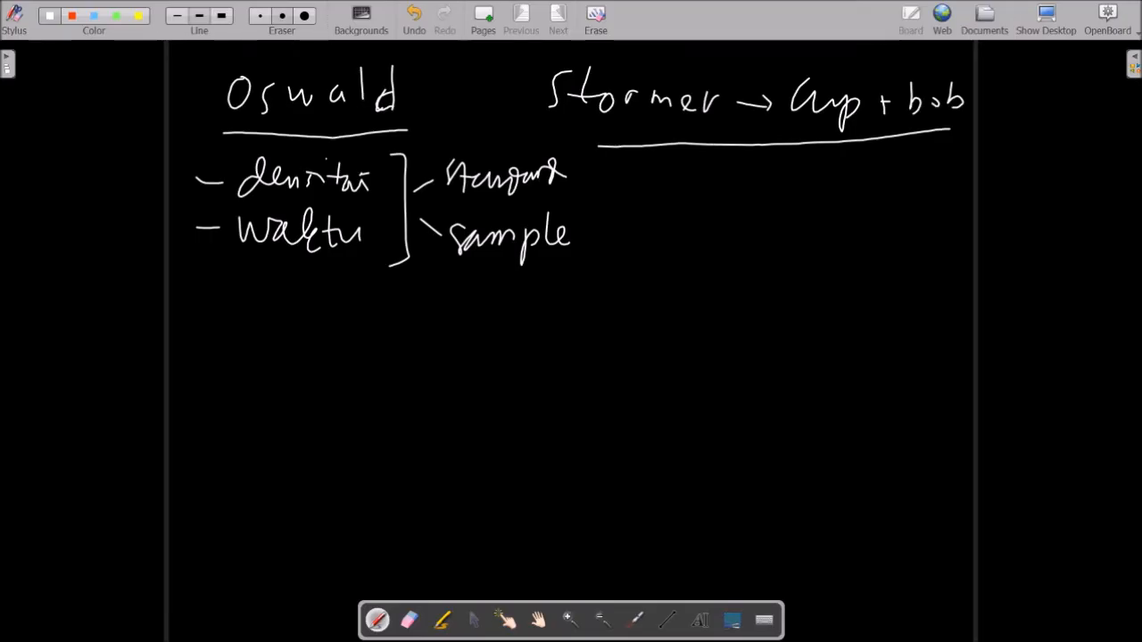
{"action": "left_click_drag", "start_coordinate": [679, 189], "coordinate": [694, 186]}
{"action": "mouse_move", "coordinate": [737, 170]}
{"action": "left_mouse_down"}
{"action": "mouse_move", "coordinate": [720, 205]}
{"action": "mouse_move", "coordinate": [751, 180]}
{"action": "mouse_move", "coordinate": [744, 205]}
{"action": "left_mouse_up"}
{"action": "left_click_drag", "start_coordinate": [787, 174], "coordinate": [784, 203]}
{"action": "left_click", "coordinate": [808, 190]}
{"action": "left_click_drag", "start_coordinate": [856, 195], "coordinate": [878, 194]}
{"action": "left_click", "coordinate": [908, 193]}
{"action": "left_click", "coordinate": [926, 194]}
{"action": "left_click", "coordinate": [942, 192]}
{"action": "left_click_drag", "start_coordinate": [965, 160], "coordinate": [967, 186]}
{"action": "left_click", "coordinate": [820, 190]}
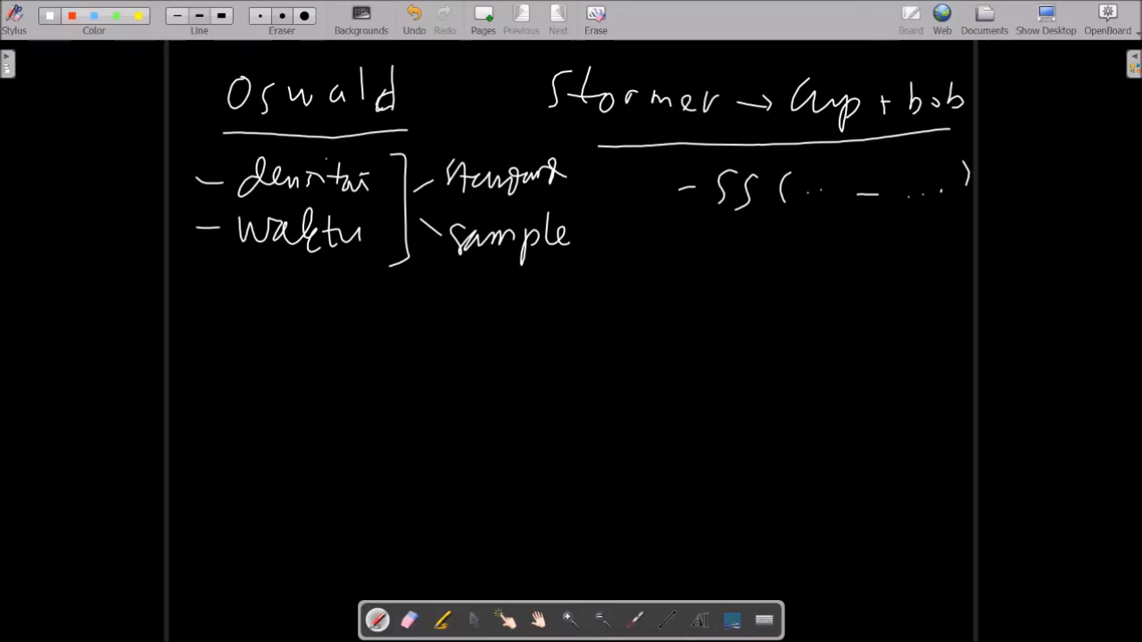
- Write a second Stormer item, "SR (.. – ...)", with dotted blanks below the SS item
{"action": "mouse_move", "coordinate": [679, 241]}
{"action": "left_mouse_down"}
{"action": "mouse_move", "coordinate": [703, 241]}
{"action": "mouse_move", "coordinate": [724, 262]}
{"action": "mouse_move", "coordinate": [711, 267]}
{"action": "mouse_move", "coordinate": [771, 241]}
{"action": "mouse_move", "coordinate": [768, 262]}
{"action": "mouse_move", "coordinate": [789, 268]}
{"action": "left_mouse_up"}
{"action": "left_click", "coordinate": [822, 254]}
{"action": "left_click", "coordinate": [837, 253]}
{"action": "left_click_drag", "start_coordinate": [863, 253], "coordinate": [881, 253]}
{"action": "left_click", "coordinate": [908, 254]}
{"action": "left_click", "coordinate": [918, 254]}
{"action": "left_click", "coordinate": [926, 254]}
{"action": "left_click_drag", "start_coordinate": [957, 225], "coordinate": [958, 261]}
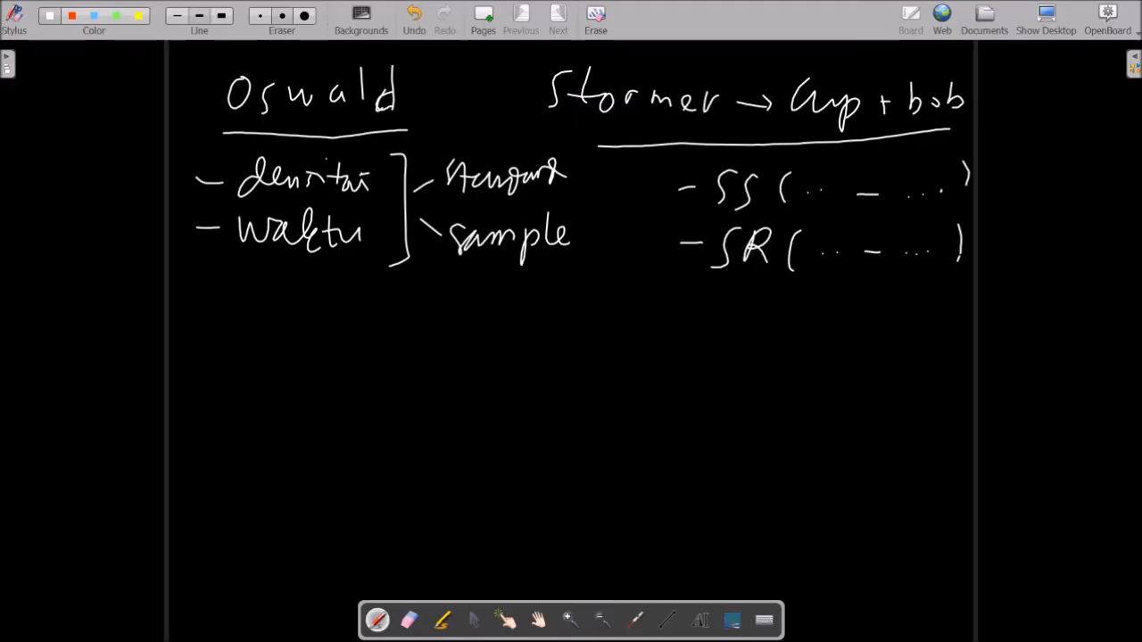
- Write a circled "W" over the first SS blank and a circled "rpm" over the first SR blank
{"action": "mouse_move", "coordinate": [808, 168]}
{"action": "left_mouse_down"}
{"action": "mouse_move", "coordinate": [820, 178]}
{"action": "mouse_move", "coordinate": [831, 166]}
{"action": "left_mouse_up"}
{"action": "mouse_move", "coordinate": [816, 242]}
{"action": "left_mouse_down"}
{"action": "mouse_move", "coordinate": [833, 218]}
{"action": "mouse_move", "coordinate": [888, 223]}
{"action": "left_mouse_up"}
{"action": "mouse_move", "coordinate": [822, 154]}
{"action": "left_mouse_down"}
{"action": "mouse_move", "coordinate": [801, 183]}
{"action": "mouse_move", "coordinate": [845, 160]}
{"action": "left_mouse_up"}
{"action": "mouse_move", "coordinate": [840, 200]}
{"action": "left_mouse_down"}
{"action": "mouse_move", "coordinate": [811, 247]}
{"action": "mouse_move", "coordinate": [896, 223]}
{"action": "mouse_move", "coordinate": [855, 201]}
{"action": "left_mouse_up"}
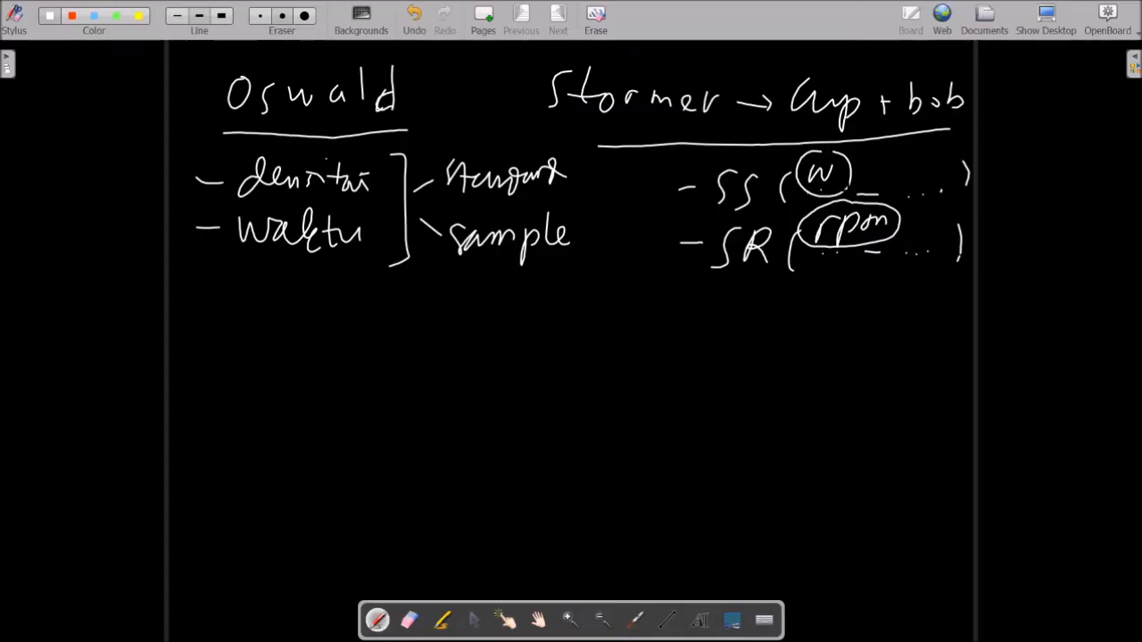
- Bracket the SS and SR items, link them to "standard" and "sample", and draw a divider line below the Oswald list
{"action": "left_click_drag", "start_coordinate": [648, 167], "coordinate": [647, 266]}
{"action": "left_click_drag", "start_coordinate": [573, 175], "coordinate": [621, 193]}
{"action": "left_click_drag", "start_coordinate": [590, 241], "coordinate": [619, 211]}
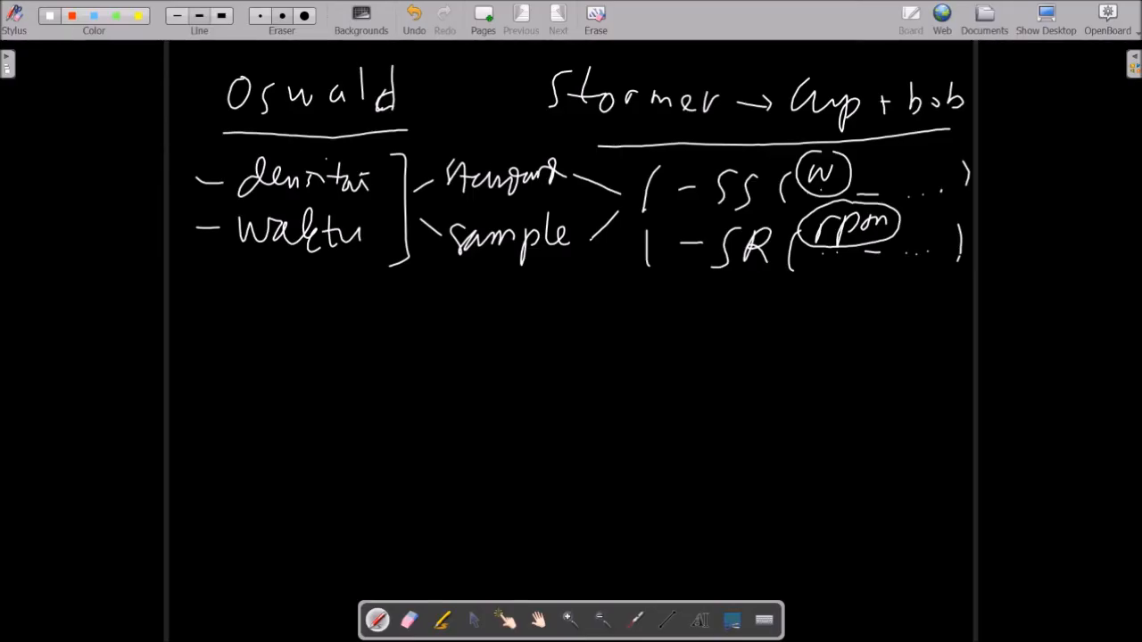
{"action": "left_click_drag", "start_coordinate": [197, 305], "coordinate": [428, 292]}
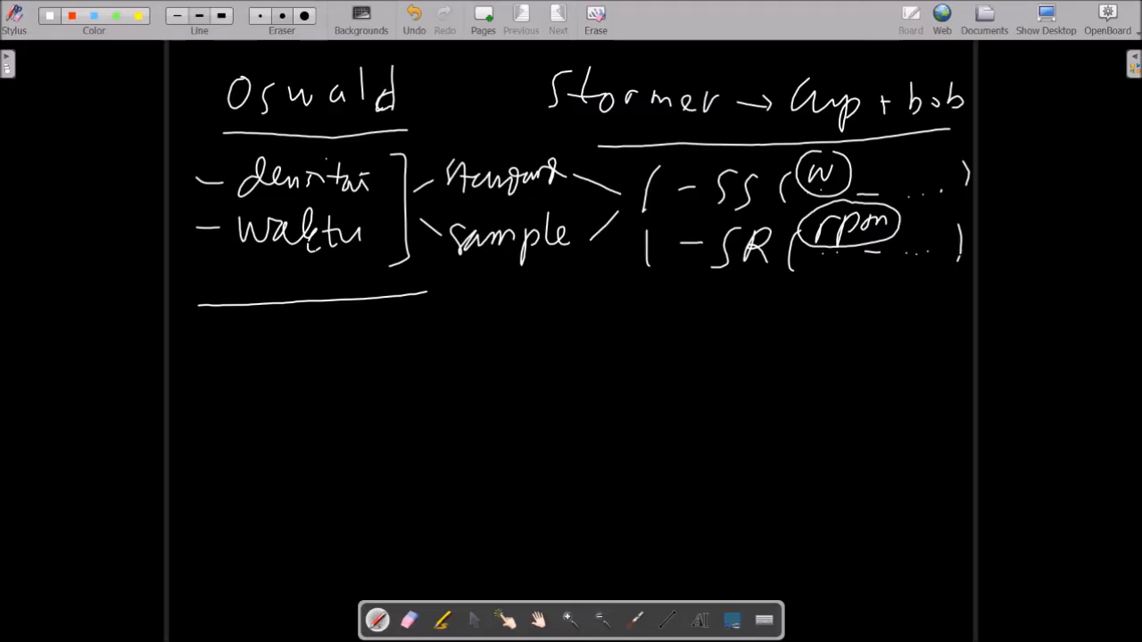
- Write "Vis standard (ηst)" below the divider line
{"action": "mouse_move", "coordinate": [219, 342]}
{"action": "left_mouse_down"}
{"action": "mouse_move", "coordinate": [242, 337]}
{"action": "mouse_move", "coordinate": [259, 365]}
{"action": "mouse_move", "coordinate": [274, 349]}
{"action": "mouse_move", "coordinate": [272, 366]}
{"action": "left_mouse_up"}
{"action": "left_click_drag", "start_coordinate": [329, 335], "coordinate": [322, 362]}
{"action": "mouse_move", "coordinate": [344, 332]}
{"action": "left_mouse_down"}
{"action": "mouse_move", "coordinate": [344, 366]}
{"action": "mouse_move", "coordinate": [412, 337]}
{"action": "mouse_move", "coordinate": [432, 349]}
{"action": "mouse_move", "coordinate": [448, 341]}
{"action": "left_mouse_up"}
{"action": "left_click_drag", "start_coordinate": [465, 355], "coordinate": [480, 344]}
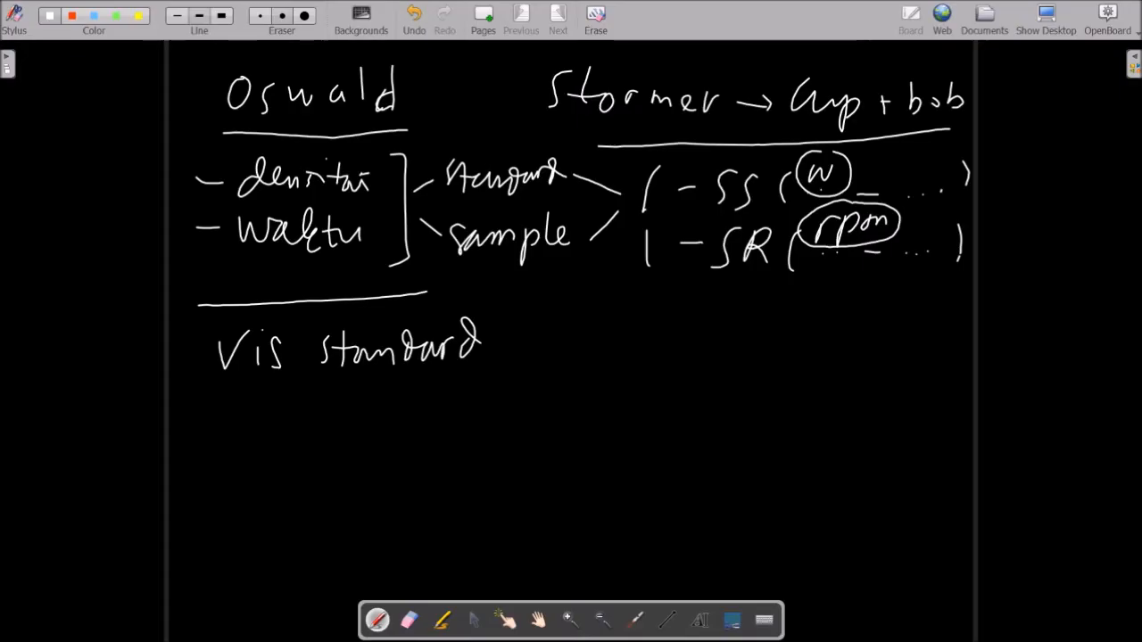
{"action": "mouse_move", "coordinate": [508, 321]}
{"action": "left_mouse_down"}
{"action": "mouse_move", "coordinate": [504, 359]}
{"action": "mouse_move", "coordinate": [526, 355]}
{"action": "mouse_move", "coordinate": [538, 374]}
{"action": "mouse_move", "coordinate": [553, 373]}
{"action": "left_mouse_up"}
{"action": "left_click_drag", "start_coordinate": [574, 307], "coordinate": [575, 358]}
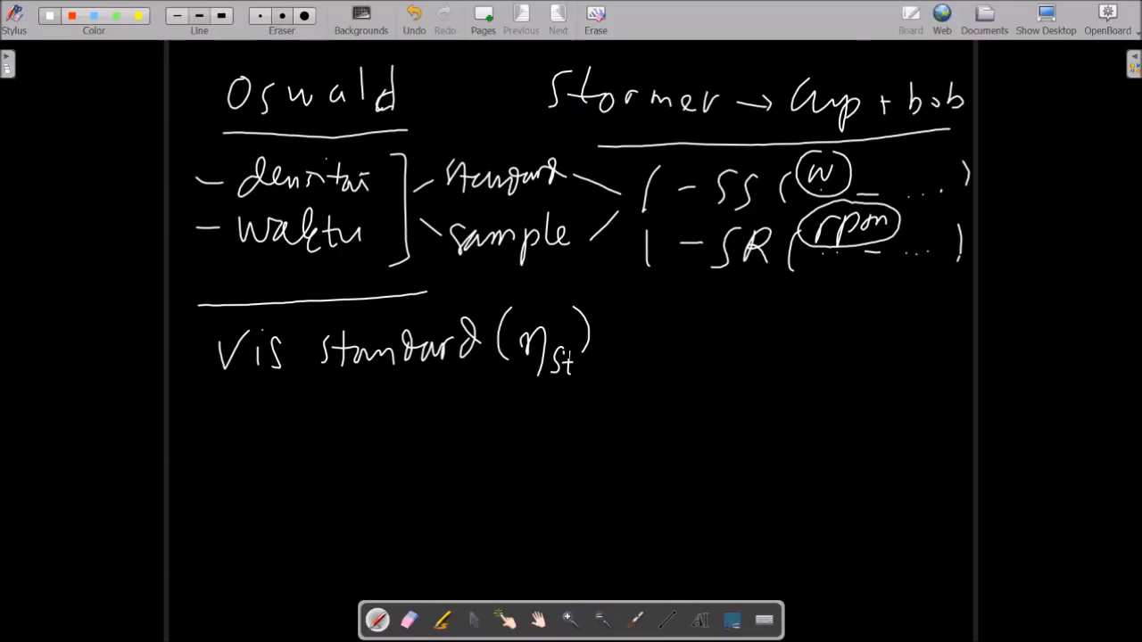
- Write the equation "Kv = C = k" below the "Vis standard" line
{"action": "mouse_move", "coordinate": [233, 408]}
{"action": "left_mouse_down"}
{"action": "mouse_move", "coordinate": [232, 443]}
{"action": "mouse_move", "coordinate": [289, 422]}
{"action": "left_mouse_up"}
{"action": "left_click_drag", "start_coordinate": [312, 428], "coordinate": [328, 426]}
{"action": "mouse_move", "coordinate": [313, 442]}
{"action": "left_mouse_down"}
{"action": "mouse_move", "coordinate": [371, 440]}
{"action": "mouse_move", "coordinate": [418, 416]}
{"action": "left_mouse_up"}
{"action": "left_click_drag", "start_coordinate": [403, 433], "coordinate": [459, 438]}
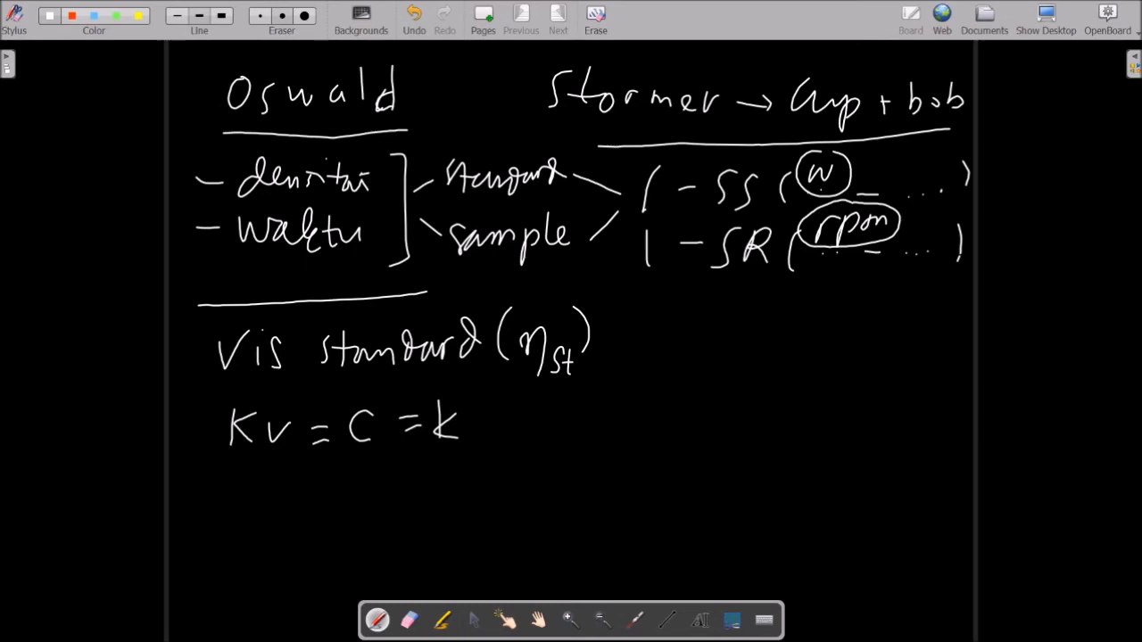
- Write the equation "Vis sebenarnya = Kv viscositas" below "Kv = C = k"
{"action": "mouse_move", "coordinate": [223, 475]}
{"action": "left_mouse_down"}
{"action": "mouse_move", "coordinate": [252, 476]}
{"action": "mouse_move", "coordinate": [264, 504]}
{"action": "mouse_move", "coordinate": [291, 507]}
{"action": "mouse_move", "coordinate": [279, 509]}
{"action": "mouse_move", "coordinate": [344, 492]}
{"action": "left_mouse_up"}
{"action": "mouse_move", "coordinate": [367, 473]}
{"action": "left_mouse_down"}
{"action": "mouse_move", "coordinate": [409, 501]}
{"action": "mouse_move", "coordinate": [476, 500]}
{"action": "left_mouse_up"}
{"action": "left_click_drag", "start_coordinate": [323, 473], "coordinate": [319, 509]}
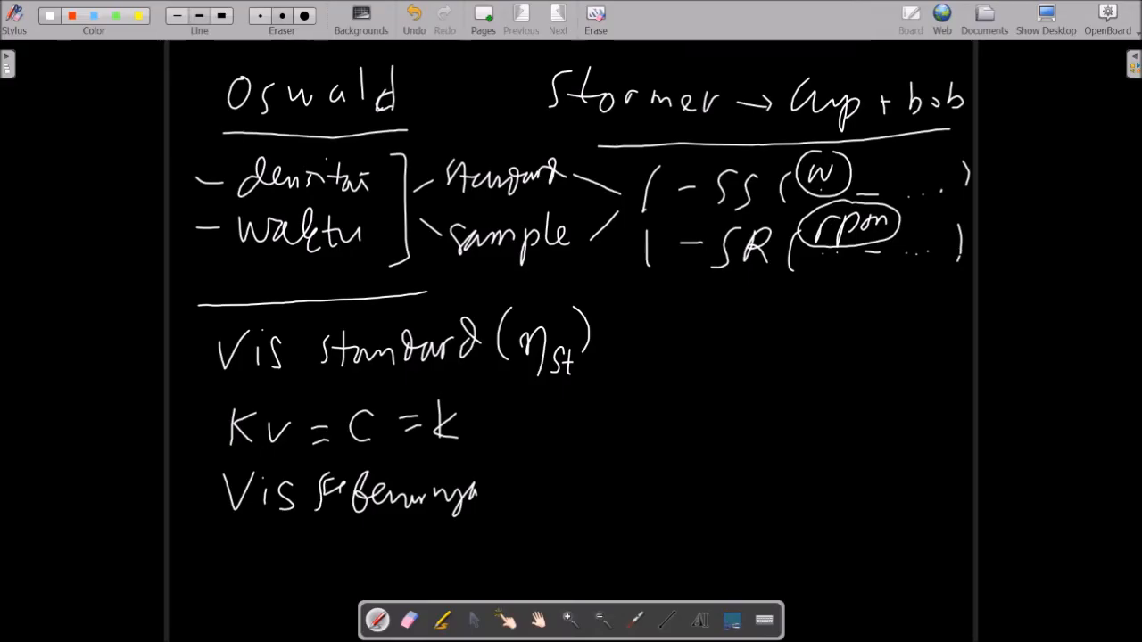
{"action": "left_click_drag", "start_coordinate": [513, 479], "coordinate": [528, 479]}
{"action": "left_click_drag", "start_coordinate": [515, 498], "coordinate": [528, 497]}
{"action": "mouse_move", "coordinate": [562, 455]}
{"action": "left_mouse_down"}
{"action": "mouse_move", "coordinate": [562, 505]}
{"action": "mouse_move", "coordinate": [598, 504]}
{"action": "mouse_move", "coordinate": [610, 486]}
{"action": "mouse_move", "coordinate": [660, 473]}
{"action": "mouse_move", "coordinate": [677, 492]}
{"action": "mouse_move", "coordinate": [719, 494]}
{"action": "mouse_move", "coordinate": [726, 479]}
{"action": "mouse_move", "coordinate": [766, 494]}
{"action": "left_mouse_up"}
{"action": "left_click", "coordinate": [679, 495]}
{"action": "left_click", "coordinate": [764, 462]}
{"action": "mouse_move", "coordinate": [785, 452]}
{"action": "left_mouse_down"}
{"action": "mouse_move", "coordinate": [784, 492]}
{"action": "mouse_move", "coordinate": [804, 471]}
{"action": "left_mouse_up"}
{"action": "left_click_drag", "start_coordinate": [805, 473], "coordinate": [803, 492]}
{"action": "left_click_drag", "start_coordinate": [808, 475], "coordinate": [826, 491]}
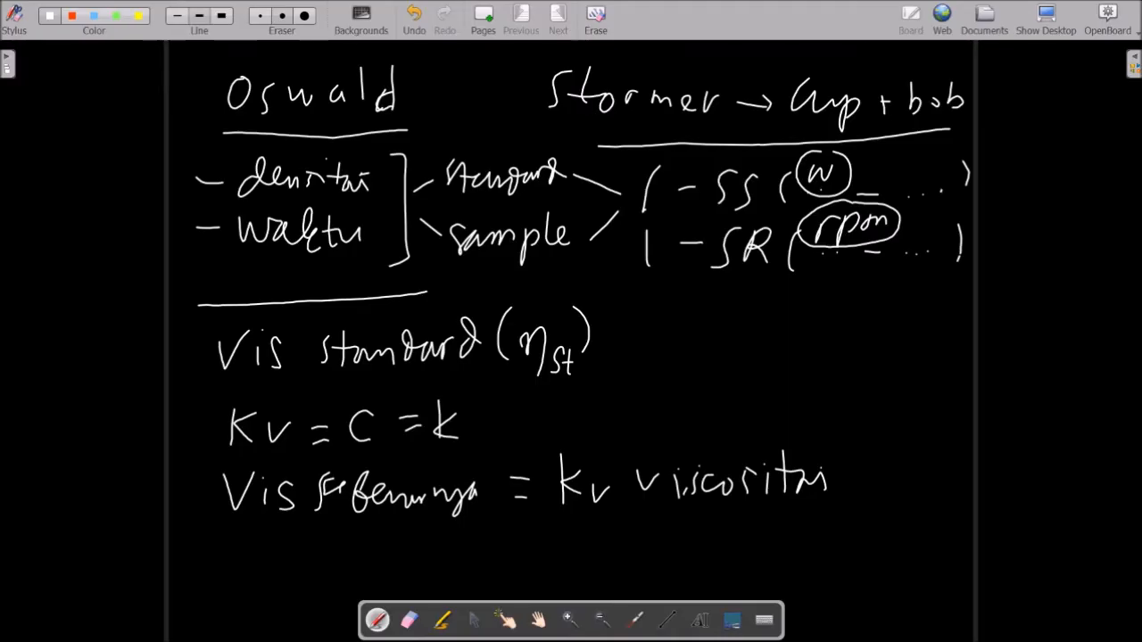
- Circle "viscositas" and connect it to the fraction ρstd over 1/t written beside it
{"action": "mouse_move", "coordinate": [709, 419]}
{"action": "left_mouse_down"}
{"action": "mouse_move", "coordinate": [680, 420]}
{"action": "mouse_move", "coordinate": [623, 472]}
{"action": "mouse_move", "coordinate": [739, 522]}
{"action": "mouse_move", "coordinate": [831, 508]}
{"action": "mouse_move", "coordinate": [855, 428]}
{"action": "mouse_move", "coordinate": [712, 417]}
{"action": "left_mouse_up"}
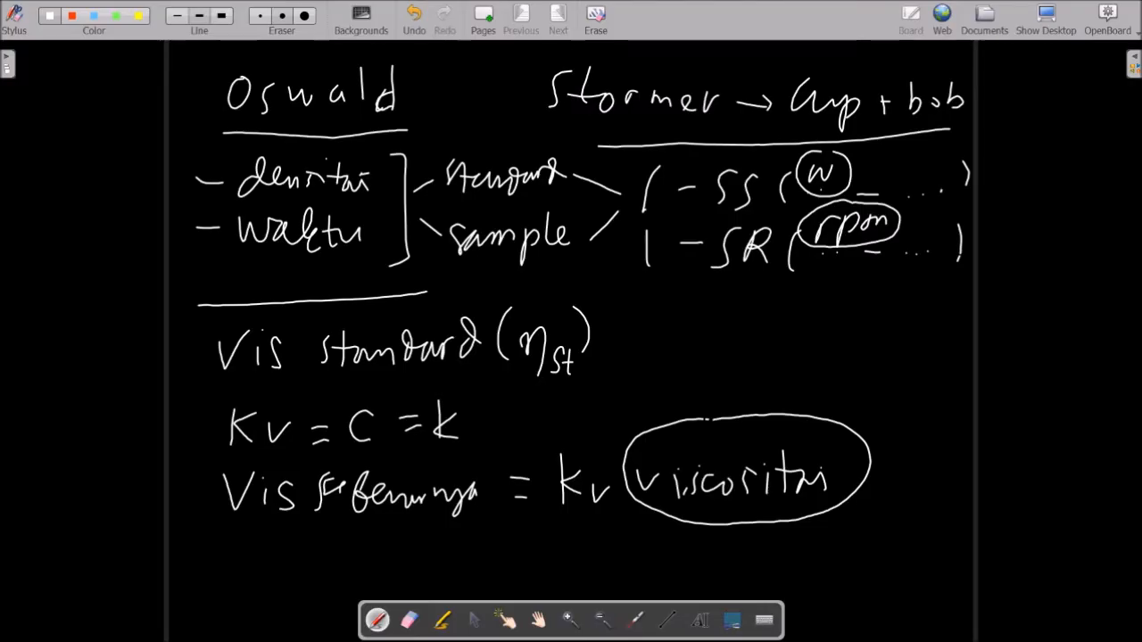
{"action": "mouse_move", "coordinate": [854, 446]}
{"action": "left_mouse_down"}
{"action": "mouse_move", "coordinate": [930, 383]}
{"action": "mouse_move", "coordinate": [928, 412]}
{"action": "left_mouse_up"}
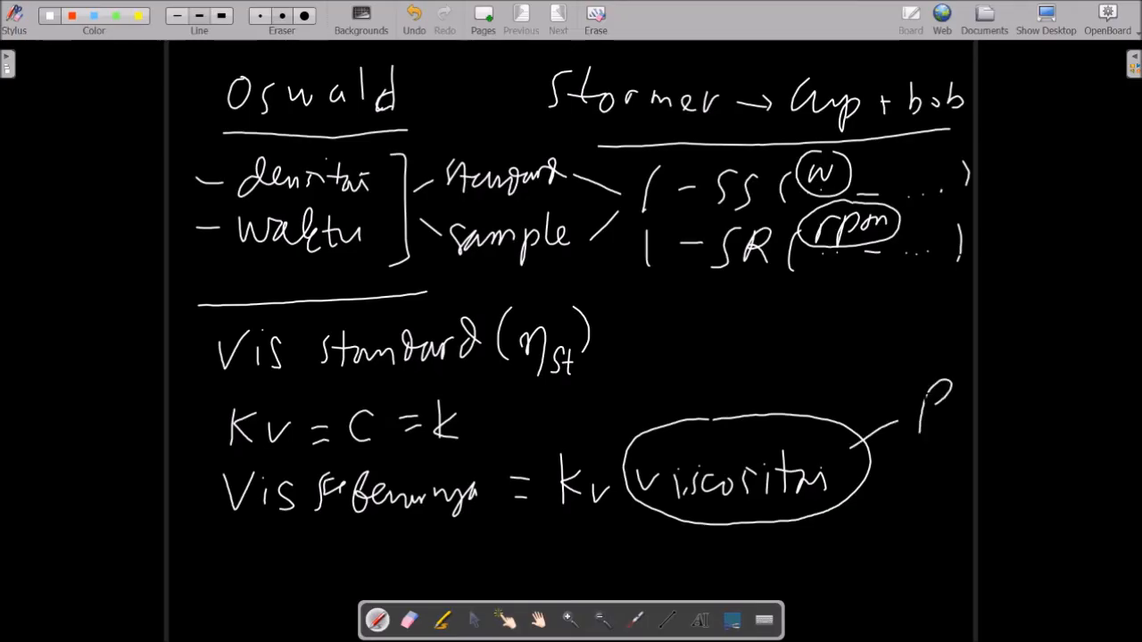
{"action": "mouse_move", "coordinate": [960, 410]}
{"action": "left_mouse_down"}
{"action": "mouse_move", "coordinate": [950, 431]}
{"action": "mouse_move", "coordinate": [972, 441]}
{"action": "left_mouse_up"}
{"action": "mouse_move", "coordinate": [958, 427]}
{"action": "left_mouse_down"}
{"action": "mouse_move", "coordinate": [985, 423]}
{"action": "mouse_move", "coordinate": [996, 407]}
{"action": "mouse_move", "coordinate": [993, 428]}
{"action": "left_mouse_up"}
{"action": "left_click_drag", "start_coordinate": [901, 457], "coordinate": [1010, 455]}
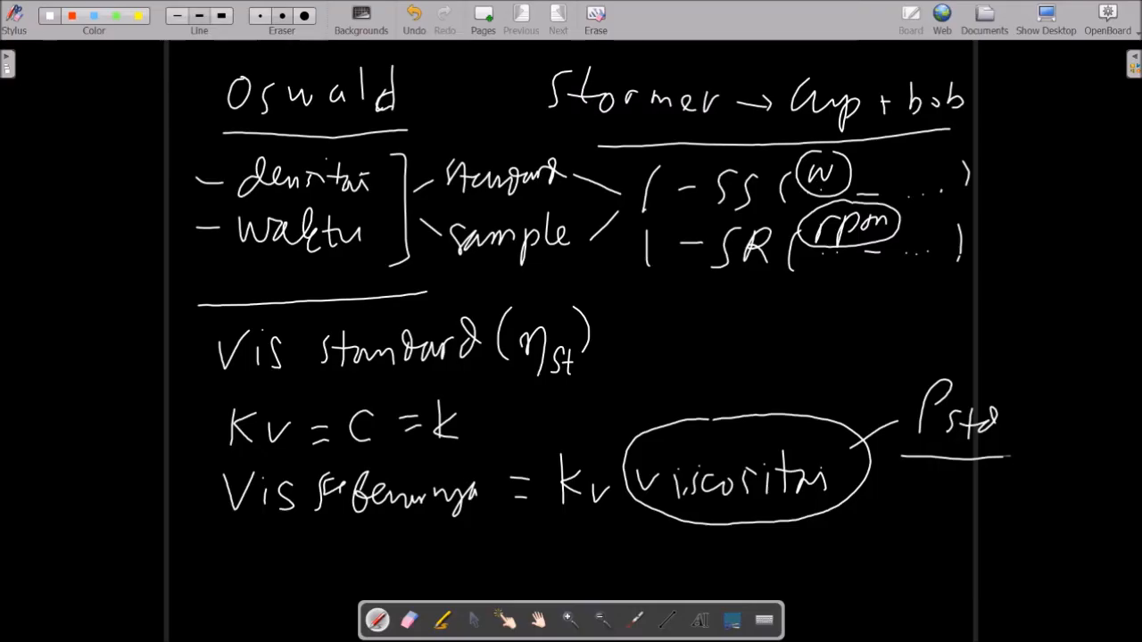
{"action": "left_click_drag", "start_coordinate": [1008, 457], "coordinate": [1012, 457]}
{"action": "left_click_drag", "start_coordinate": [932, 475], "coordinate": [936, 524]}
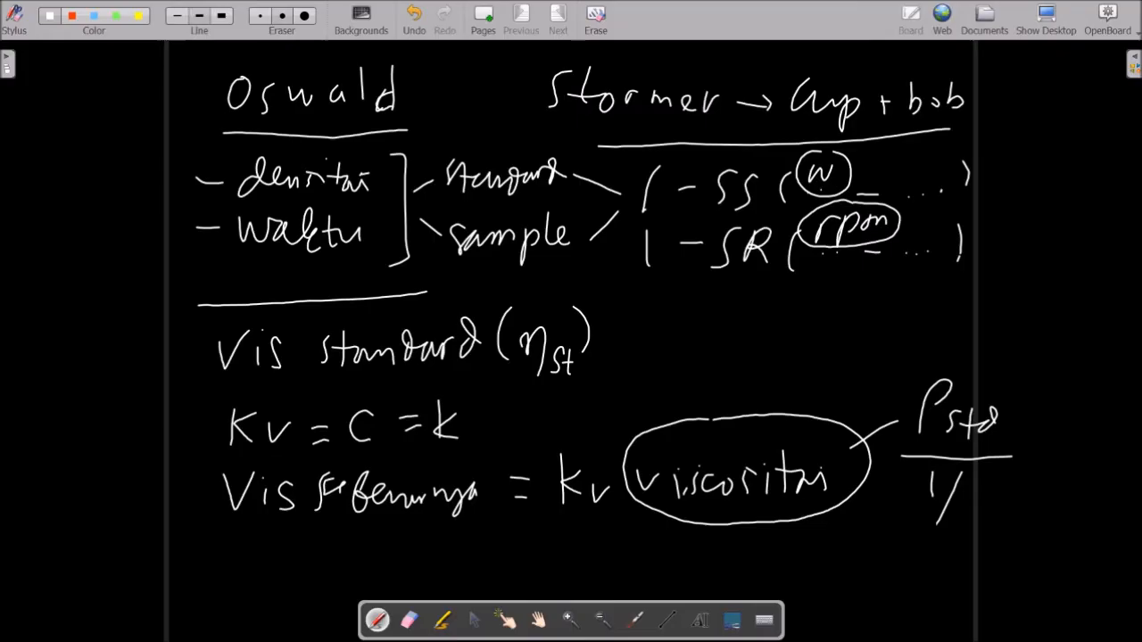
{"action": "mouse_move", "coordinate": [969, 490]}
{"action": "left_mouse_down"}
{"action": "mouse_move", "coordinate": [981, 514]}
{"action": "mouse_move", "coordinate": [976, 502]}
{"action": "left_mouse_up"}
- Underline "Vis sebenarnya" and put tick marks beside ρstd, 1/t and the densitas item
{"action": "left_click_drag", "start_coordinate": [250, 550], "coordinate": [471, 536]}
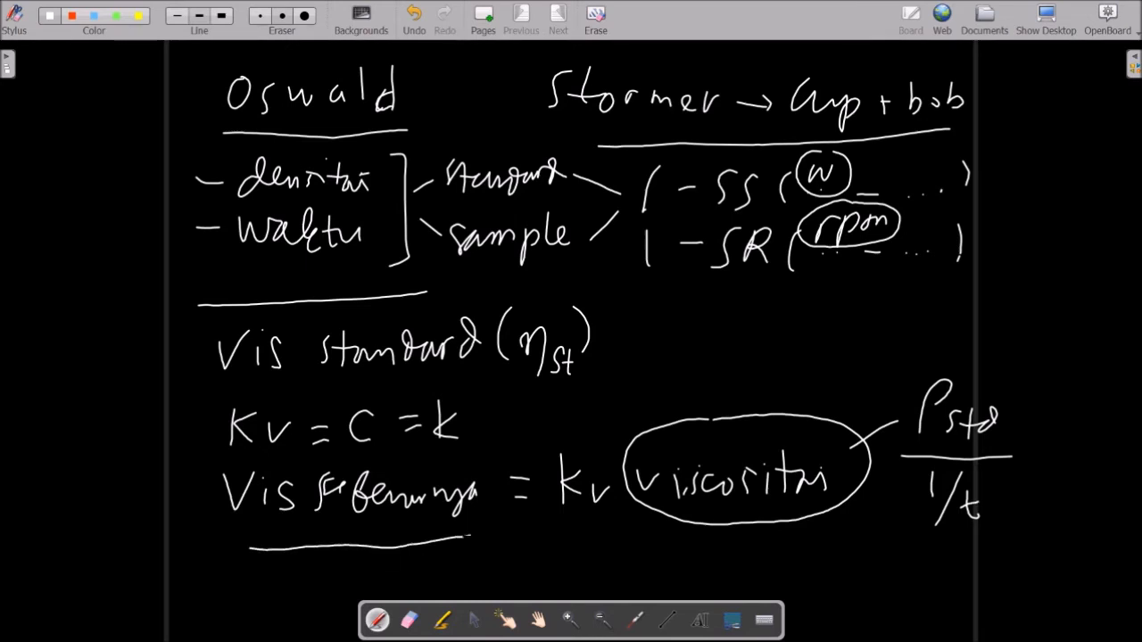
{"action": "left_click_drag", "start_coordinate": [1024, 416], "coordinate": [1036, 408]}
{"action": "left_click_drag", "start_coordinate": [200, 163], "coordinate": [207, 171]}
{"action": "left_click_drag", "start_coordinate": [1007, 497], "coordinate": [1018, 496]}
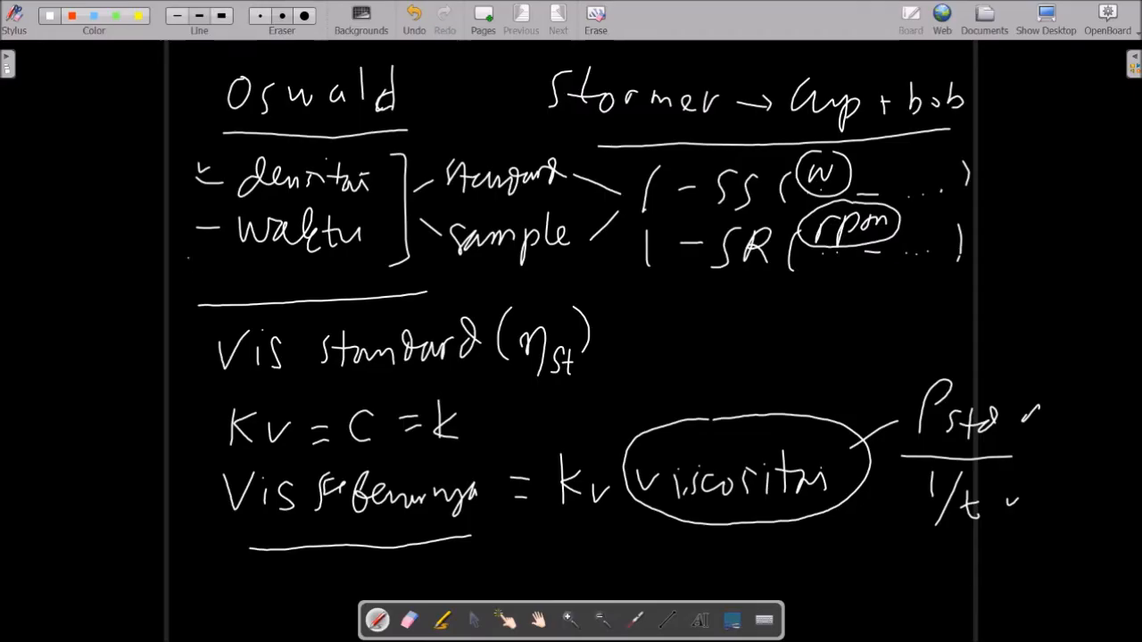
- Circle "Kv" and write the sample formula "ηsp = Kv · ρsp / (1/t sample)" below it
{"action": "mouse_move", "coordinate": [571, 528]}
{"action": "left_mouse_down"}
{"action": "mouse_move", "coordinate": [538, 515]}
{"action": "mouse_move", "coordinate": [570, 422]}
{"action": "mouse_move", "coordinate": [641, 495]}
{"action": "mouse_move", "coordinate": [575, 527]}
{"action": "left_mouse_up"}
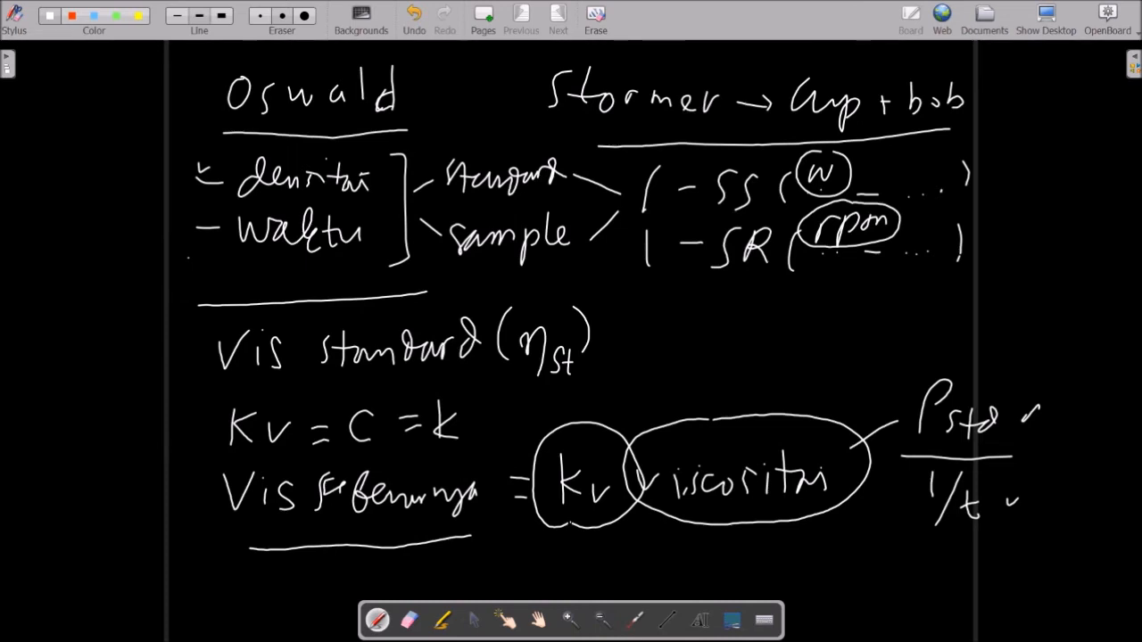
{"action": "mouse_move", "coordinate": [409, 582]}
{"action": "left_mouse_down"}
{"action": "mouse_move", "coordinate": [437, 559]}
{"action": "mouse_move", "coordinate": [442, 598]}
{"action": "mouse_move", "coordinate": [462, 601]}
{"action": "mouse_move", "coordinate": [519, 565]}
{"action": "mouse_move", "coordinate": [522, 575]}
{"action": "left_mouse_up"}
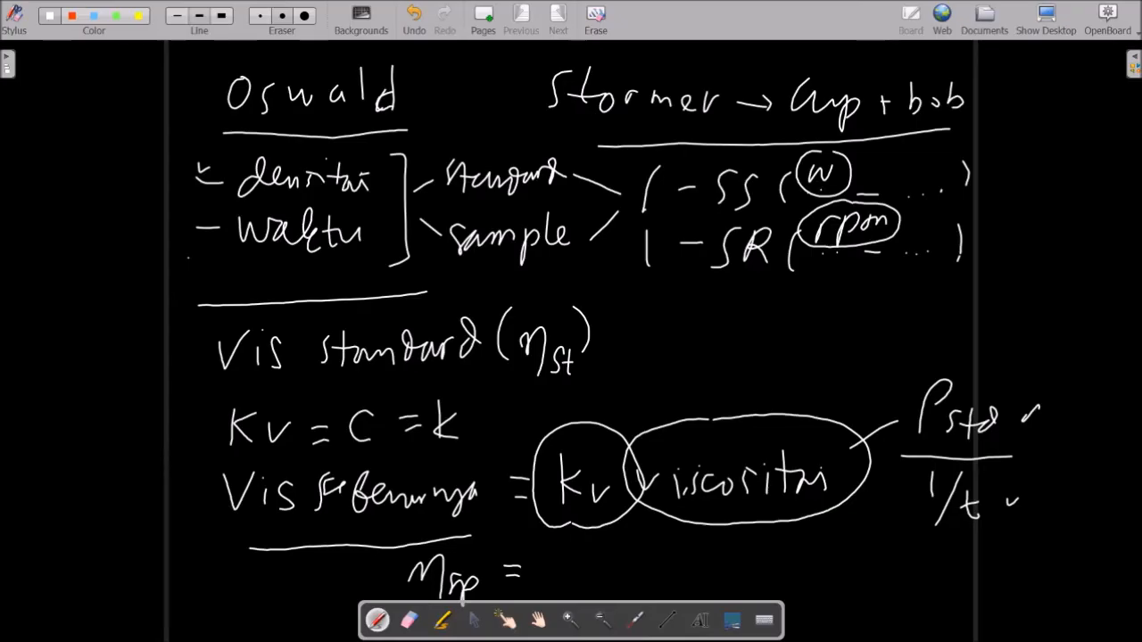
{"action": "mouse_move", "coordinate": [553, 547]}
{"action": "left_mouse_down"}
{"action": "mouse_move", "coordinate": [553, 580]}
{"action": "mouse_move", "coordinate": [587, 577]}
{"action": "mouse_move", "coordinate": [595, 563]}
{"action": "left_mouse_up"}
{"action": "left_click", "coordinate": [610, 571]}
{"action": "mouse_move", "coordinate": [637, 568]}
{"action": "left_mouse_down"}
{"action": "mouse_move", "coordinate": [645, 540]}
{"action": "mouse_move", "coordinate": [666, 528]}
{"action": "mouse_move", "coordinate": [664, 572]}
{"action": "mouse_move", "coordinate": [682, 579]}
{"action": "mouse_move", "coordinate": [684, 568]}
{"action": "left_mouse_up"}
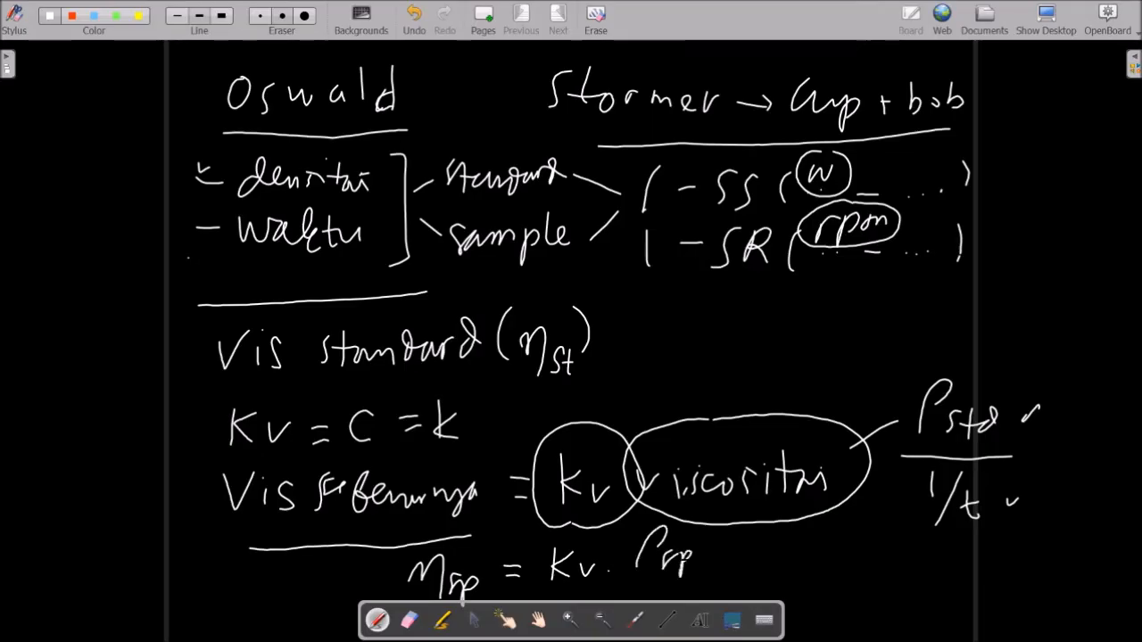
{"action": "left_click_drag", "start_coordinate": [724, 535], "coordinate": [674, 598]}
{"action": "left_click_drag", "start_coordinate": [723, 546], "coordinate": [725, 569]}
{"action": "mouse_move", "coordinate": [740, 558]}
{"action": "left_mouse_down"}
{"action": "mouse_move", "coordinate": [718, 596]}
{"action": "mouse_move", "coordinate": [738, 581]}
{"action": "mouse_move", "coordinate": [788, 596]}
{"action": "mouse_move", "coordinate": [792, 611]}
{"action": "mouse_move", "coordinate": [803, 574]}
{"action": "left_mouse_up"}
{"action": "left_click_drag", "start_coordinate": [806, 587], "coordinate": [814, 591]}
- Annotate the notes with a "std" subscript on t, an arrow from the circled Kv to the lower formula, and a second tick beside densitas
{"action": "mouse_move", "coordinate": [997, 510]}
{"action": "left_mouse_down"}
{"action": "mouse_move", "coordinate": [992, 521]}
{"action": "mouse_move", "coordinate": [1011, 512]}
{"action": "left_mouse_up"}
{"action": "mouse_move", "coordinate": [1017, 513]}
{"action": "left_mouse_down"}
{"action": "mouse_move", "coordinate": [1020, 523]}
{"action": "mouse_move", "coordinate": [1022, 511]}
{"action": "left_mouse_up"}
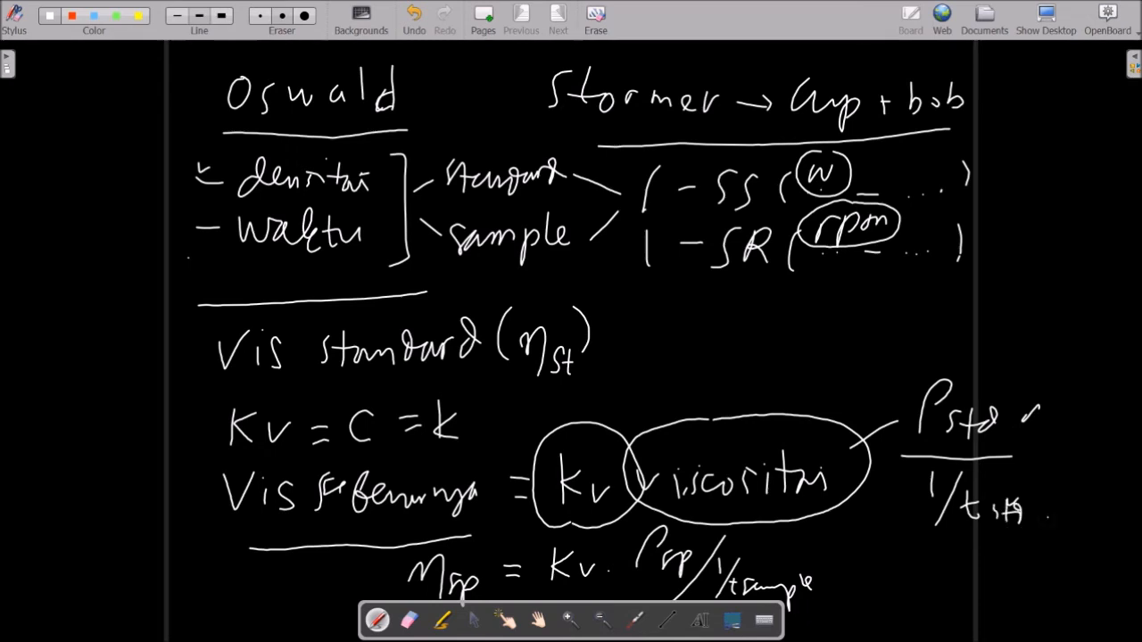
{"action": "mouse_move", "coordinate": [588, 517]}
{"action": "left_mouse_down"}
{"action": "mouse_move", "coordinate": [584, 544]}
{"action": "mouse_move", "coordinate": [592, 536]}
{"action": "left_mouse_up"}
{"action": "left_click_drag", "start_coordinate": [221, 167], "coordinate": [229, 166]}
- Erase all the handwritten formulas below the divider line with the eraser
{"action": "left_click", "coordinate": [408, 620]}
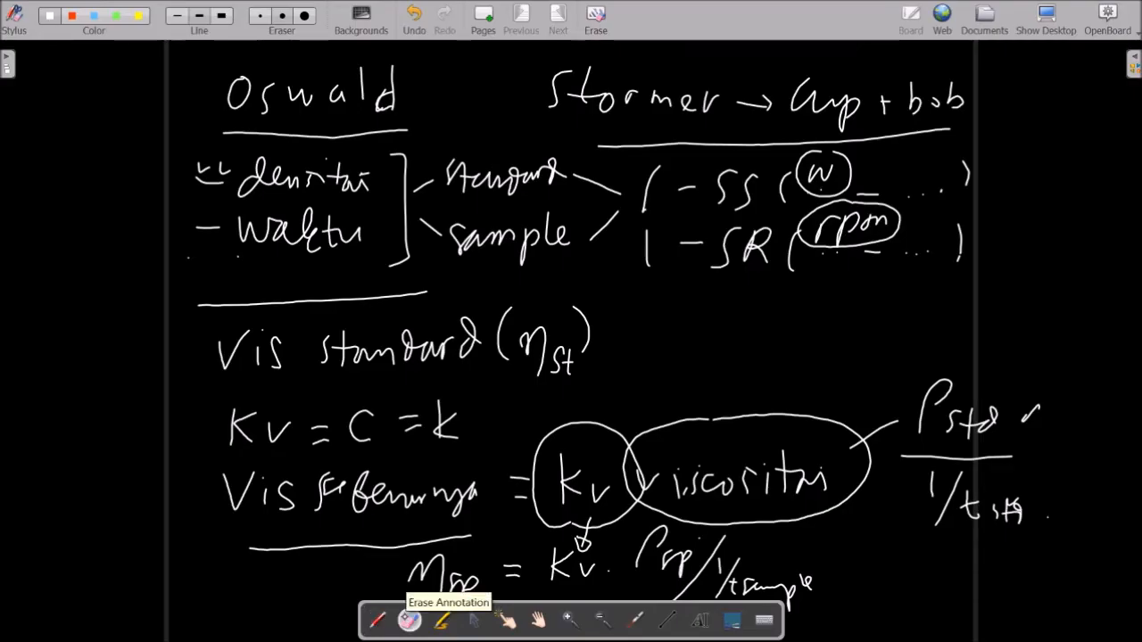
{"action": "left_click_drag", "start_coordinate": [256, 337], "coordinate": [274, 353]}
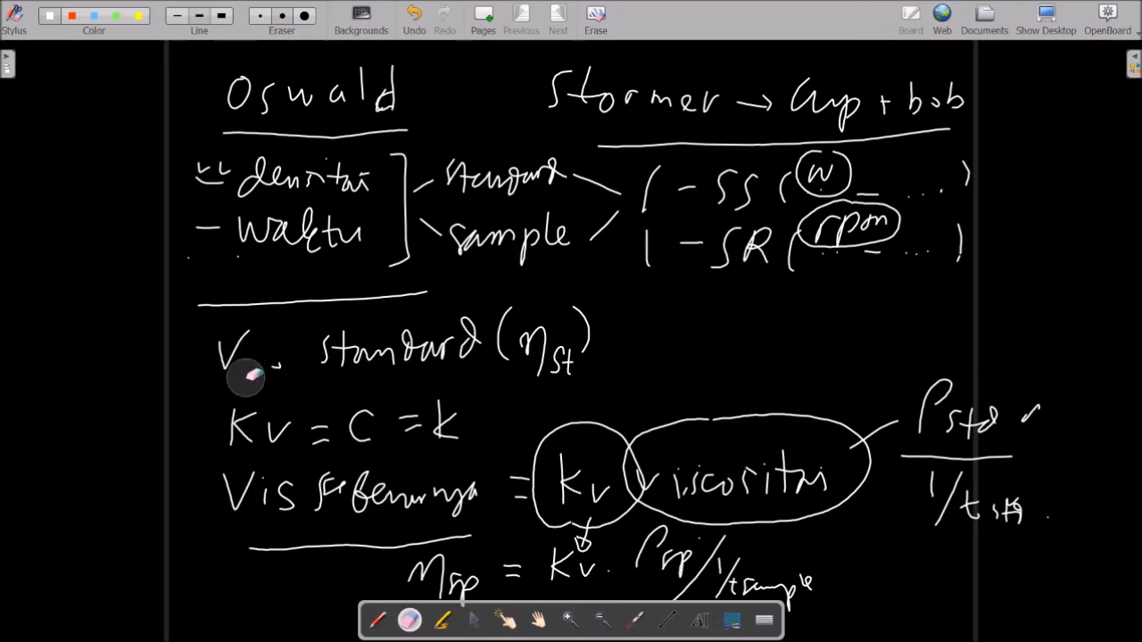
{"action": "mouse_move", "coordinate": [248, 374]}
{"action": "left_mouse_down"}
{"action": "mouse_move", "coordinate": [233, 361]}
{"action": "mouse_move", "coordinate": [575, 333]}
{"action": "mouse_move", "coordinate": [576, 367]}
{"action": "mouse_move", "coordinate": [553, 316]}
{"action": "mouse_move", "coordinate": [309, 344]}
{"action": "mouse_move", "coordinate": [544, 361]}
{"action": "mouse_move", "coordinate": [530, 383]}
{"action": "mouse_move", "coordinate": [237, 423]}
{"action": "mouse_move", "coordinate": [383, 428]}
{"action": "mouse_move", "coordinate": [446, 408]}
{"action": "mouse_move", "coordinate": [455, 429]}
{"action": "left_mouse_up"}
{"action": "mouse_move", "coordinate": [240, 472]}
{"action": "left_mouse_down"}
{"action": "mouse_move", "coordinate": [474, 503]}
{"action": "mouse_move", "coordinate": [461, 528]}
{"action": "mouse_move", "coordinate": [406, 542]}
{"action": "mouse_move", "coordinate": [255, 551]}
{"action": "left_mouse_up"}
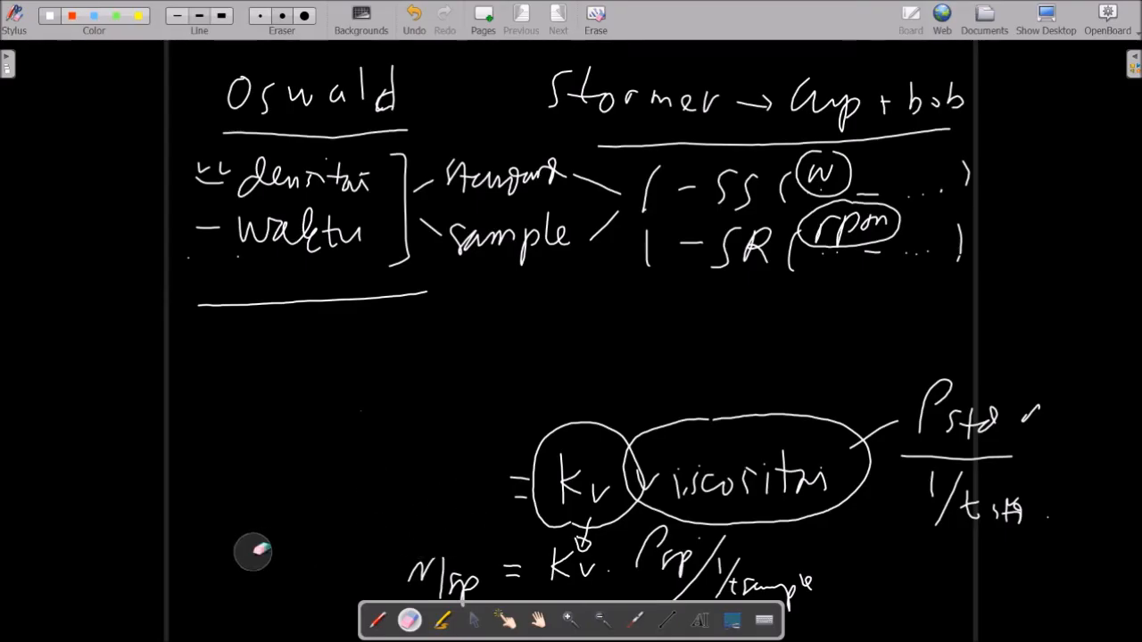
{"action": "mouse_move", "coordinate": [522, 477]}
{"action": "left_mouse_down"}
{"action": "mouse_move", "coordinate": [604, 431]}
{"action": "mouse_move", "coordinate": [639, 489]}
{"action": "mouse_move", "coordinate": [658, 438]}
{"action": "mouse_move", "coordinate": [728, 426]}
{"action": "mouse_move", "coordinate": [826, 425]}
{"action": "mouse_move", "coordinate": [877, 456]}
{"action": "mouse_move", "coordinate": [933, 402]}
{"action": "mouse_move", "coordinate": [948, 421]}
{"action": "mouse_move", "coordinate": [1015, 416]}
{"action": "mouse_move", "coordinate": [1037, 435]}
{"action": "mouse_move", "coordinate": [955, 466]}
{"action": "mouse_move", "coordinate": [897, 466]}
{"action": "mouse_move", "coordinate": [943, 509]}
{"action": "mouse_move", "coordinate": [985, 522]}
{"action": "mouse_move", "coordinate": [1025, 510]}
{"action": "mouse_move", "coordinate": [956, 488]}
{"action": "left_mouse_up"}
{"action": "mouse_move", "coordinate": [566, 471]}
{"action": "left_mouse_down"}
{"action": "mouse_move", "coordinate": [550, 484]}
{"action": "mouse_move", "coordinate": [604, 482]}
{"action": "mouse_move", "coordinate": [580, 578]}
{"action": "mouse_move", "coordinate": [559, 547]}
{"action": "mouse_move", "coordinate": [607, 558]}
{"action": "mouse_move", "coordinate": [696, 472]}
{"action": "mouse_move", "coordinate": [770, 500]}
{"action": "mouse_move", "coordinate": [705, 532]}
{"action": "mouse_move", "coordinate": [722, 575]}
{"action": "mouse_move", "coordinate": [761, 584]}
{"action": "mouse_move", "coordinate": [759, 565]}
{"action": "mouse_move", "coordinate": [759, 581]}
{"action": "mouse_move", "coordinate": [668, 589]}
{"action": "mouse_move", "coordinate": [550, 587]}
{"action": "mouse_move", "coordinate": [509, 569]}
{"action": "mouse_move", "coordinate": [418, 573]}
{"action": "mouse_move", "coordinate": [482, 584]}
{"action": "left_mouse_up"}
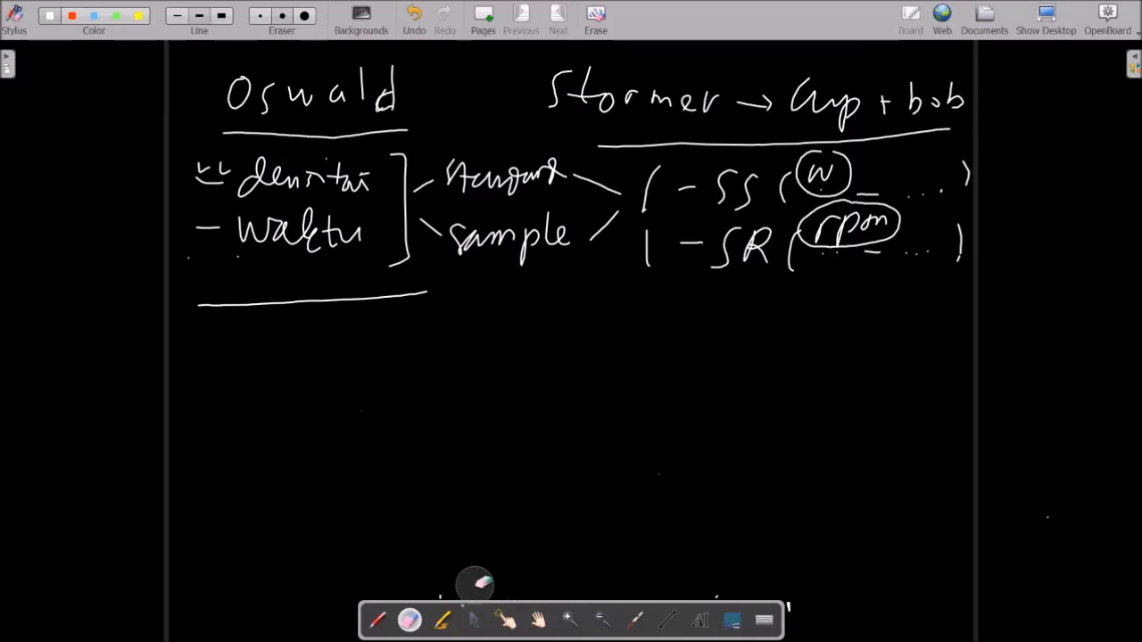
- Handwrite the heading "Standard" below the divider line with the pen and underline it
{"action": "left_click", "coordinate": [377, 620]}
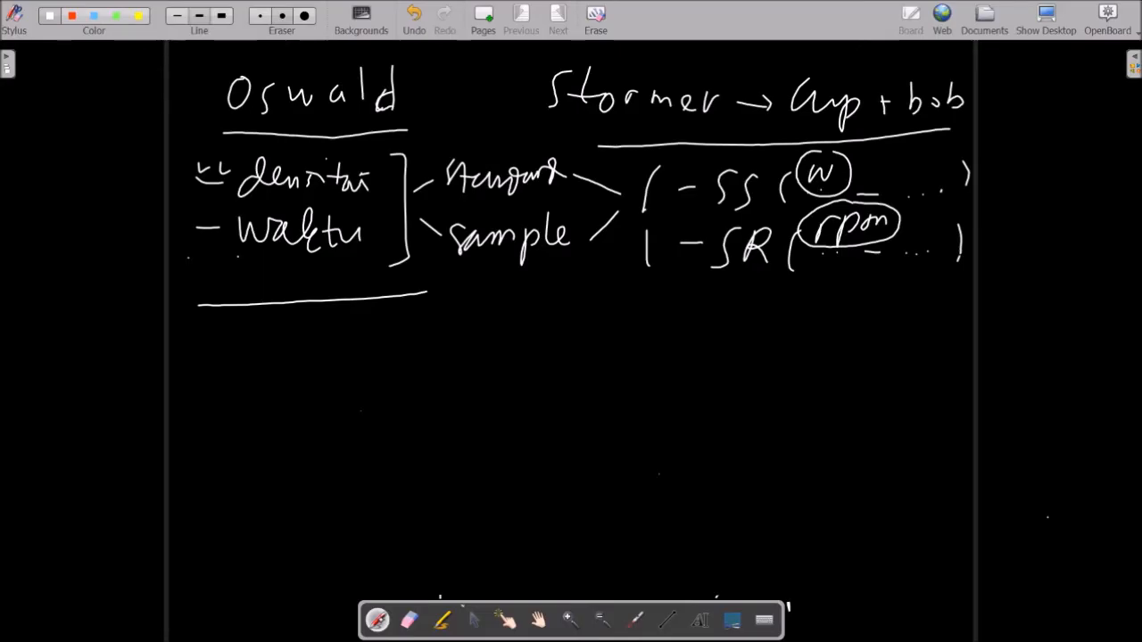
{"action": "mouse_move", "coordinate": [253, 332]}
{"action": "left_mouse_down"}
{"action": "mouse_move", "coordinate": [240, 362]}
{"action": "mouse_move", "coordinate": [271, 336]}
{"action": "mouse_move", "coordinate": [343, 357]}
{"action": "mouse_move", "coordinate": [398, 348]}
{"action": "mouse_move", "coordinate": [403, 325]}
{"action": "left_mouse_up"}
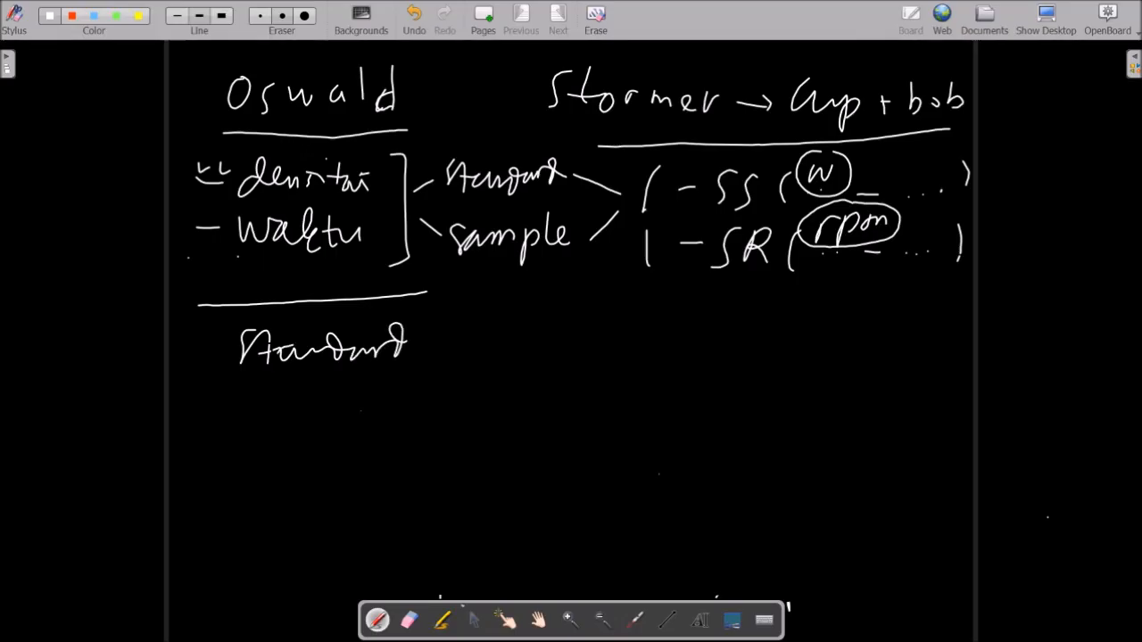
{"action": "left_click_drag", "start_coordinate": [265, 386], "coordinate": [409, 382]}
- Draw two branches from "Standard" to "FKW" and "Kv", and close both terms with a curly brace
{"action": "left_click_drag", "start_coordinate": [448, 341], "coordinate": [495, 321]}
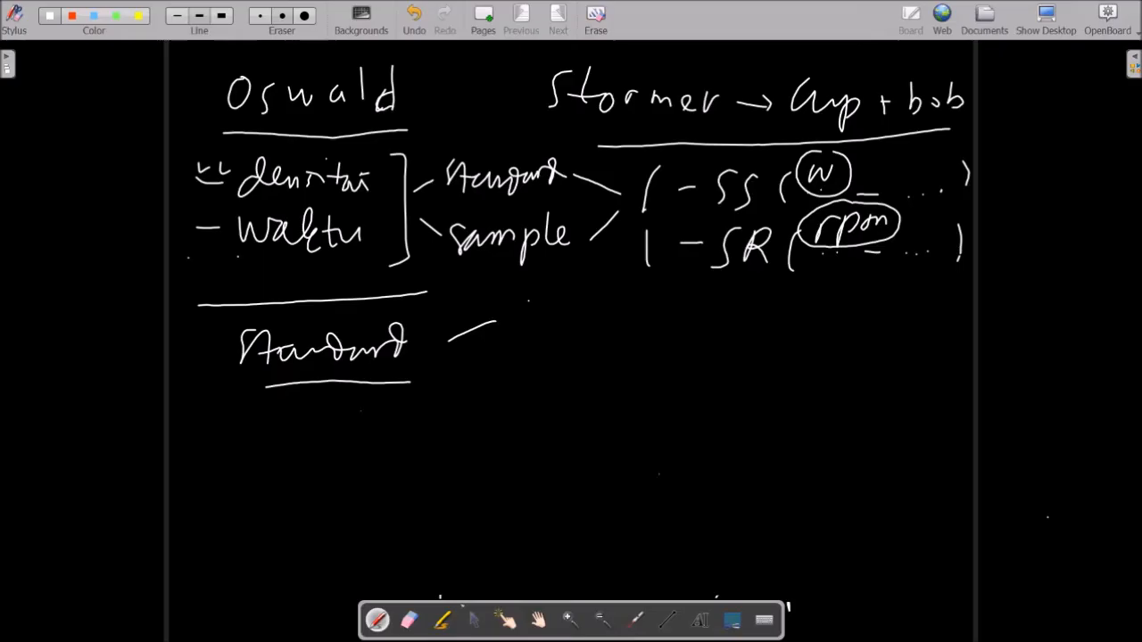
{"action": "mouse_move", "coordinate": [529, 292]}
{"action": "left_mouse_down"}
{"action": "mouse_move", "coordinate": [530, 339]}
{"action": "mouse_move", "coordinate": [556, 292]}
{"action": "left_mouse_up"}
{"action": "left_click_drag", "start_coordinate": [527, 308], "coordinate": [559, 307]}
{"action": "mouse_move", "coordinate": [573, 284]}
{"action": "left_mouse_down"}
{"action": "mouse_move", "coordinate": [572, 335]}
{"action": "mouse_move", "coordinate": [638, 307]}
{"action": "left_mouse_up"}
{"action": "mouse_move", "coordinate": [449, 342]}
{"action": "left_mouse_down"}
{"action": "mouse_move", "coordinate": [522, 383]}
{"action": "mouse_move", "coordinate": [548, 423]}
{"action": "left_mouse_up"}
{"action": "mouse_move", "coordinate": [585, 362]}
{"action": "left_mouse_down"}
{"action": "mouse_move", "coordinate": [585, 418]}
{"action": "mouse_move", "coordinate": [619, 382]}
{"action": "left_mouse_up"}
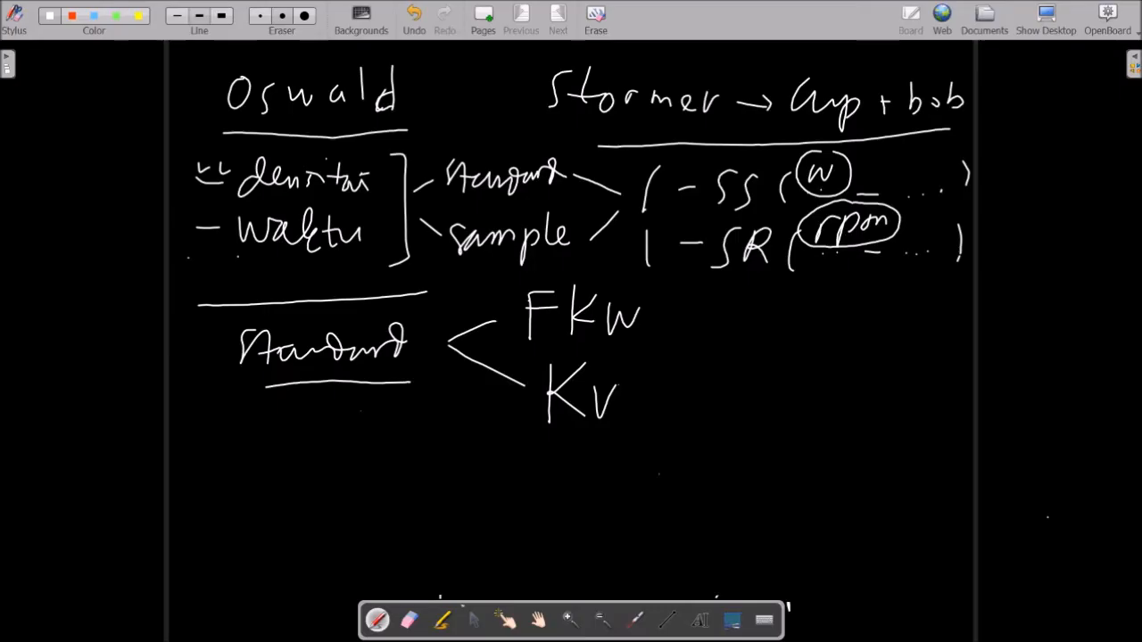
{"action": "mouse_move", "coordinate": [660, 287]}
{"action": "left_mouse_down"}
{"action": "mouse_move", "coordinate": [675, 296]}
{"action": "mouse_move", "coordinate": [680, 355]}
{"action": "mouse_move", "coordinate": [650, 432]}
{"action": "left_mouse_up"}
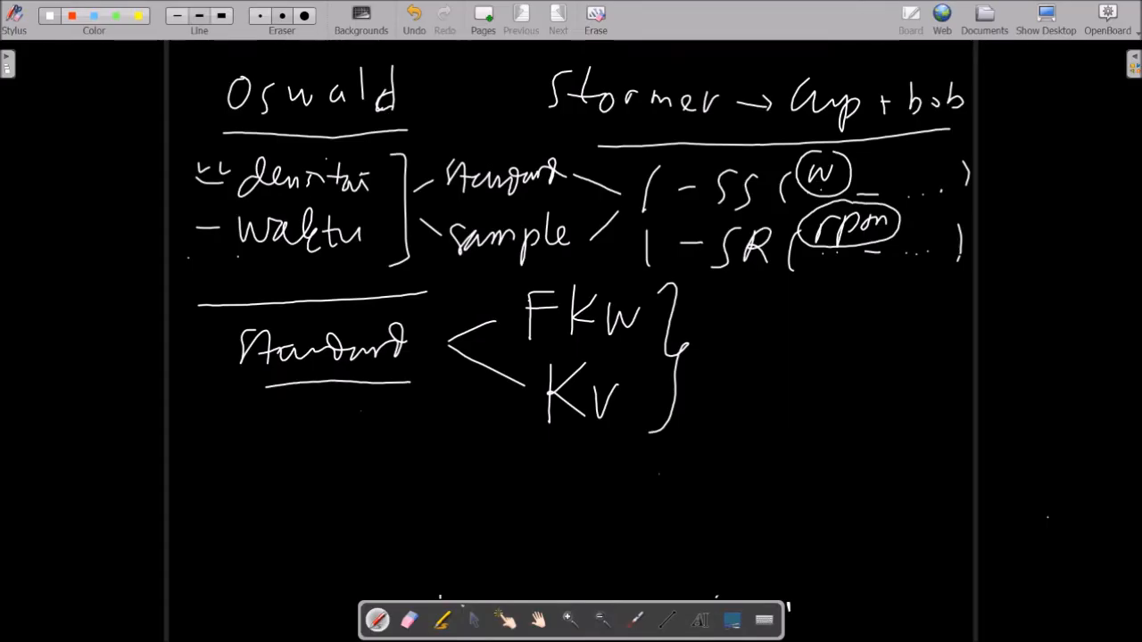
- Write "Sample" below "Standard" and put "w" and "rpm" beside it
{"action": "mouse_move", "coordinate": [256, 435]}
{"action": "left_mouse_down"}
{"action": "mouse_move", "coordinate": [234, 471]}
{"action": "mouse_move", "coordinate": [362, 478]}
{"action": "left_mouse_up"}
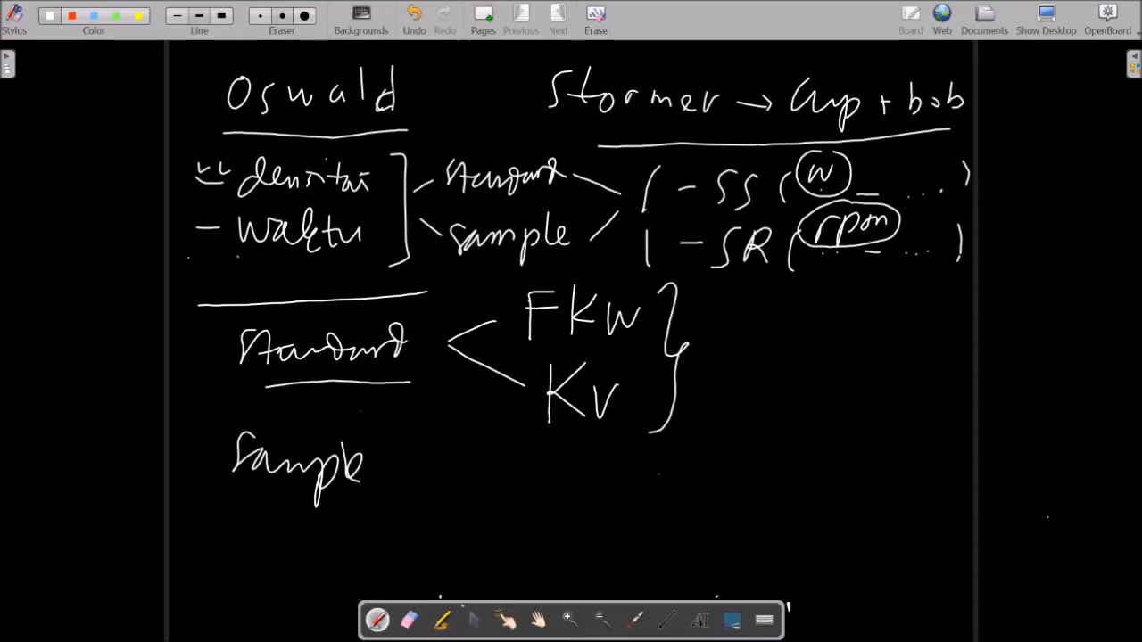
{"action": "mouse_move", "coordinate": [437, 446]}
{"action": "left_mouse_down"}
{"action": "mouse_move", "coordinate": [462, 465]}
{"action": "mouse_move", "coordinate": [474, 442]}
{"action": "left_mouse_up"}
{"action": "mouse_move", "coordinate": [416, 512]}
{"action": "left_mouse_down"}
{"action": "mouse_move", "coordinate": [459, 502]}
{"action": "mouse_move", "coordinate": [453, 523]}
{"action": "left_mouse_up"}
{"action": "mouse_move", "coordinate": [474, 526]}
{"action": "left_mouse_down"}
{"action": "mouse_move", "coordinate": [479, 501]}
{"action": "mouse_move", "coordinate": [508, 523]}
{"action": "left_mouse_up"}
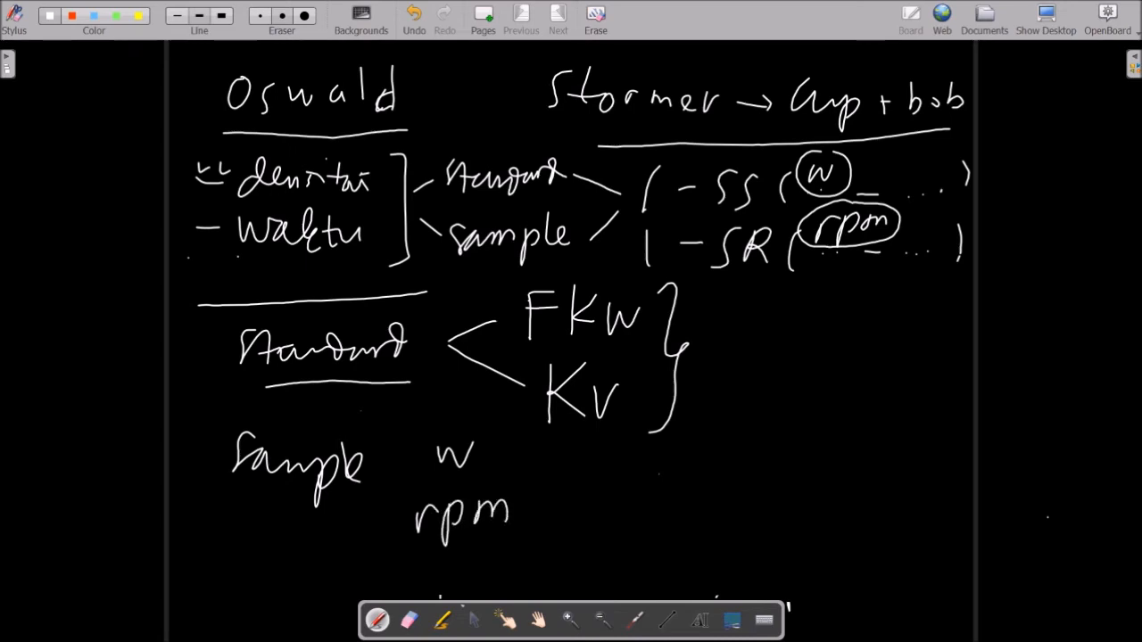
- Draw an arrow from the sample's "w" and write "W sebenarnya = W − FKW" after it
{"action": "mouse_move", "coordinate": [498, 457]}
{"action": "left_mouse_down"}
{"action": "mouse_move", "coordinate": [569, 449]}
{"action": "mouse_move", "coordinate": [552, 473]}
{"action": "left_mouse_up"}
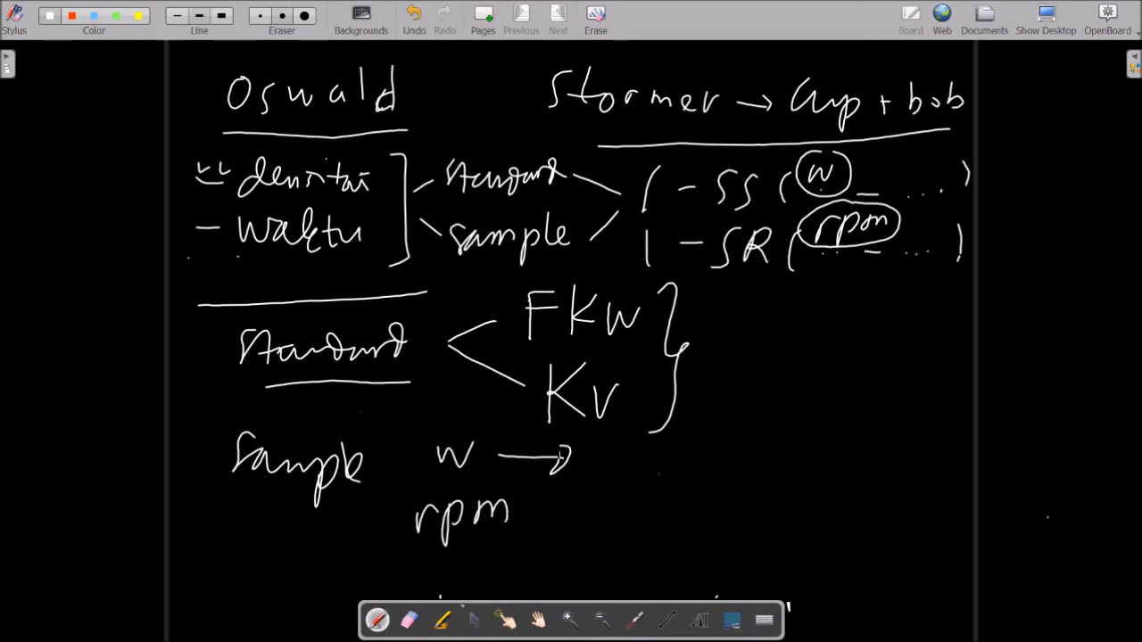
{"action": "mouse_move", "coordinate": [599, 445]}
{"action": "left_mouse_down"}
{"action": "mouse_move", "coordinate": [613, 453]}
{"action": "mouse_move", "coordinate": [630, 442]}
{"action": "mouse_move", "coordinate": [646, 477]}
{"action": "mouse_move", "coordinate": [687, 466]}
{"action": "mouse_move", "coordinate": [763, 469]}
{"action": "mouse_move", "coordinate": [773, 487]}
{"action": "mouse_move", "coordinate": [777, 476]}
{"action": "left_mouse_up"}
{"action": "mouse_move", "coordinate": [794, 453]}
{"action": "left_mouse_down"}
{"action": "mouse_move", "coordinate": [815, 462]}
{"action": "mouse_move", "coordinate": [874, 431]}
{"action": "mouse_move", "coordinate": [930, 446]}
{"action": "mouse_move", "coordinate": [944, 467]}
{"action": "left_mouse_up"}
{"action": "mouse_move", "coordinate": [938, 425]}
{"action": "left_mouse_down"}
{"action": "mouse_move", "coordinate": [972, 423]}
{"action": "mouse_move", "coordinate": [990, 457]}
{"action": "left_mouse_up"}
{"action": "mouse_move", "coordinate": [1012, 419]}
{"action": "left_mouse_down"}
{"action": "mouse_move", "coordinate": [992, 439]}
{"action": "mouse_move", "coordinate": [1013, 446]}
{"action": "left_mouse_up"}
{"action": "mouse_move", "coordinate": [1022, 428]}
{"action": "left_mouse_down"}
{"action": "mouse_move", "coordinate": [1040, 448]}
{"action": "mouse_move", "coordinate": [1056, 431]}
{"action": "left_mouse_up"}
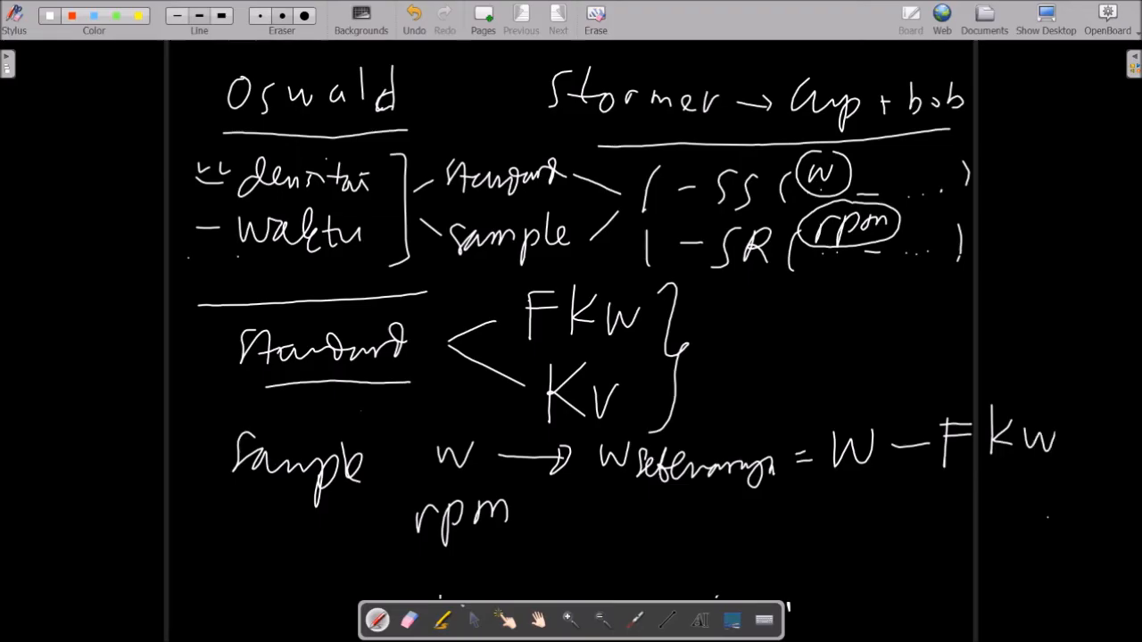
- Box "W − FKW" and the sample's "rpm", and put a tick mark beside each box
{"action": "mouse_move", "coordinate": [811, 409]}
{"action": "left_mouse_down"}
{"action": "mouse_move", "coordinate": [834, 490]}
{"action": "mouse_move", "coordinate": [1011, 485]}
{"action": "mouse_move", "coordinate": [1081, 462]}
{"action": "mouse_move", "coordinate": [1076, 384]}
{"action": "mouse_move", "coordinate": [817, 409]}
{"action": "left_mouse_up"}
{"action": "mouse_move", "coordinate": [396, 496]}
{"action": "left_mouse_down"}
{"action": "mouse_move", "coordinate": [387, 528]}
{"action": "mouse_move", "coordinate": [446, 551]}
{"action": "mouse_move", "coordinate": [524, 546]}
{"action": "mouse_move", "coordinate": [533, 479]}
{"action": "mouse_move", "coordinate": [407, 483]}
{"action": "mouse_move", "coordinate": [395, 500]}
{"action": "left_mouse_up"}
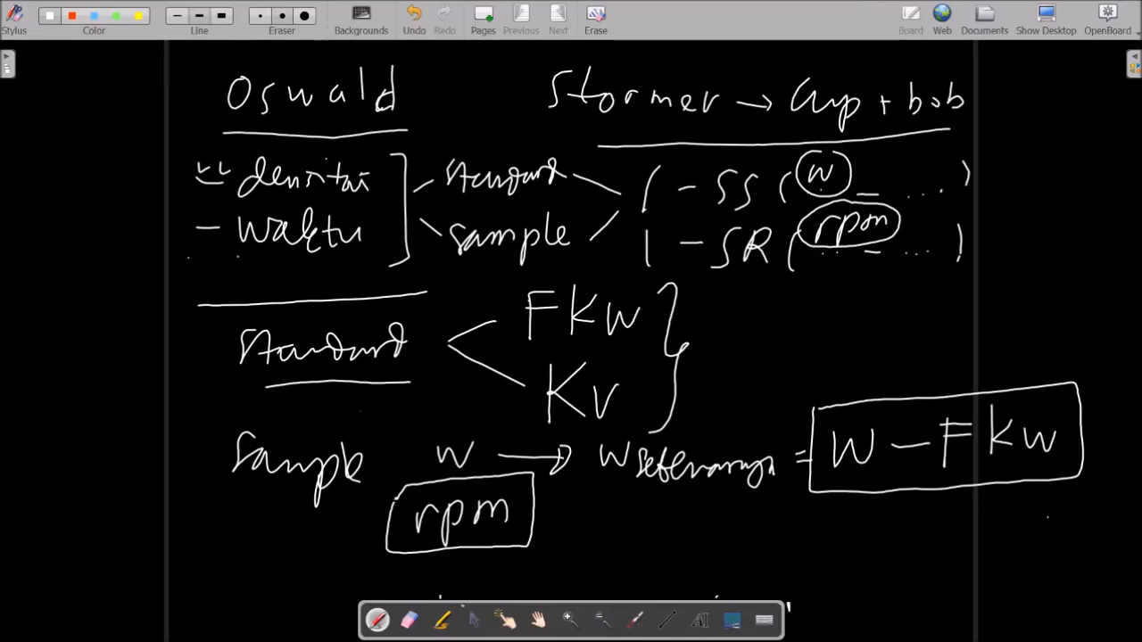
{"action": "mouse_move", "coordinate": [1034, 364]}
{"action": "left_mouse_down"}
{"action": "mouse_move", "coordinate": [1045, 374]}
{"action": "mouse_move", "coordinate": [1059, 361]}
{"action": "left_mouse_up"}
{"action": "mouse_move", "coordinate": [551, 499]}
{"action": "left_mouse_down"}
{"action": "mouse_move", "coordinate": [550, 517]}
{"action": "mouse_move", "coordinate": [564, 514]}
{"action": "left_mouse_up"}
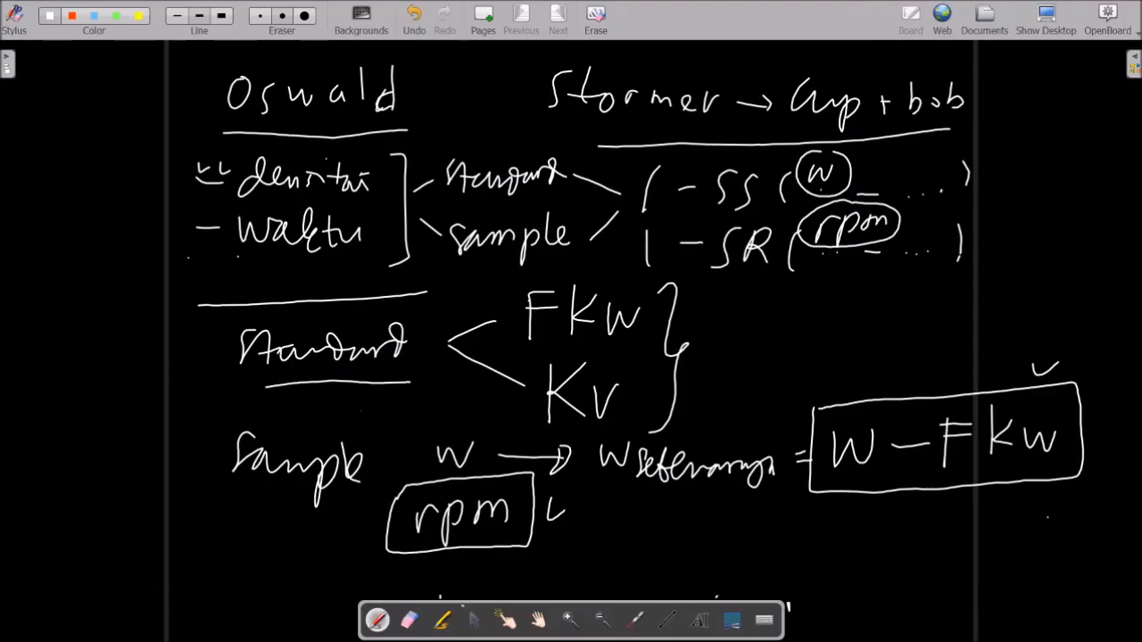
- Write three curve notes under the boxed formula: "Linear + lewat 0,0", a ditto line with "→ sb x +", and a line ending "→ Psd or dilatan"
{"action": "mouse_move", "coordinate": [822, 521]}
{"action": "left_mouse_down"}
{"action": "mouse_move", "coordinate": [815, 539]}
{"action": "mouse_move", "coordinate": [908, 528]}
{"action": "mouse_move", "coordinate": [934, 536]}
{"action": "mouse_move", "coordinate": [930, 544]}
{"action": "left_mouse_up"}
{"action": "mouse_move", "coordinate": [962, 504]}
{"action": "left_mouse_down"}
{"action": "mouse_move", "coordinate": [956, 523]}
{"action": "mouse_move", "coordinate": [983, 532]}
{"action": "mouse_move", "coordinate": [1011, 520]}
{"action": "mouse_move", "coordinate": [1019, 532]}
{"action": "mouse_move", "coordinate": [1051, 510]}
{"action": "mouse_move", "coordinate": [1064, 531]}
{"action": "mouse_move", "coordinate": [1080, 511]}
{"action": "left_mouse_up"}
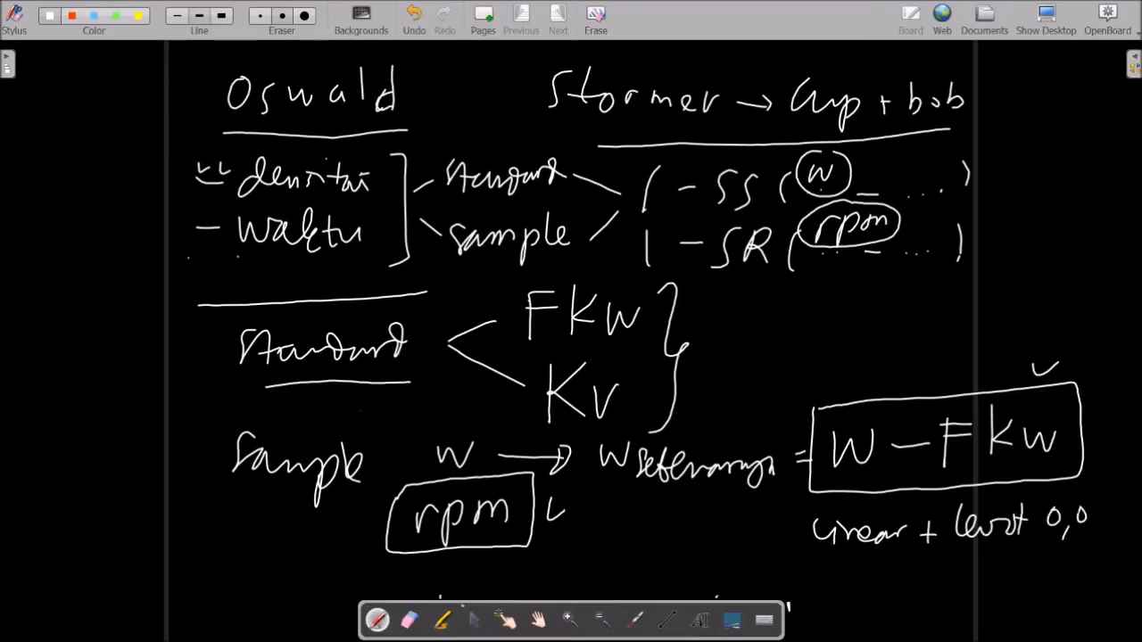
{"action": "mouse_move", "coordinate": [814, 502]}
{"action": "left_mouse_down"}
{"action": "mouse_move", "coordinate": [834, 572]}
{"action": "mouse_move", "coordinate": [856, 574]}
{"action": "left_mouse_up"}
{"action": "left_click_drag", "start_coordinate": [864, 562], "coordinate": [863, 580]}
{"action": "mouse_move", "coordinate": [869, 563]}
{"action": "left_mouse_down"}
{"action": "mouse_move", "coordinate": [868, 580]}
{"action": "mouse_move", "coordinate": [952, 571]}
{"action": "mouse_move", "coordinate": [940, 579]}
{"action": "mouse_move", "coordinate": [989, 553]}
{"action": "mouse_move", "coordinate": [992, 574]}
{"action": "mouse_move", "coordinate": [1071, 558]}
{"action": "left_mouse_up"}
{"action": "left_click_drag", "start_coordinate": [1062, 551], "coordinate": [1062, 572]}
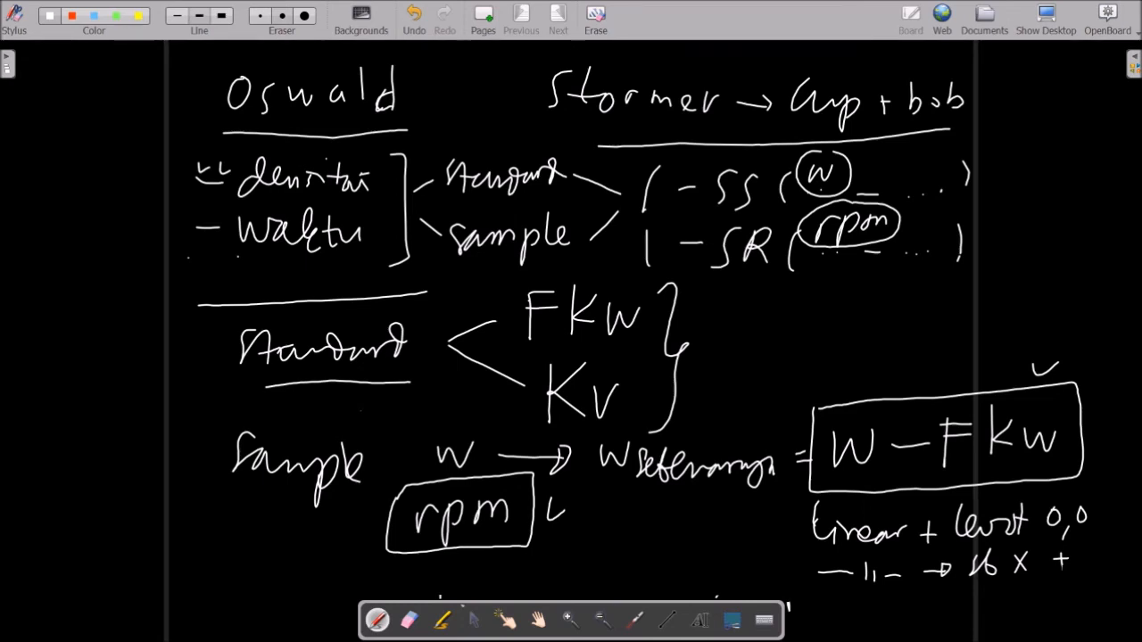
{"action": "mouse_move", "coordinate": [831, 587]}
{"action": "left_mouse_down"}
{"action": "mouse_move", "coordinate": [848, 616]}
{"action": "mouse_move", "coordinate": [873, 627]}
{"action": "mouse_move", "coordinate": [849, 606]}
{"action": "mouse_move", "coordinate": [930, 603]}
{"action": "mouse_move", "coordinate": [987, 617]}
{"action": "left_mouse_up"}
{"action": "mouse_move", "coordinate": [1040, 588]}
{"action": "left_mouse_down"}
{"action": "mouse_move", "coordinate": [1033, 603]}
{"action": "mouse_move", "coordinate": [1048, 593]}
{"action": "mouse_move", "coordinate": [1094, 610]}
{"action": "mouse_move", "coordinate": [1117, 610]}
{"action": "mouse_move", "coordinate": [1131, 590]}
{"action": "left_mouse_up"}
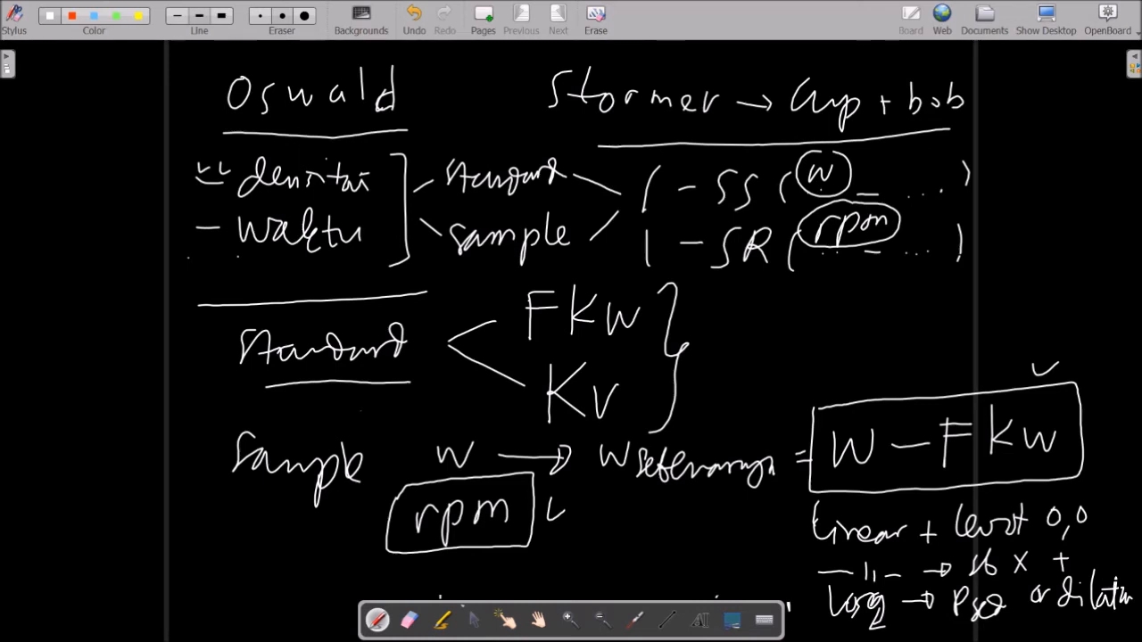
- Switch to the Excel workbook data viscositas.xlsx and examine the Oswald and Stormer table headings and the paraffin standard's reference picture
{"action": "key", "text": "super"}
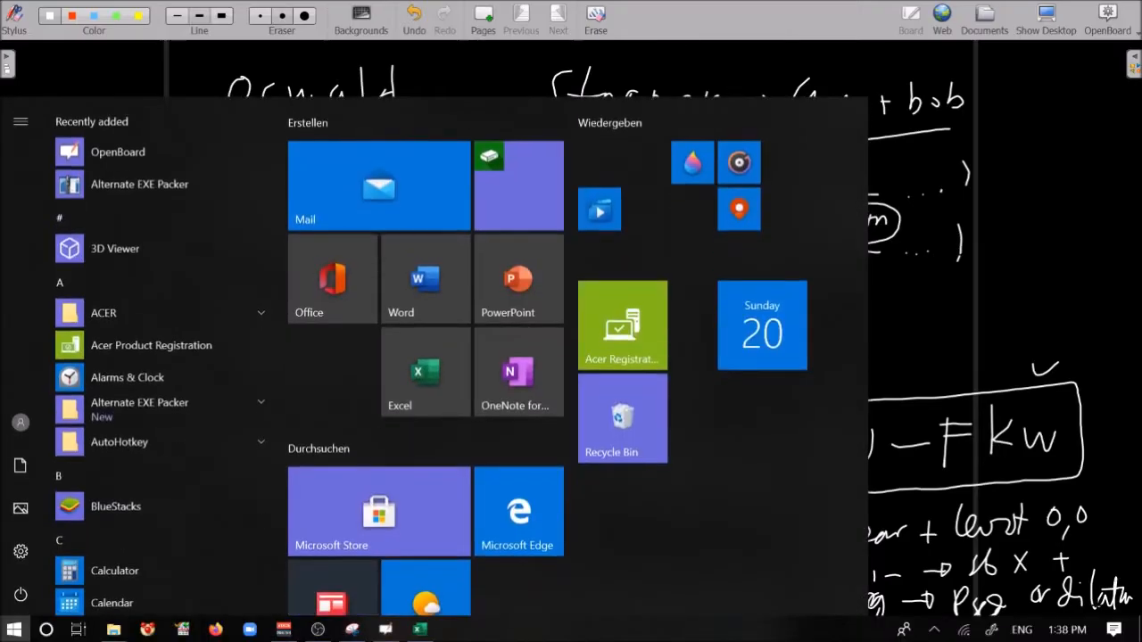
{"action": "left_click", "coordinate": [419, 632]}
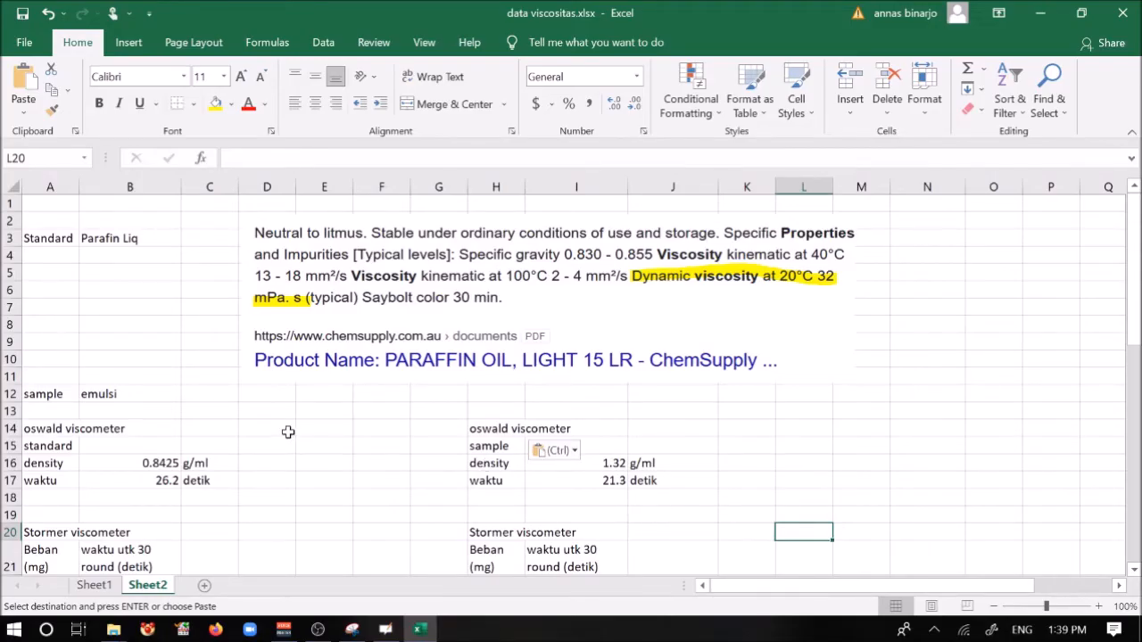
{"action": "left_click", "coordinate": [40, 428]}
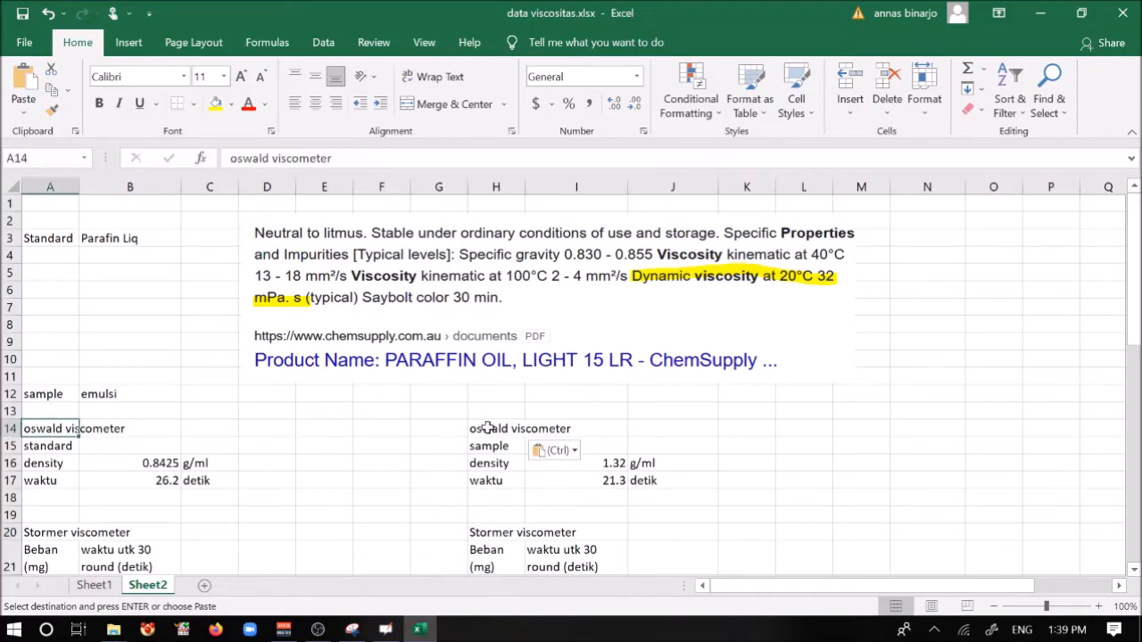
{"action": "left_click", "coordinate": [501, 534]}
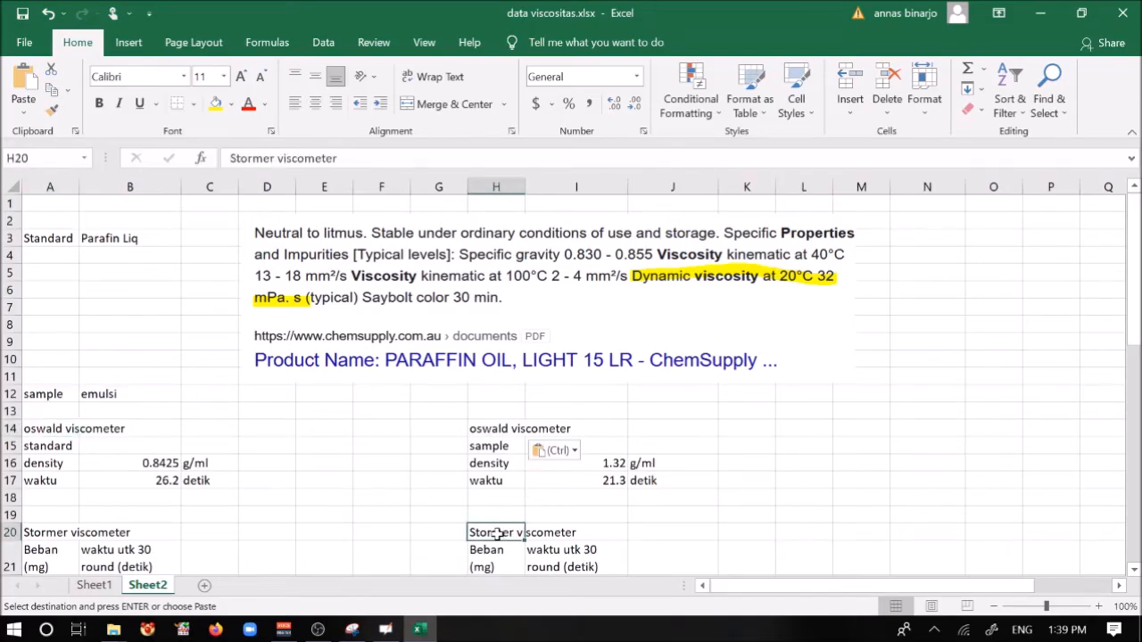
{"action": "left_click", "coordinate": [57, 446]}
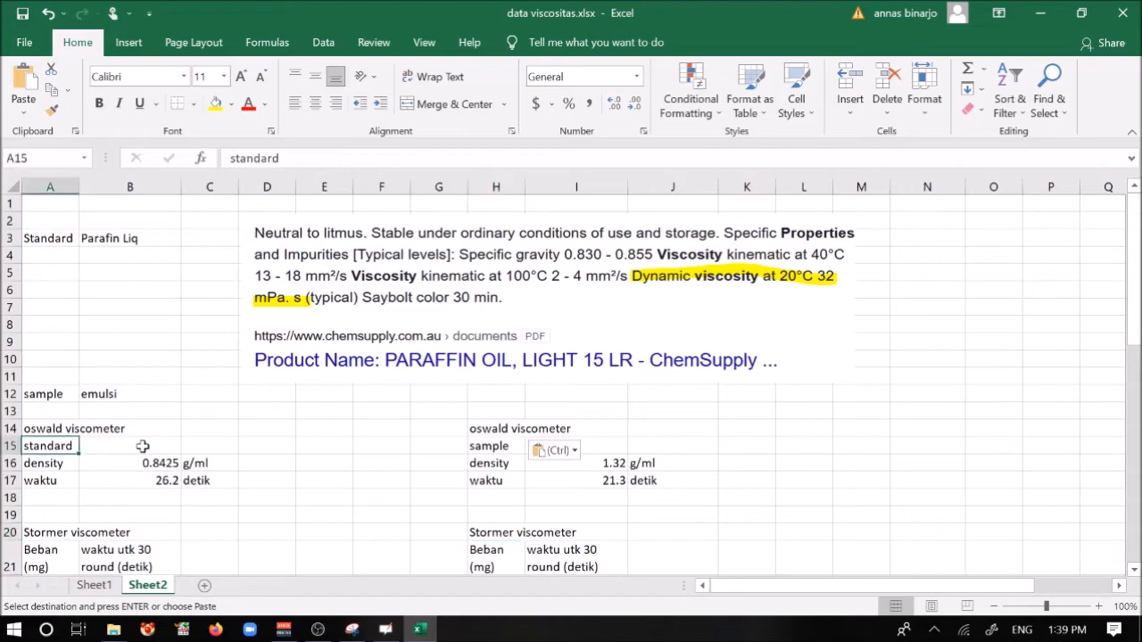
{"action": "left_click", "coordinate": [475, 447]}
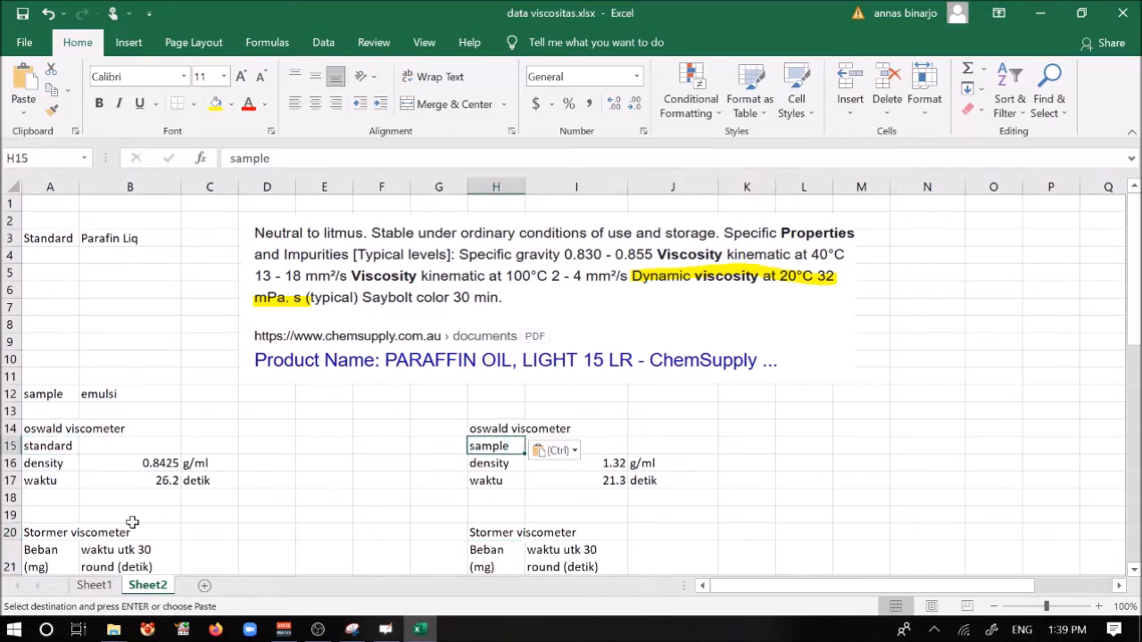
{"action": "scroll", "coordinate": [120, 501], "scroll_direction": "down", "scroll_amount": 1}
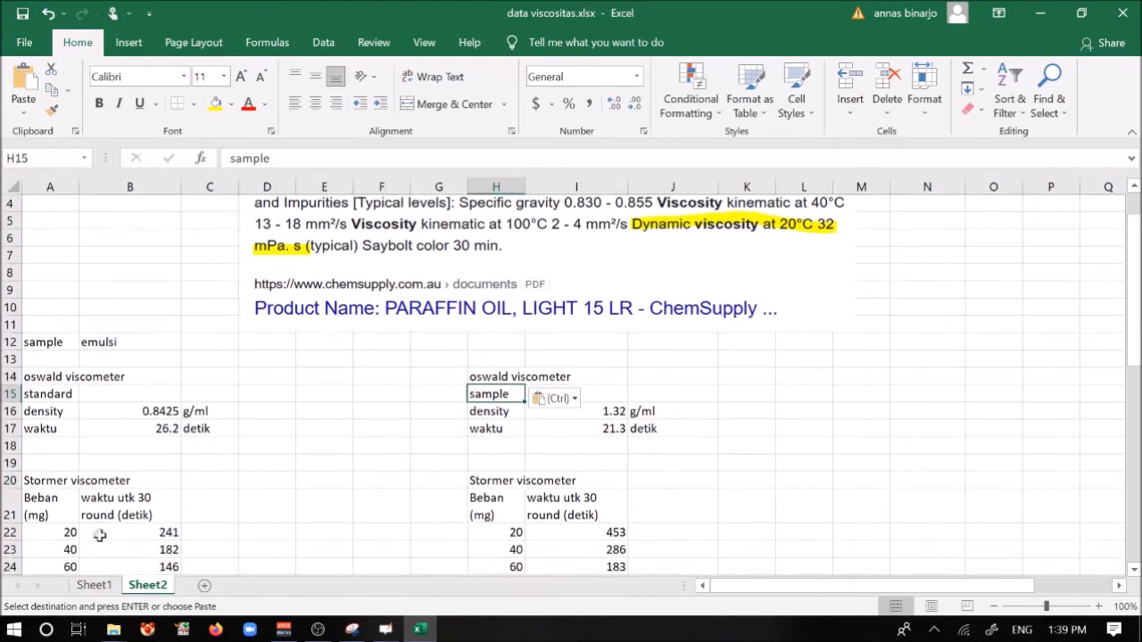
{"action": "scroll", "coordinate": [357, 415], "scroll_direction": "up", "scroll_amount": 1}
{"action": "left_click", "coordinate": [370, 321]}
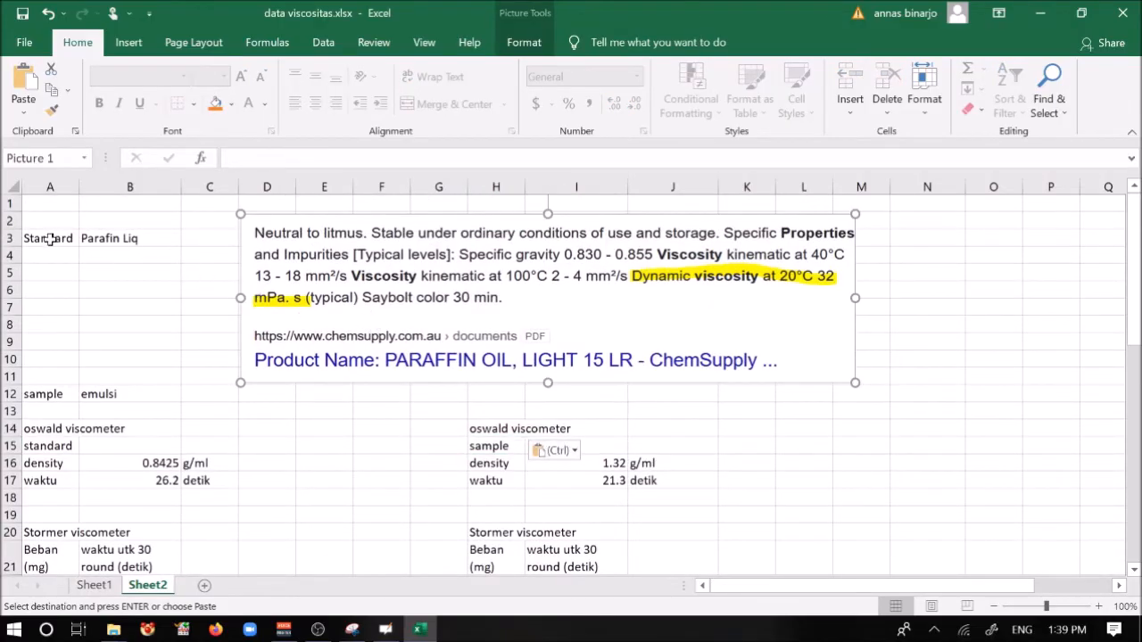
{"action": "left_click", "coordinate": [54, 239]}
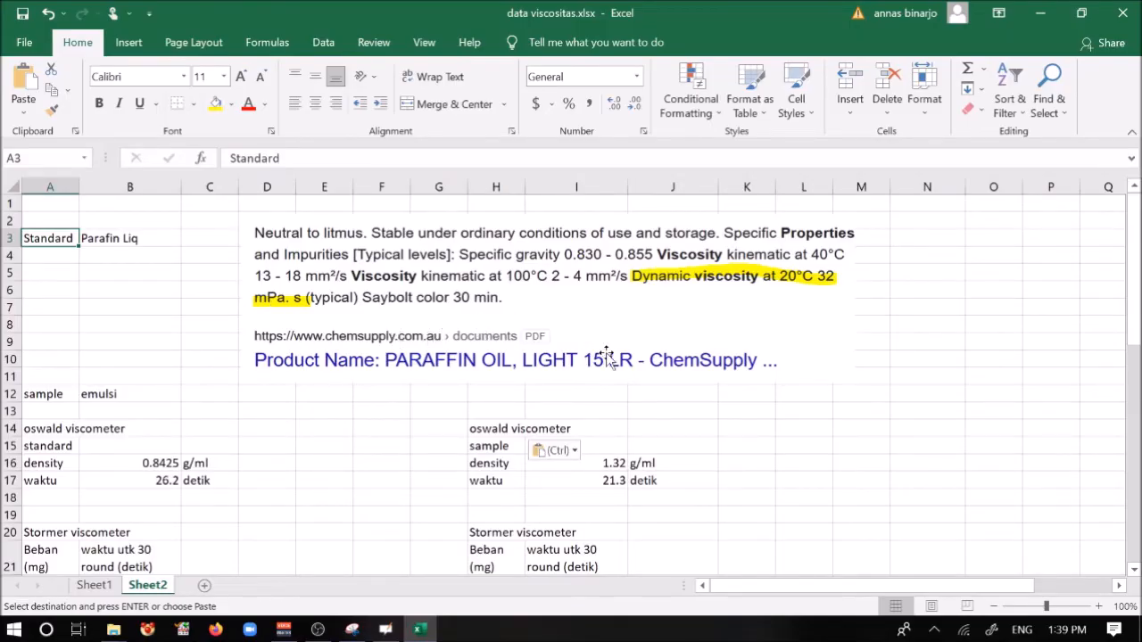
- Examine the standard's density and time entries in the Oswald viscometer table
{"action": "scroll", "coordinate": [953, 333], "scroll_direction": "down", "scroll_amount": 2}
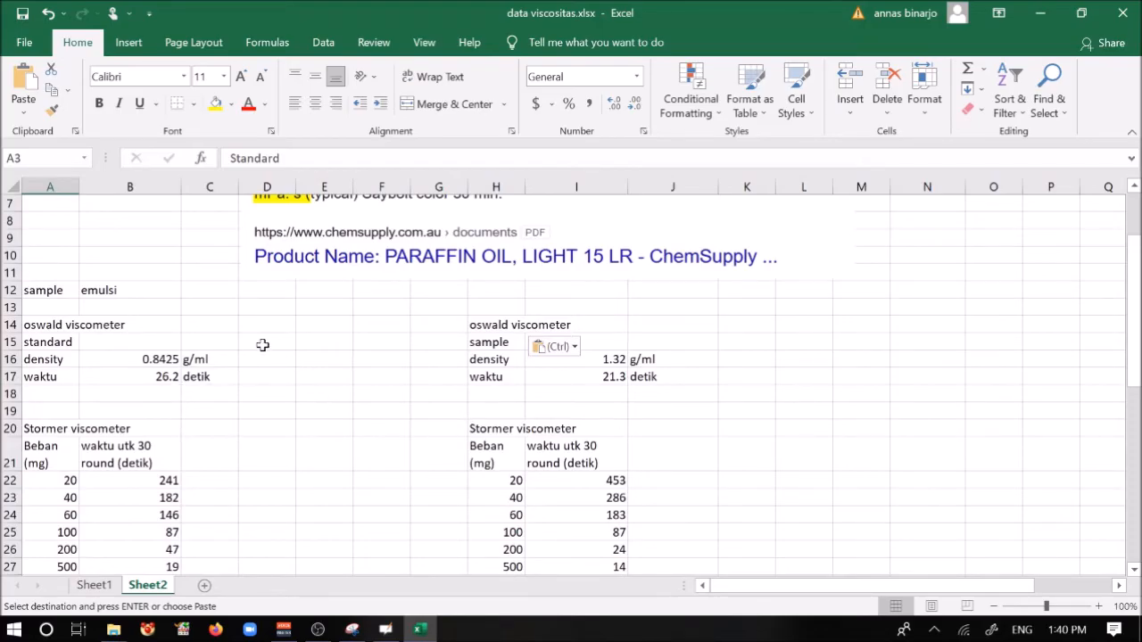
{"action": "left_click", "coordinate": [32, 326]}
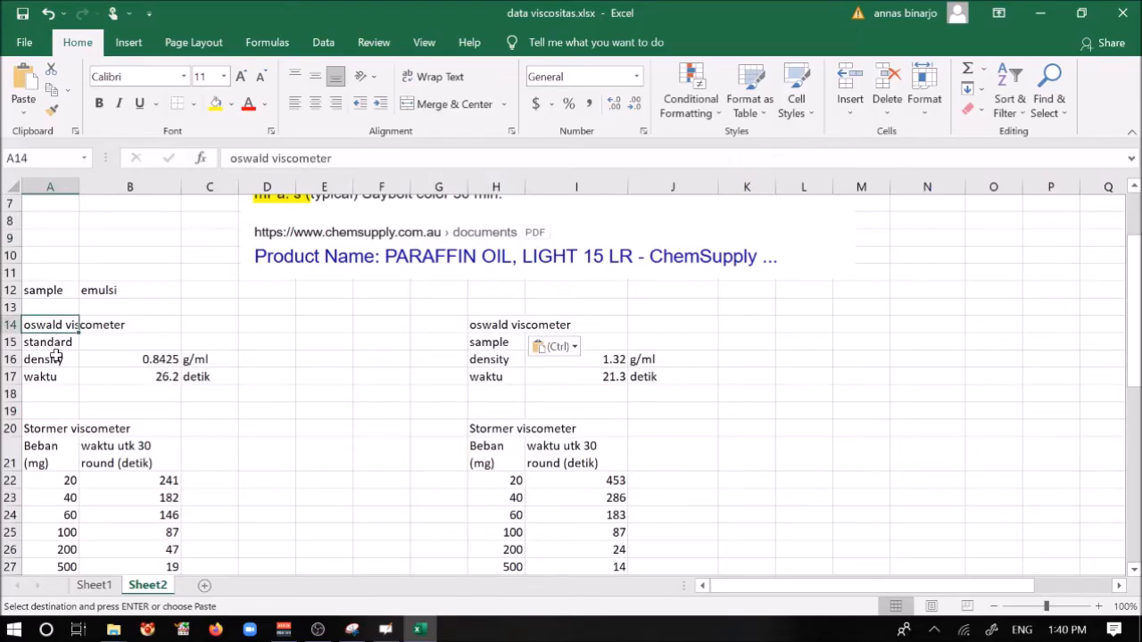
{"action": "left_click", "coordinate": [49, 343]}
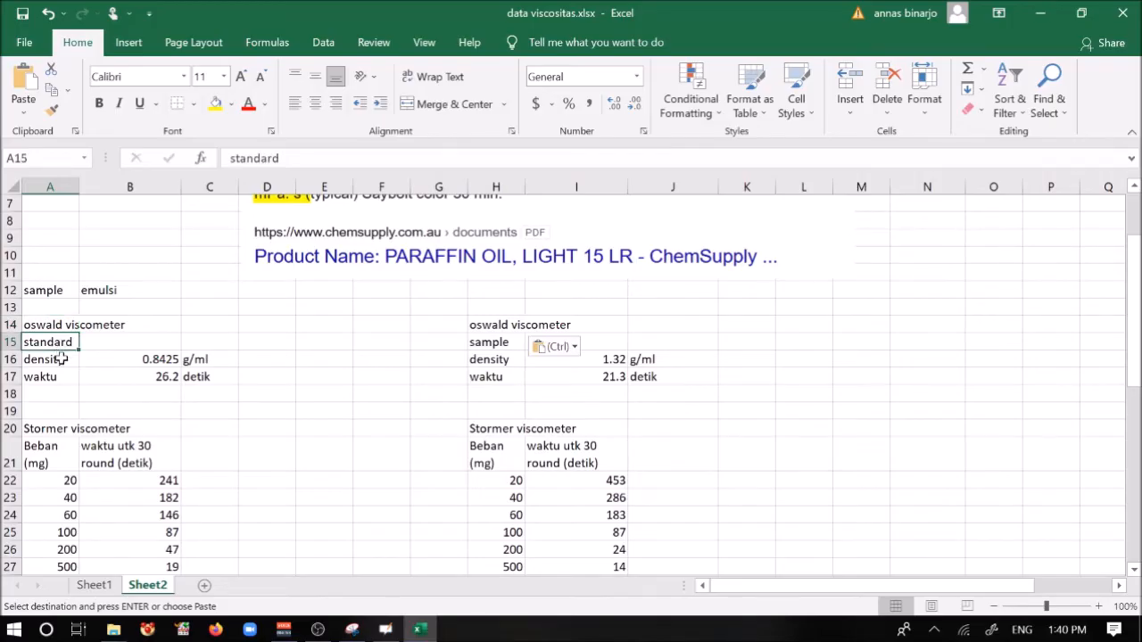
{"action": "left_click", "coordinate": [111, 359]}
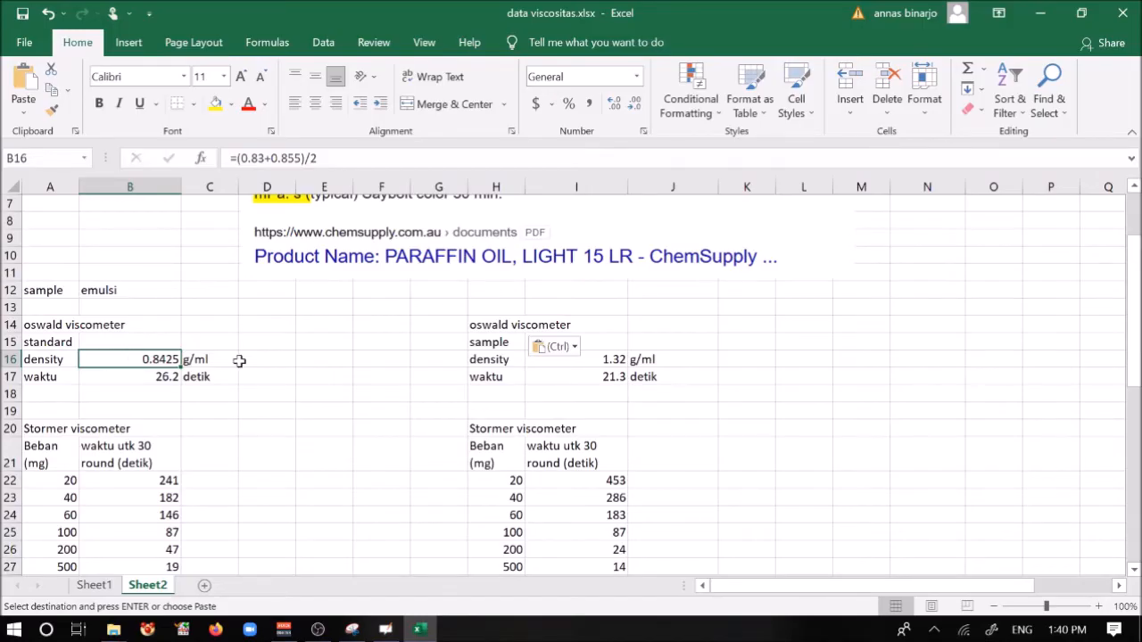
{"action": "left_click", "coordinate": [68, 379]}
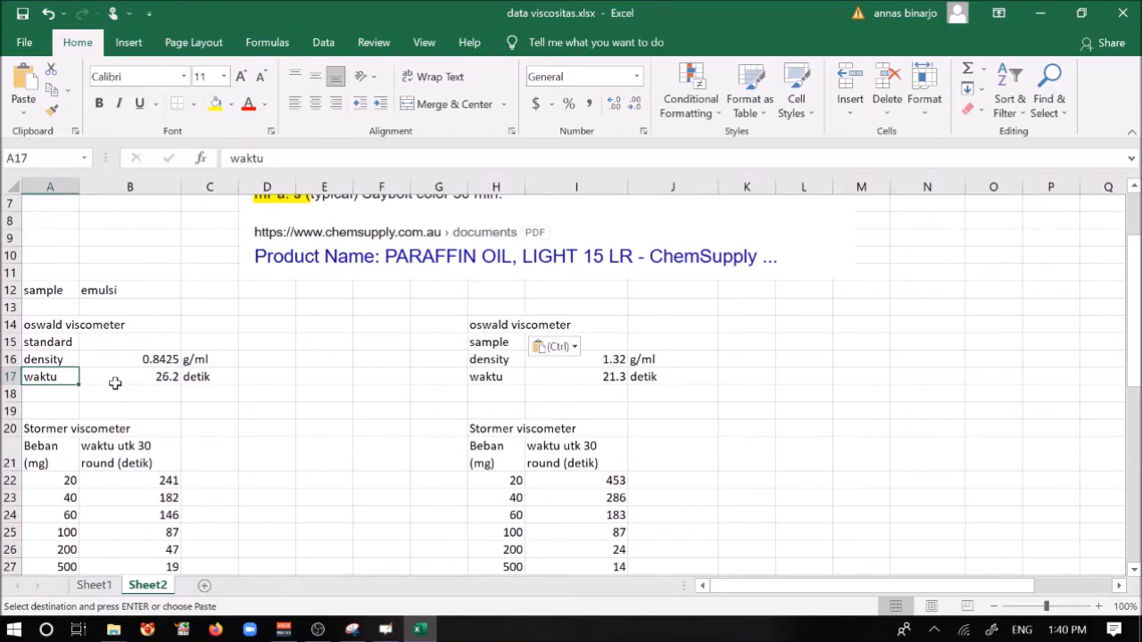
{"action": "left_click", "coordinate": [116, 383]}
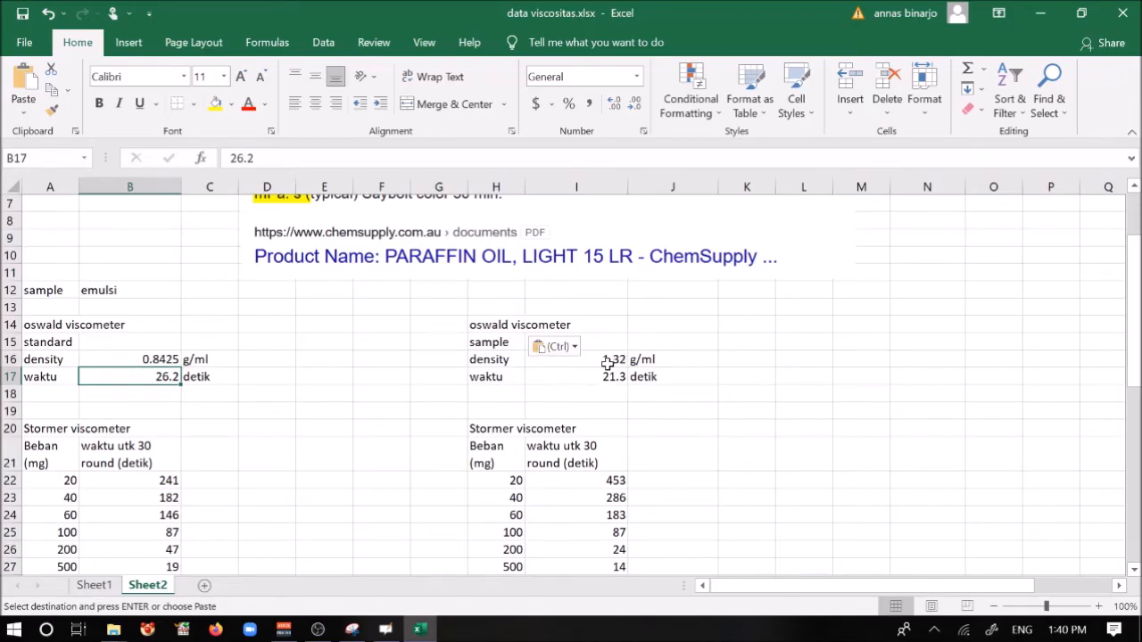
- Examine the emulsion sample's Oswald density and time, and compare them with the standard's data block
{"action": "left_click", "coordinate": [129, 291]}
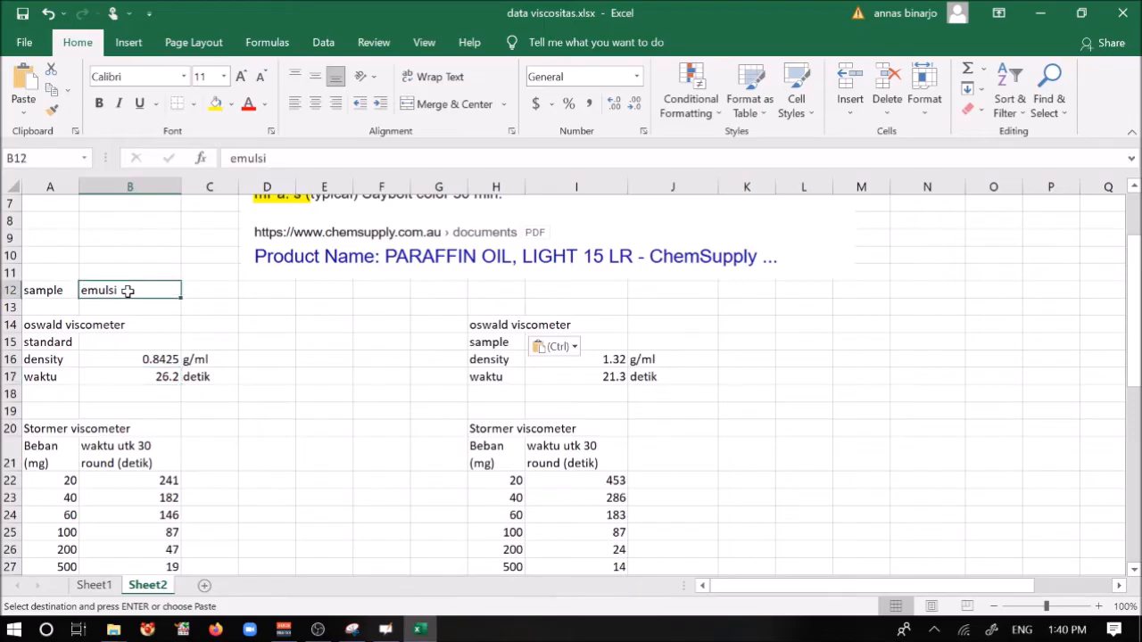
{"action": "left_click", "coordinate": [578, 359]}
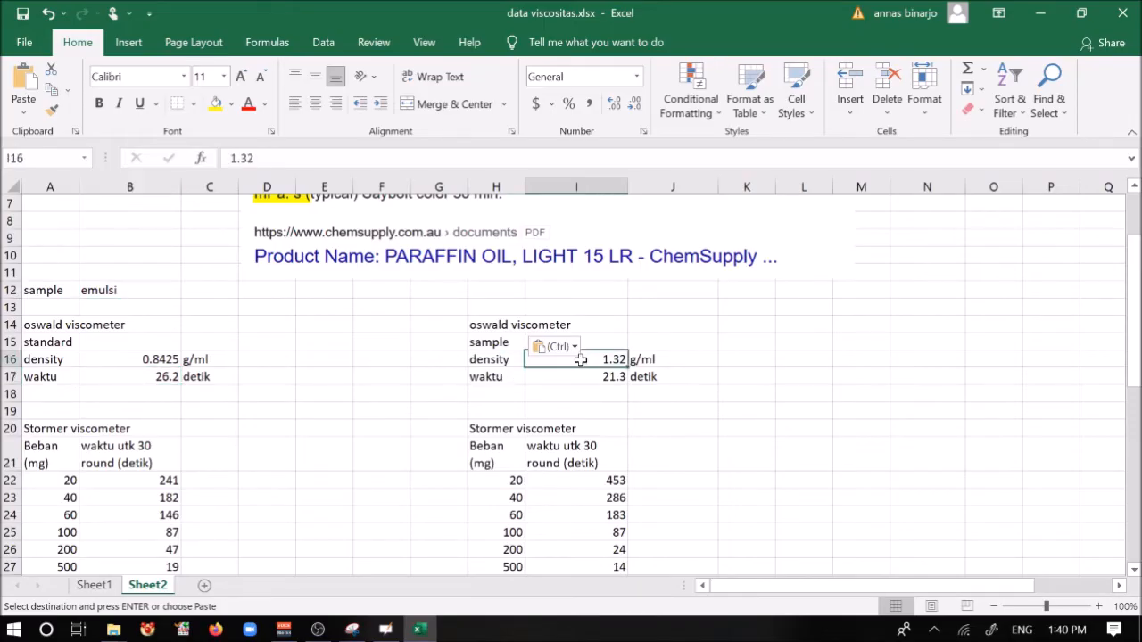
{"action": "left_click", "coordinate": [564, 375]}
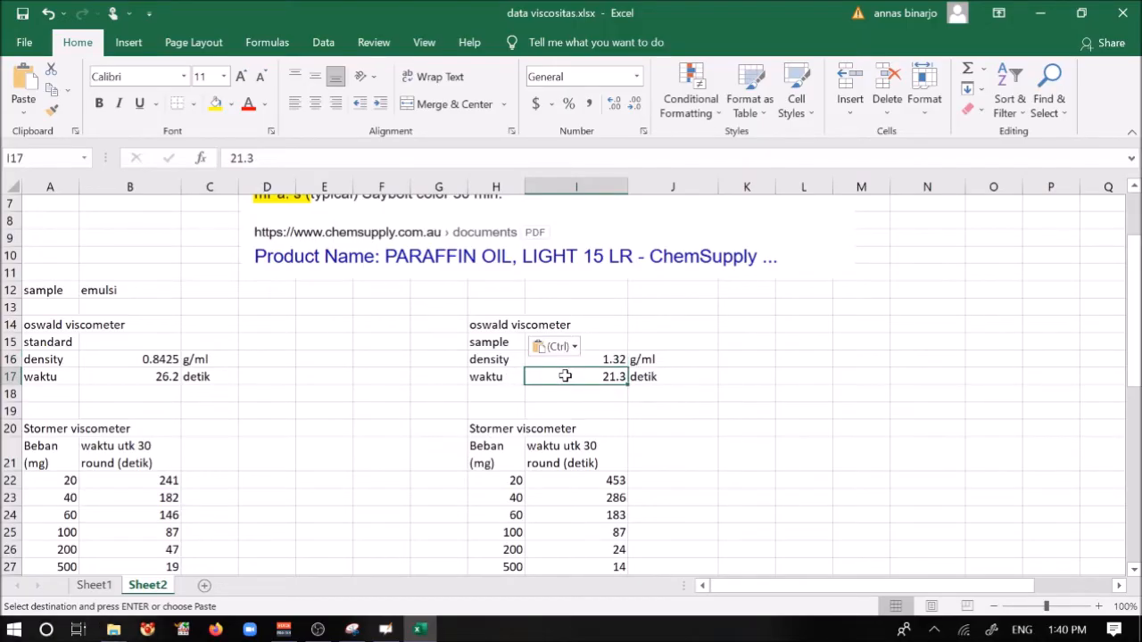
{"action": "left_click_drag", "start_coordinate": [166, 359], "coordinate": [203, 377]}
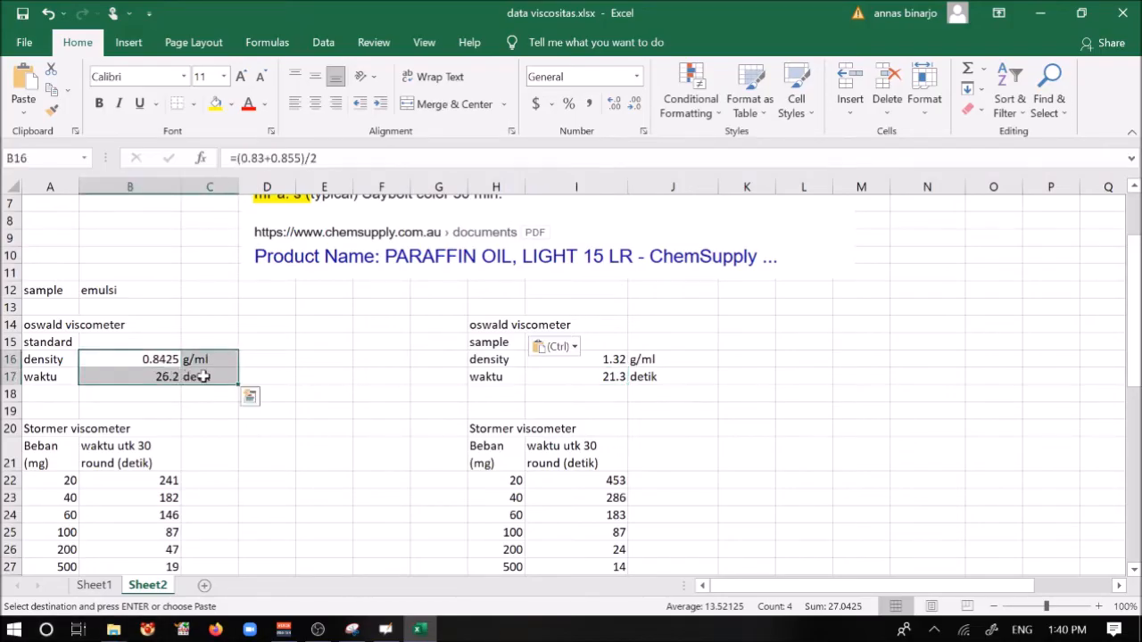
{"action": "left_click", "coordinate": [311, 363]}
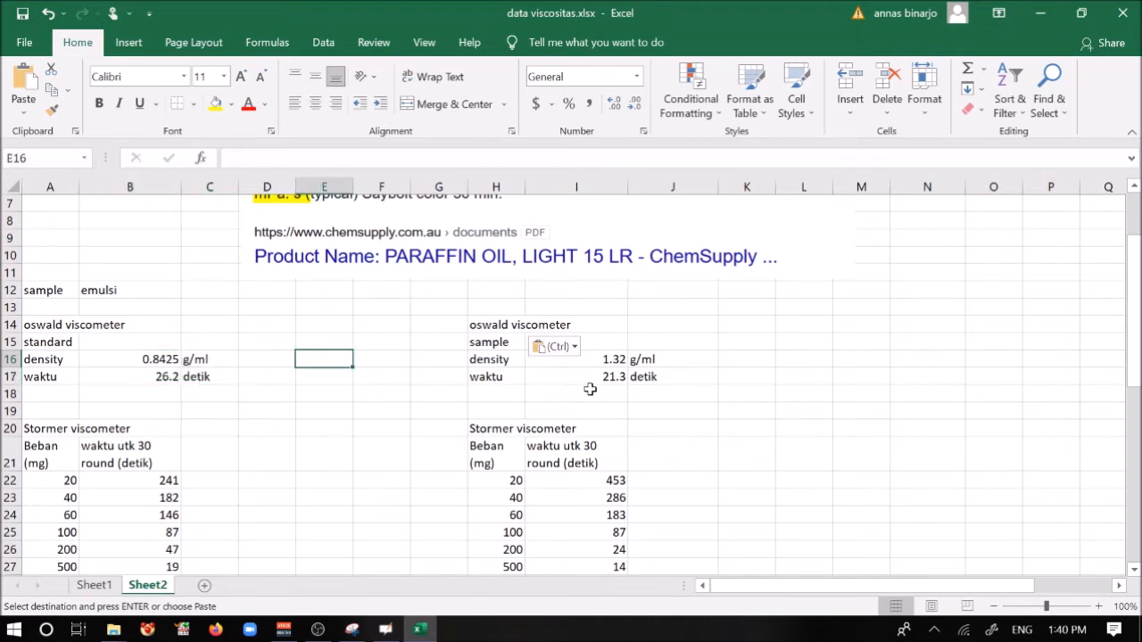
{"action": "left_click", "coordinate": [590, 359]}
{"action": "left_click_drag", "start_coordinate": [591, 359], "coordinate": [668, 385]}
{"action": "left_click", "coordinate": [735, 374]}
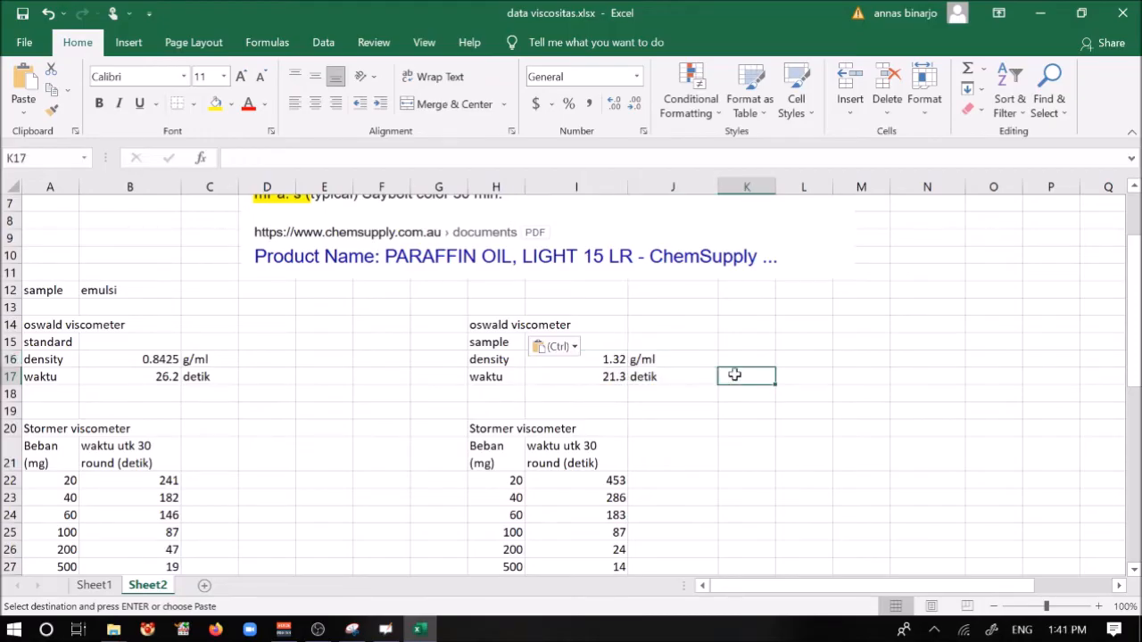
- Enter the label "Kv = ?" in cell K14, beside the sample's Oswald viscometer block
{"action": "left_click", "coordinate": [174, 363]}
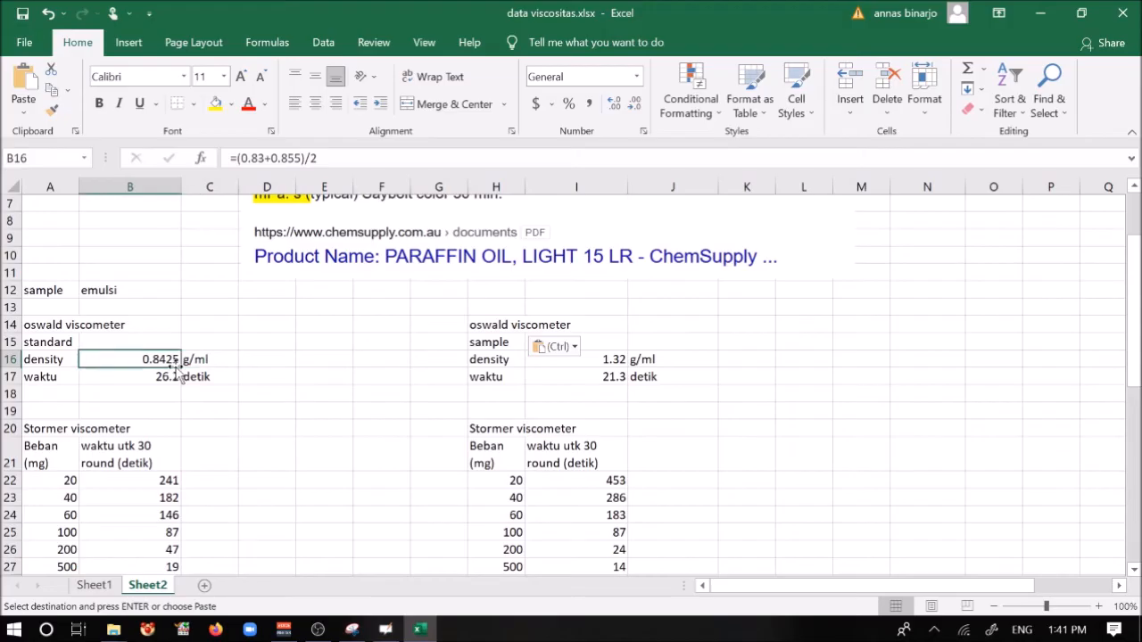
{"action": "left_click", "coordinate": [630, 360]}
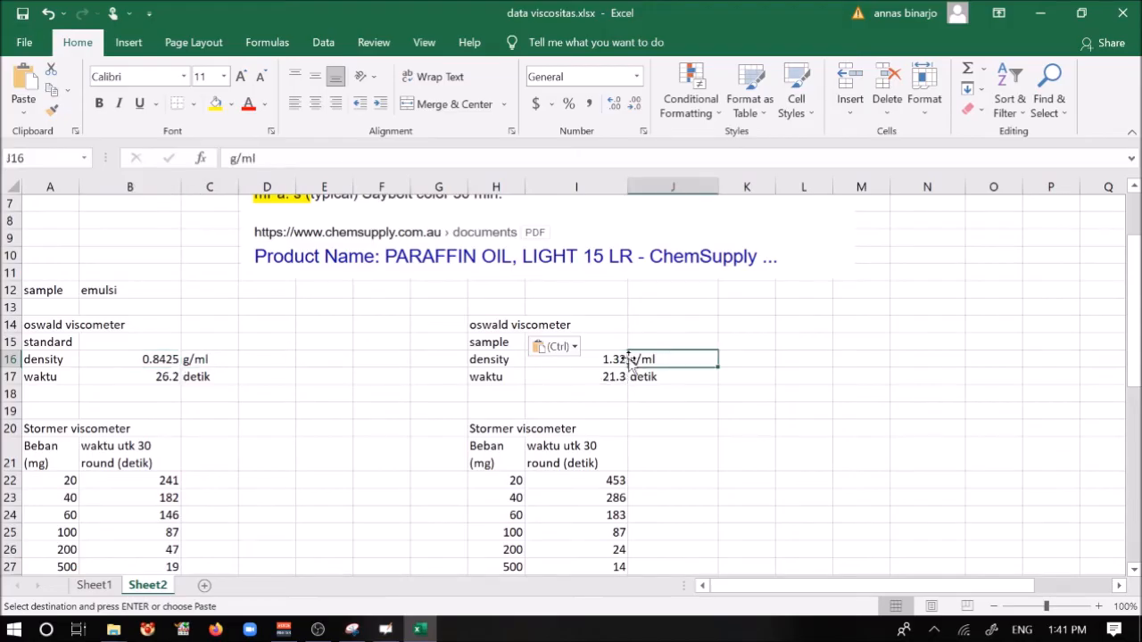
{"action": "left_click", "coordinate": [764, 326]}
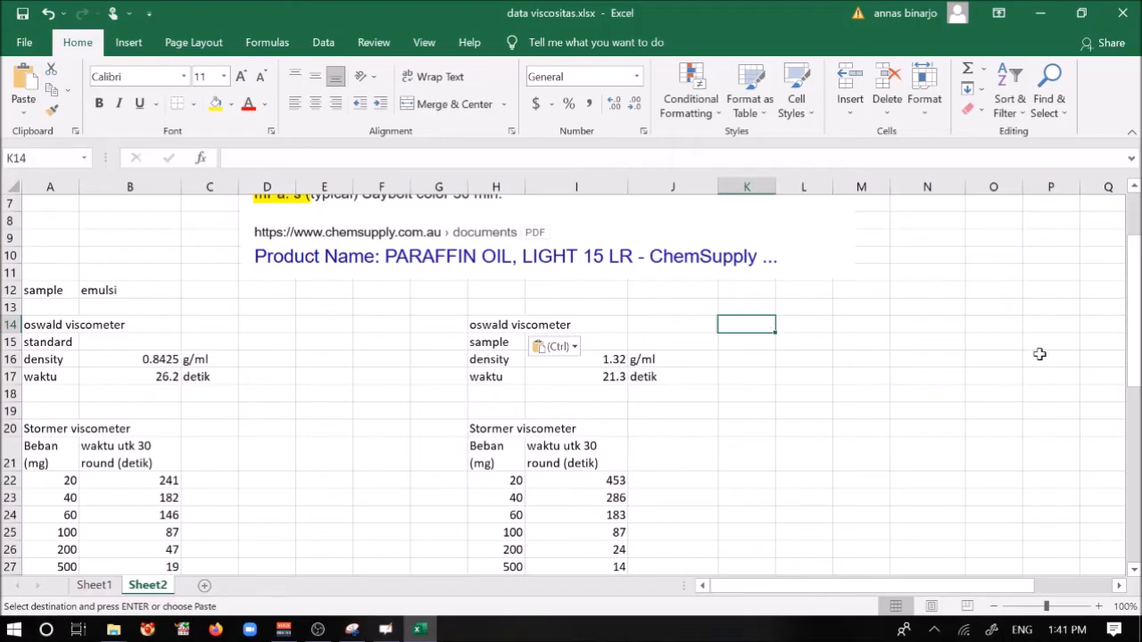
{"action": "type", "text": "K"}
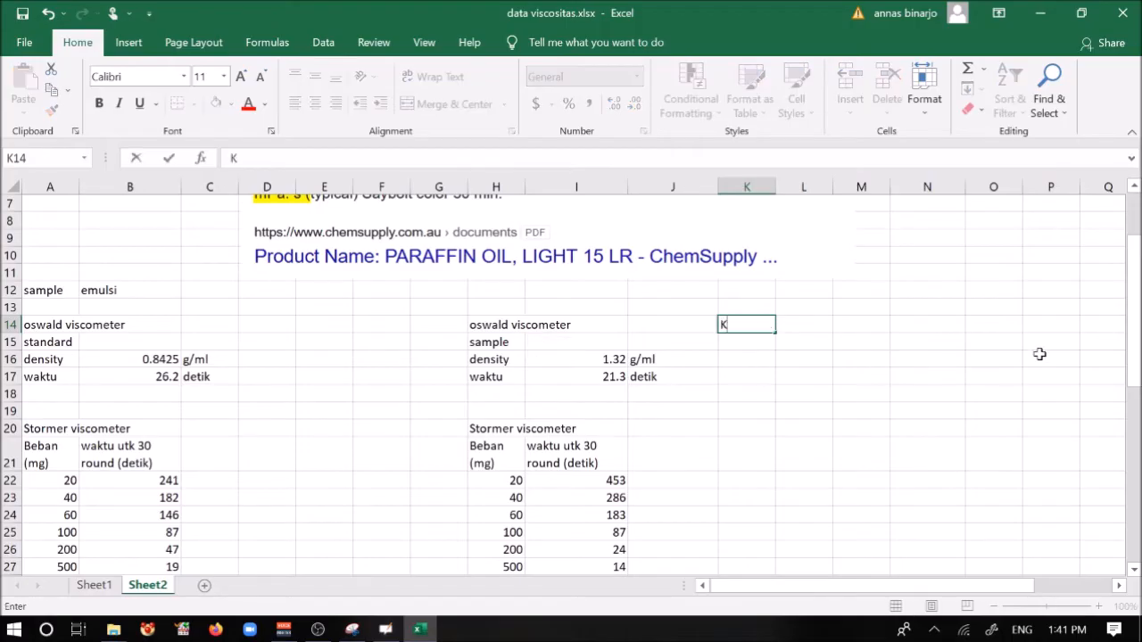
{"action": "type", "text": "v ="}
{"action": "type", "text": "?"}
{"action": "key", "text": "Return"}
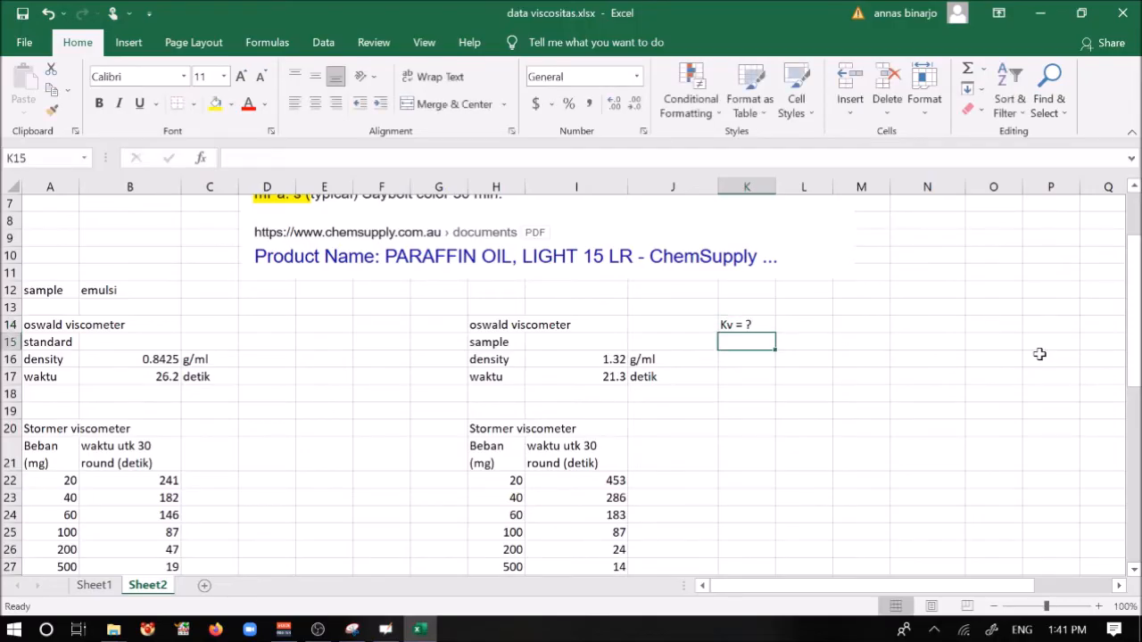
- Enter the general relation "Vis sbr = Kv * Vis terukur" as text in cell K15
{"action": "type", "text": "Vi"}
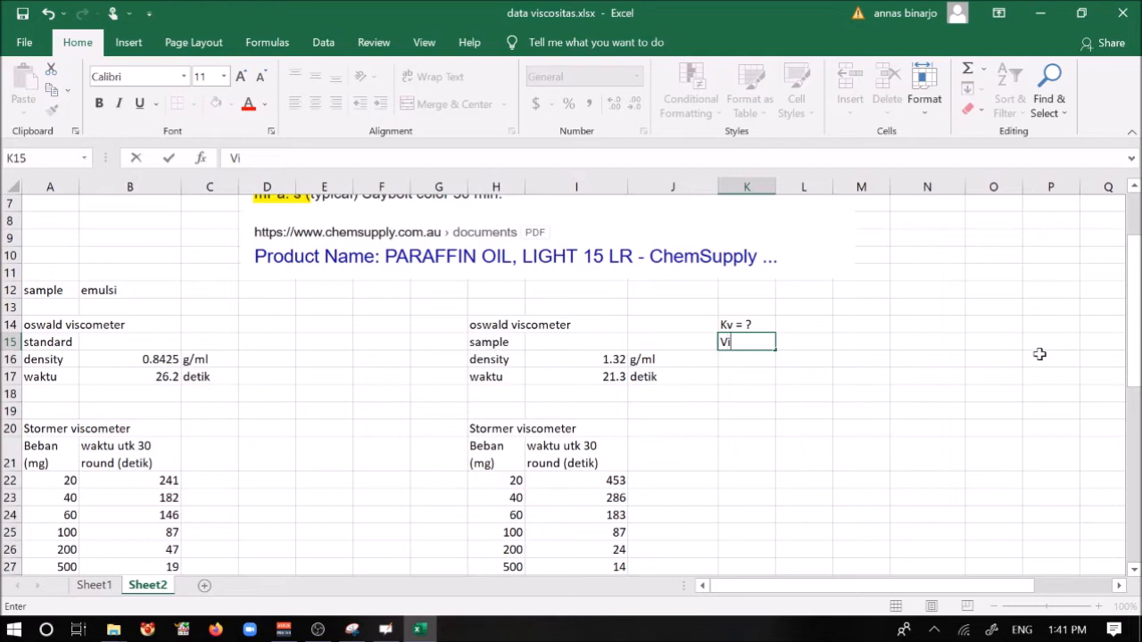
{"action": "type", "text": "s sbr = Kv *"}
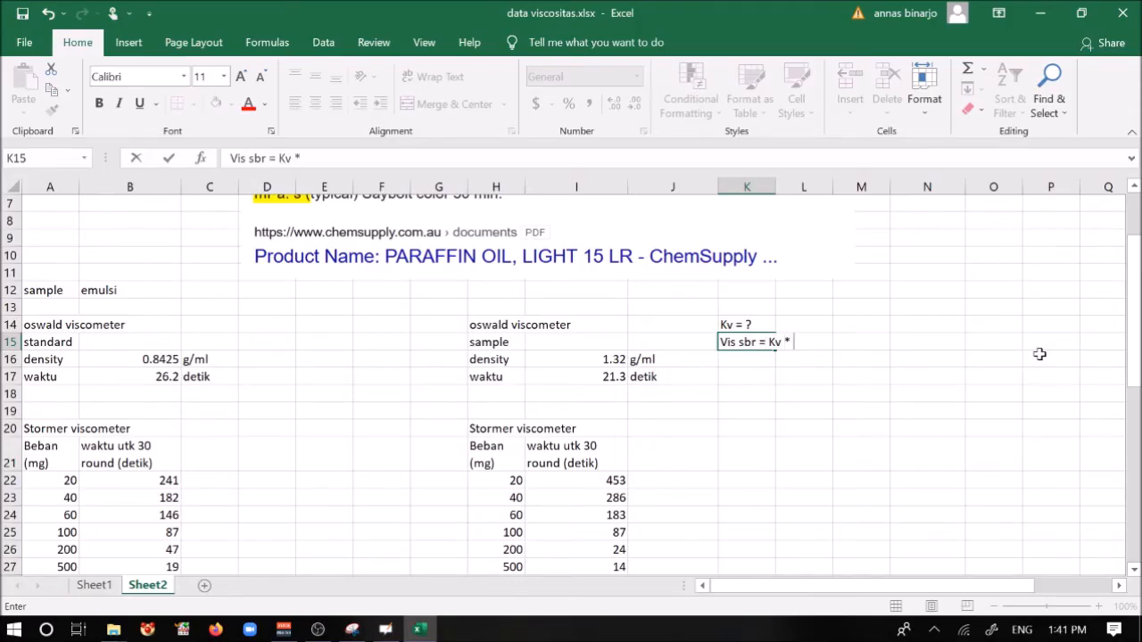
{"action": "type", "text": " Vis terukur"}
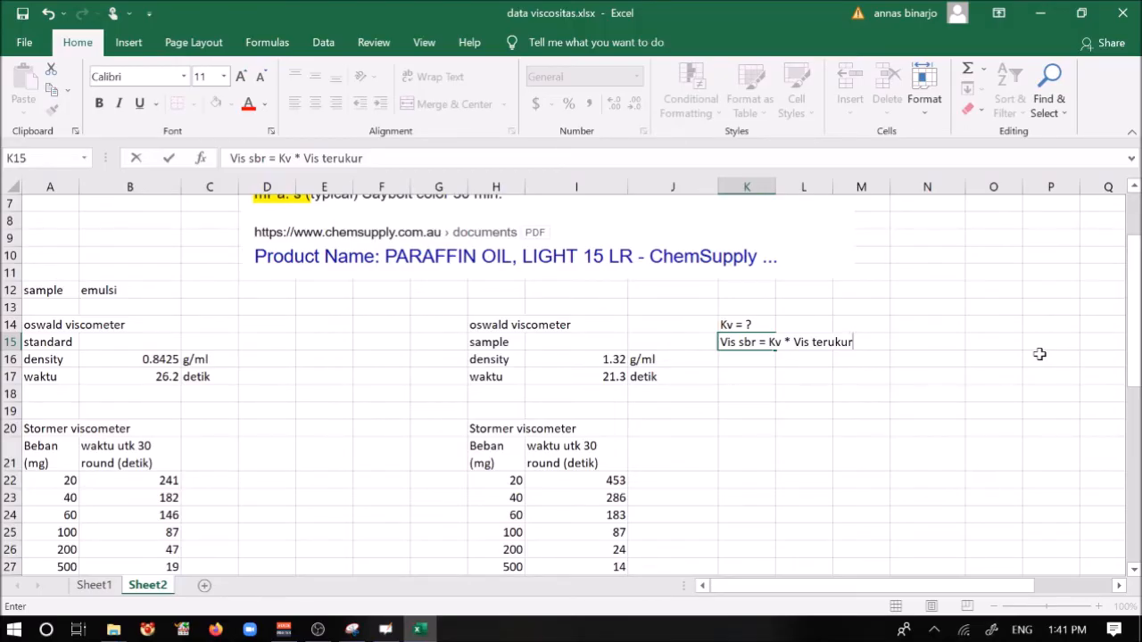
{"action": "key", "text": "Return"}
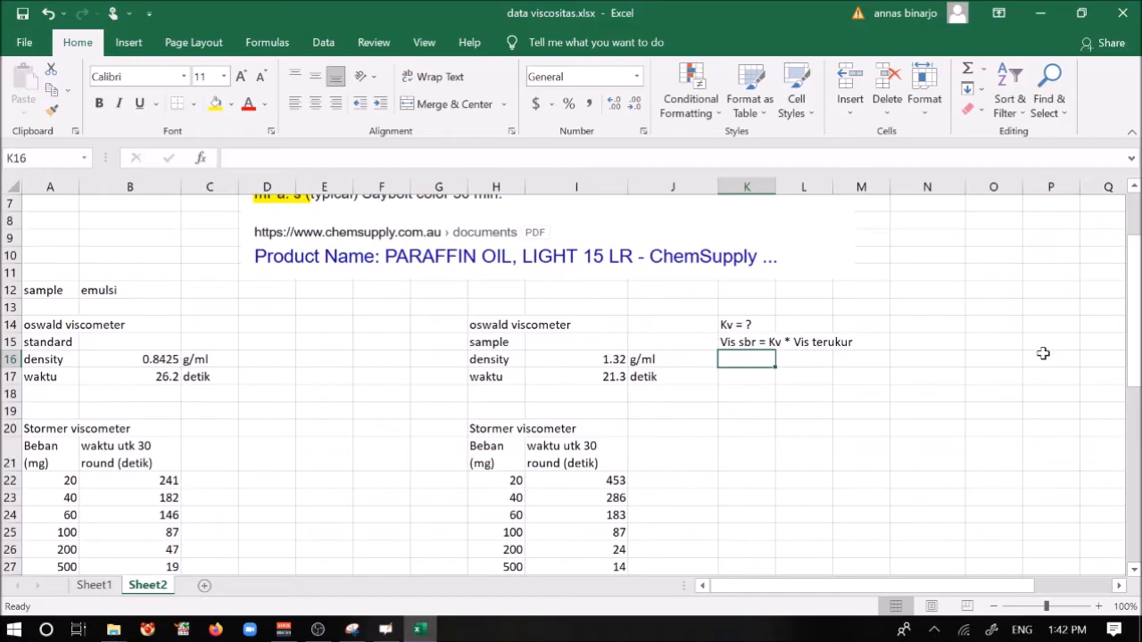
- Write the relation with the standard's values in cell K16 as "32 = Kv * (0.8425/(1/26.2))"
{"action": "type", "text": "32 = Kv"}
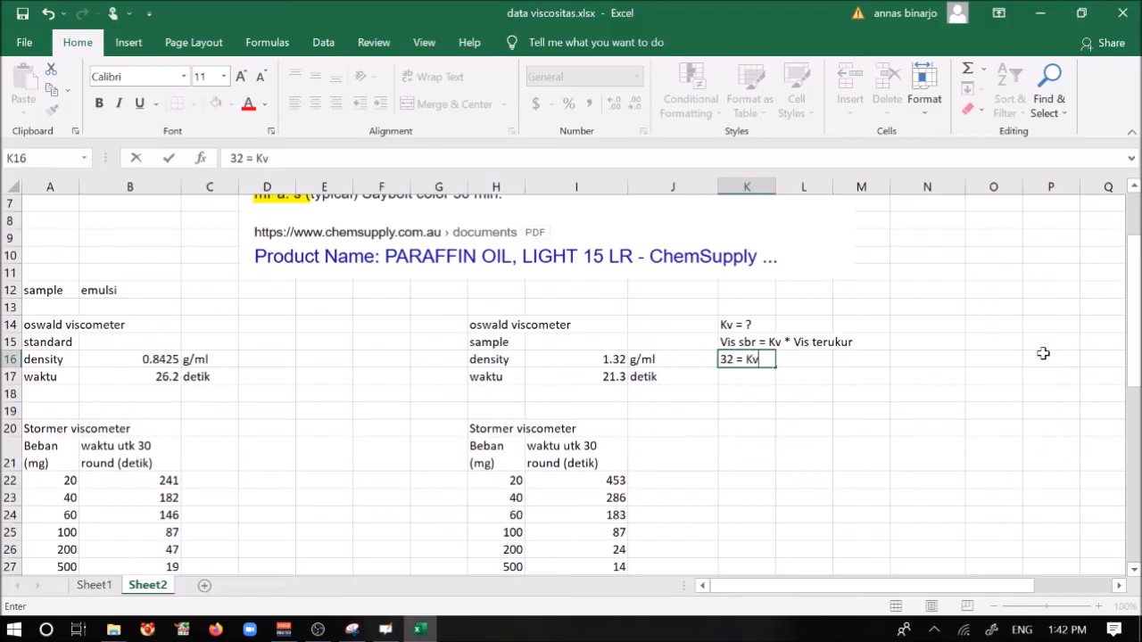
{"action": "type", "text": " * (0.8425"}
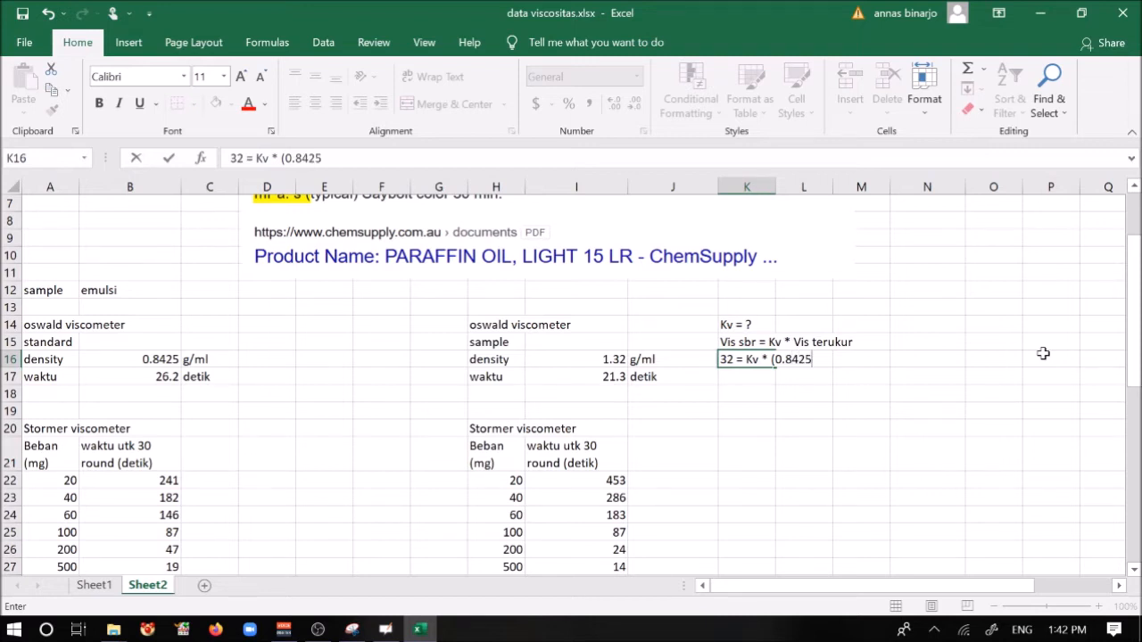
{"action": "type", "text": "/(1/waktu))"}
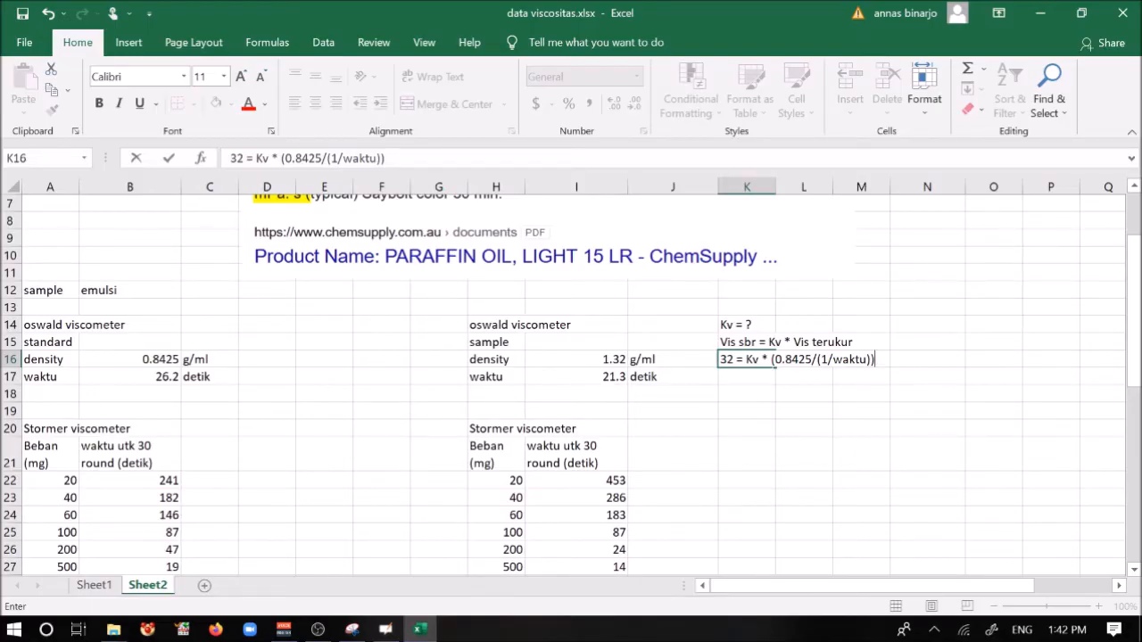
{"action": "left_click", "coordinate": [376, 158]}
{"action": "key", "text": "BackSpace"}
{"action": "key", "text": "BackSpace"}
{"action": "key", "text": "BackSpace"}
{"action": "key", "text": "BackSpace"}
{"action": "key", "text": "BackSpace"}
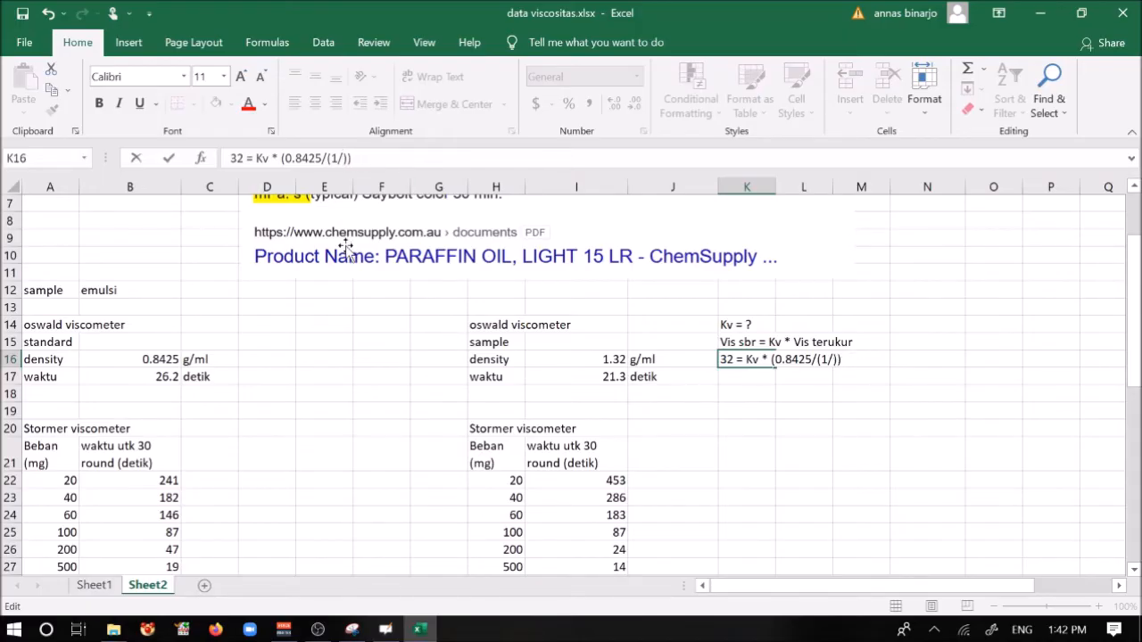
{"action": "type", "text": "26.2"}
{"action": "key", "text": "Return"}
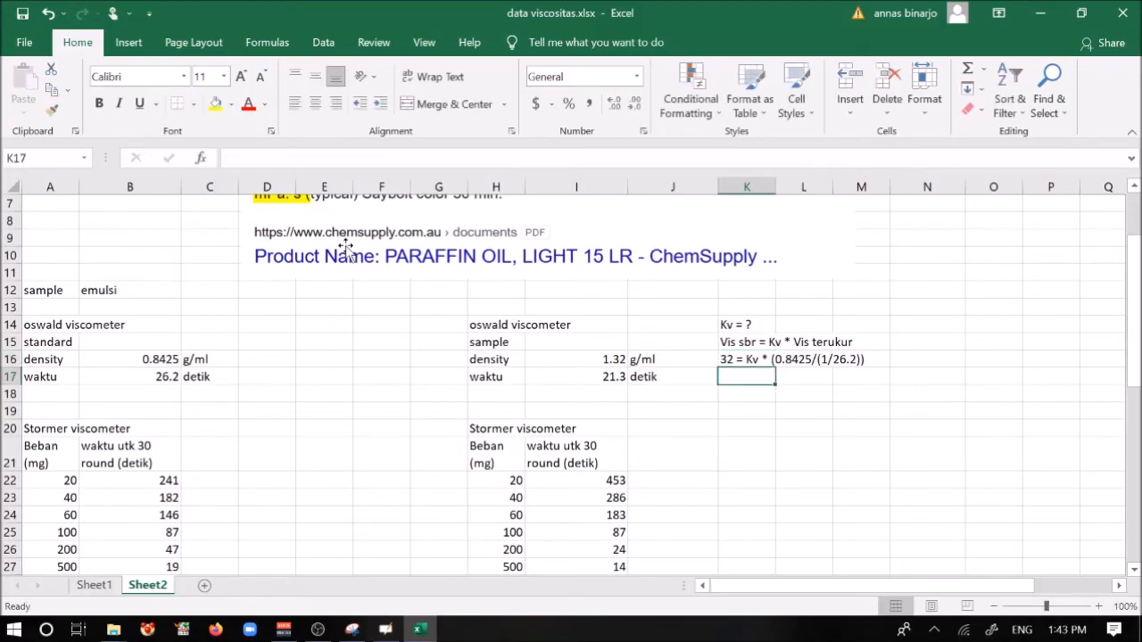
- Write the rearranged expression "Kv = 32/(0.8425*26.2)" as text in cell K17
{"action": "type", "text": "Kv = "}
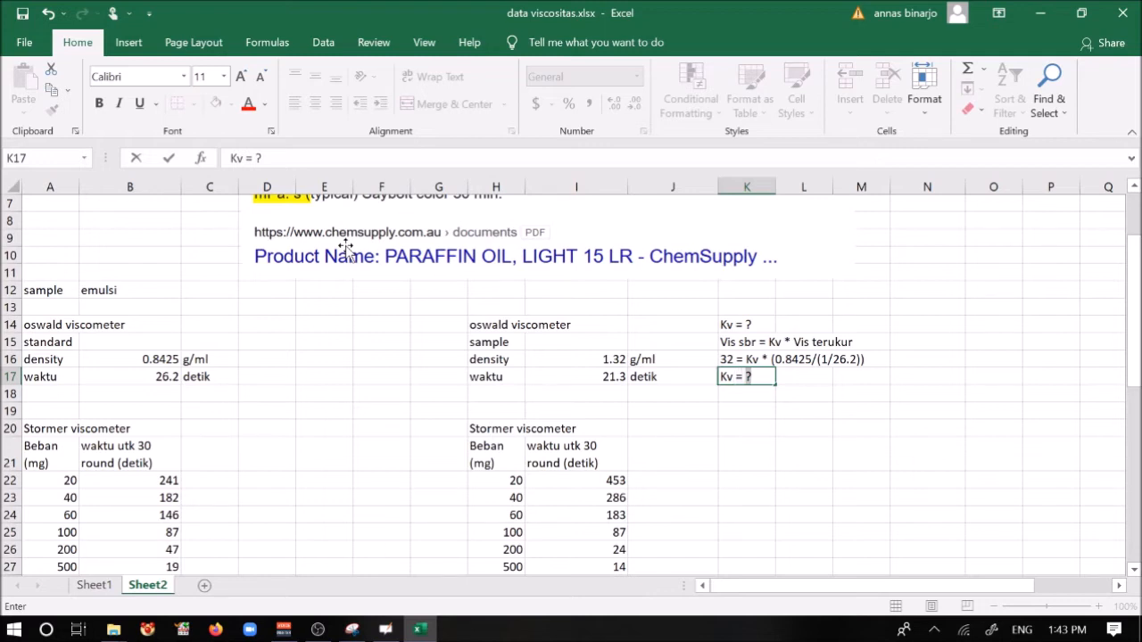
{"action": "type", "text": "32/(0.8425"}
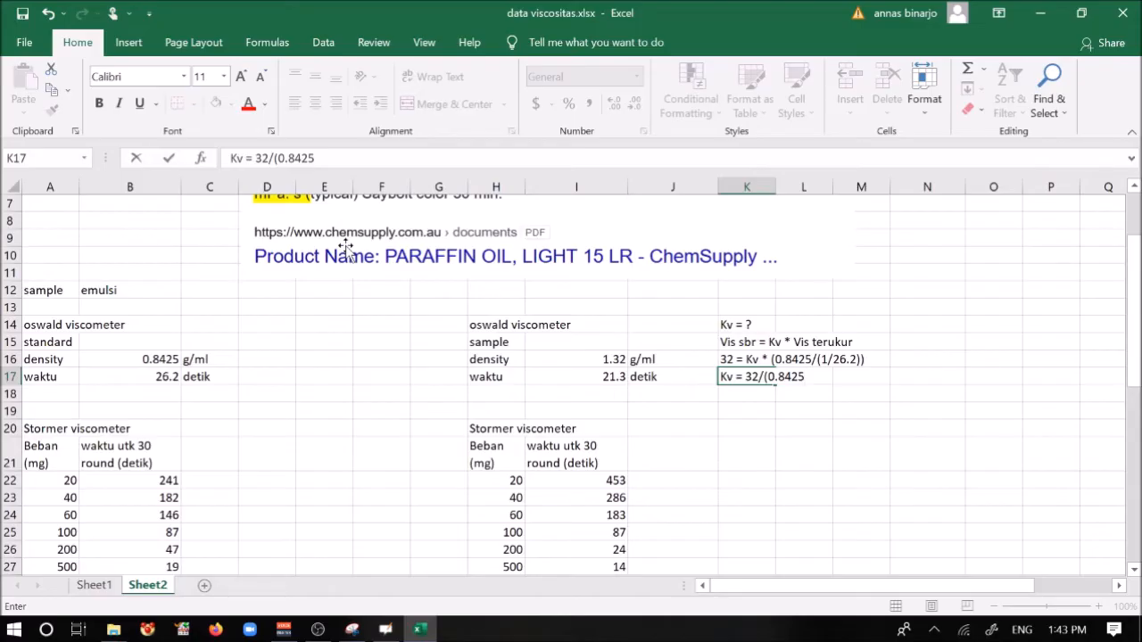
{"action": "key", "text": "F2"}
{"action": "key", "text": "BackSpace"}
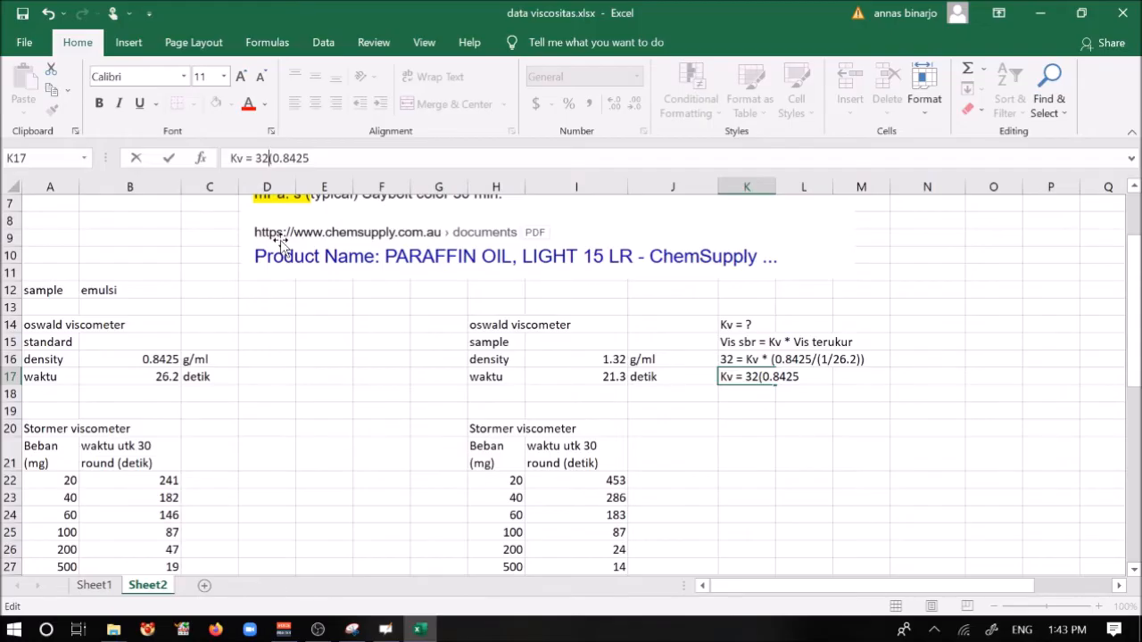
{"action": "type", "text": "/"}
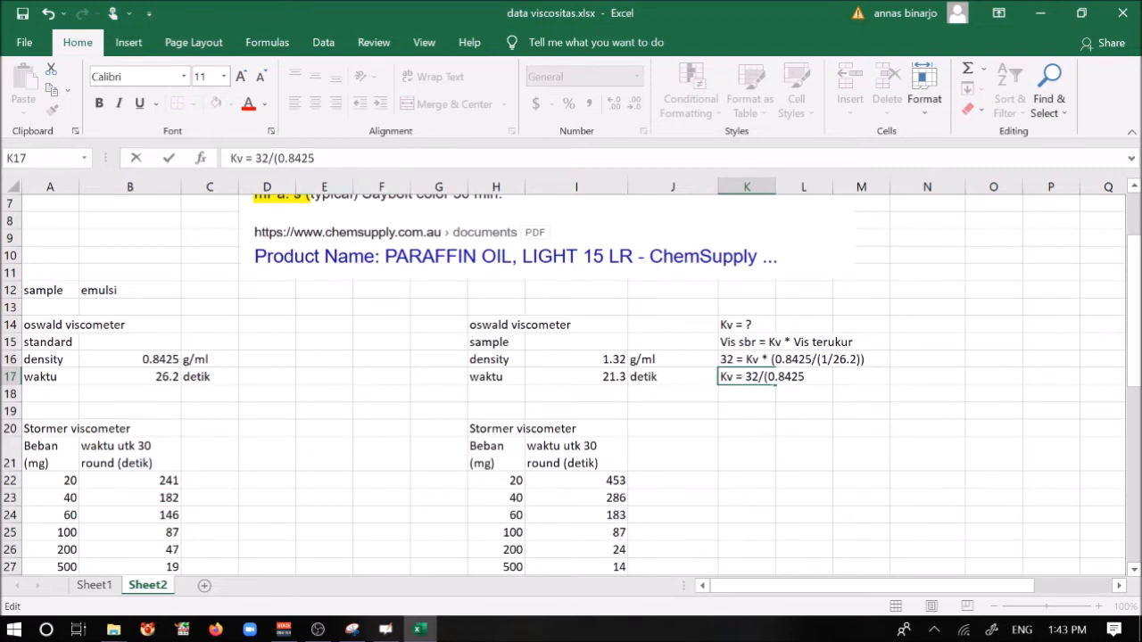
{"action": "type", "text": "*"}
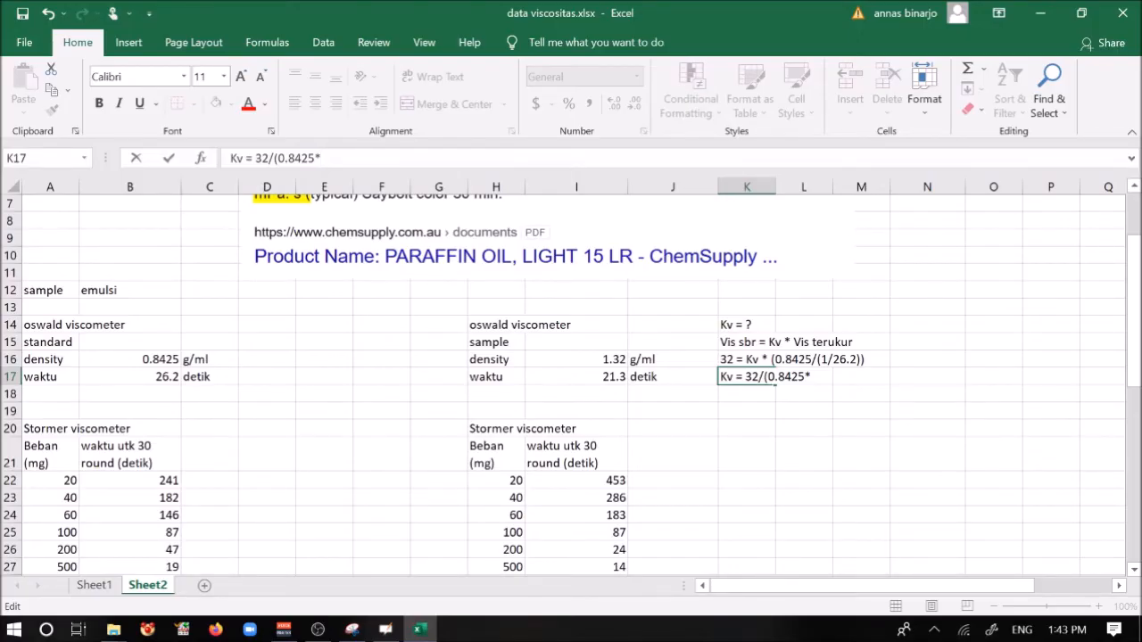
{"action": "type", "text": "26"}
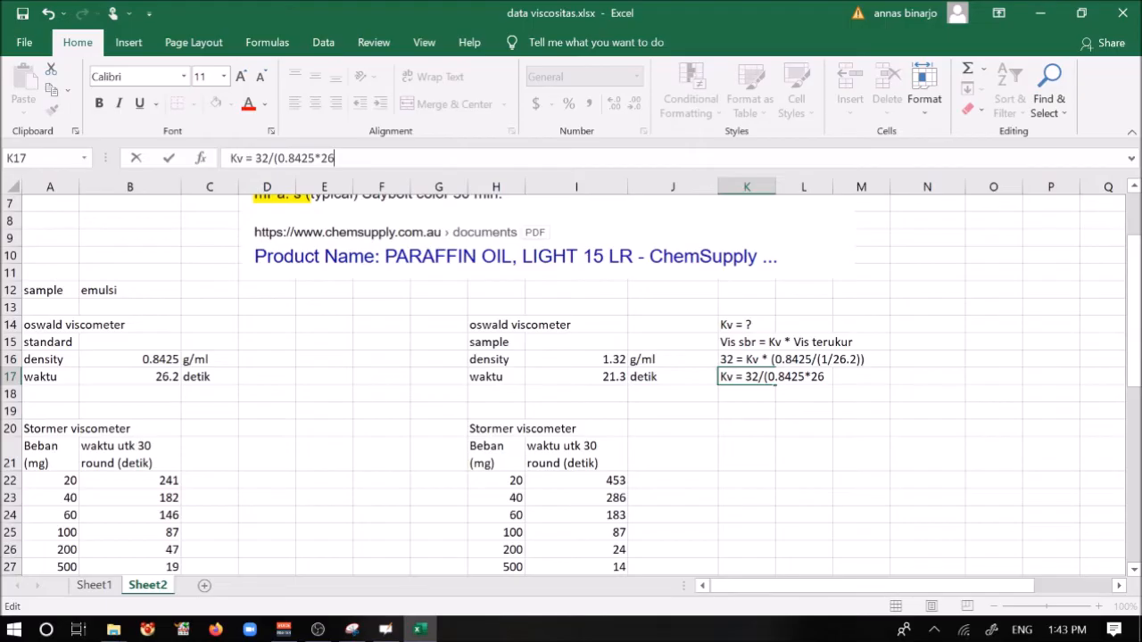
{"action": "type", "text": ".2)"}
{"action": "key", "text": "Return"}
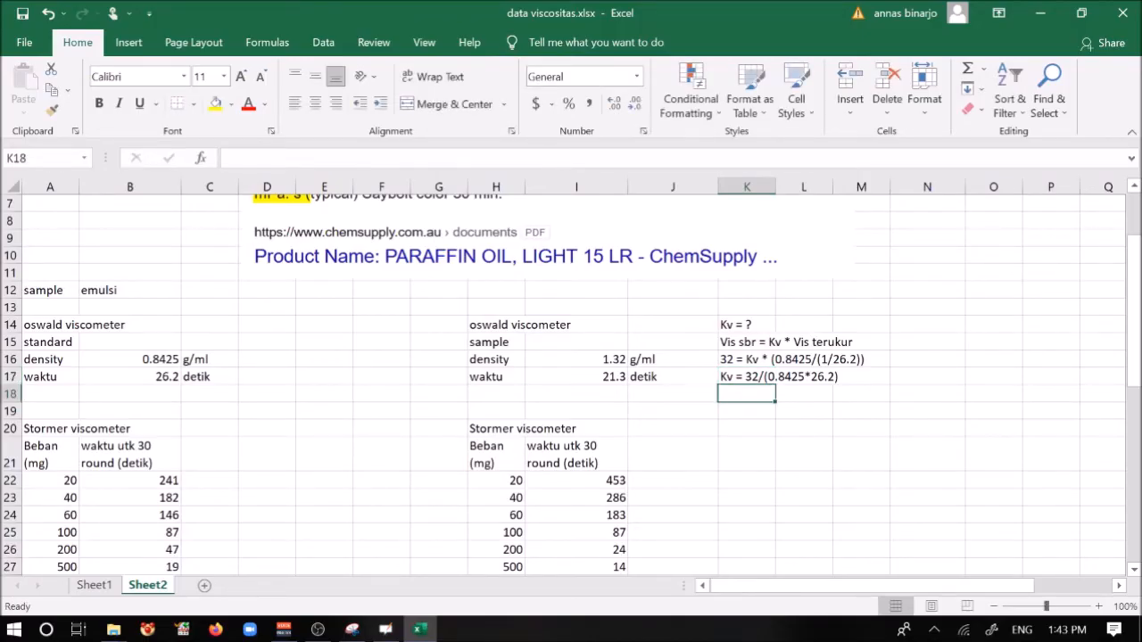
- Calculate Kv in cell K18 with the formula =32/(B16*B17), using the standard's density and time
{"action": "type", "text": "="}
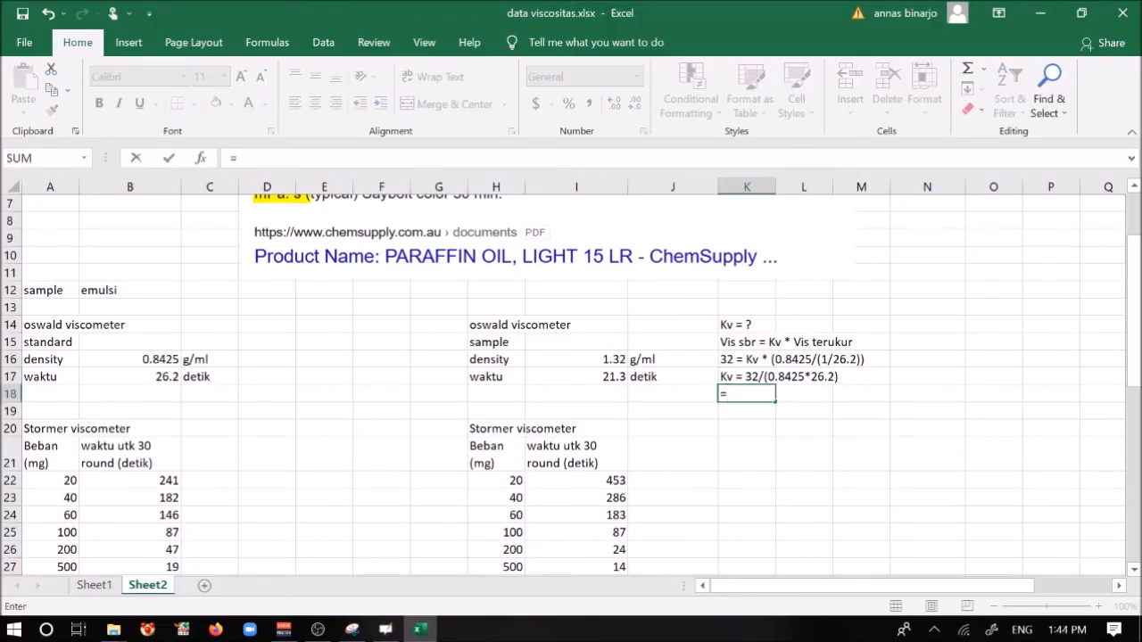
{"action": "type", "text": "32/("}
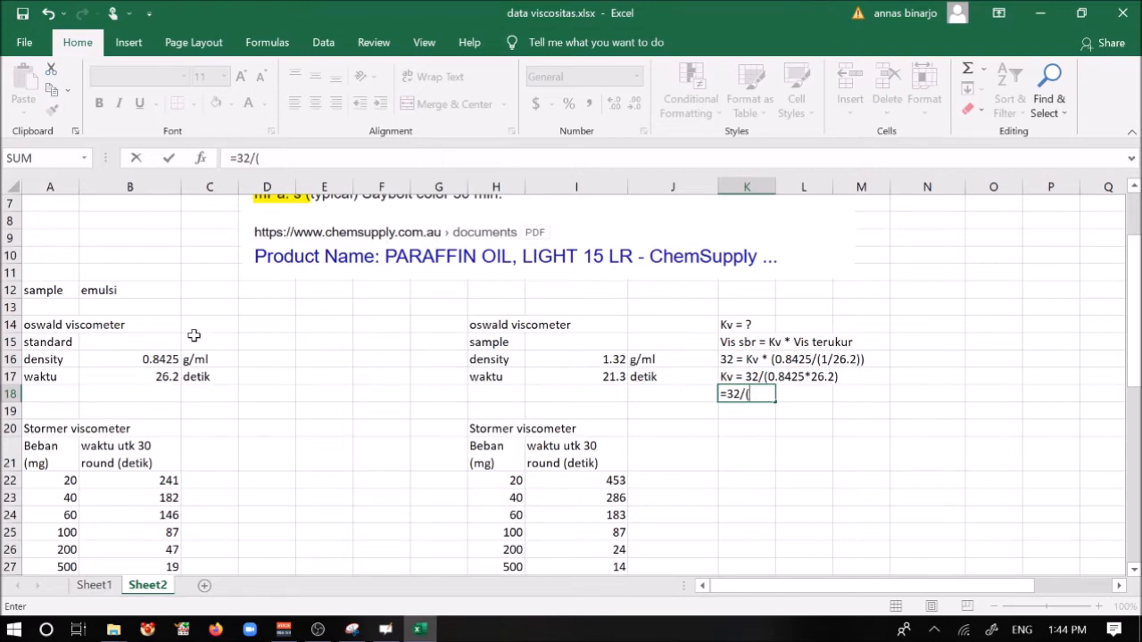
{"action": "left_click", "coordinate": [159, 360]}
{"action": "type", "text": "*"}
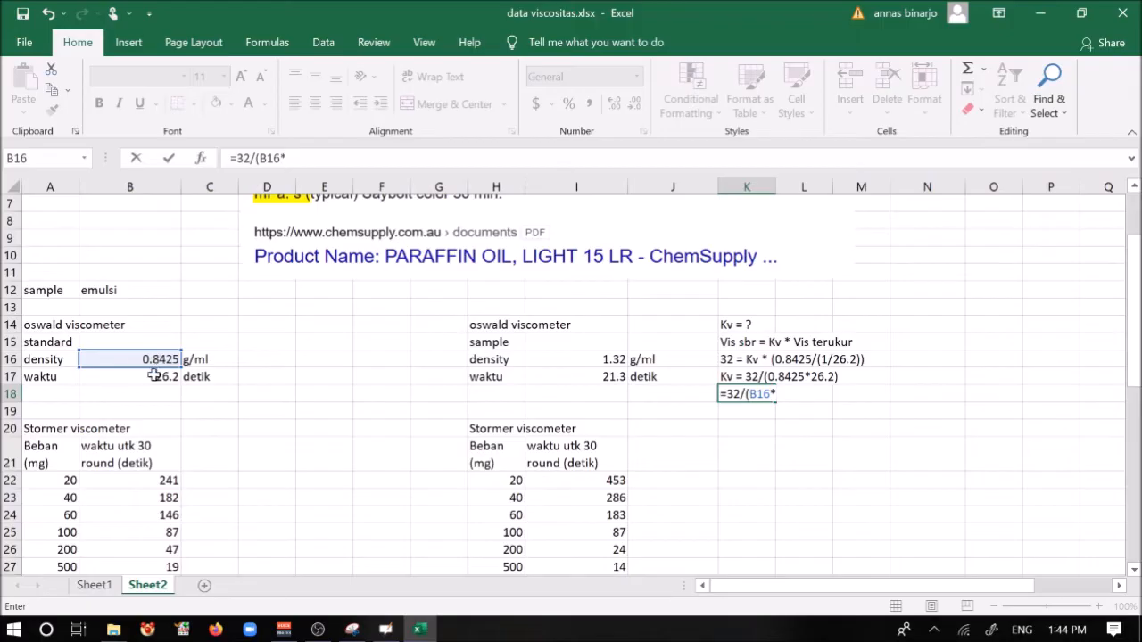
{"action": "left_click", "coordinate": [154, 378]}
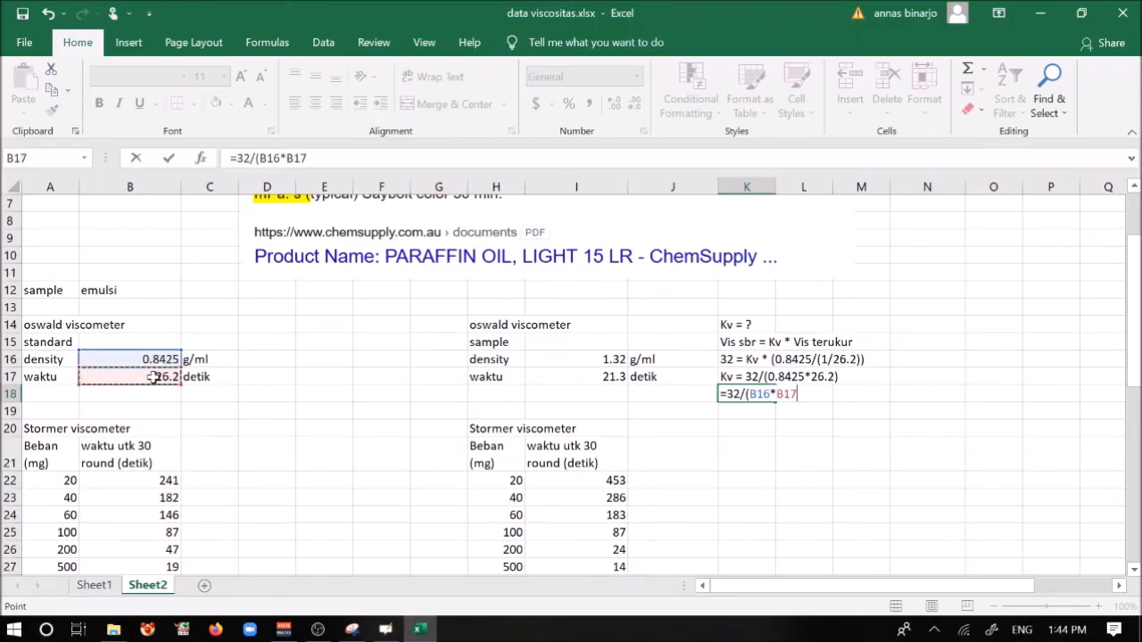
{"action": "type", "text": ")"}
{"action": "key", "text": "Return"}
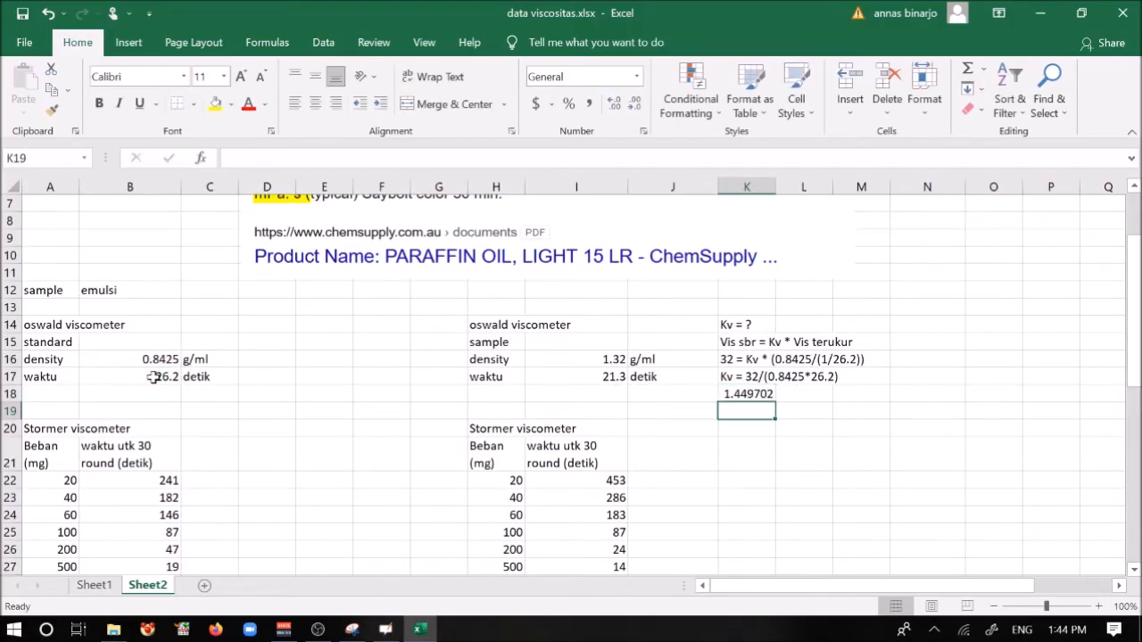
- Enter the unit "cps/(g/ml sec)" in cell L18, next to the calculated Kv
{"action": "key", "text": "Right"}
{"action": "key", "text": "Up"}
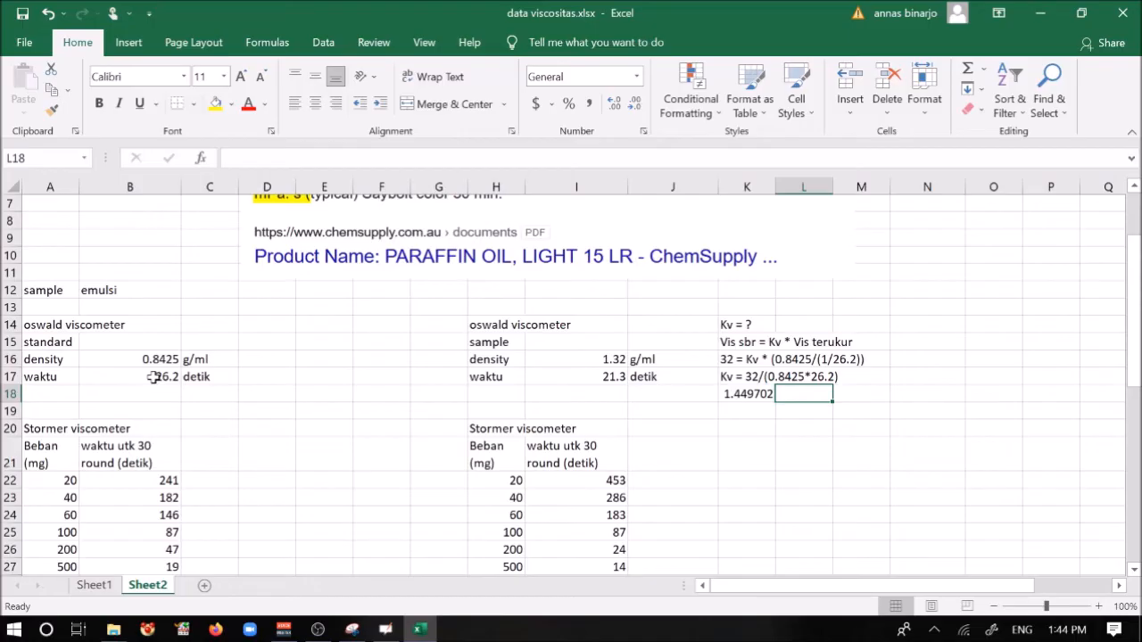
{"action": "type", "text": "cps"}
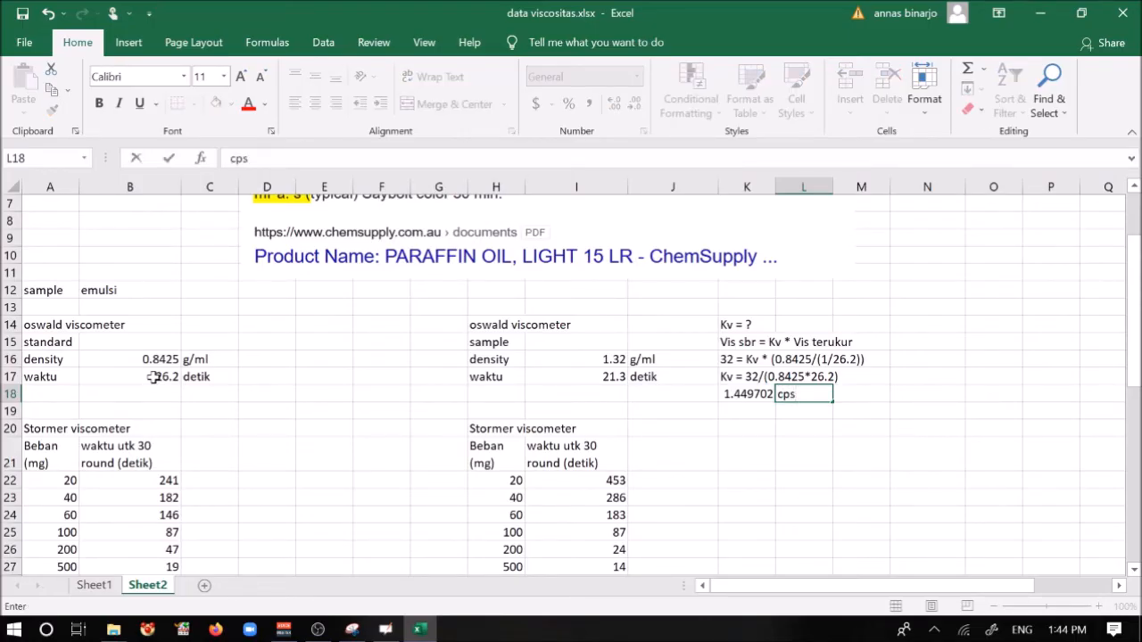
{"action": "type", "text": "/("}
{"action": "type", "text": "g/ml sec)"}
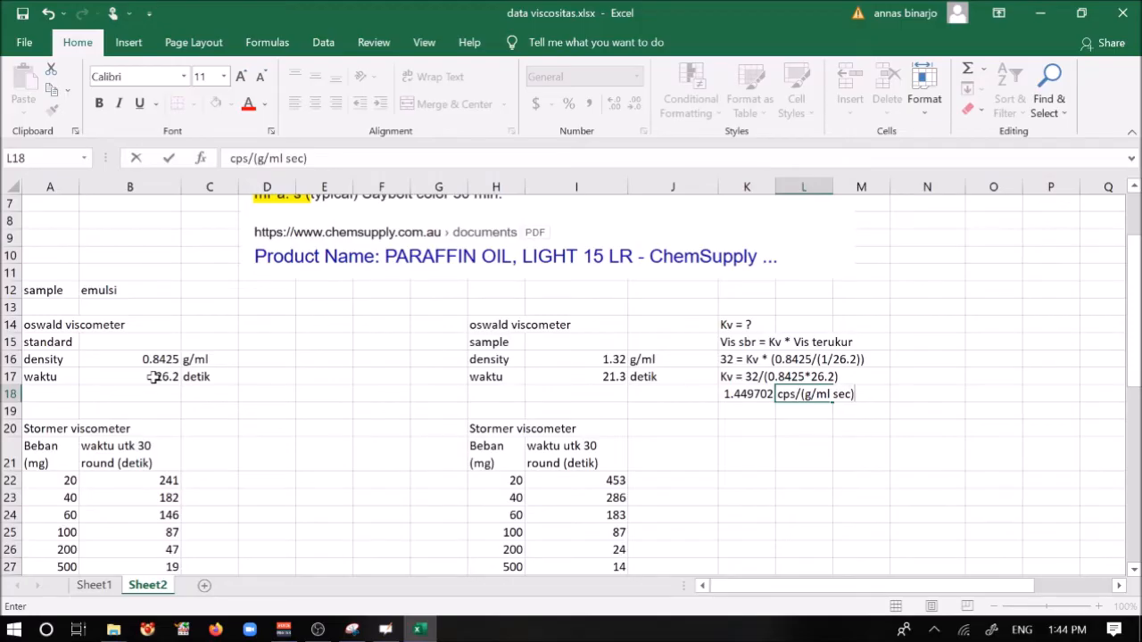
{"action": "key", "text": "Return"}
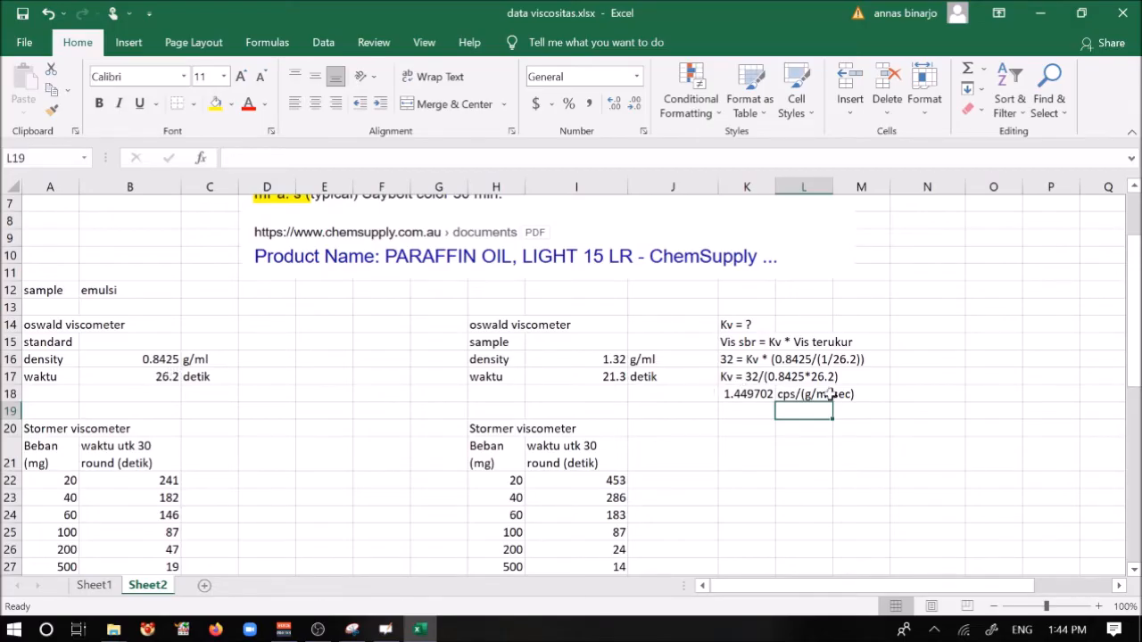
- Copy the relation "Vis sbr = Kv * Vis terukur" from K15 into cell O15 for the sample calculation
{"action": "left_click", "coordinate": [489, 342]}
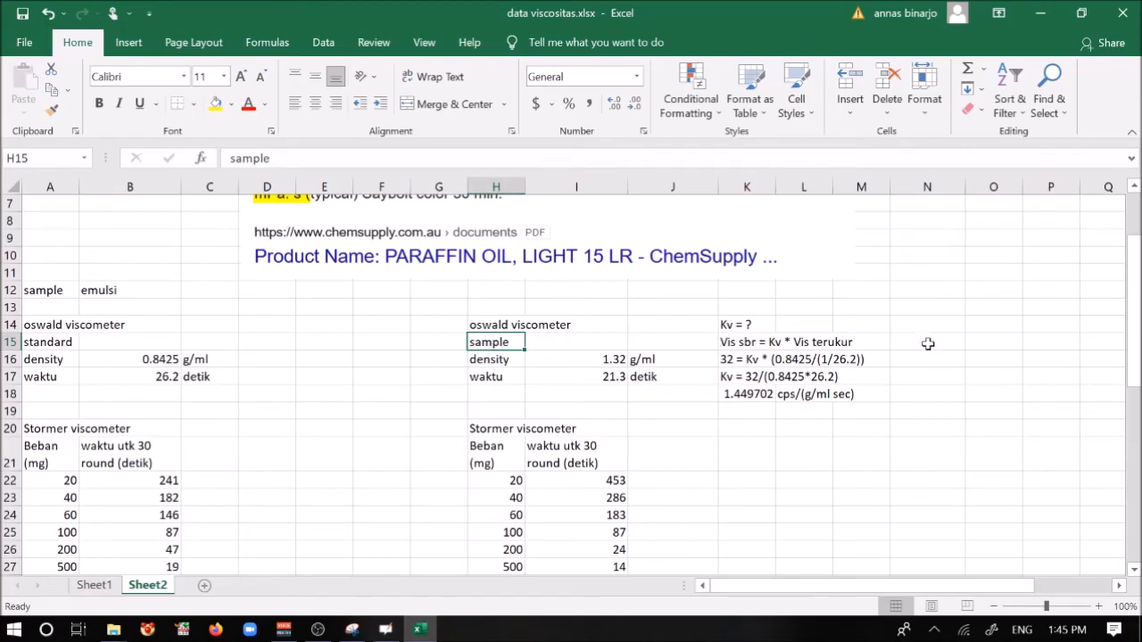
{"action": "left_click", "coordinate": [740, 344]}
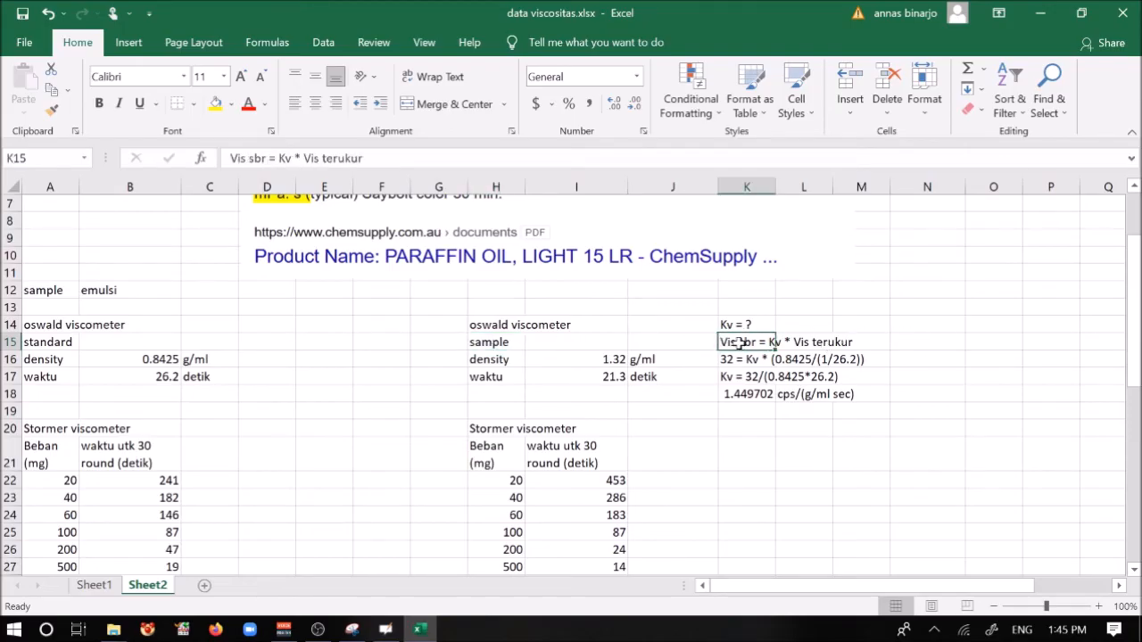
{"action": "key", "text": "ctrl+c"}
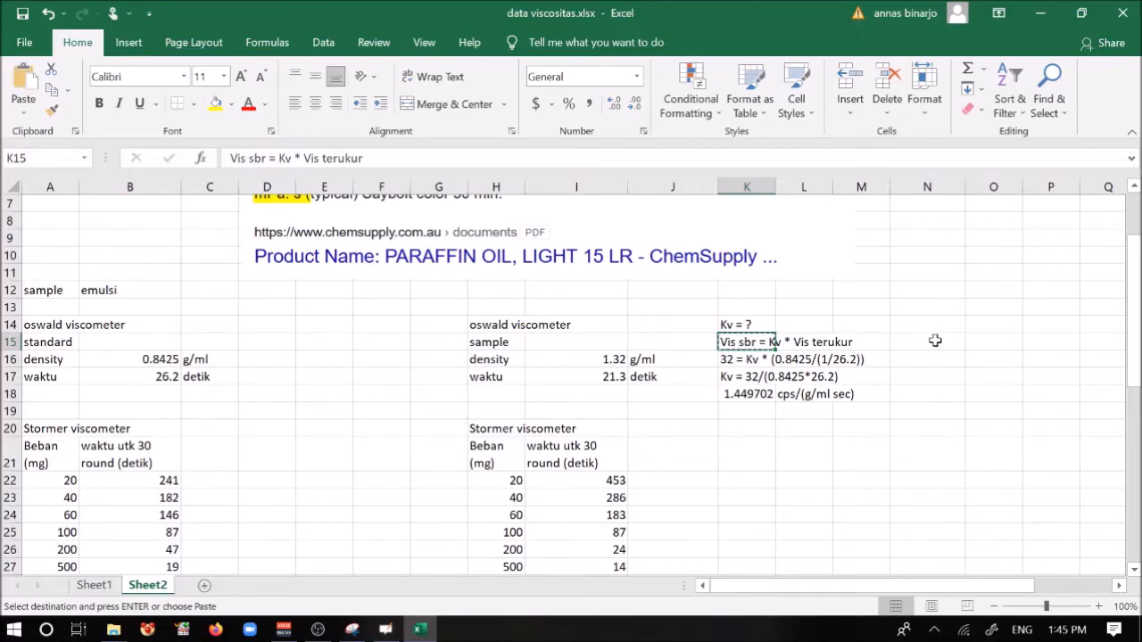
{"action": "left_click", "coordinate": [981, 344]}
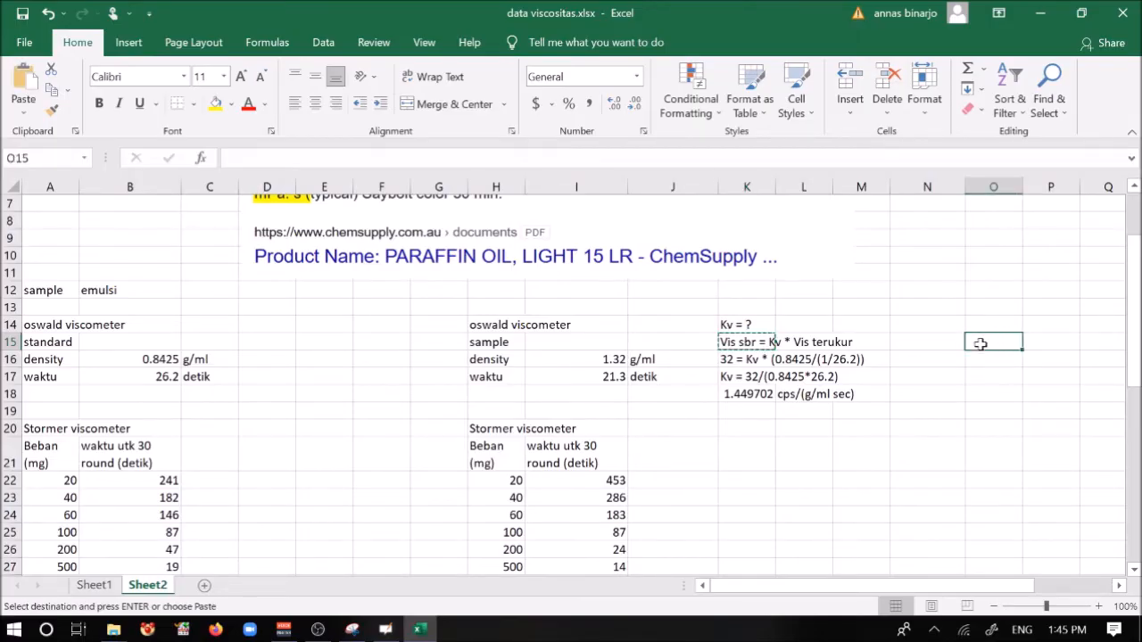
{"action": "key", "text": "ctrl+v"}
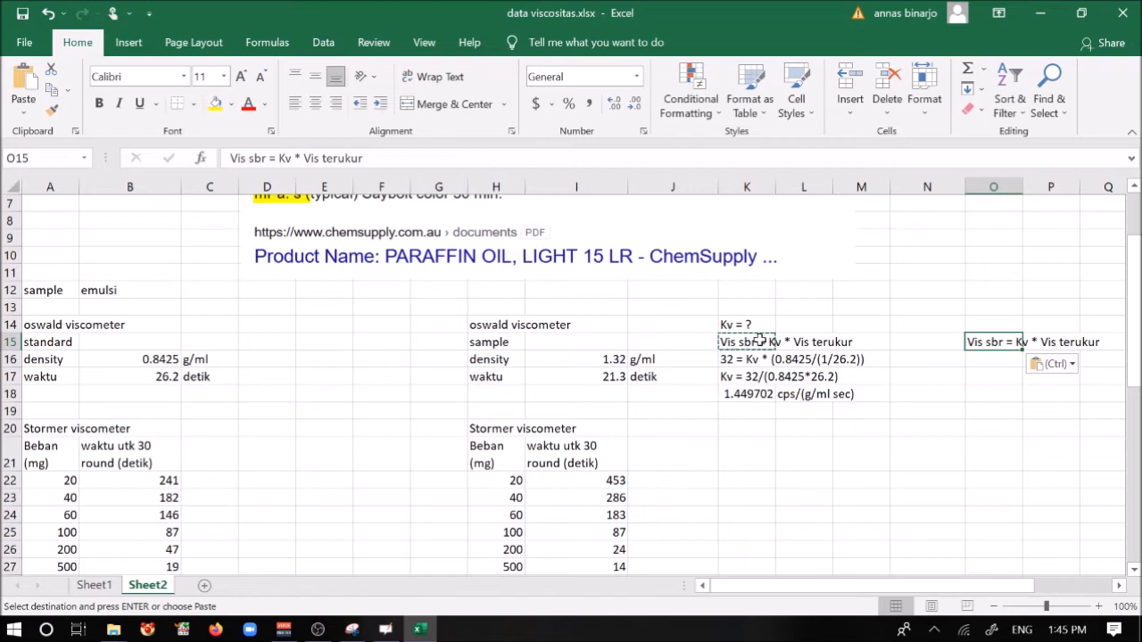
- Label the two calculation blocks with the headings "standard" in cell K13 and "sample" in cell O13
{"action": "left_click", "coordinate": [755, 307]}
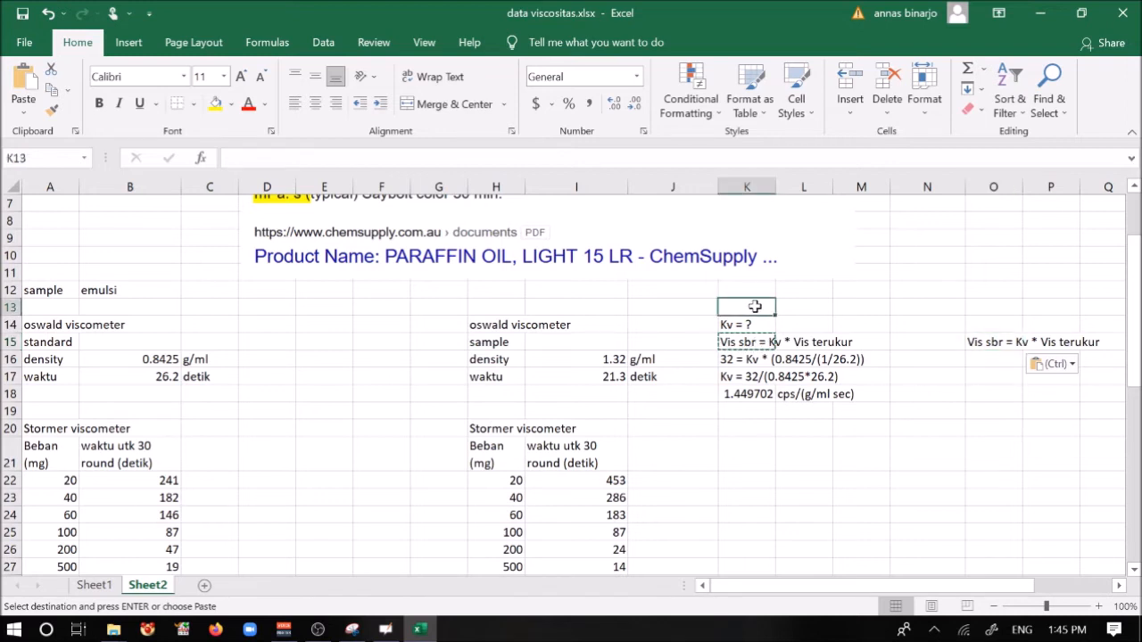
{"action": "type", "text": "standard"}
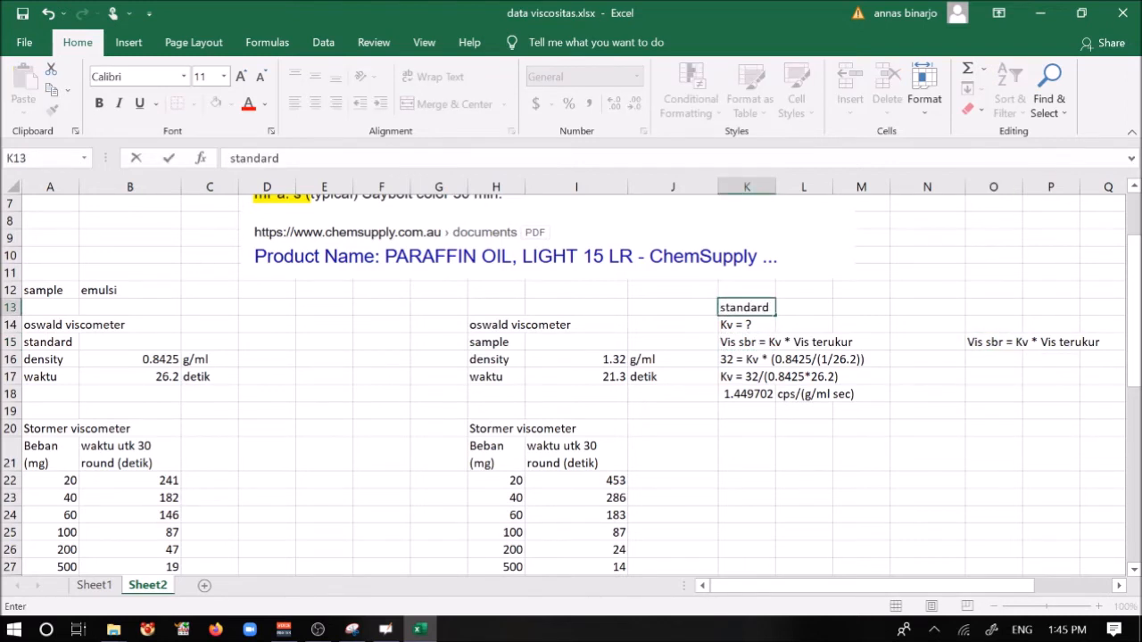
{"action": "key", "text": "Return"}
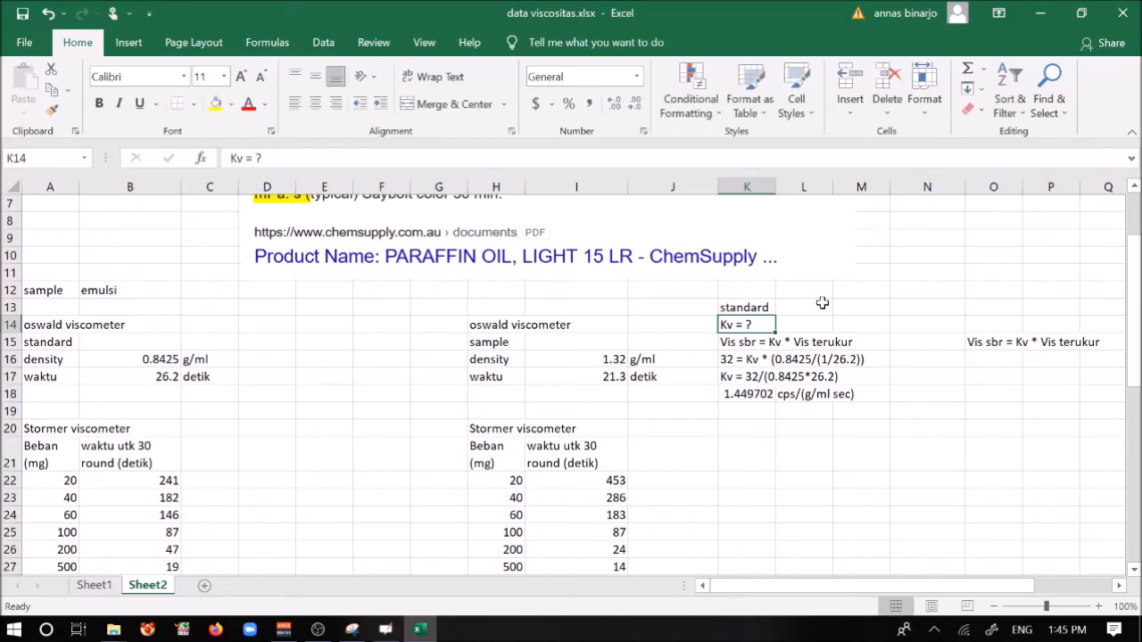
{"action": "left_click", "coordinate": [987, 307]}
{"action": "type", "text": "sampl"}
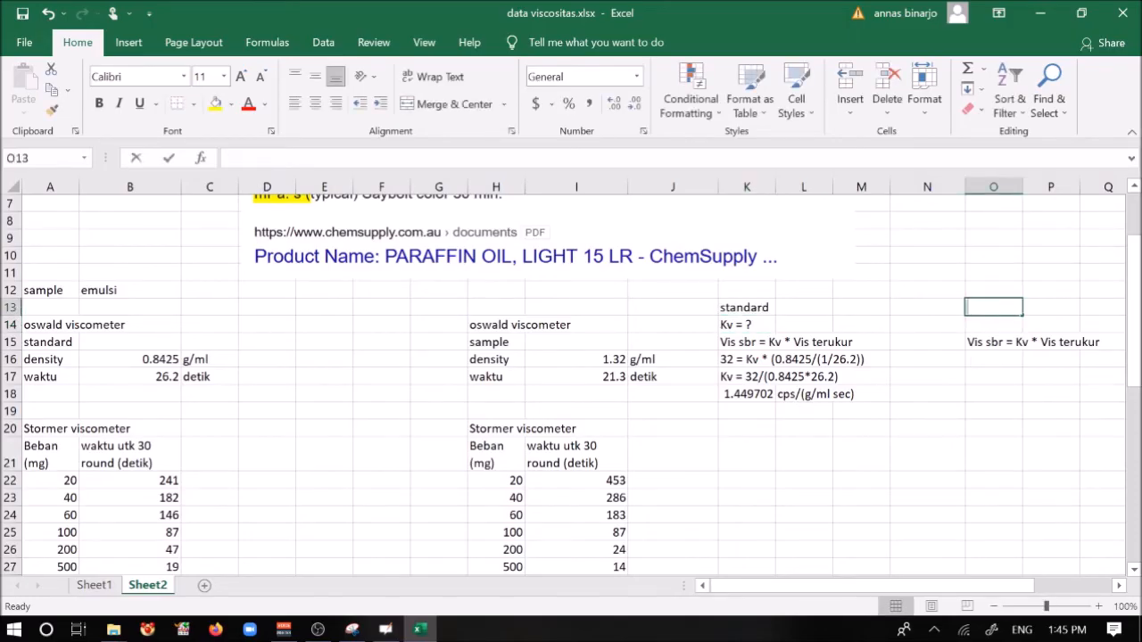
{"action": "type", "text": "e"}
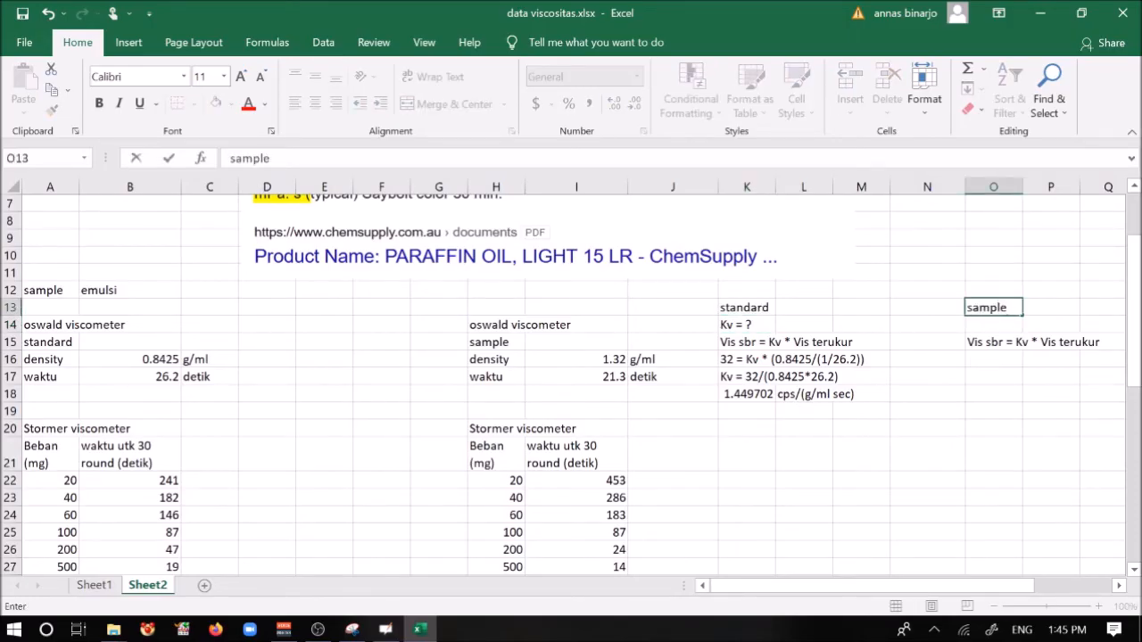
- Start the sample's viscosity expression in cell O16 as the text "Vis sbr = 1.45 *", using the rounded Kv
{"action": "left_click", "coordinate": [994, 360]}
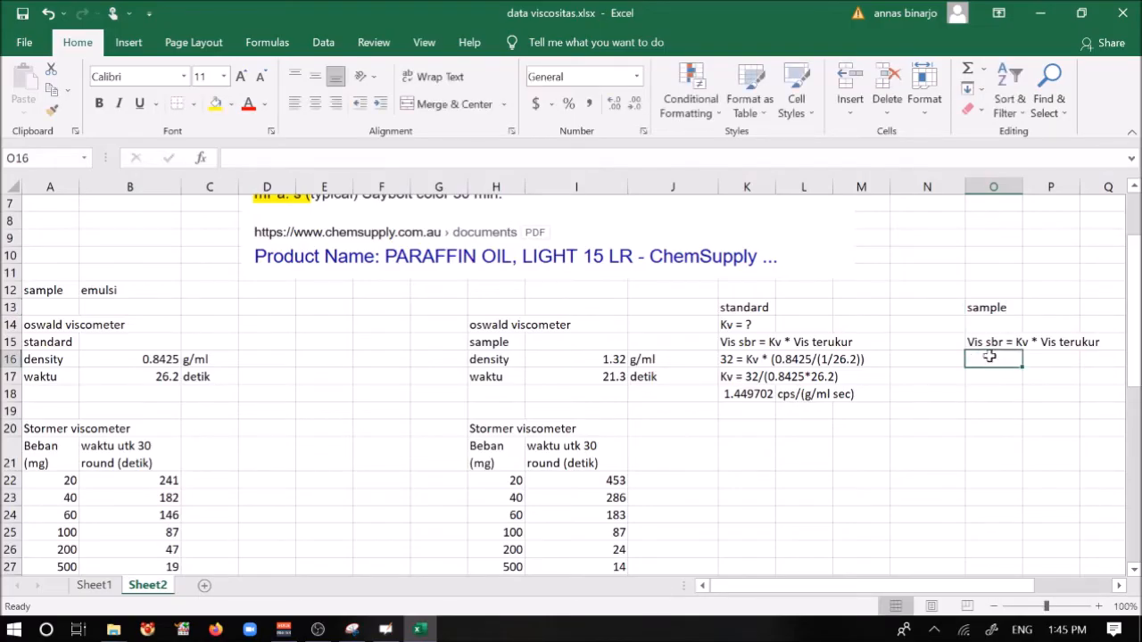
{"action": "type", "text": "Vis "}
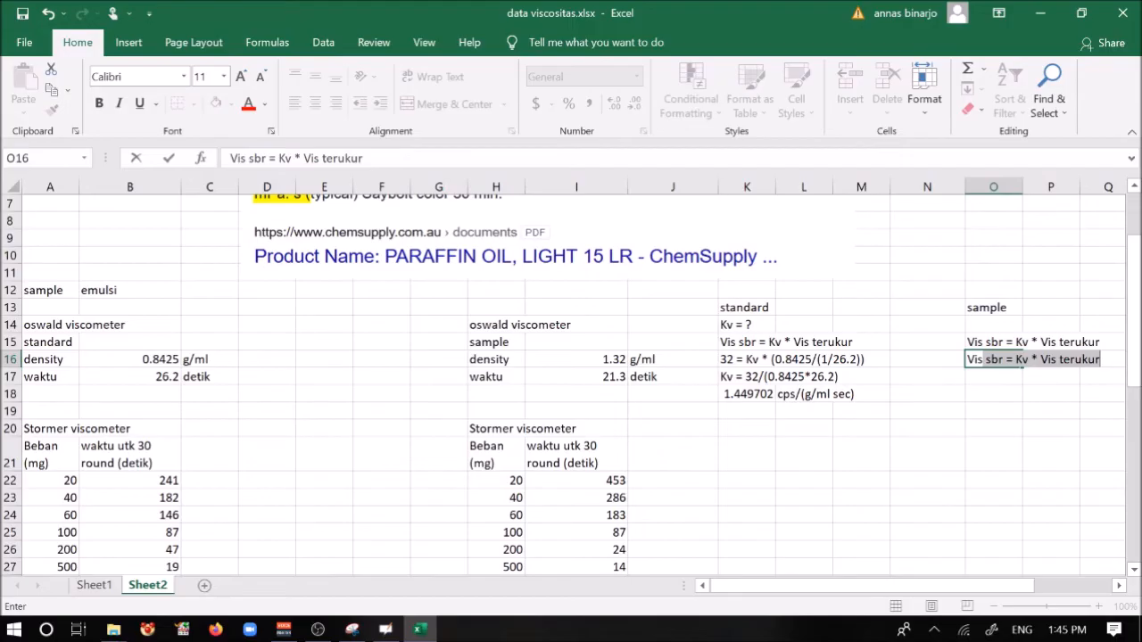
{"action": "type", "text": "sbr samp"}
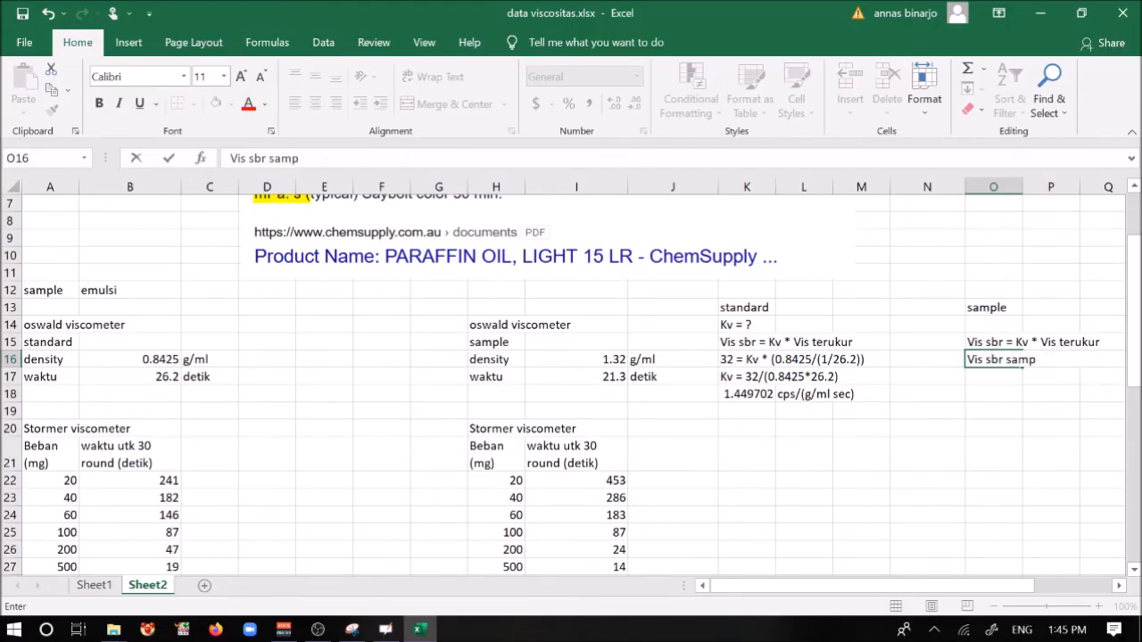
{"action": "key", "text": "BackSpace"}
{"action": "key", "text": "BackSpace"}
{"action": "key", "text": "BackSpace"}
{"action": "key", "text": "BackSpace"}
{"action": "key", "text": "BackSpace"}
{"action": "type", "text": "= K"}
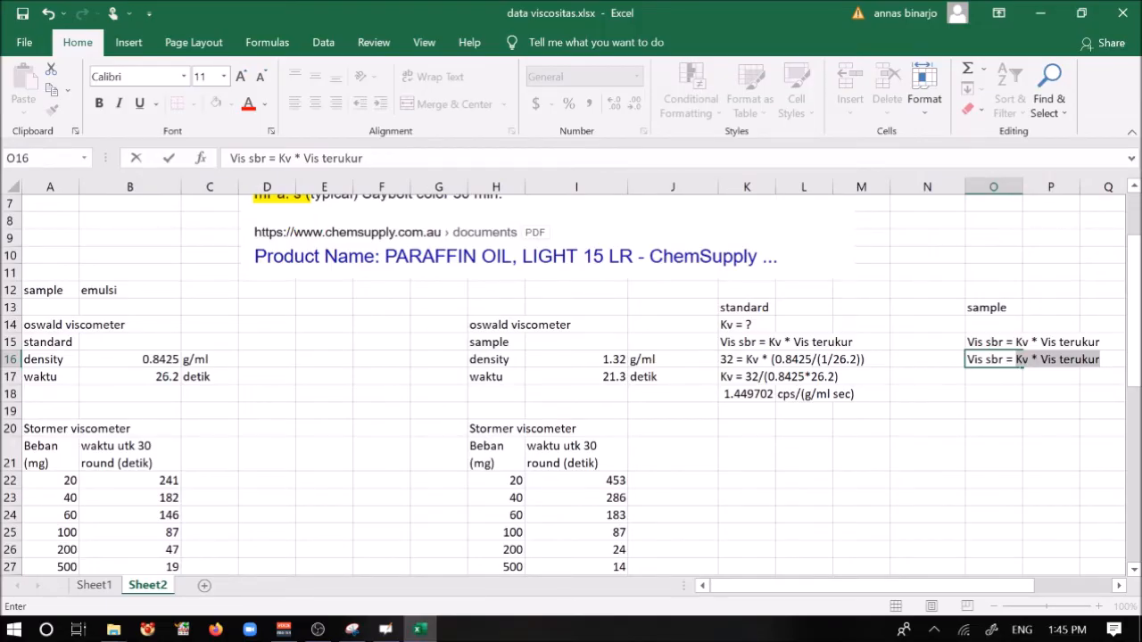
{"action": "type", "text": "1"}
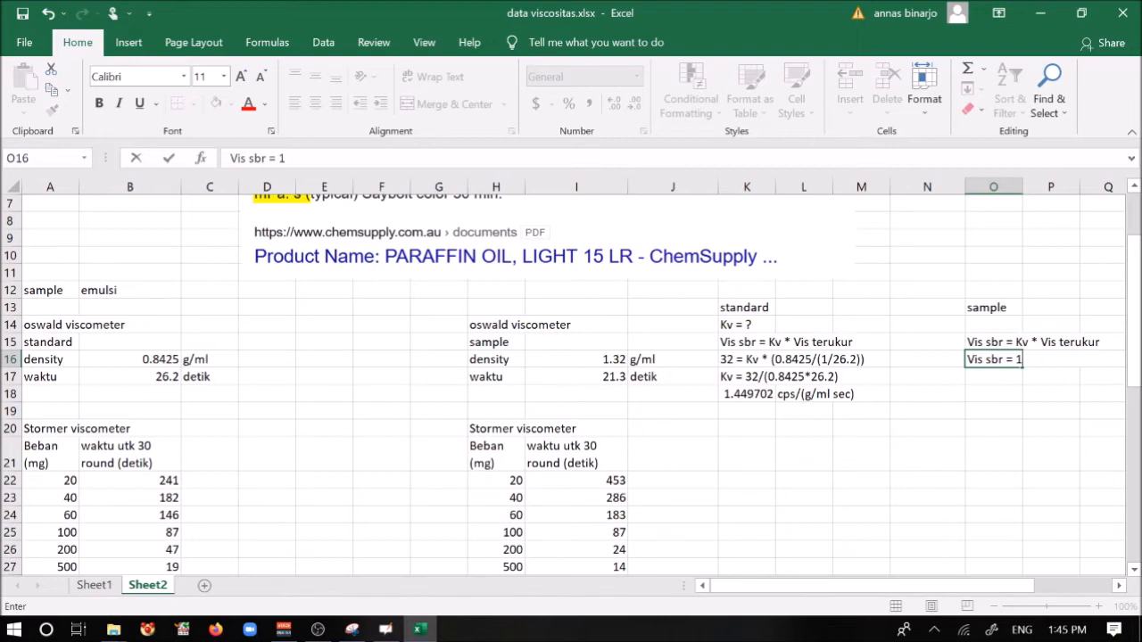
{"action": "type", "text": ".45 *"}
- Complete the expression in O16 with the sample's density and time, so it reads "Vis sbr = 1.45 * 1.32 *21.3"
{"action": "left_click", "coordinate": [600, 359]}
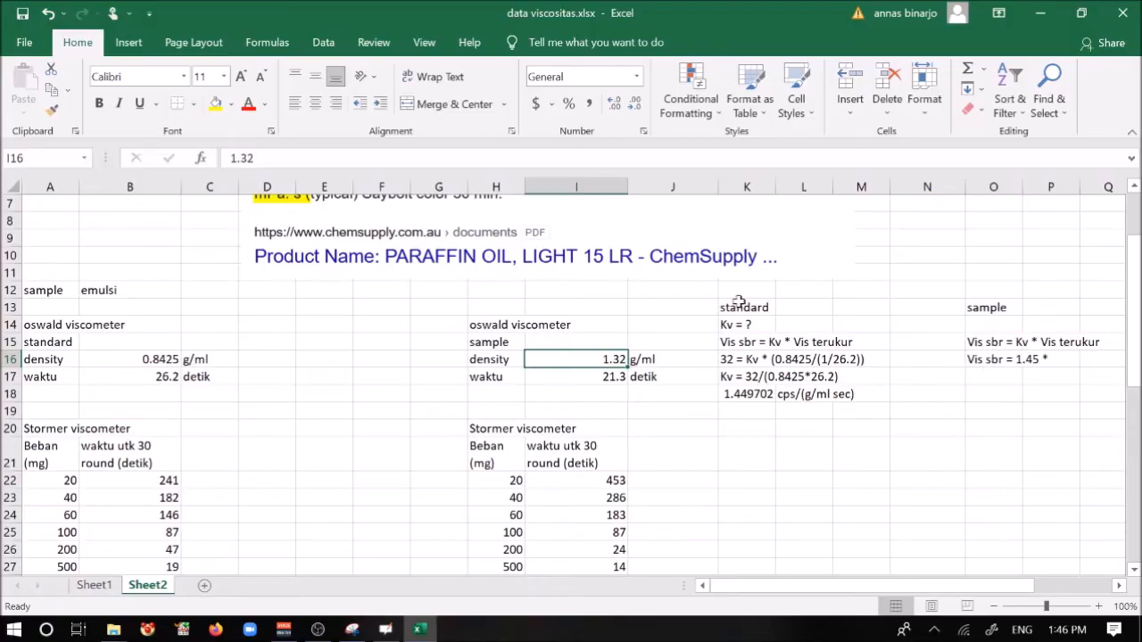
{"action": "left_click", "coordinate": [999, 360]}
{"action": "key", "text": "F2"}
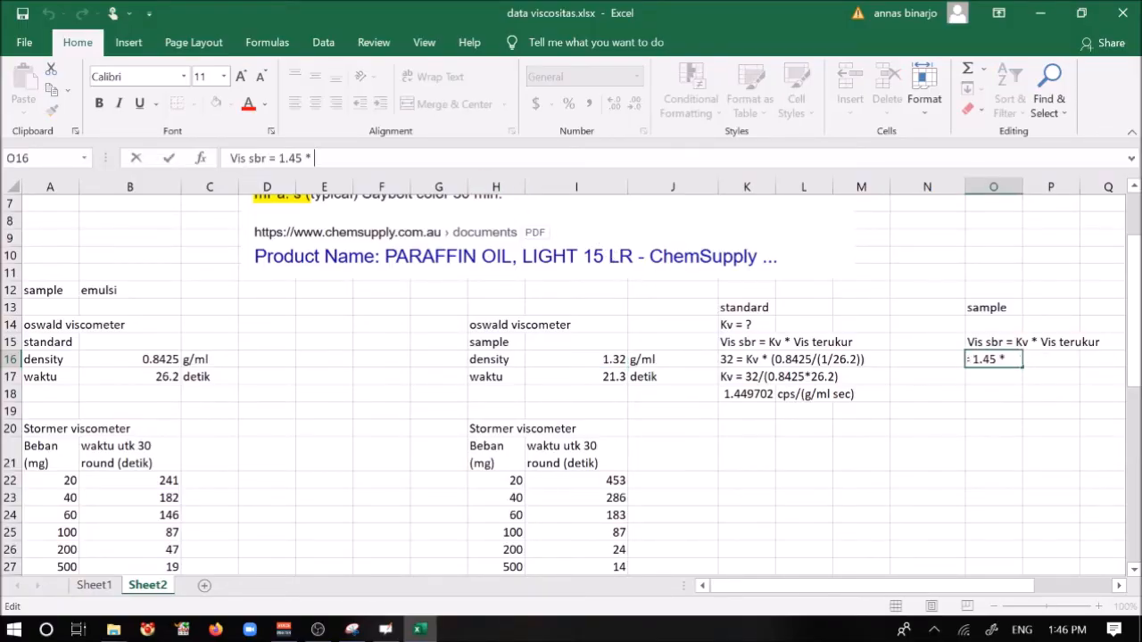
{"action": "type", "text": "1.32"}
{"action": "type", "text": "*21"}
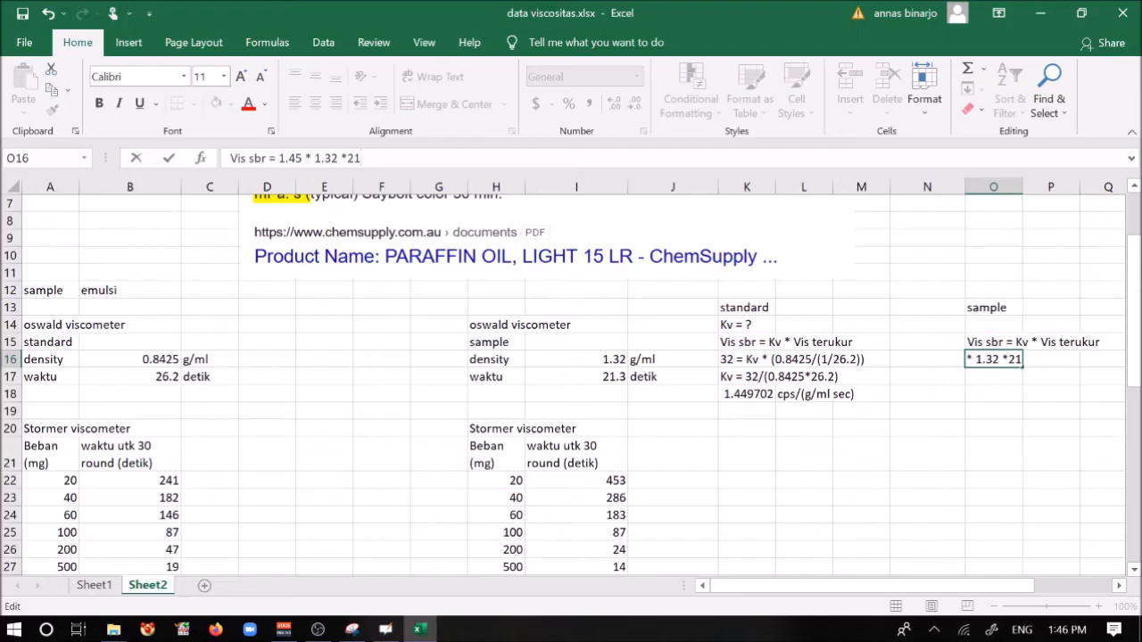
{"action": "type", "text": ".3"}
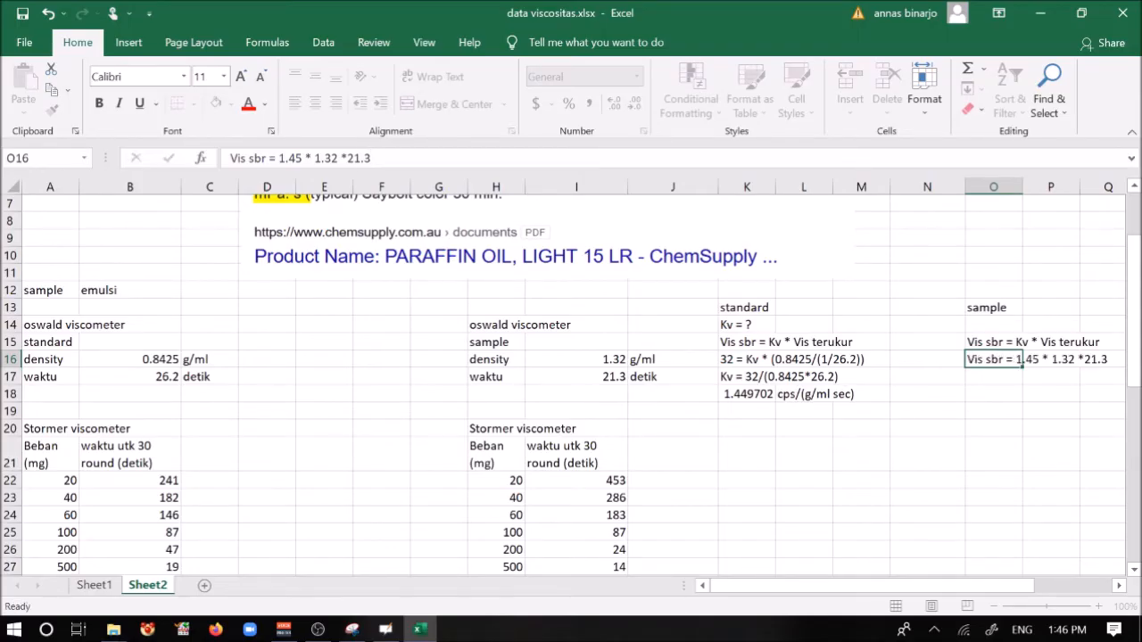
{"action": "key", "text": "Return"}
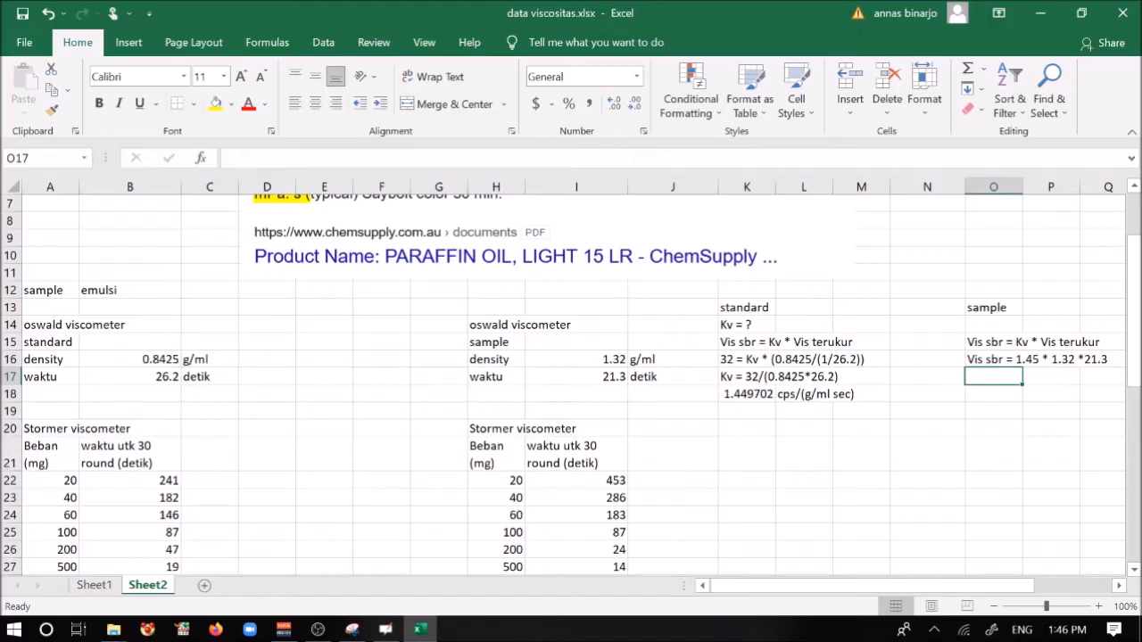
- Calculate the sample's viscosity in cell O17 with the formula =K18*I16*I17, multiplying Kv by the sample's density and time
{"action": "type", "text": "="}
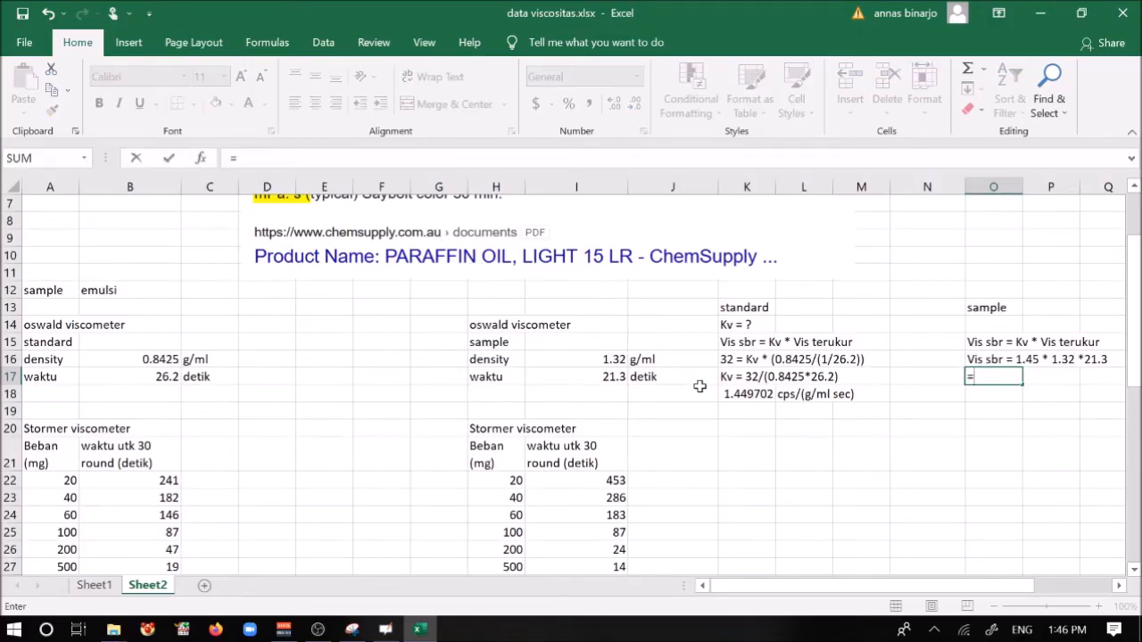
{"action": "left_click", "coordinate": [741, 393]}
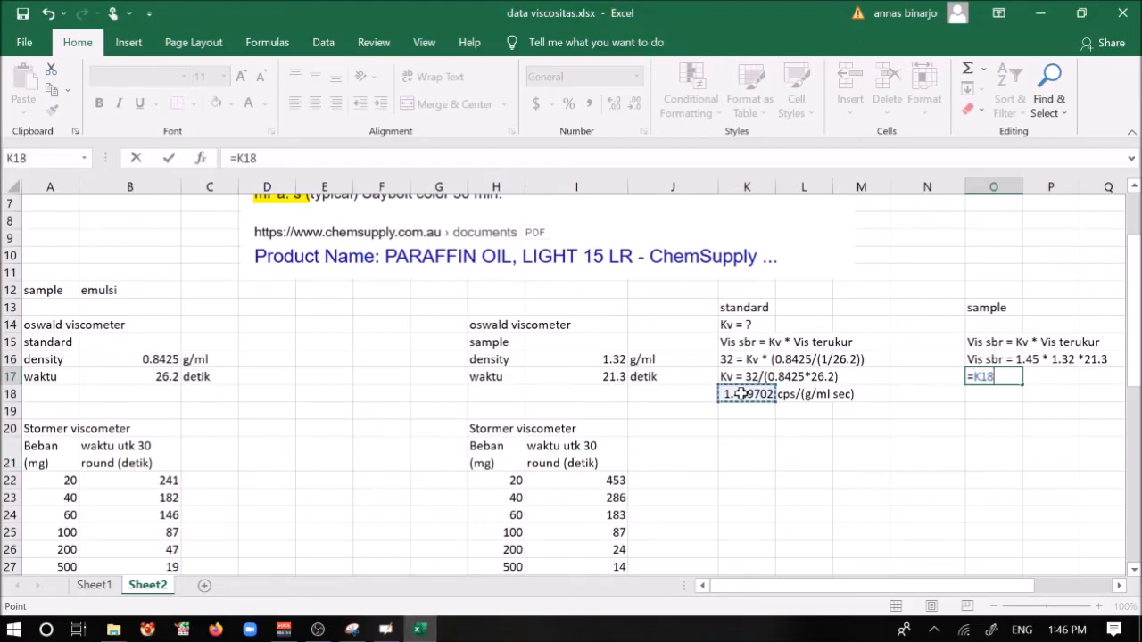
{"action": "type", "text": "*"}
{"action": "left_click", "coordinate": [605, 360]}
{"action": "type", "text": "*"}
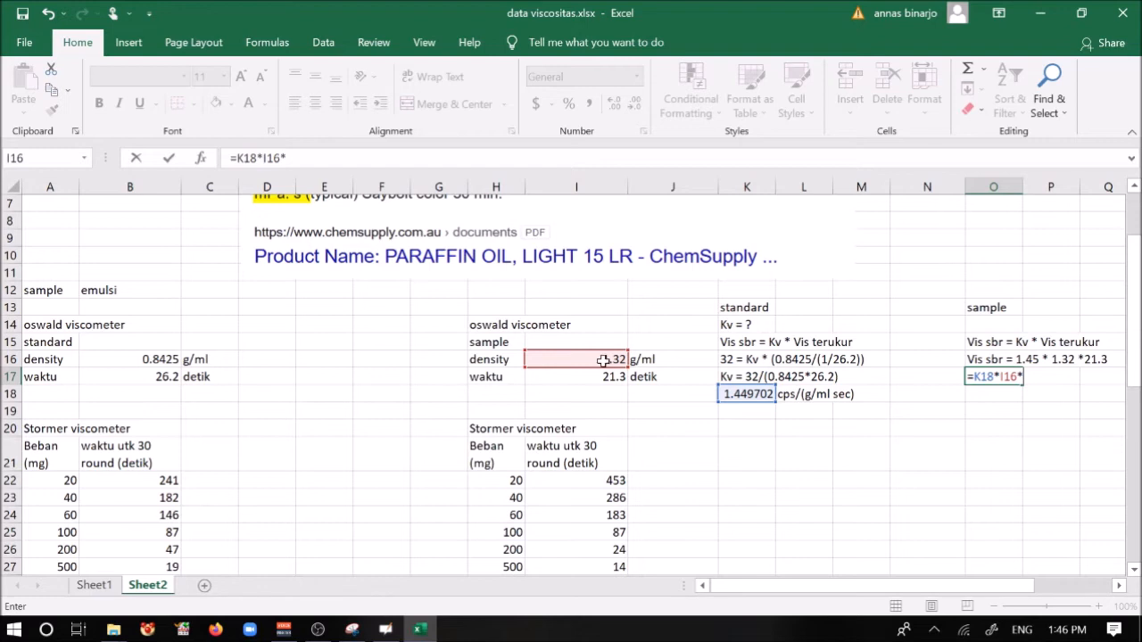
{"action": "left_click", "coordinate": [592, 375]}
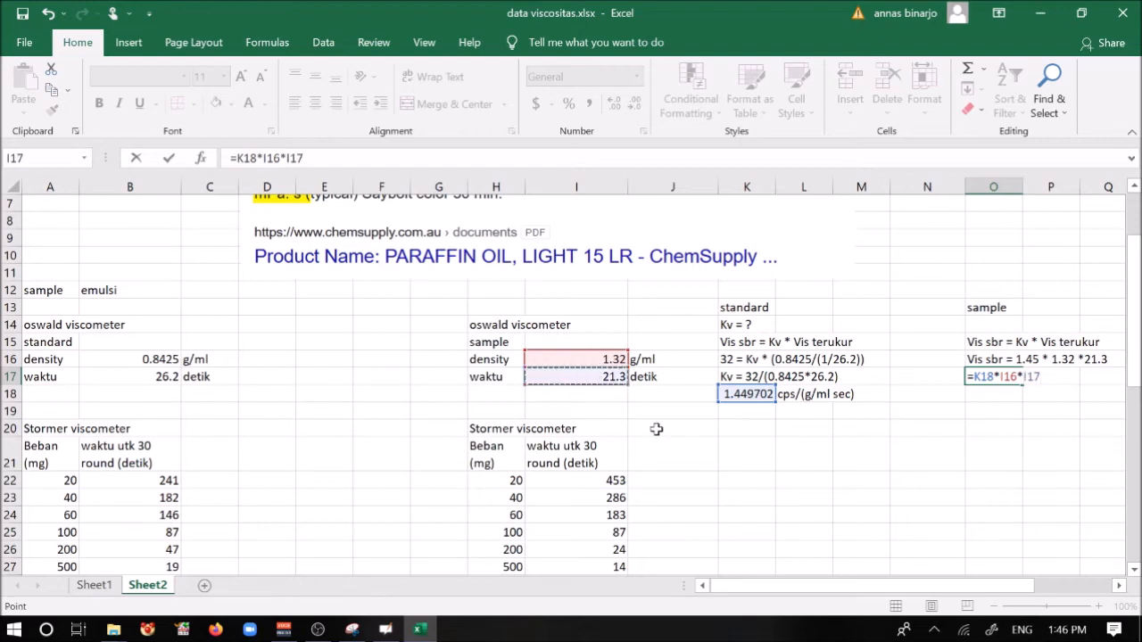
{"action": "key", "text": "Return"}
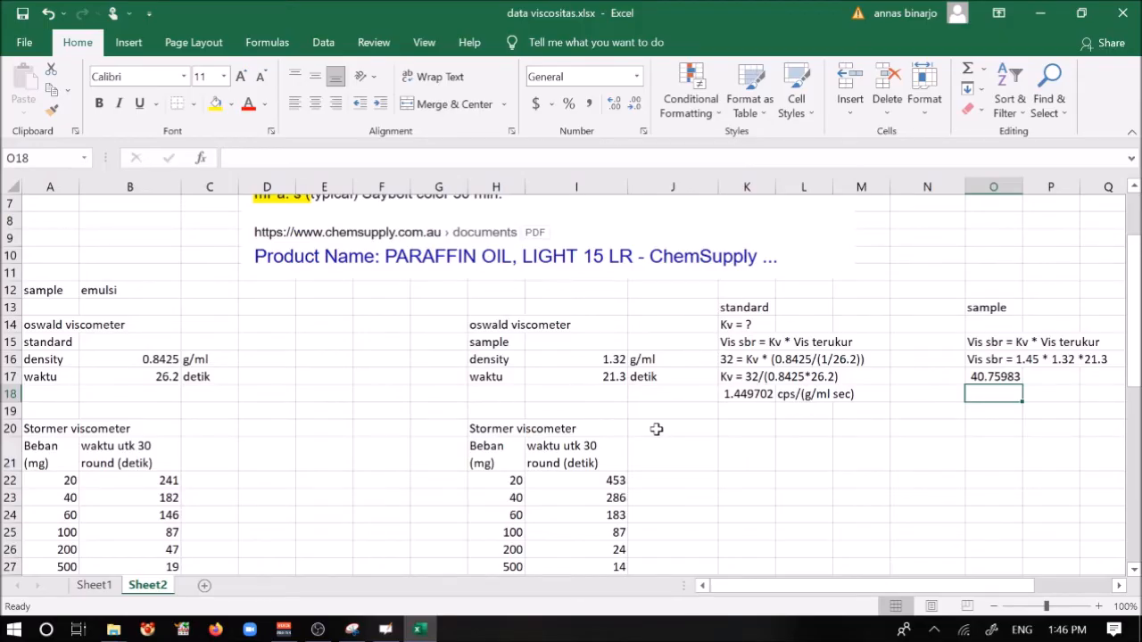
- Enter the unit "cps" in cell P17, next to the calculated sample viscosity
{"action": "left_click", "coordinate": [1045, 379]}
{"action": "type", "text": "cps"}
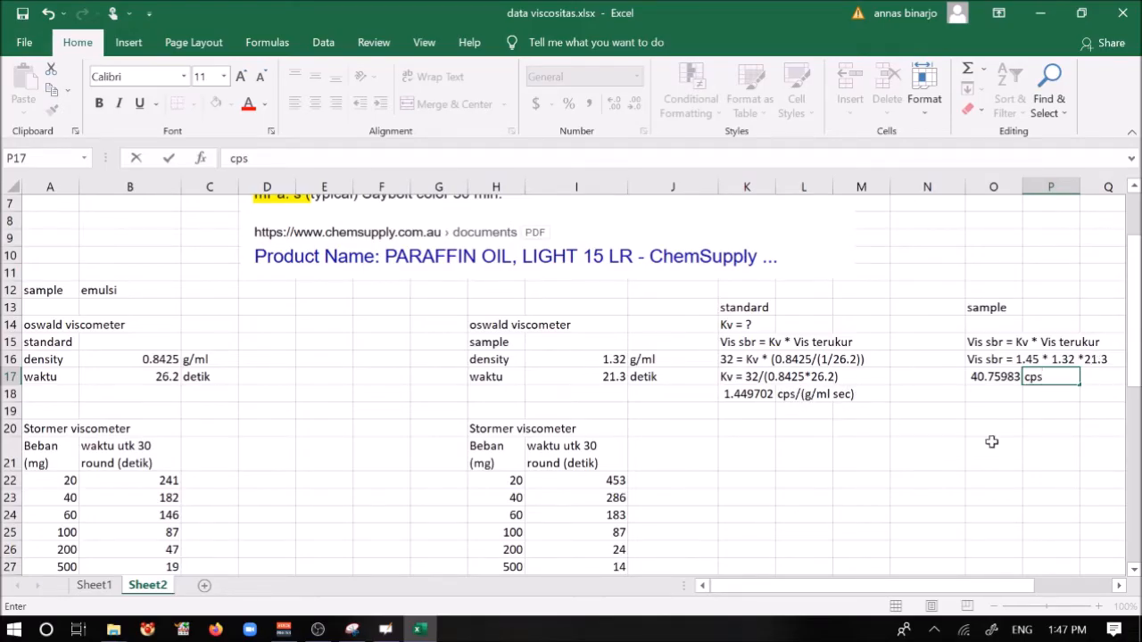
{"action": "key", "text": "Return"}
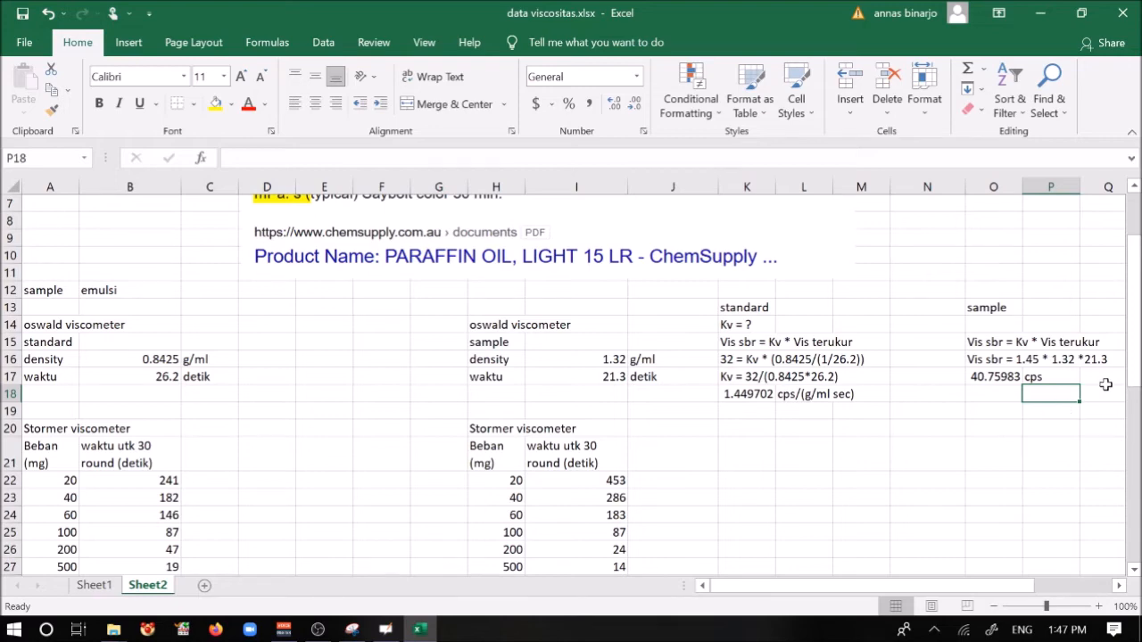
- Extend the Stormer heading in cell A20 to "Stormer viscometer -- sample"
{"action": "left_click_drag", "start_coordinate": [1133, 366], "coordinate": [1077, 438]}
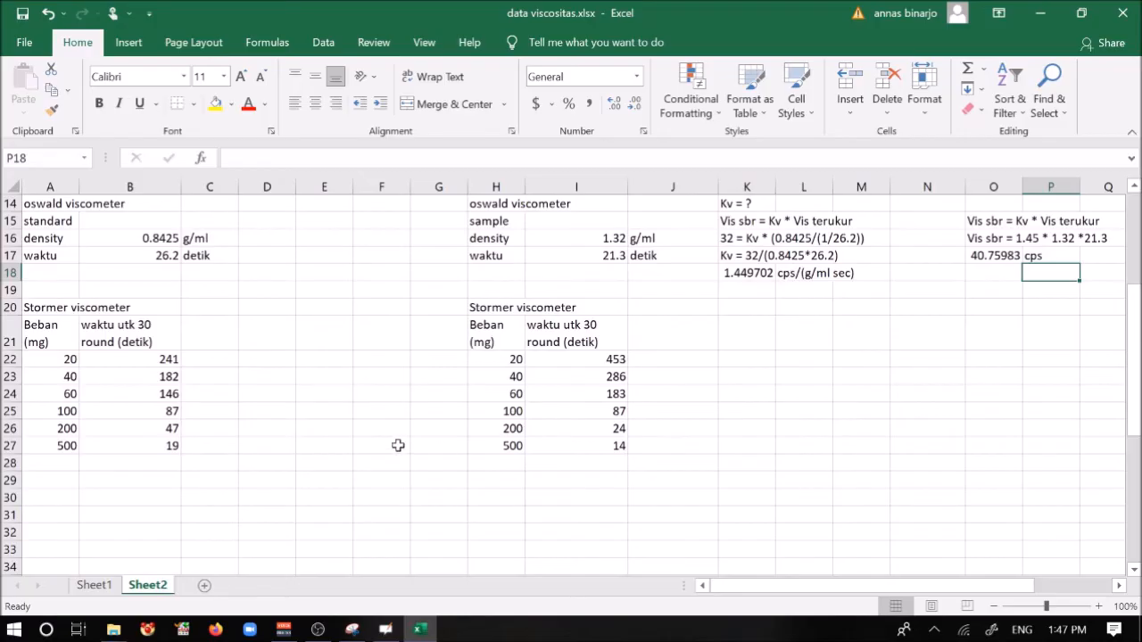
{"action": "left_click", "coordinate": [57, 307]}
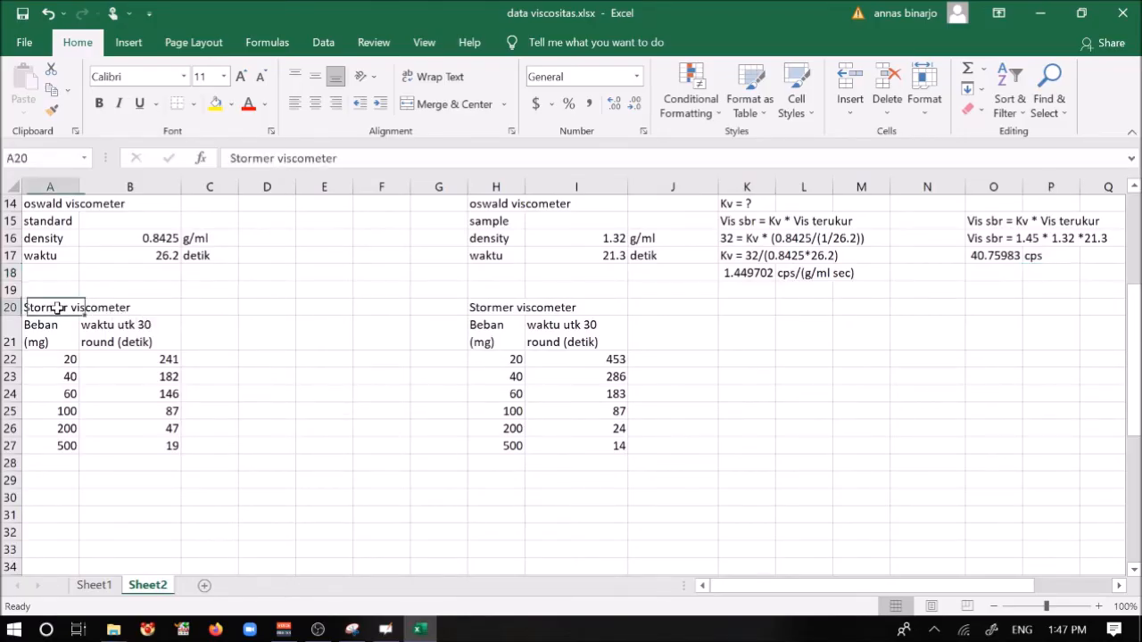
{"action": "left_click", "coordinate": [362, 159]}
{"action": "type", "text": "-- sample"}
{"action": "key", "text": "Return"}
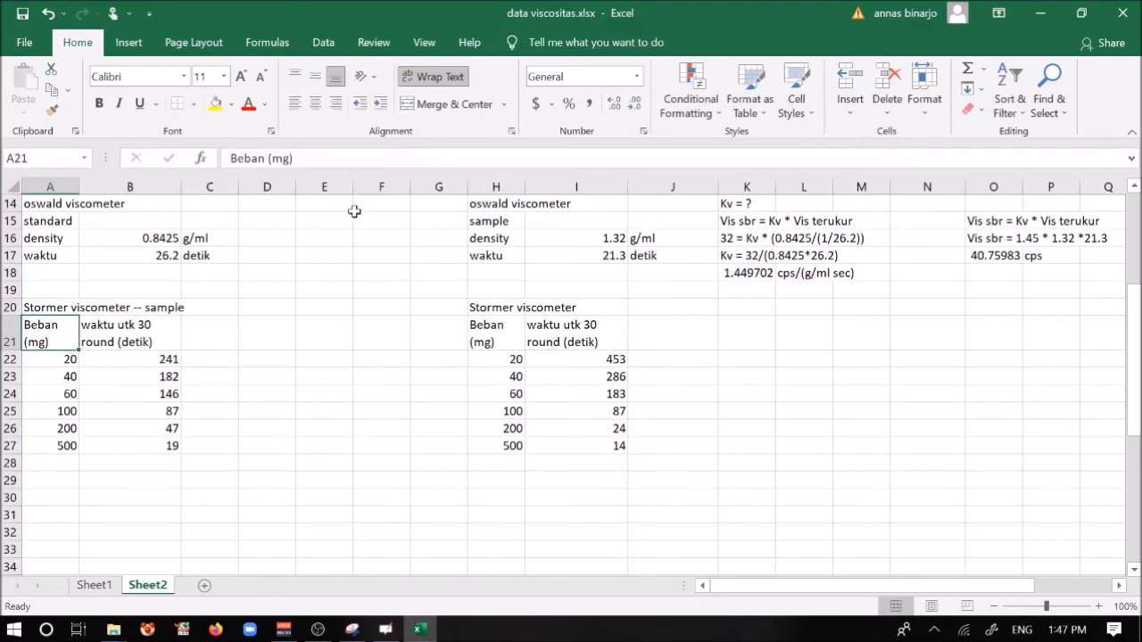
- Extend the heading of the second Stormer table in cell H20 to "Stormer viscometer -- sample"
{"action": "left_click", "coordinate": [490, 307]}
{"action": "left_click", "coordinate": [338, 158]}
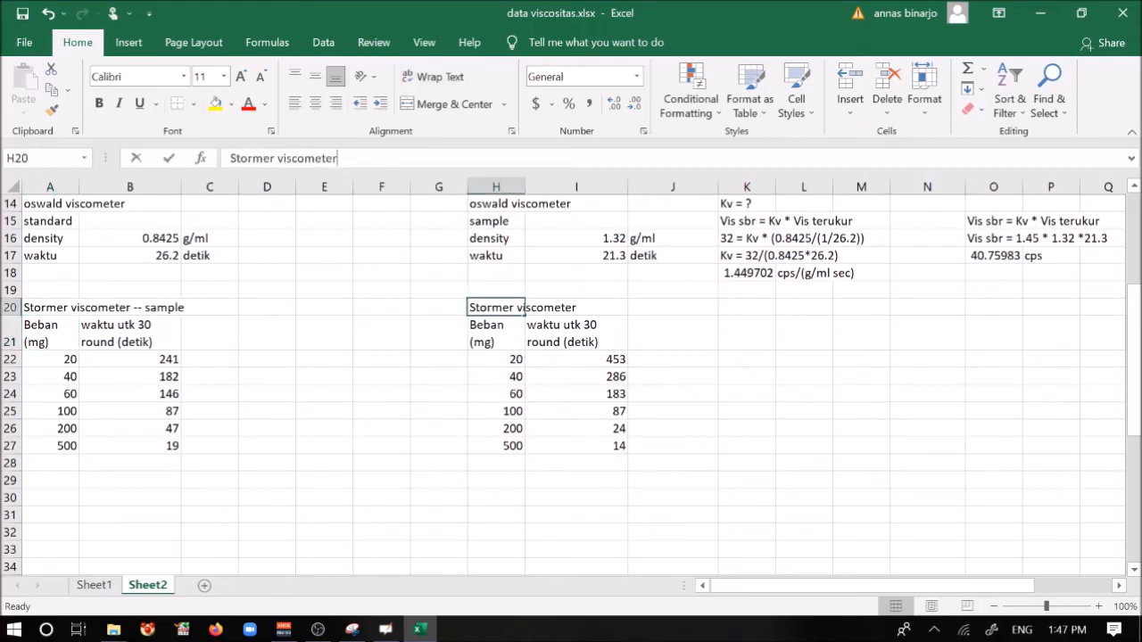
{"action": "type", "text": "--"}
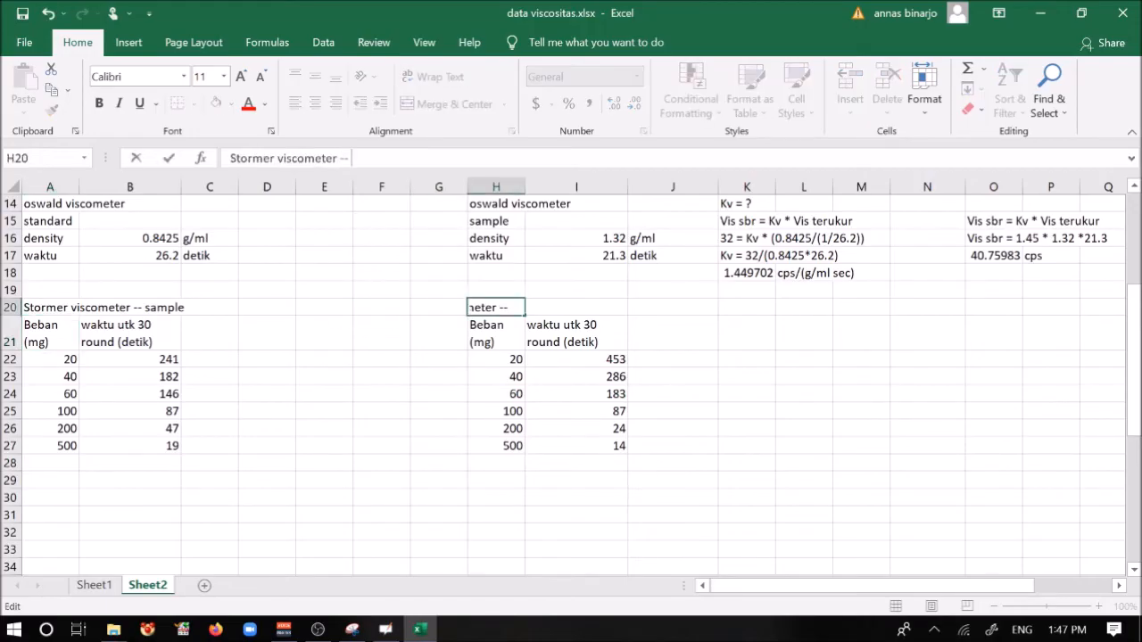
{"action": "type", "text": " sample"}
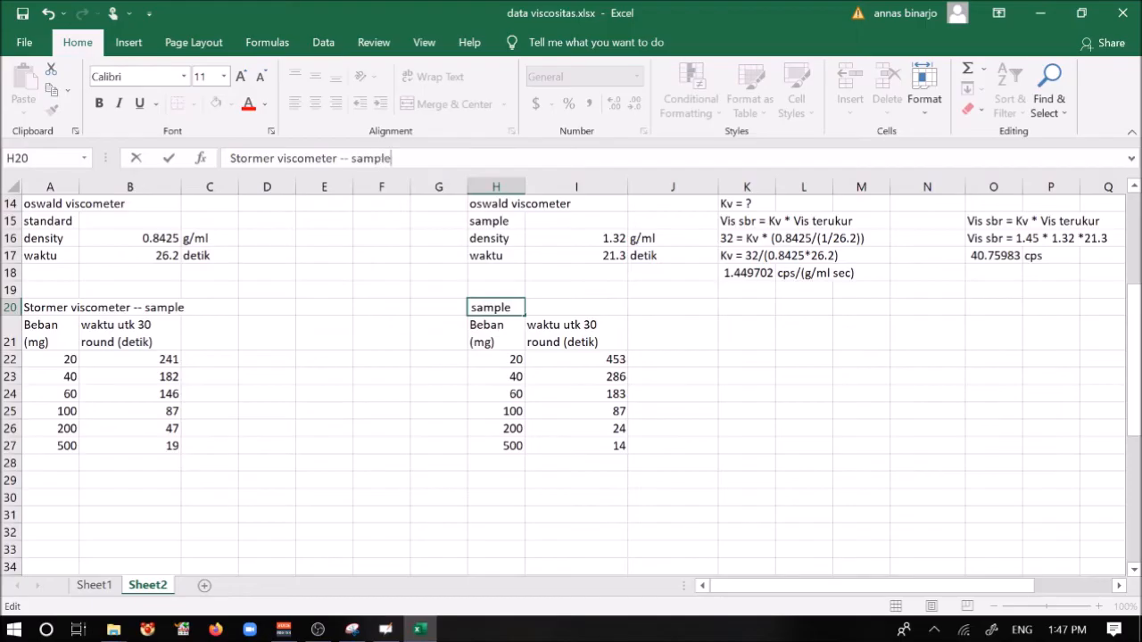
- Correct the heading of the first Stormer table in cell A20 to "Stormer viscometer -- std"
{"action": "left_click", "coordinate": [50, 308]}
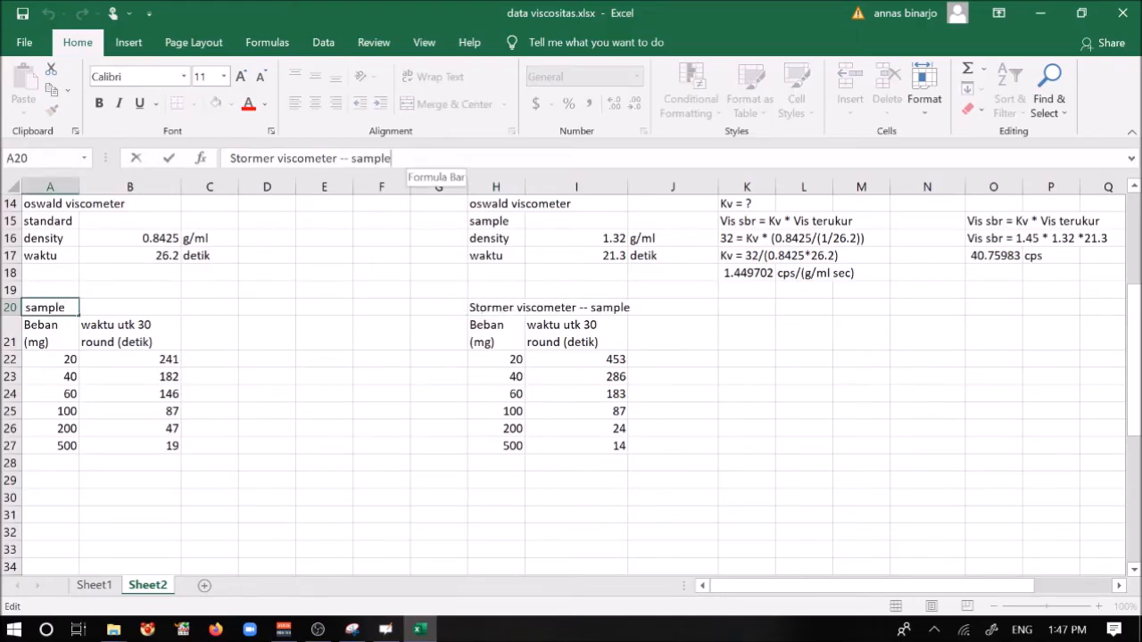
{"action": "key", "text": "BackSpace"}
{"action": "key", "text": "BackSpace"}
{"action": "key", "text": "BackSpace"}
{"action": "key", "text": "BackSpace"}
{"action": "key", "text": "BackSpace"}
{"action": "type", "text": "td"}
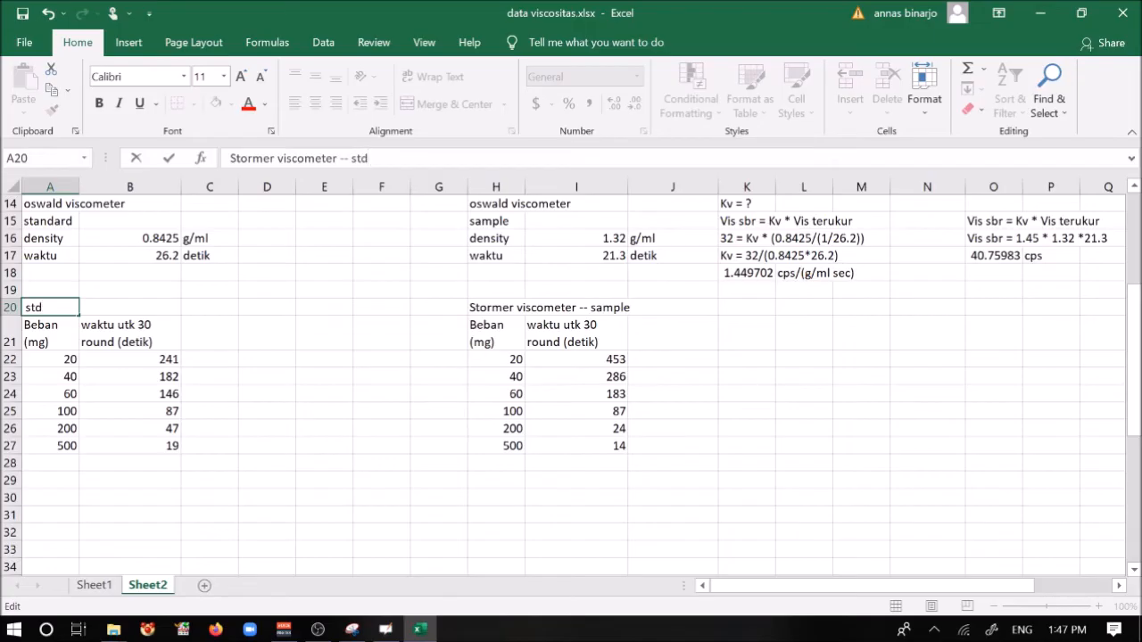
{"action": "key", "text": "Return"}
- Enter the label "FKw" in cell A29 and "Kv" in cell A30, below the standard Stormer table
{"action": "scroll", "coordinate": [332, 372], "scroll_direction": "down", "scroll_amount": 1}
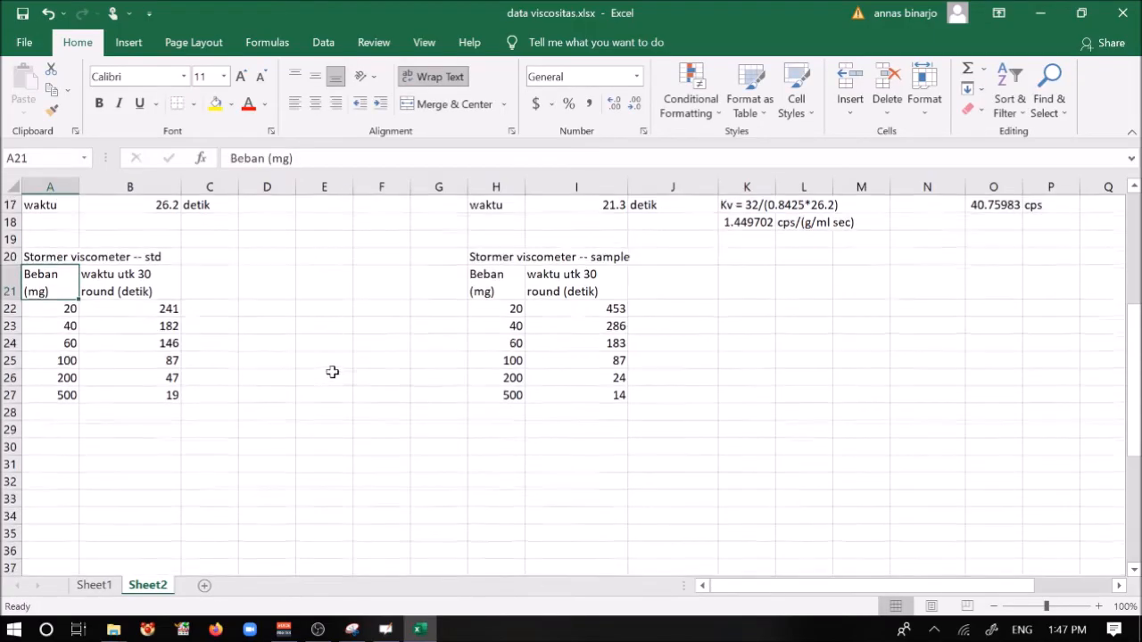
{"action": "left_click", "coordinate": [63, 428]}
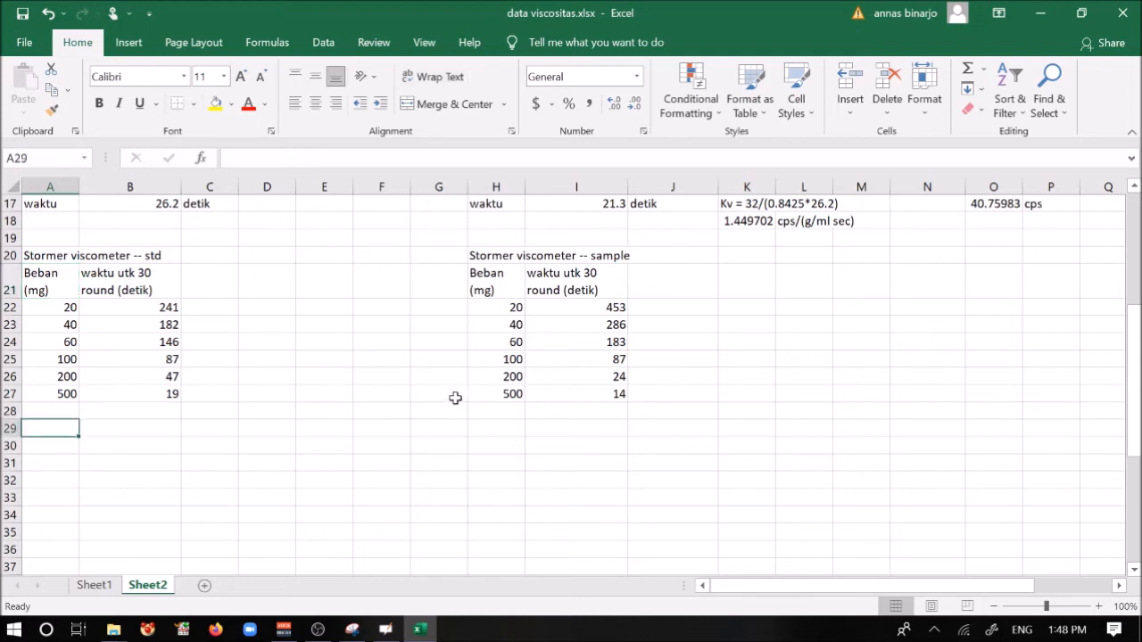
{"action": "type", "text": "FKw"}
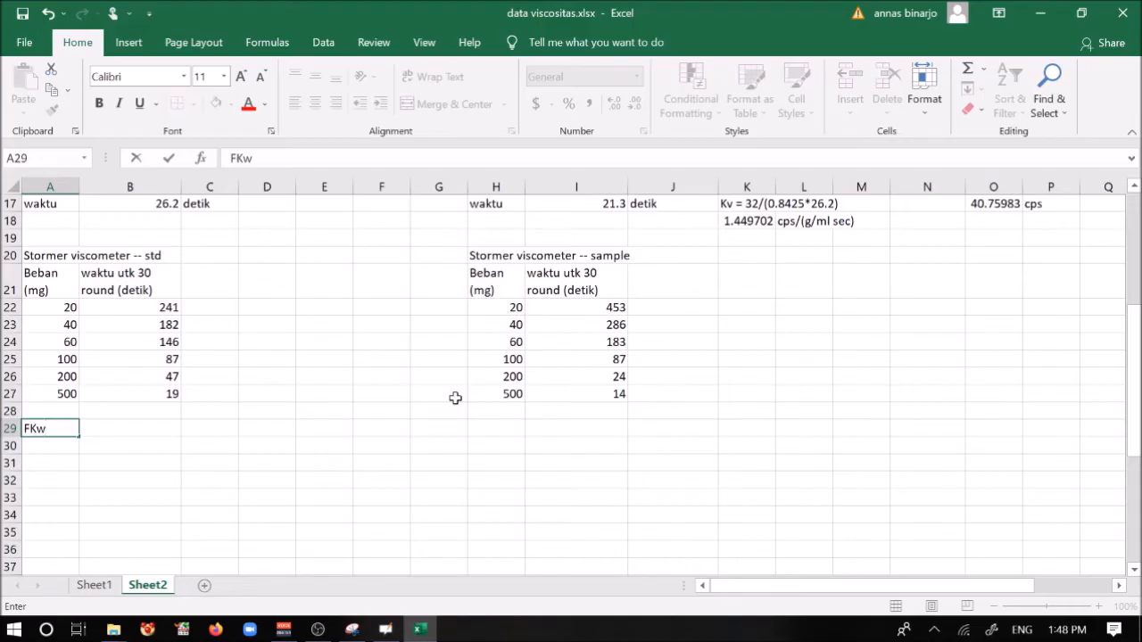
{"action": "key", "text": "Return"}
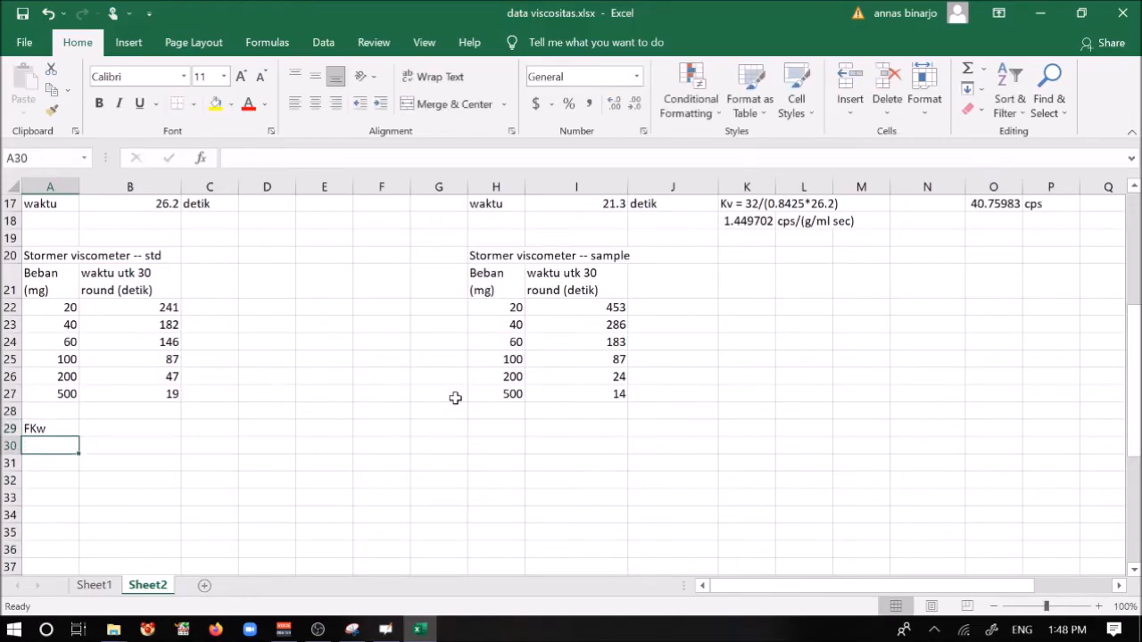
{"action": "type", "text": "Kv"}
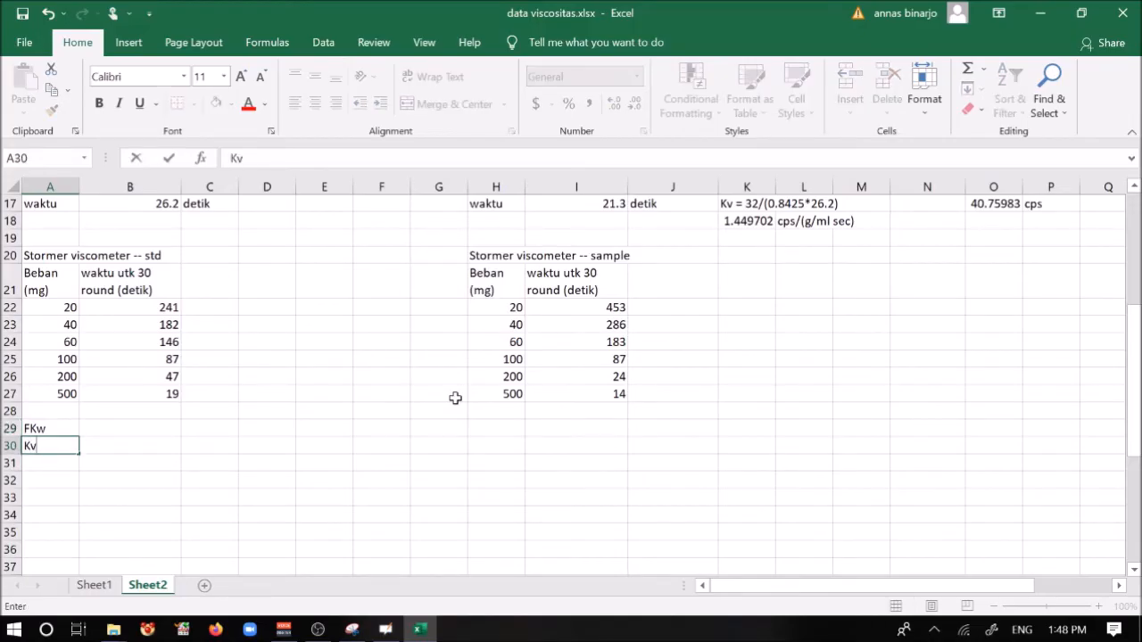
{"action": "key", "text": "Tab"}
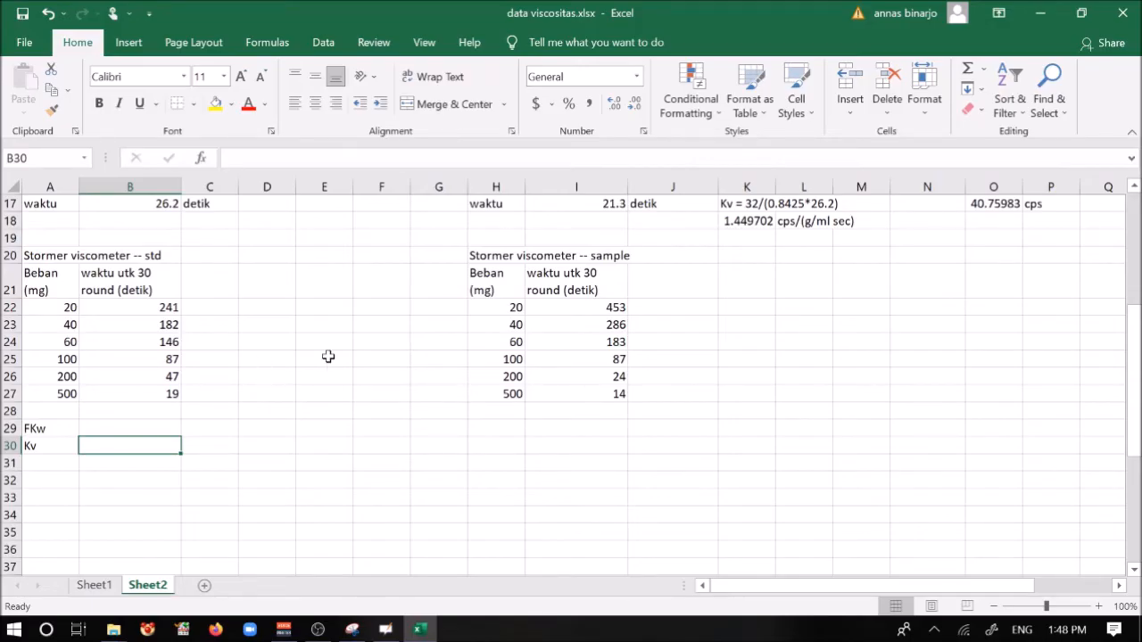
- Add the column heading "rpm" in cell C21 of the standard Stormer table
{"action": "scroll", "coordinate": [356, 343], "scroll_direction": "down", "scroll_amount": 1}
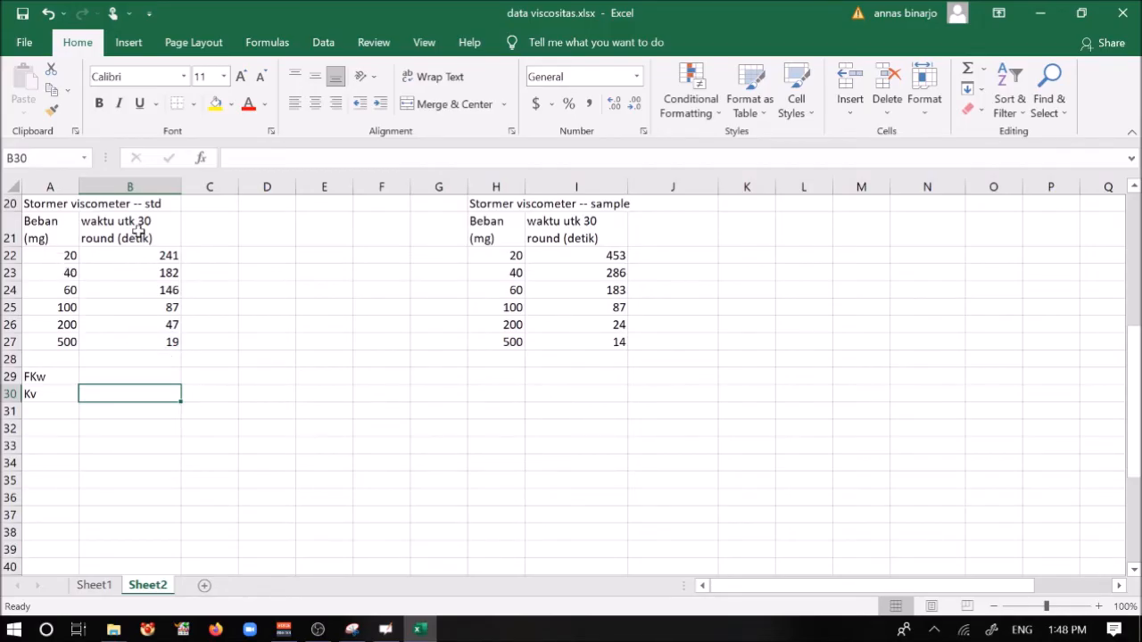
{"action": "left_click", "coordinate": [193, 232]}
{"action": "type", "text": "rpm"}
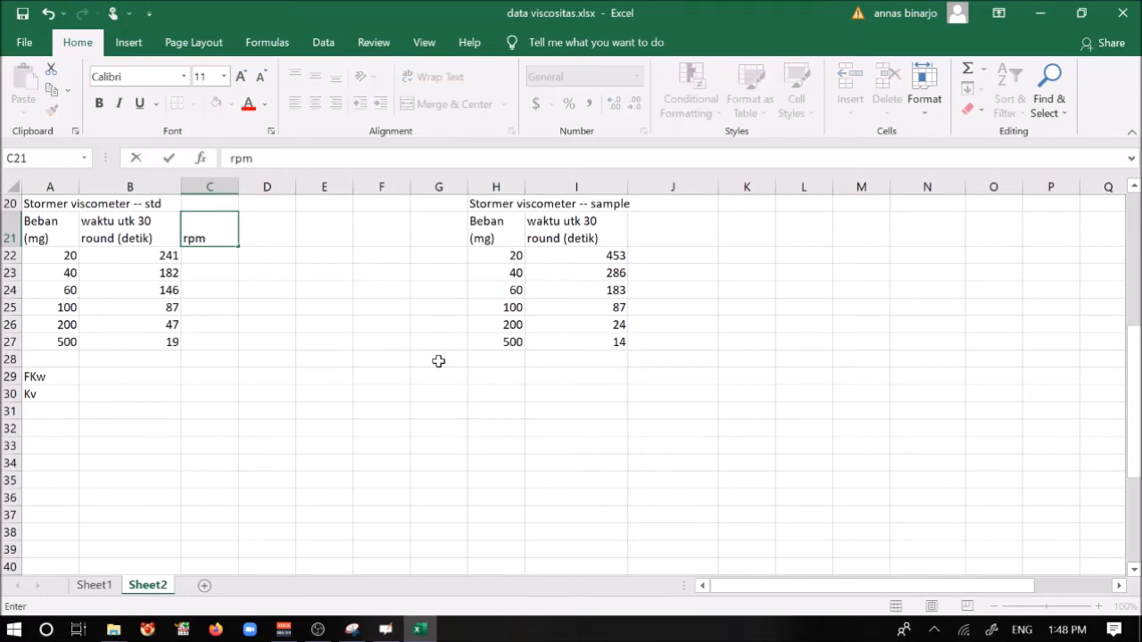
{"action": "key", "text": "Return"}
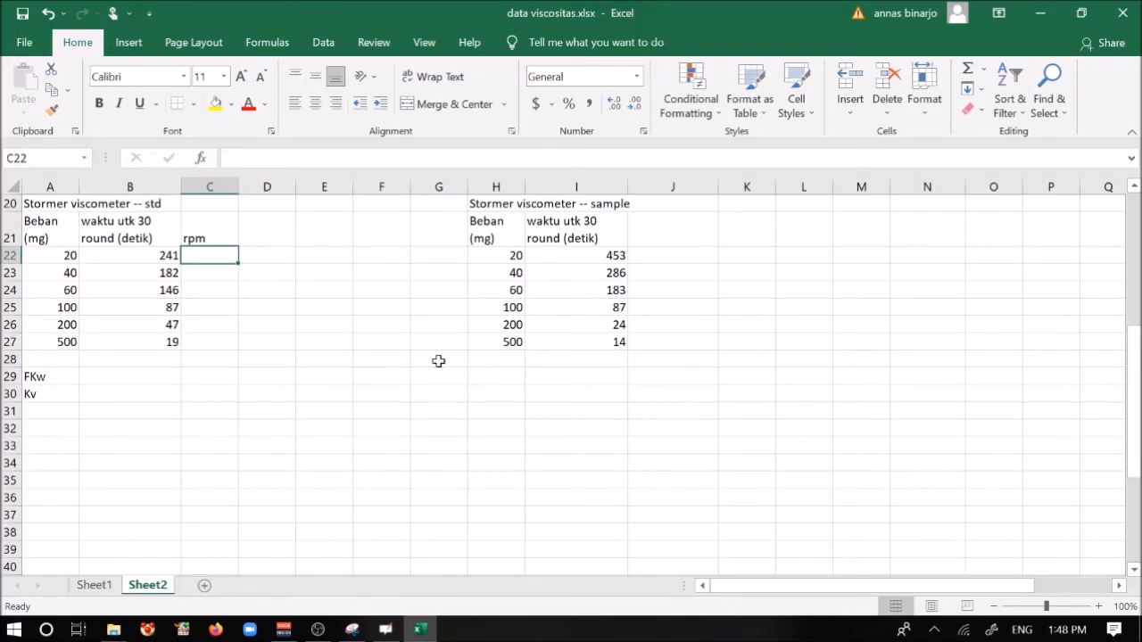
- Calculate the rpm in C22 with =30/(B22/60) and fill the formula down to C27
{"action": "type", "text": "=30"}
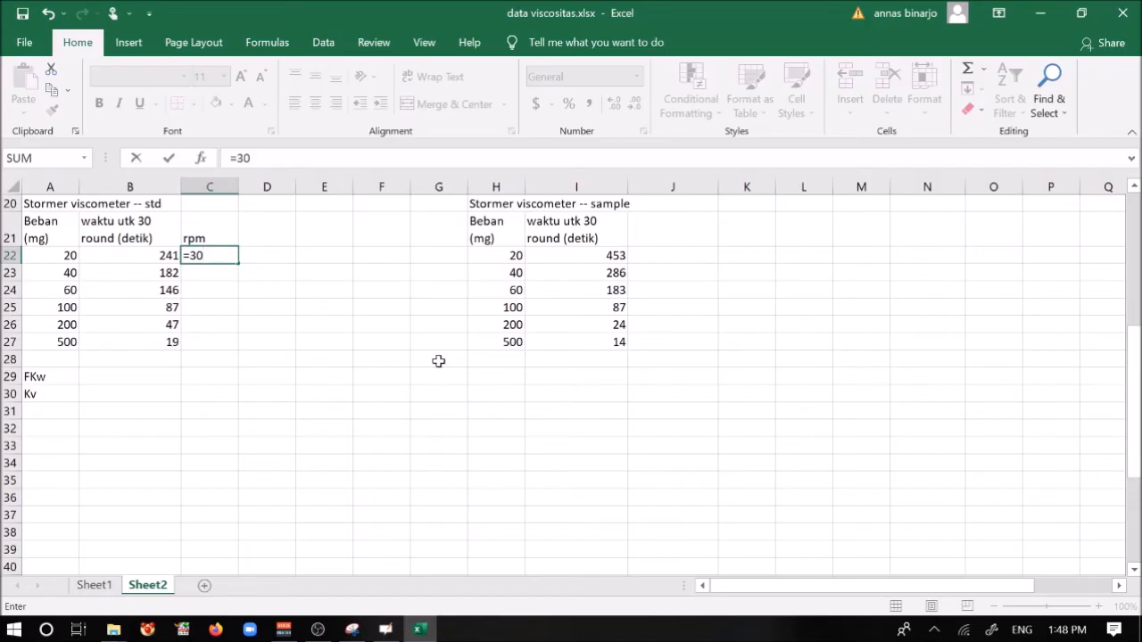
{"action": "type", "text": "/"}
{"action": "type", "text": "("}
{"action": "left_click", "coordinate": [147, 256]}
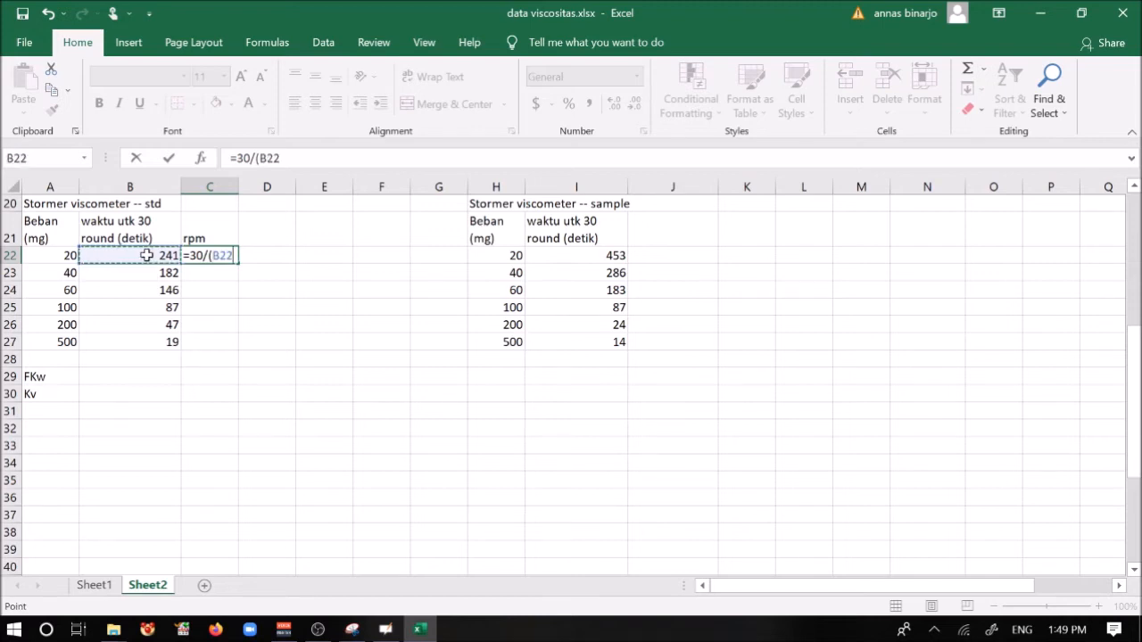
{"action": "type", "text": "/60)"}
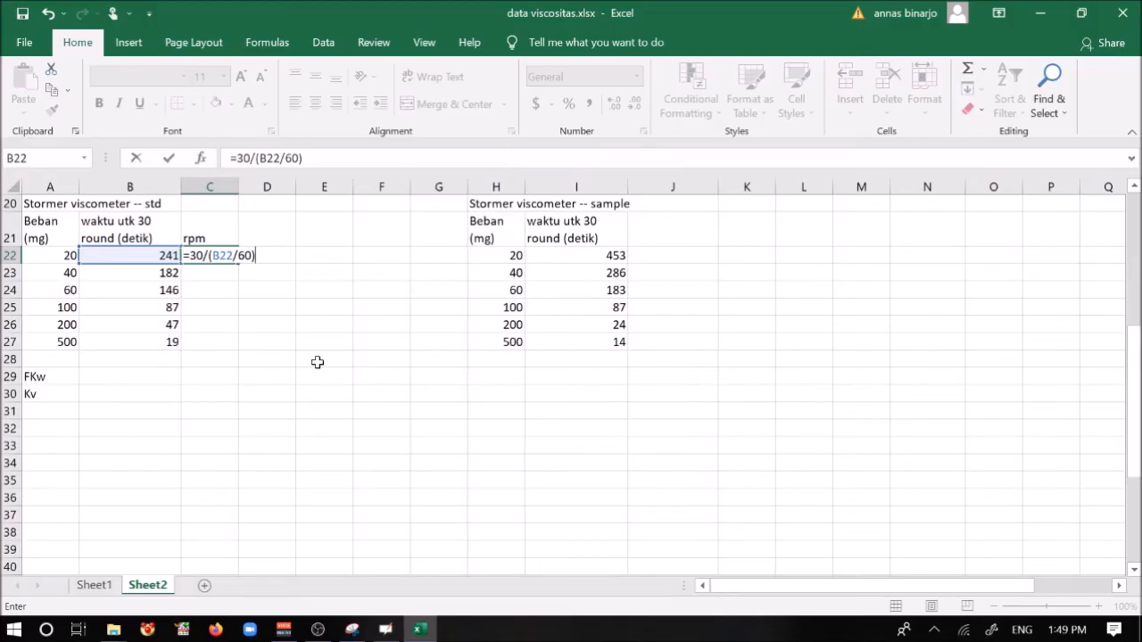
{"action": "key", "text": "Return"}
{"action": "left_click", "coordinate": [230, 258]}
{"action": "left_click_drag", "start_coordinate": [239, 264], "coordinate": [243, 346]}
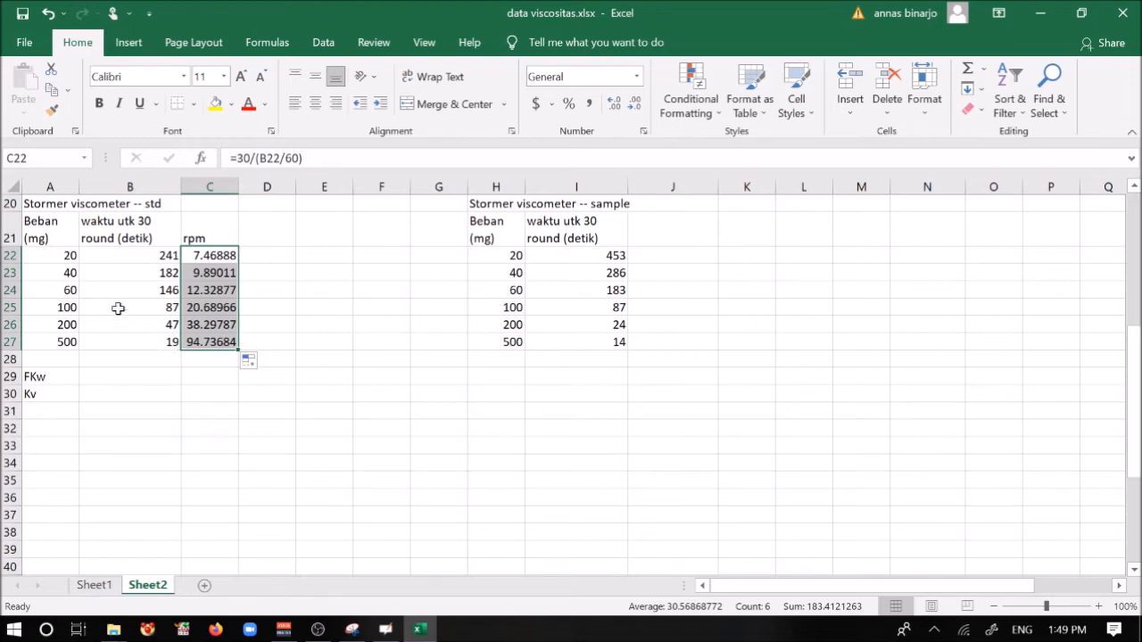
- Insert a scatter chart of rpm (C22:C27) against load (A22:A27) and place it below the FKw and Kv labels
{"action": "left_click_drag", "start_coordinate": [59, 255], "coordinate": [71, 344]}
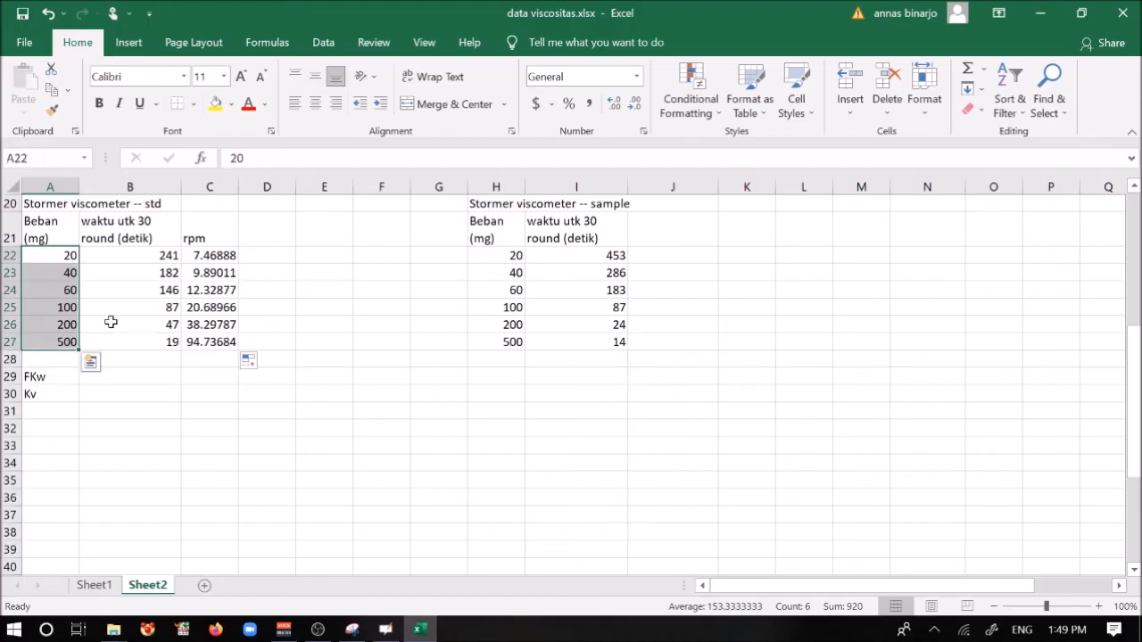
{"action": "left_click_drag", "start_coordinate": [231, 256], "coordinate": [227, 342]}
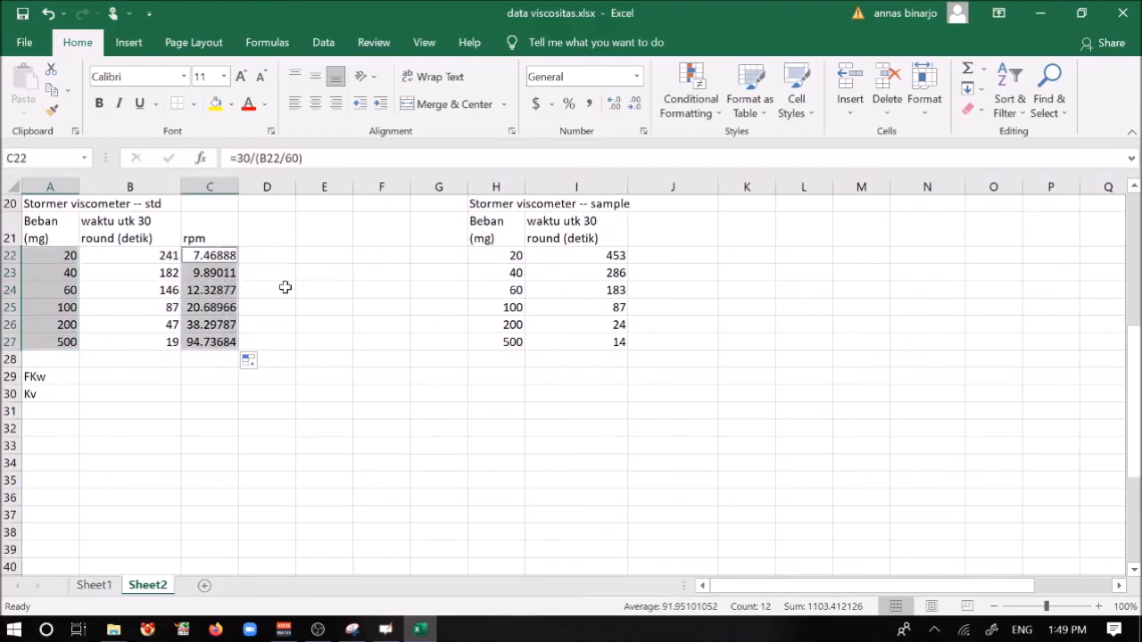
{"action": "left_click", "coordinate": [134, 44]}
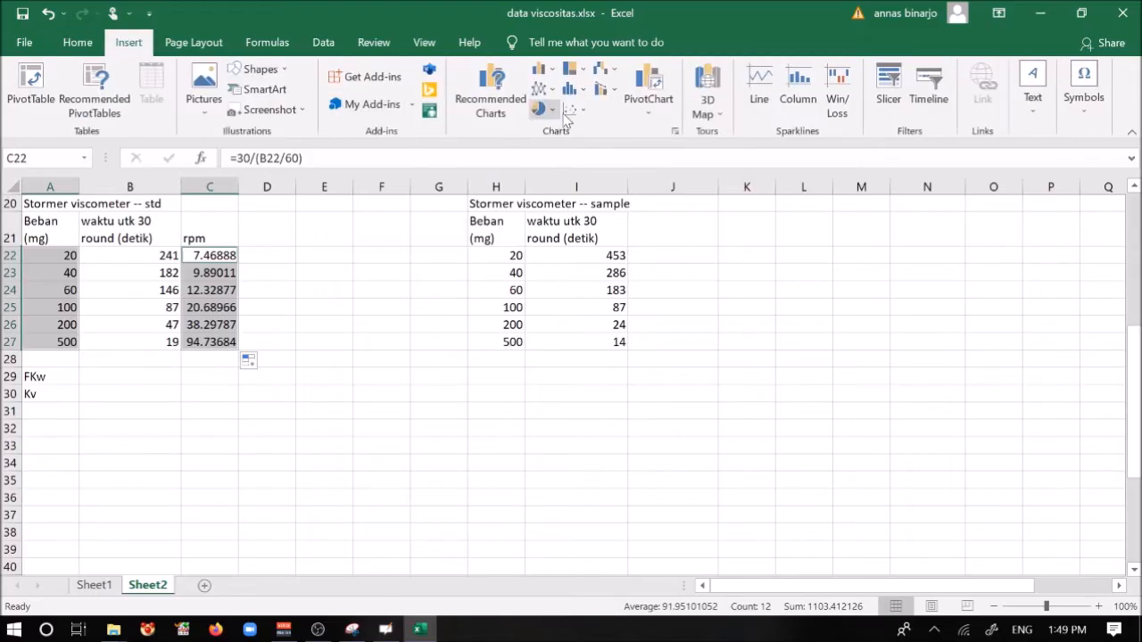
{"action": "left_click", "coordinate": [573, 110]}
{"action": "left_click", "coordinate": [585, 166]}
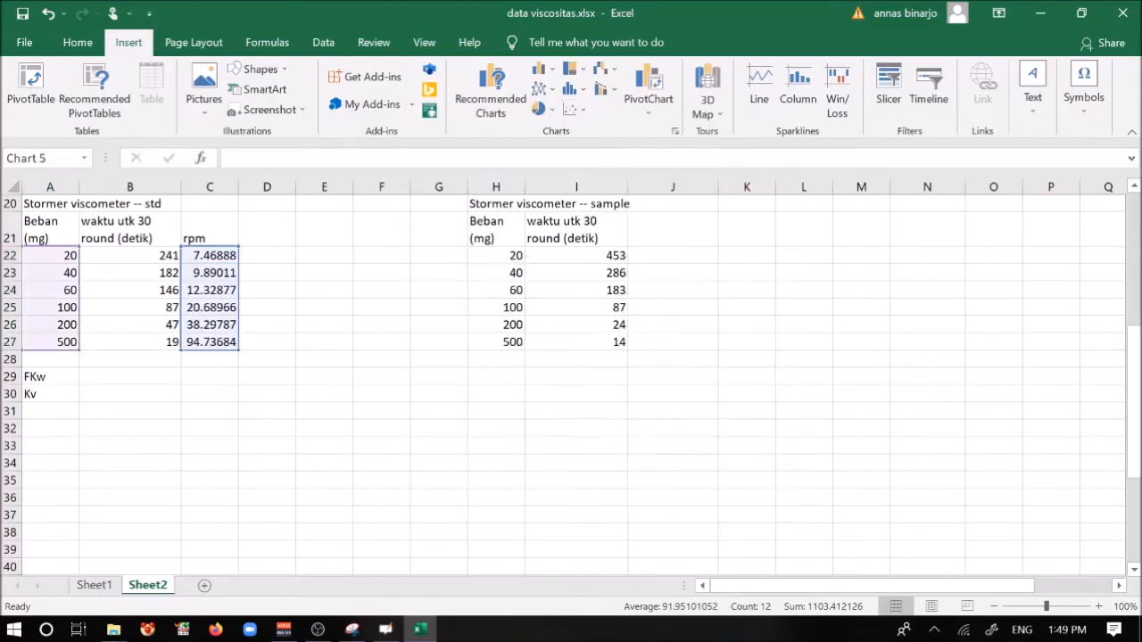
{"action": "left_click_drag", "start_coordinate": [661, 279], "coordinate": [337, 428]}
- Delete the title of the standard Stormer scatter chart
{"action": "scroll", "coordinate": [809, 417], "scroll_direction": "down", "scroll_amount": 2}
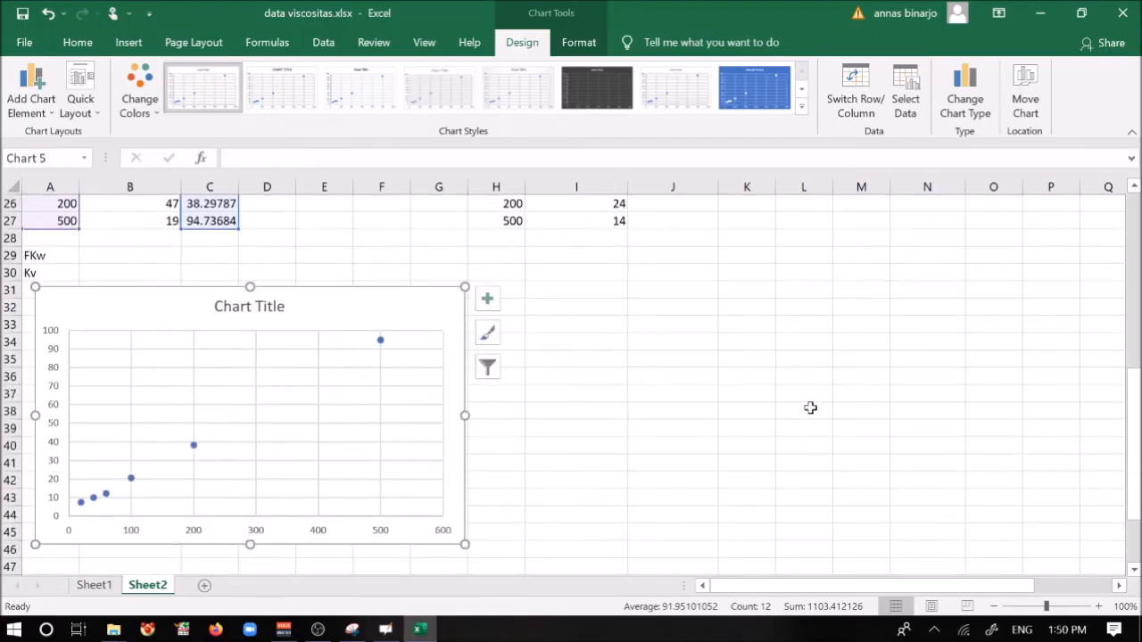
{"action": "scroll", "coordinate": [809, 411], "scroll_direction": "up", "scroll_amount": 2}
{"action": "scroll", "coordinate": [810, 406], "scroll_direction": "down", "scroll_amount": 1}
{"action": "left_click", "coordinate": [276, 306]}
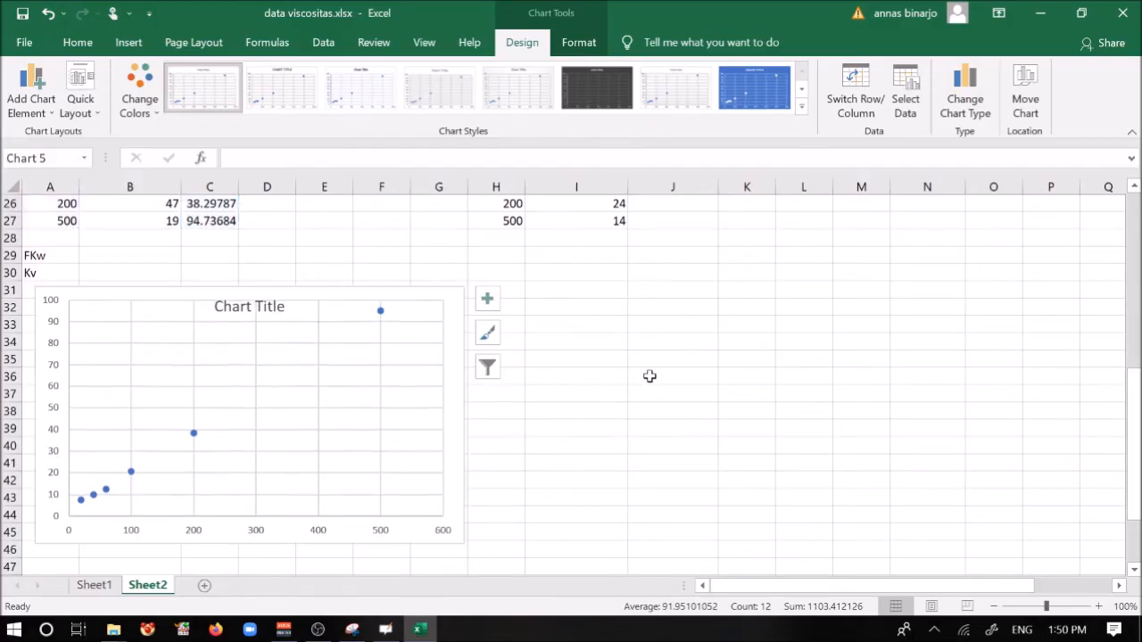
{"action": "key", "text": "Delete"}
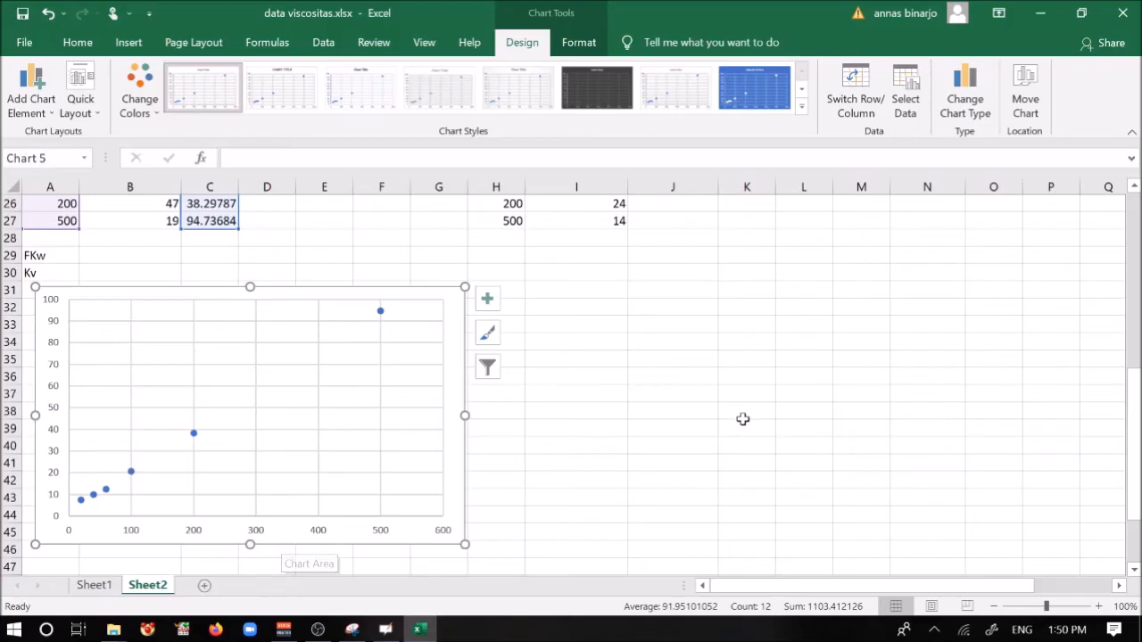
- Examine the standard Stormer load and rpm data together with the scatter chart and the FKw and Kv labels
{"action": "scroll", "coordinate": [742, 416], "scroll_direction": "up", "scroll_amount": 3}
{"action": "left_click", "coordinate": [43, 285]}
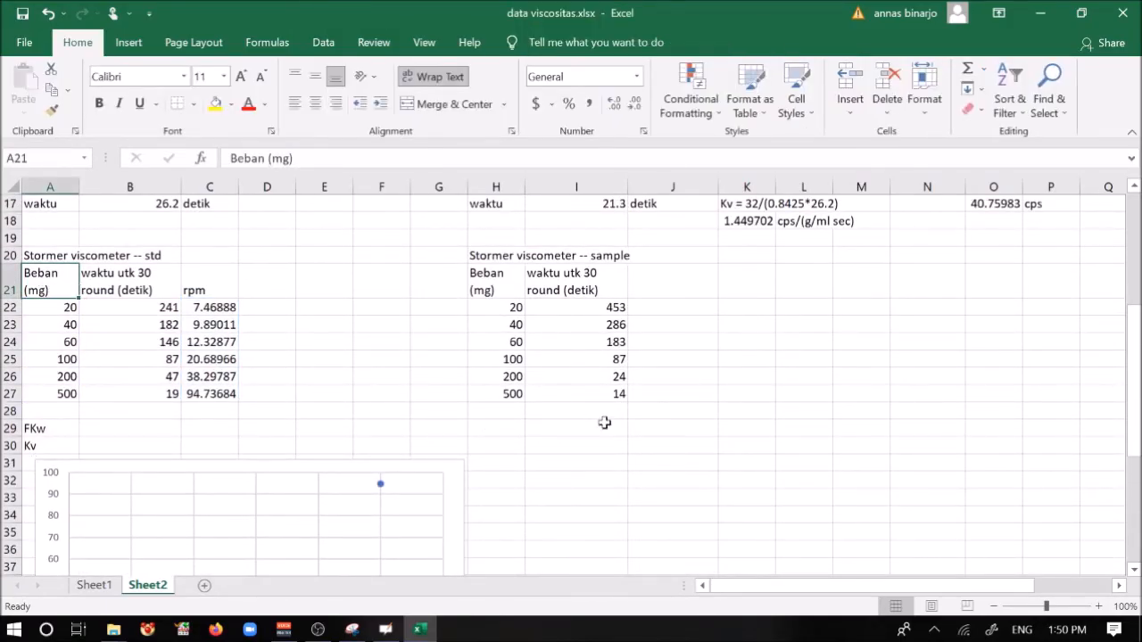
{"action": "scroll", "coordinate": [777, 406], "scroll_direction": "down", "scroll_amount": 2}
{"action": "scroll", "coordinate": [777, 406], "scroll_direction": "down", "scroll_amount": 2}
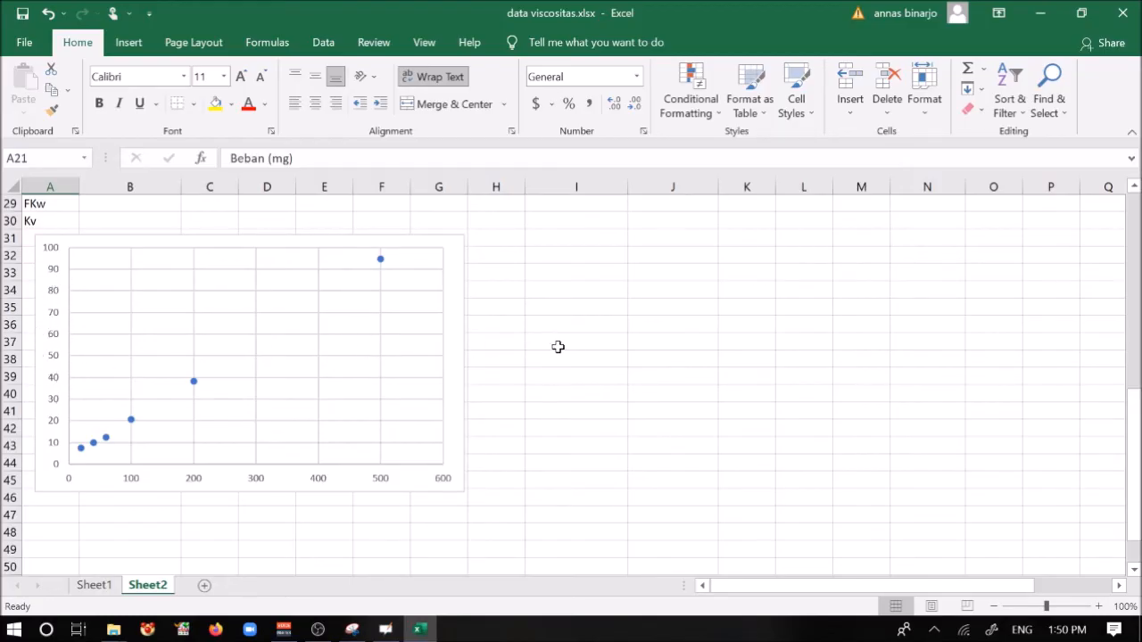
{"action": "scroll", "coordinate": [556, 347], "scroll_direction": "up", "scroll_amount": 4}
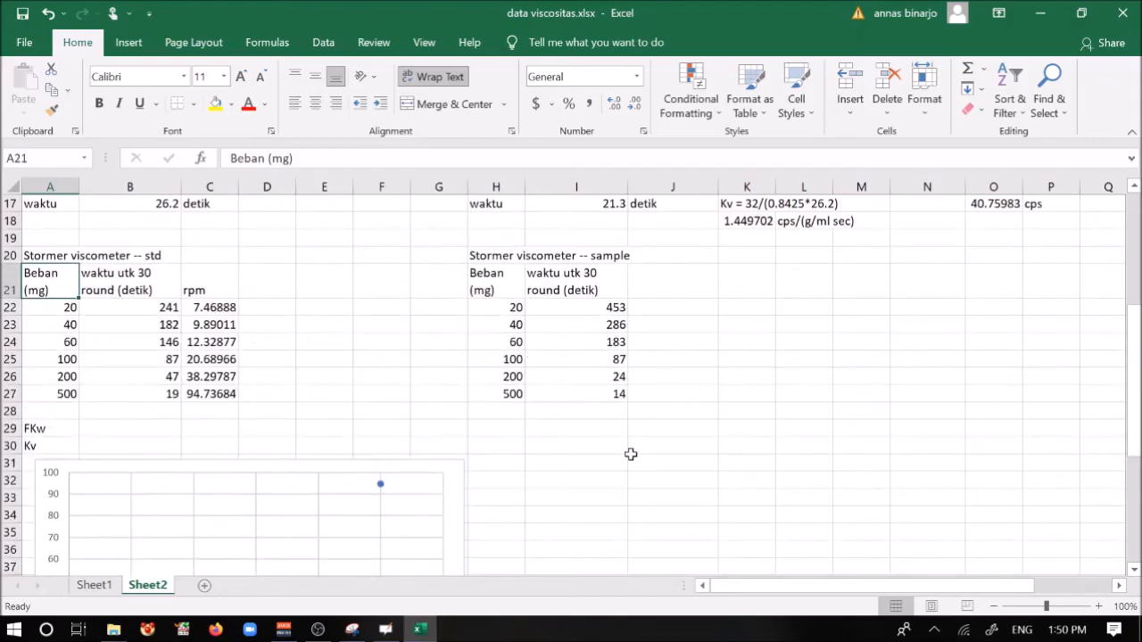
{"action": "scroll", "coordinate": [627, 454], "scroll_direction": "down", "scroll_amount": 3}
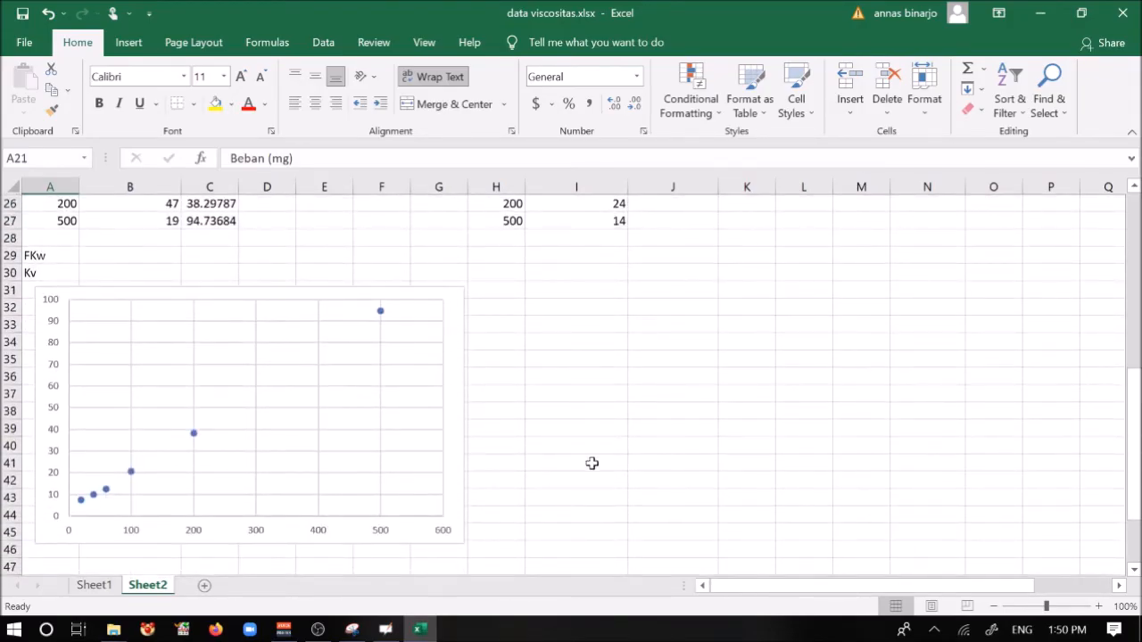
{"action": "scroll", "coordinate": [615, 441], "scroll_direction": "down", "scroll_amount": 1}
{"action": "scroll", "coordinate": [626, 430], "scroll_direction": "up", "scroll_amount": 2}
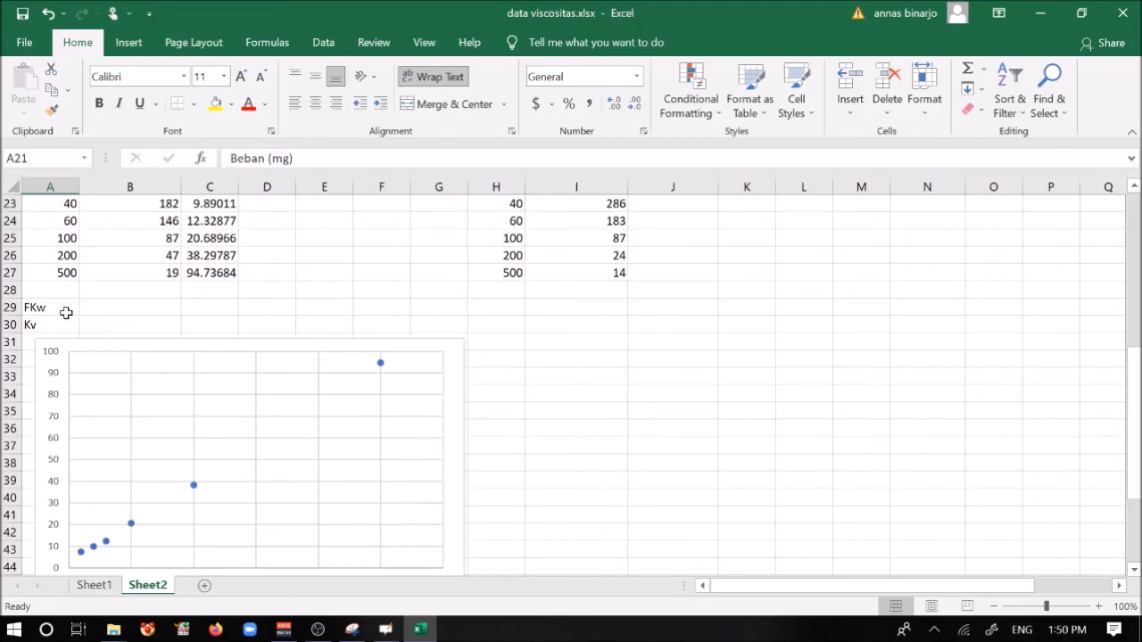
{"action": "scroll", "coordinate": [619, 375], "scroll_direction": "down", "scroll_amount": 1}
{"action": "scroll", "coordinate": [619, 375], "scroll_direction": "down", "scroll_amount": 2}
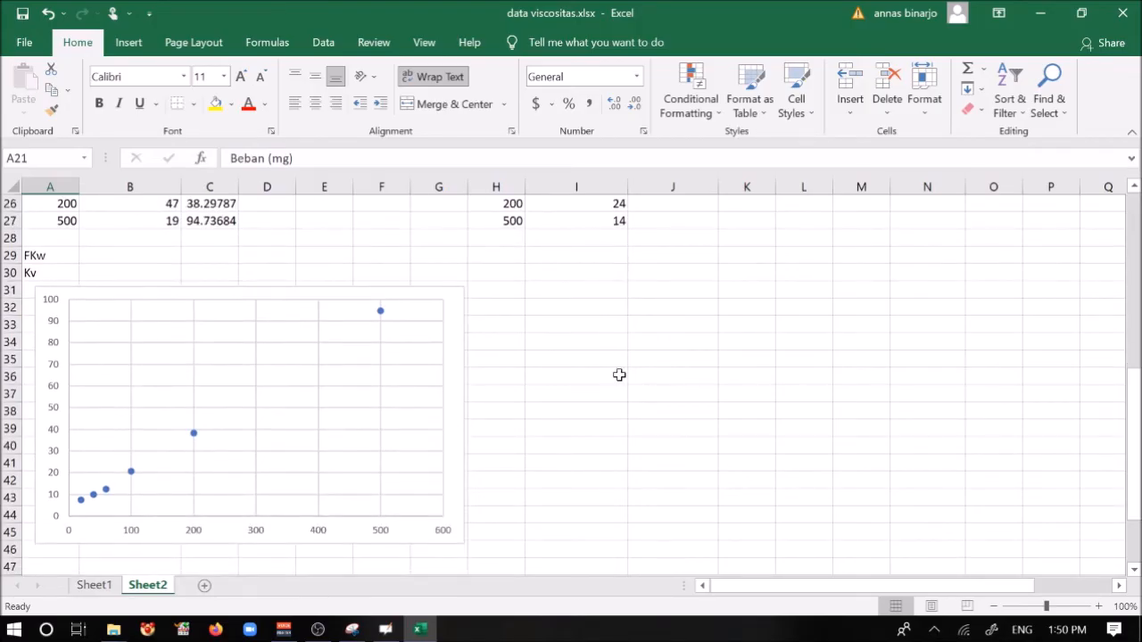
{"action": "scroll", "coordinate": [619, 375], "scroll_direction": "up", "scroll_amount": 1}
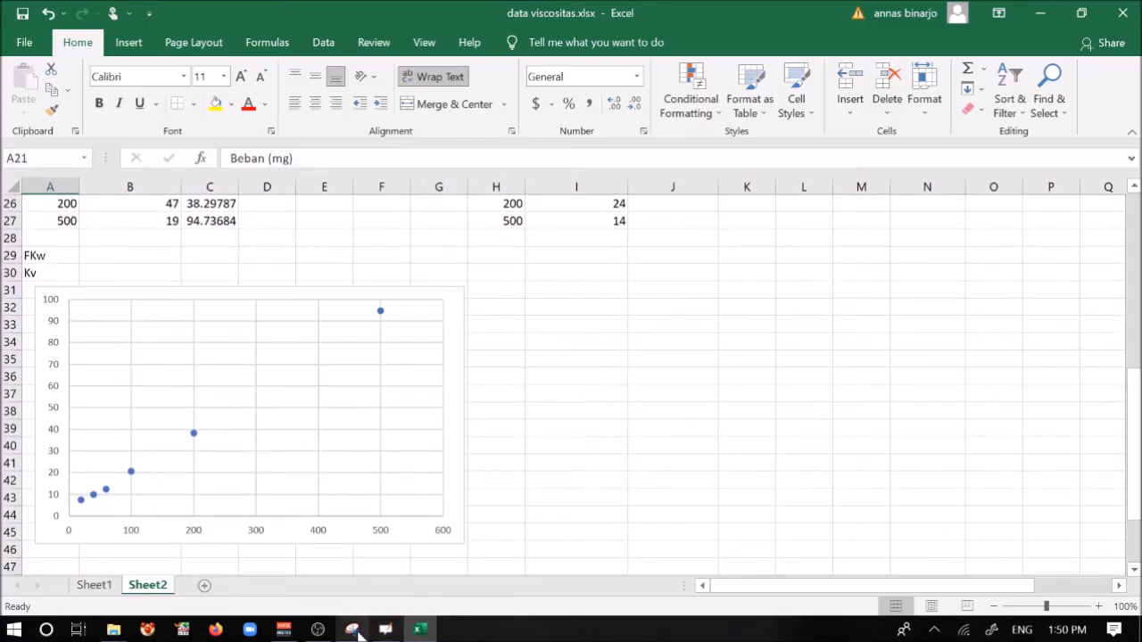
- Switch to Snipping Tool and capture a rectangular snip of the whole scatter chart
{"action": "mouse_move", "coordinate": [358, 636]}
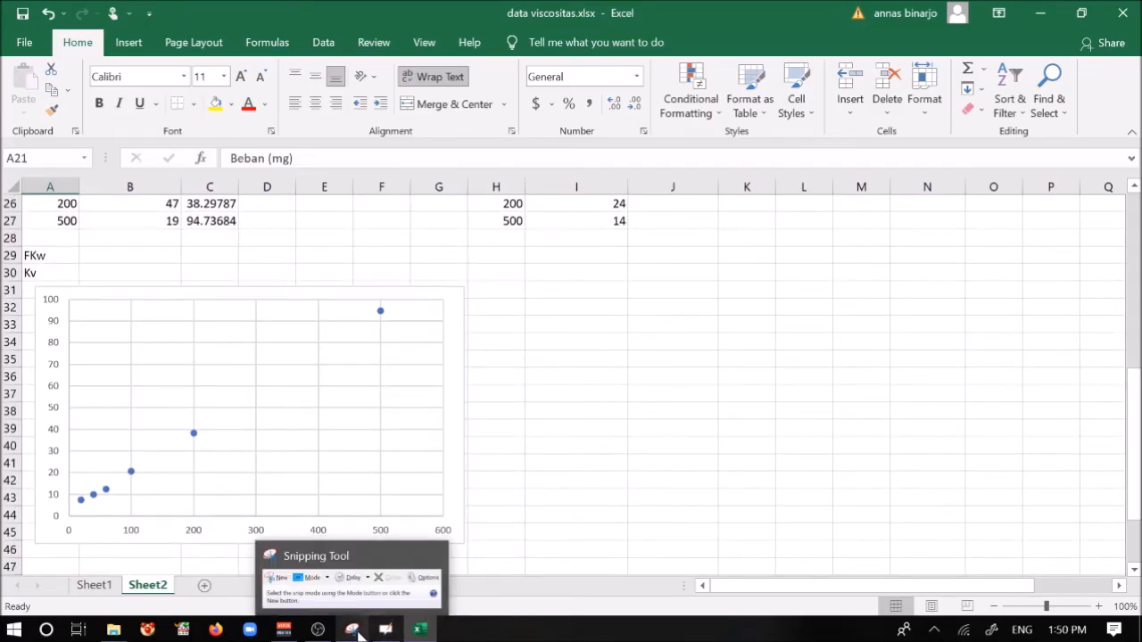
{"action": "left_click", "coordinate": [359, 634]}
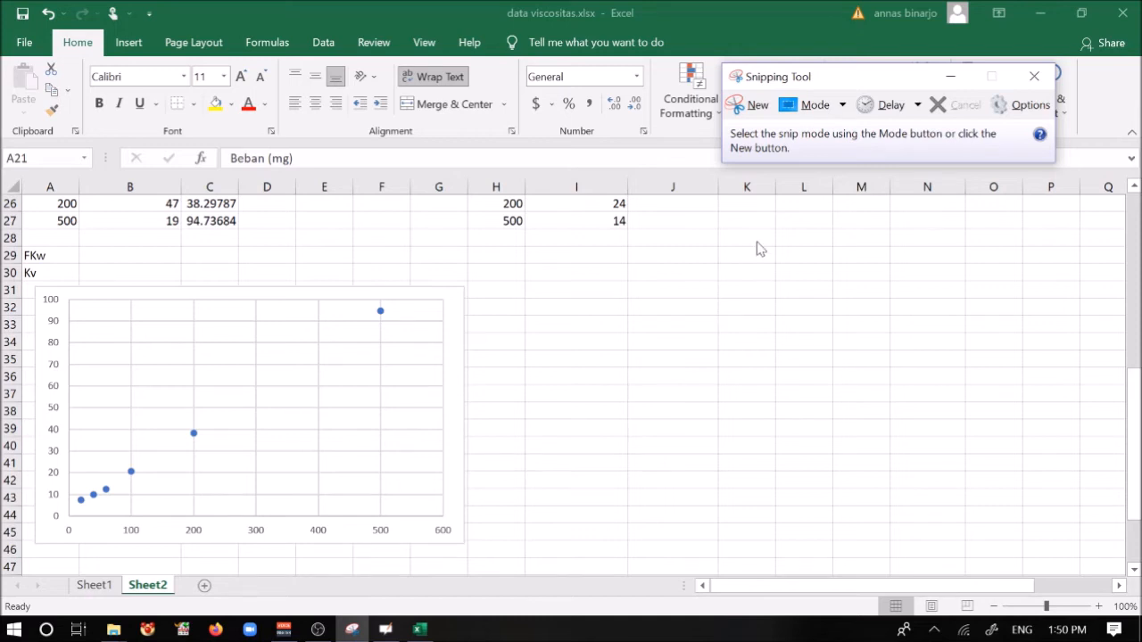
{"action": "left_click", "coordinate": [749, 104]}
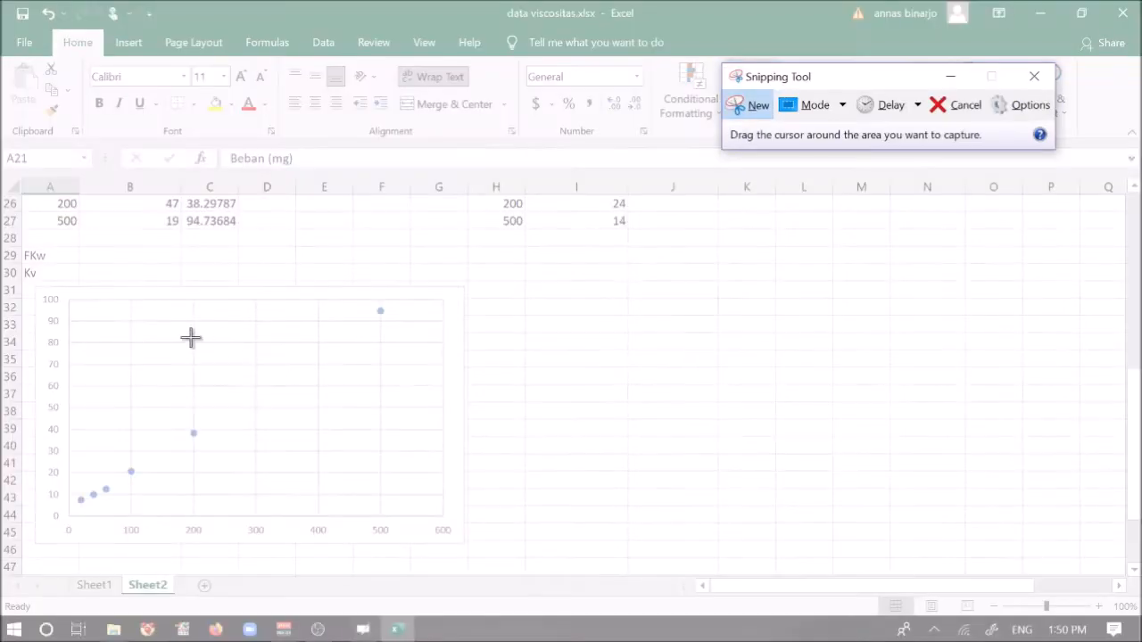
{"action": "left_click_drag", "start_coordinate": [36, 288], "coordinate": [465, 544]}
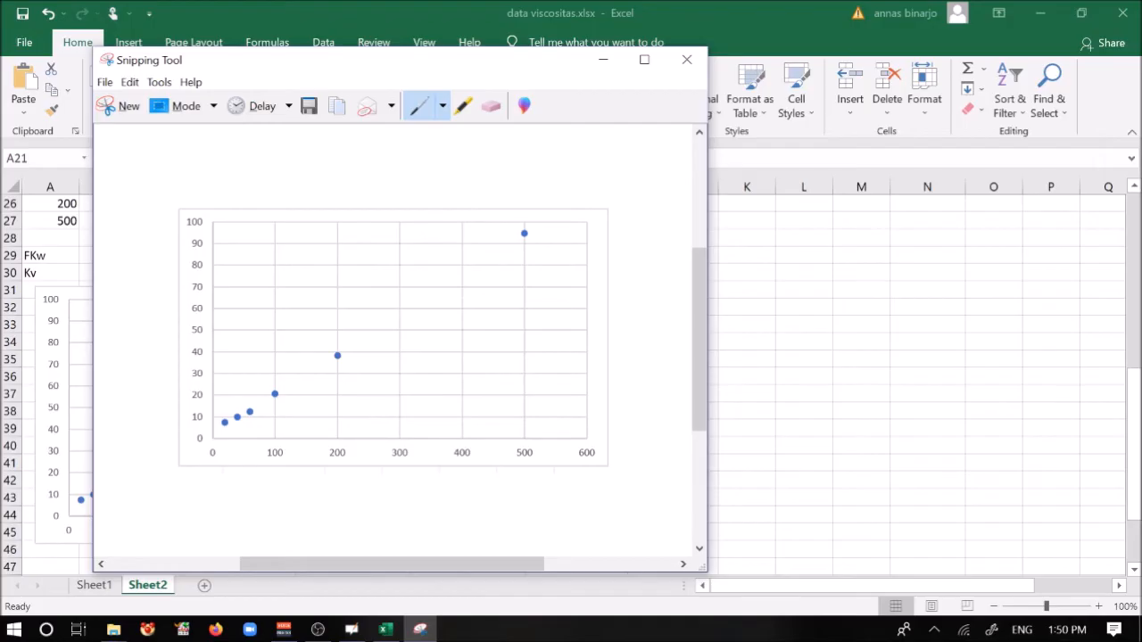
- Draw a freehand trend line through the points on the snip and circle the region around the origin
{"action": "mouse_move", "coordinate": [226, 423]}
{"action": "left_mouse_down"}
{"action": "mouse_move", "coordinate": [249, 410]}
{"action": "mouse_move", "coordinate": [203, 444]}
{"action": "mouse_move", "coordinate": [549, 220]}
{"action": "left_mouse_up"}
{"action": "mouse_move", "coordinate": [224, 361]}
{"action": "left_mouse_down"}
{"action": "mouse_move", "coordinate": [200, 374]}
{"action": "mouse_move", "coordinate": [205, 487]}
{"action": "mouse_move", "coordinate": [271, 388]}
{"action": "mouse_move", "coordinate": [217, 371]}
{"action": "left_mouse_up"}
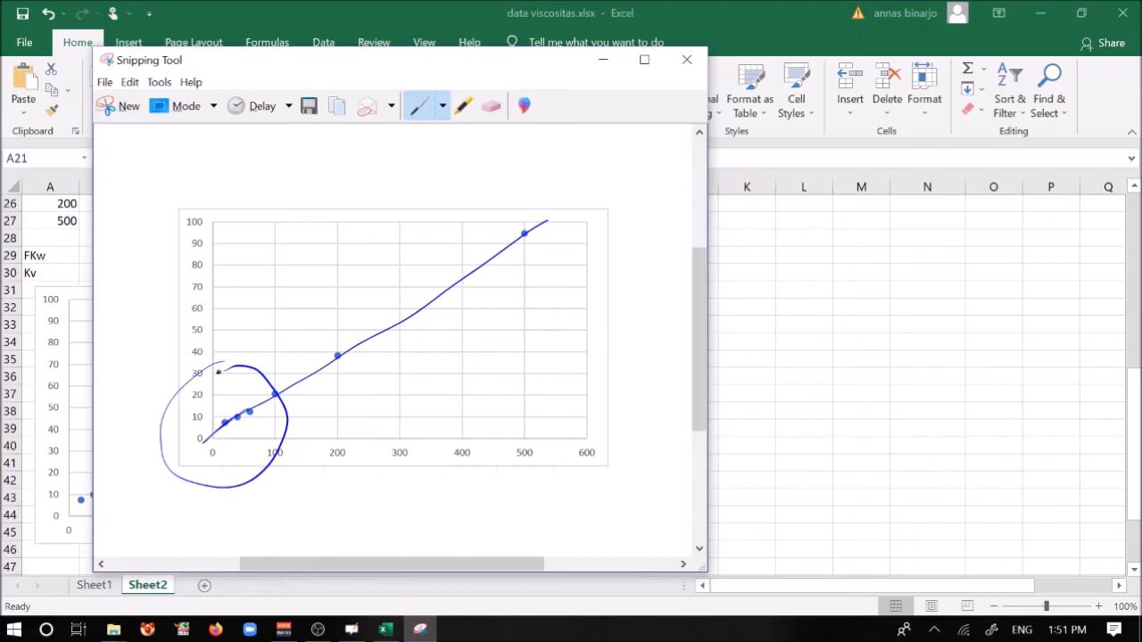
- Sketch an enlarged view of the circled origin with crossing axes, a rising line starting left of the vertical axis, and an arrow leading to it
{"action": "left_click_drag", "start_coordinate": [541, 299], "coordinate": [551, 464]}
{"action": "left_click_drag", "start_coordinate": [480, 417], "coordinate": [693, 414]}
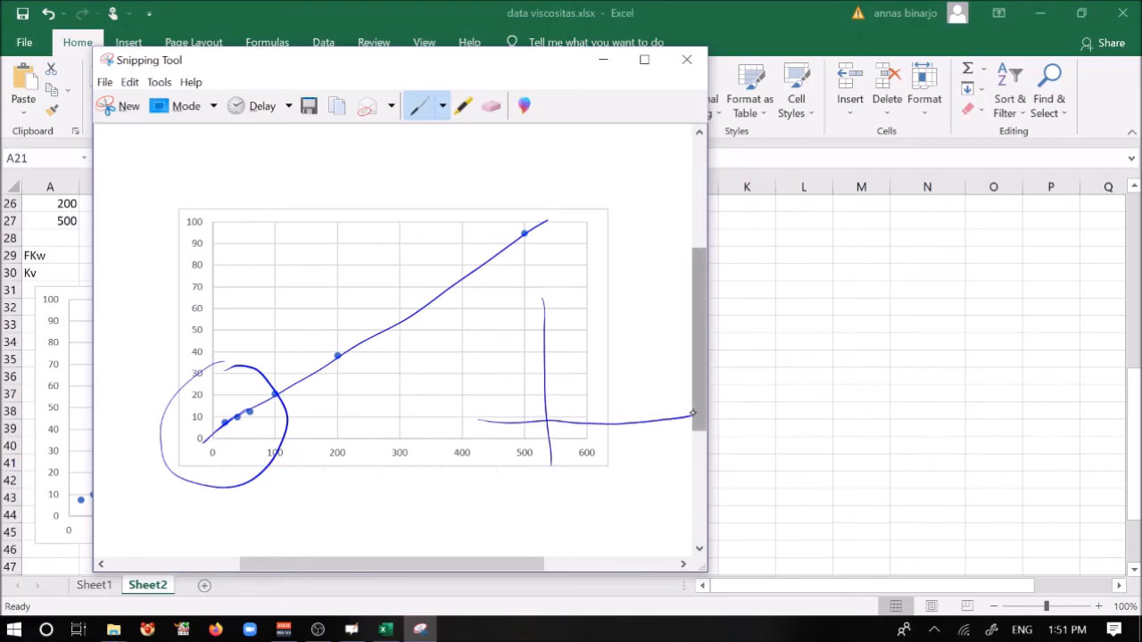
{"action": "left_click_drag", "start_coordinate": [480, 419], "coordinate": [661, 282]}
{"action": "mouse_move", "coordinate": [294, 439]}
{"action": "left_mouse_down"}
{"action": "mouse_move", "coordinate": [451, 414]}
{"action": "mouse_move", "coordinate": [444, 406]}
{"action": "left_mouse_up"}
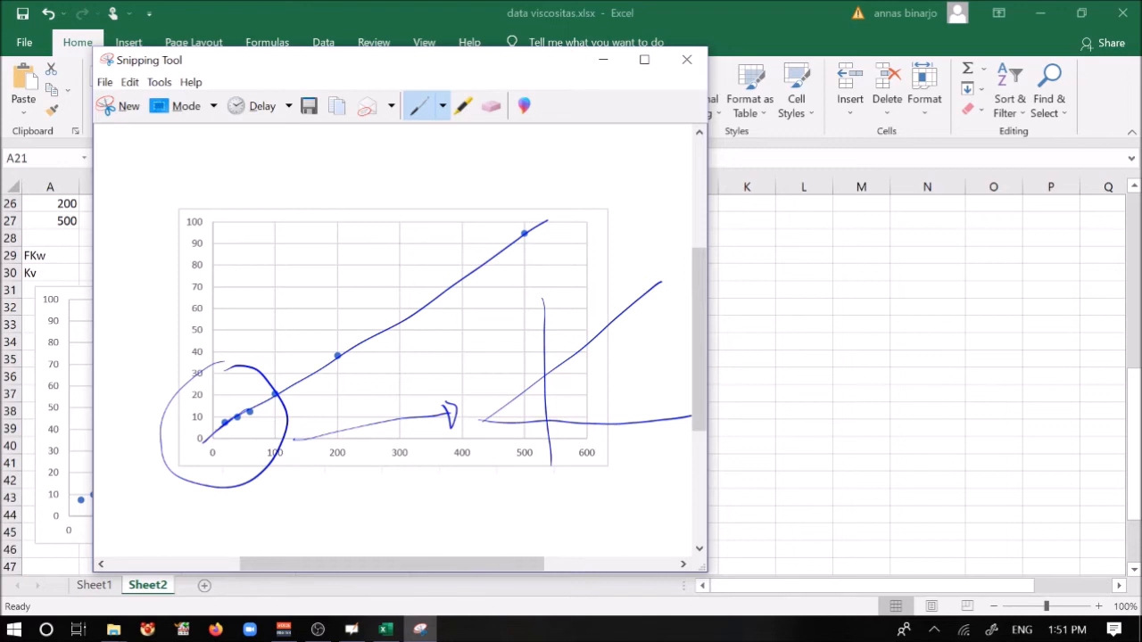
- Label the enlarged sketch's vertical axis "SR" and its horizontal axis "SS" in handwriting
{"action": "left_click_drag", "start_coordinate": [542, 286], "coordinate": [538, 324]}
{"action": "left_click_drag", "start_coordinate": [538, 266], "coordinate": [540, 319]}
{"action": "mouse_move", "coordinate": [662, 436]}
{"action": "left_mouse_down"}
{"action": "mouse_move", "coordinate": [657, 470]}
{"action": "mouse_move", "coordinate": [669, 467]}
{"action": "left_mouse_up"}
{"action": "mouse_move", "coordinate": [514, 265]}
{"action": "left_mouse_down"}
{"action": "mouse_move", "coordinate": [505, 290]}
{"action": "mouse_move", "coordinate": [521, 278]}
{"action": "mouse_move", "coordinate": [534, 293]}
{"action": "mouse_move", "coordinate": [518, 300]}
{"action": "left_mouse_up"}
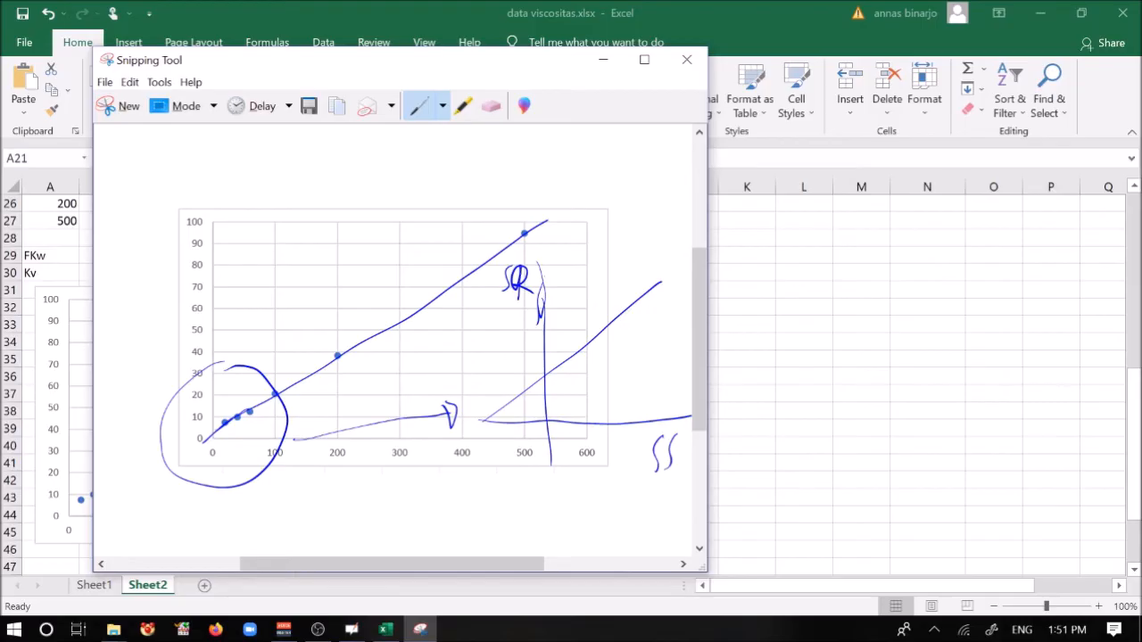
- On the enlarged sketch, circle SS and a 0 marked at the origin, add a parallel line, a plus at the vertical-axis crossing and a downward arrow
{"action": "mouse_move", "coordinate": [669, 425]}
{"action": "left_mouse_down"}
{"action": "mouse_move", "coordinate": [641, 460]}
{"action": "mouse_move", "coordinate": [688, 432]}
{"action": "left_mouse_up"}
{"action": "left_click_drag", "start_coordinate": [544, 420], "coordinate": [560, 435]}
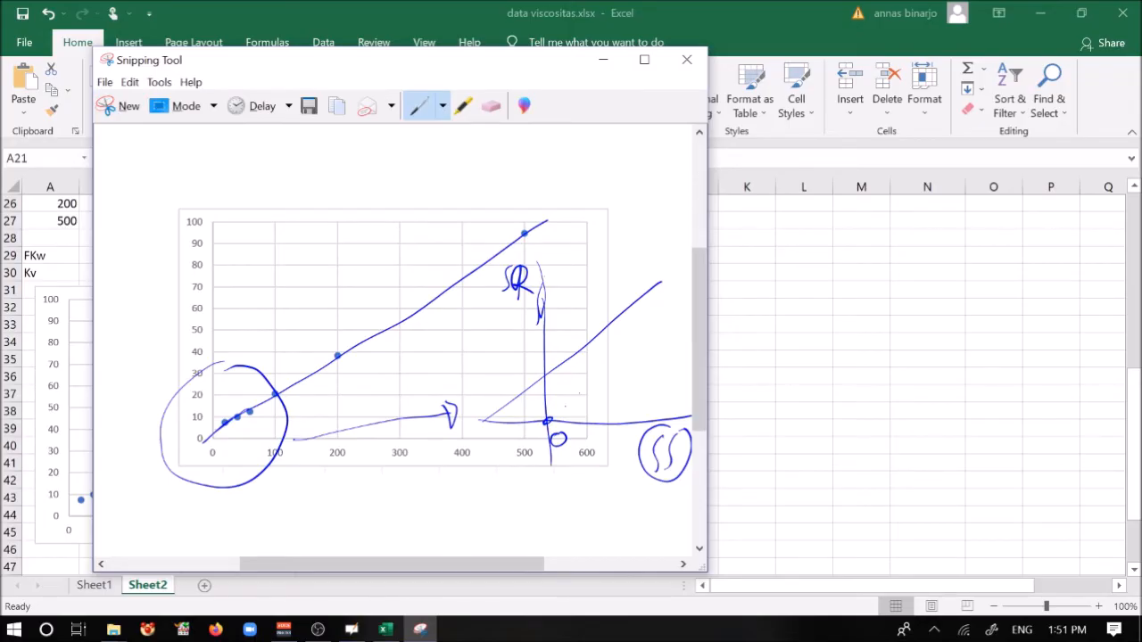
{"action": "left_click_drag", "start_coordinate": [587, 391], "coordinate": [676, 310]}
{"action": "mouse_move", "coordinate": [518, 375]}
{"action": "left_mouse_down"}
{"action": "mouse_move", "coordinate": [535, 372]}
{"action": "mouse_move", "coordinate": [527, 384]}
{"action": "left_mouse_up"}
{"action": "mouse_move", "coordinate": [558, 460]}
{"action": "left_mouse_down"}
{"action": "mouse_move", "coordinate": [533, 455]}
{"action": "mouse_move", "coordinate": [571, 418]}
{"action": "mouse_move", "coordinate": [576, 451]}
{"action": "mouse_move", "coordinate": [553, 458]}
{"action": "mouse_move", "coordinate": [555, 492]}
{"action": "mouse_move", "coordinate": [564, 480]}
{"action": "left_mouse_up"}
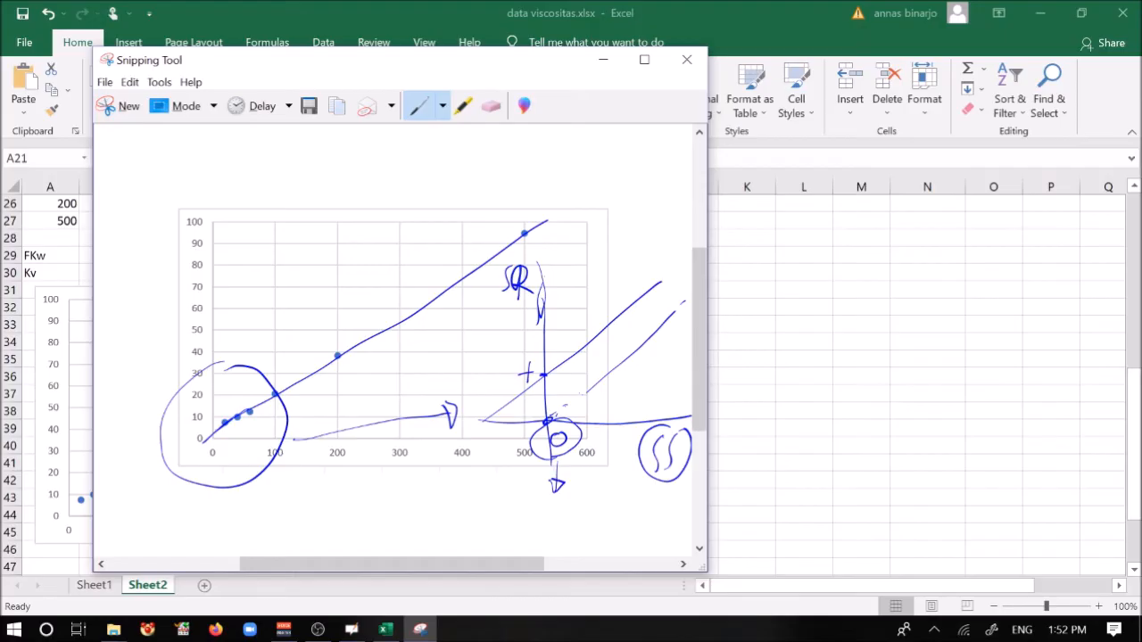
- Handwrite "wadah – gesek" beneath the arrow from the origin and underline "wadah"
{"action": "mouse_move", "coordinate": [467, 505]}
{"action": "left_mouse_down"}
{"action": "mouse_move", "coordinate": [470, 518]}
{"action": "mouse_move", "coordinate": [495, 504]}
{"action": "mouse_move", "coordinate": [510, 524]}
{"action": "mouse_move", "coordinate": [548, 523]}
{"action": "mouse_move", "coordinate": [569, 537]}
{"action": "left_mouse_up"}
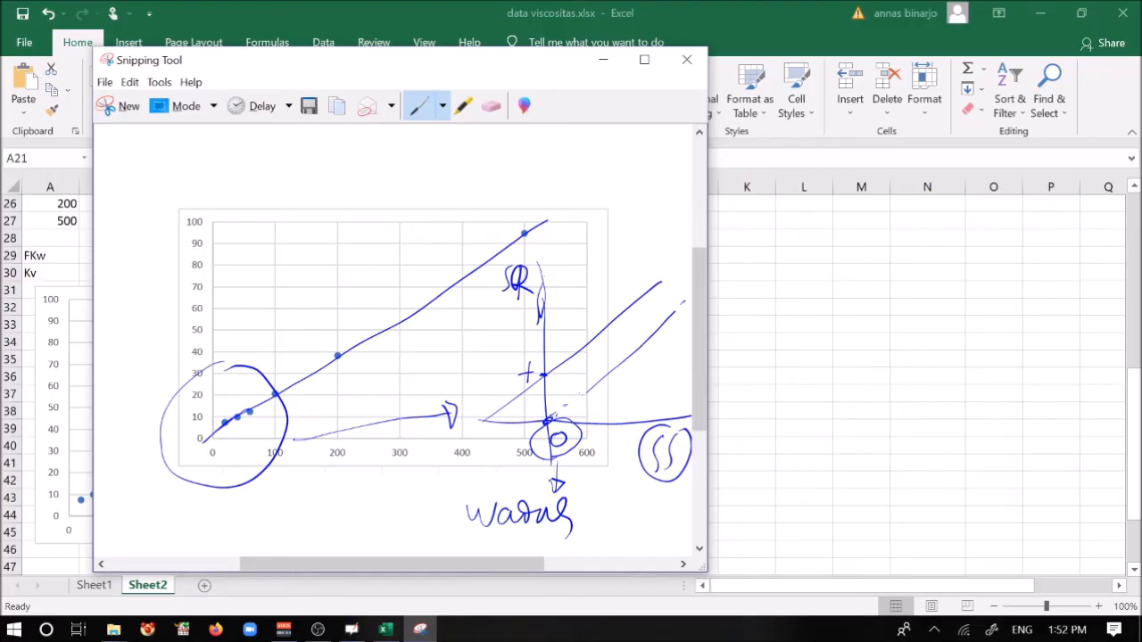
{"action": "mouse_move", "coordinate": [581, 512]}
{"action": "left_mouse_down"}
{"action": "mouse_move", "coordinate": [628, 517]}
{"action": "mouse_move", "coordinate": [619, 538]}
{"action": "left_mouse_up"}
{"action": "mouse_move", "coordinate": [642, 503]}
{"action": "left_mouse_down"}
{"action": "mouse_move", "coordinate": [635, 519]}
{"action": "mouse_move", "coordinate": [652, 509]}
{"action": "mouse_move", "coordinate": [678, 516]}
{"action": "left_mouse_up"}
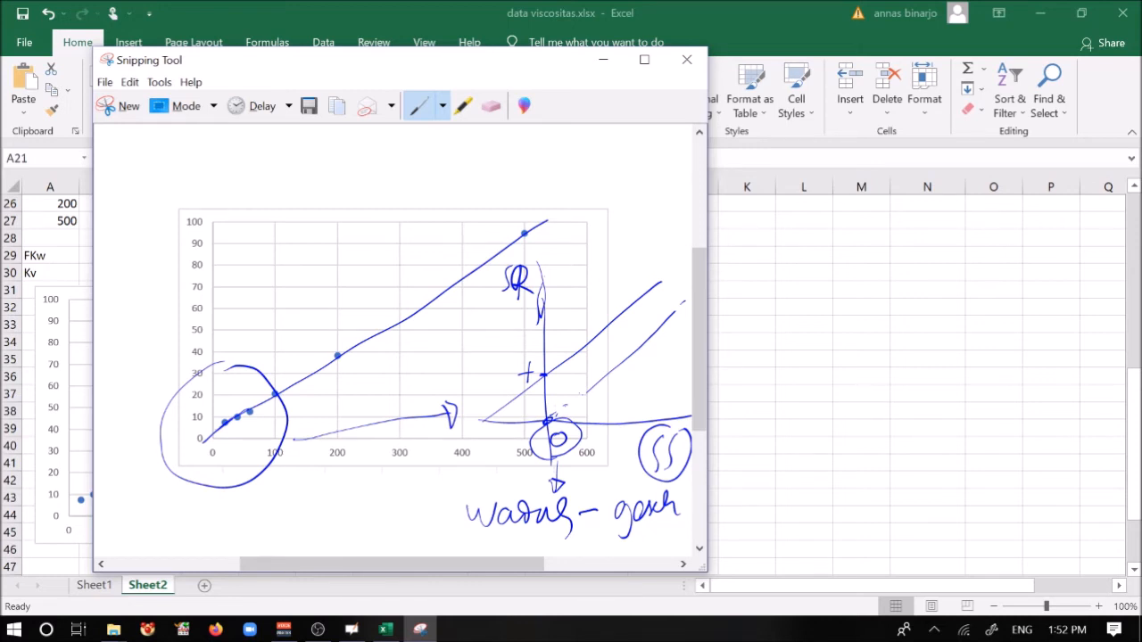
{"action": "mouse_move", "coordinate": [505, 536]}
{"action": "left_mouse_down"}
{"action": "mouse_move", "coordinate": [551, 536]}
{"action": "mouse_move", "coordinate": [508, 535]}
{"action": "left_mouse_up"}
- Draw a second vertical axis where the line meets the horizontal axis, mark it with a boxed 0, and link it to the original 0
{"action": "mouse_move", "coordinate": [489, 346]}
{"action": "left_mouse_down"}
{"action": "mouse_move", "coordinate": [480, 452]}
{"action": "mouse_move", "coordinate": [473, 434]}
{"action": "left_mouse_up"}
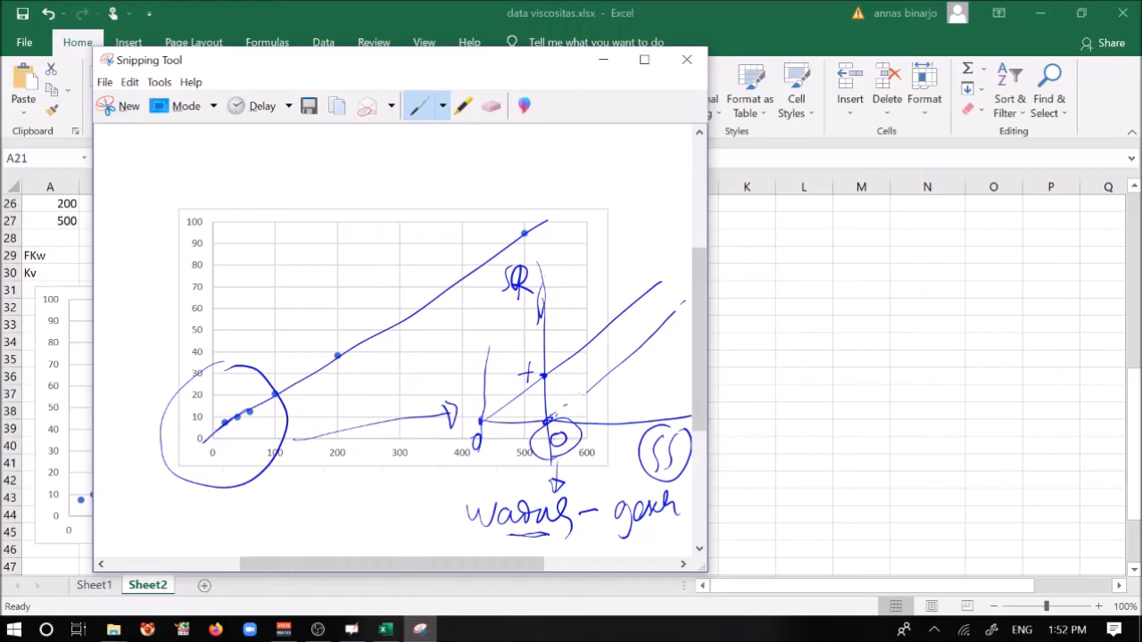
{"action": "left_click_drag", "start_coordinate": [480, 435], "coordinate": [539, 434]}
{"action": "mouse_move", "coordinate": [466, 428]}
{"action": "left_mouse_down"}
{"action": "mouse_move", "coordinate": [494, 426]}
{"action": "mouse_move", "coordinate": [496, 453]}
{"action": "mouse_move", "coordinate": [463, 437]}
{"action": "mouse_move", "coordinate": [469, 450]}
{"action": "mouse_move", "coordinate": [480, 430]}
{"action": "mouse_move", "coordinate": [471, 451]}
{"action": "left_mouse_up"}
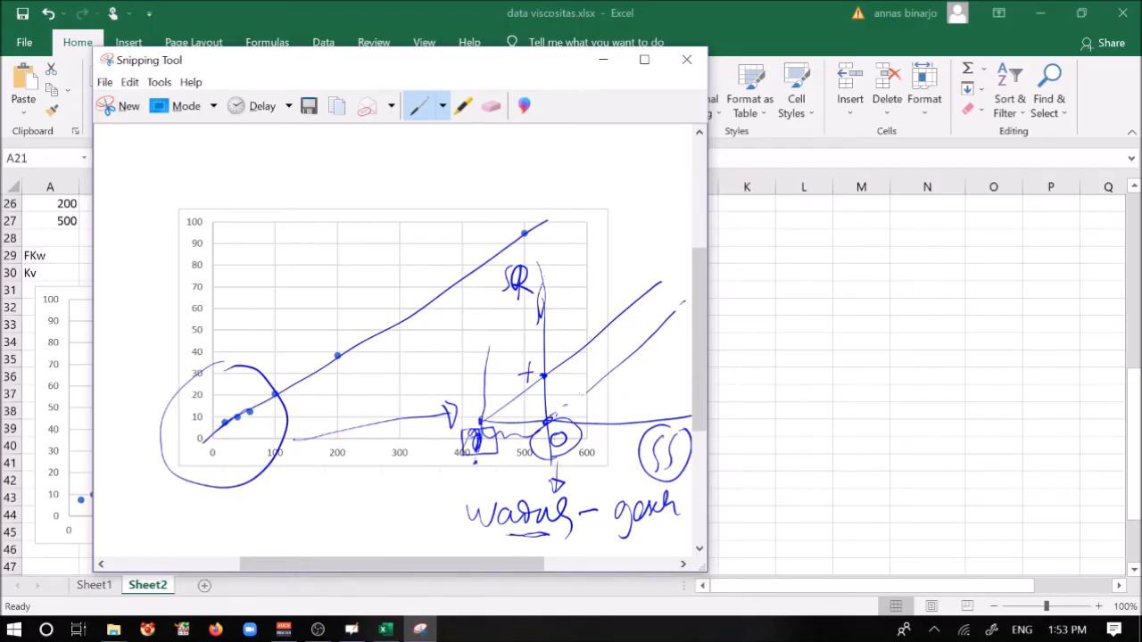
- Draw an arrow from the boxed 0, handwrite "FKw = -..." beside it, and circle FKw
{"action": "left_click_drag", "start_coordinate": [461, 464], "coordinate": [434, 488]}
{"action": "left_click_drag", "start_coordinate": [434, 476], "coordinate": [433, 487]}
{"action": "mouse_move", "coordinate": [350, 491]}
{"action": "left_mouse_down"}
{"action": "mouse_move", "coordinate": [349, 530]}
{"action": "mouse_move", "coordinate": [372, 490]}
{"action": "left_mouse_up"}
{"action": "mouse_move", "coordinate": [350, 506]}
{"action": "left_mouse_down"}
{"action": "mouse_move", "coordinate": [380, 523]}
{"action": "mouse_move", "coordinate": [439, 499]}
{"action": "left_mouse_up"}
{"action": "left_click", "coordinate": [404, 506]}
{"action": "left_click_drag", "start_coordinate": [430, 508], "coordinate": [461, 493]}
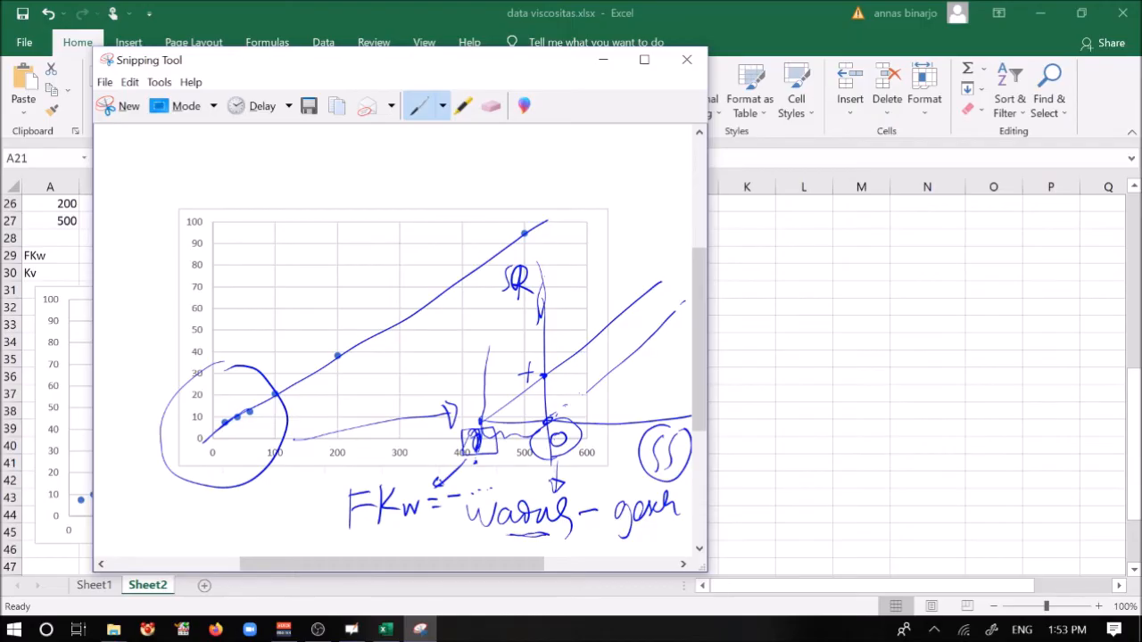
{"action": "mouse_move", "coordinate": [362, 462]}
{"action": "left_mouse_down"}
{"action": "mouse_move", "coordinate": [315, 502]}
{"action": "mouse_move", "coordinate": [389, 539]}
{"action": "mouse_move", "coordinate": [414, 533]}
{"action": "mouse_move", "coordinate": [439, 482]}
{"action": "left_mouse_up"}
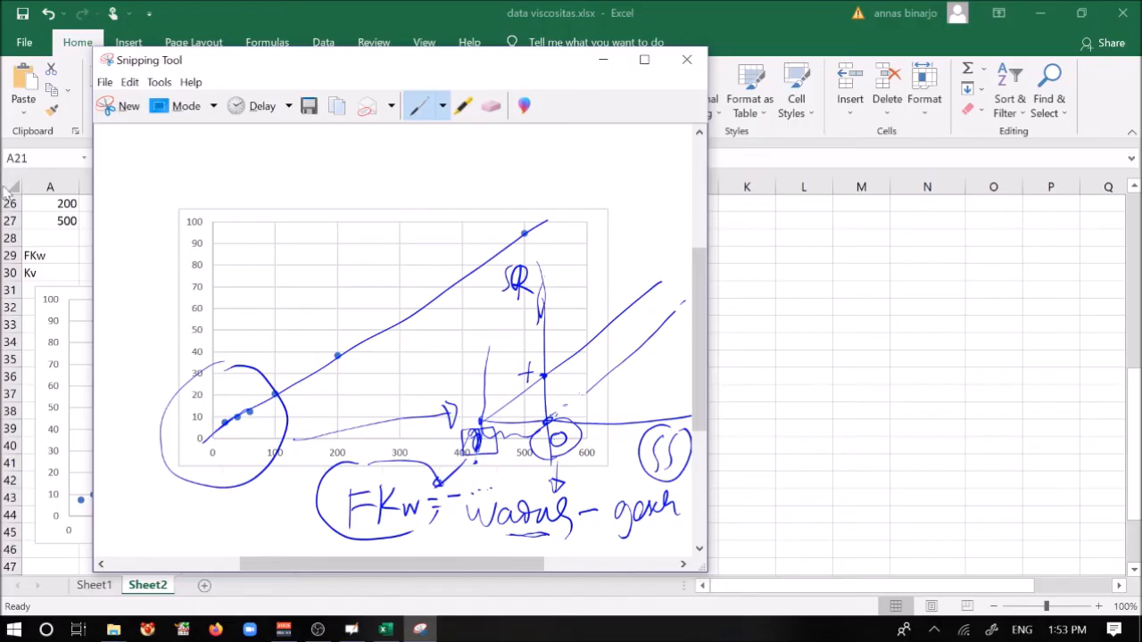
- Check the chart in the Excel worksheet, then return to the snip and retrace the horizontal-axis crossing
{"action": "left_click", "coordinate": [605, 60]}
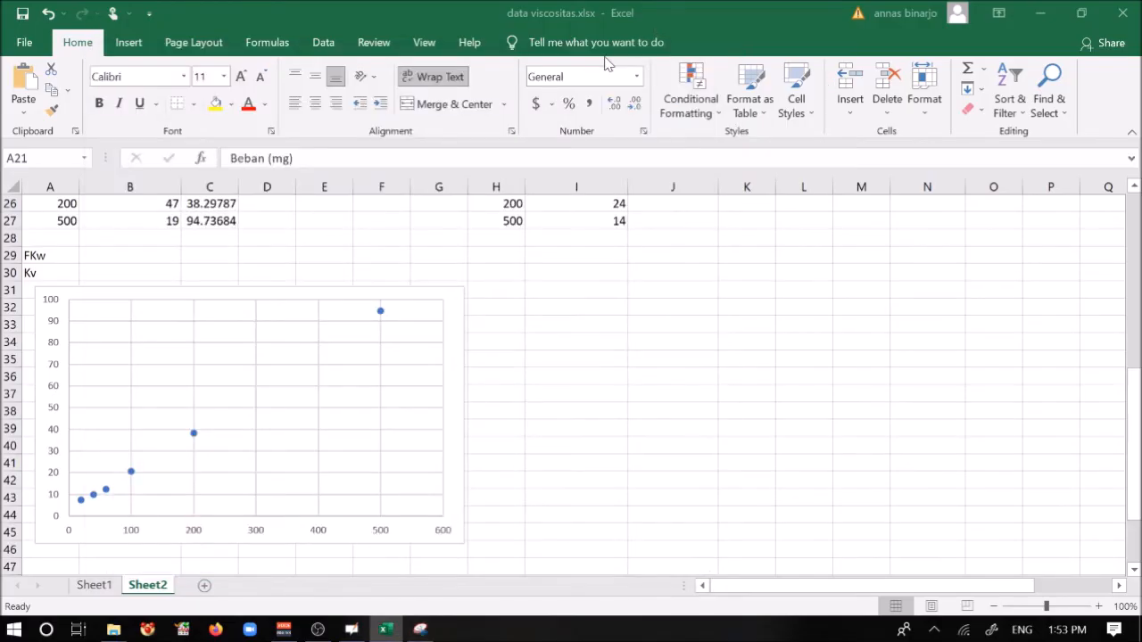
{"action": "left_click", "coordinate": [421, 629]}
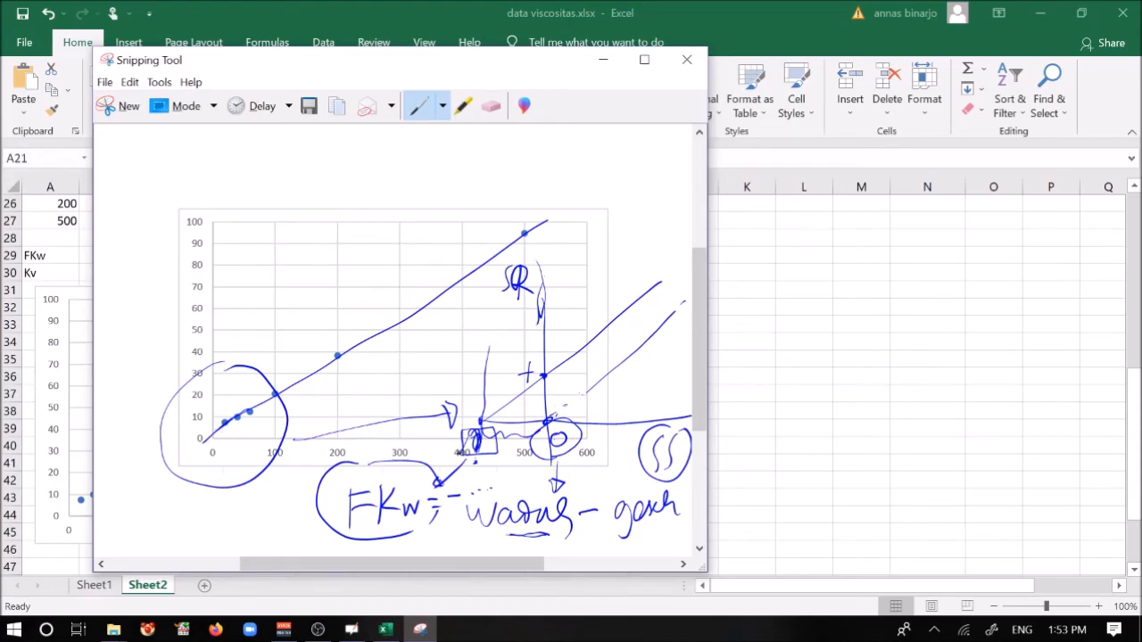
{"action": "mouse_move", "coordinate": [489, 407]}
{"action": "left_mouse_down"}
{"action": "mouse_move", "coordinate": [473, 406]}
{"action": "mouse_move", "coordinate": [471, 434]}
{"action": "mouse_move", "coordinate": [509, 421]}
{"action": "mouse_move", "coordinate": [492, 410]}
{"action": "mouse_move", "coordinate": [486, 440]}
{"action": "left_mouse_up"}
- Switch to Excel and extend the label in cell A29 to read "FKw -- intercept dg sb x"
{"action": "left_click", "coordinate": [386, 630]}
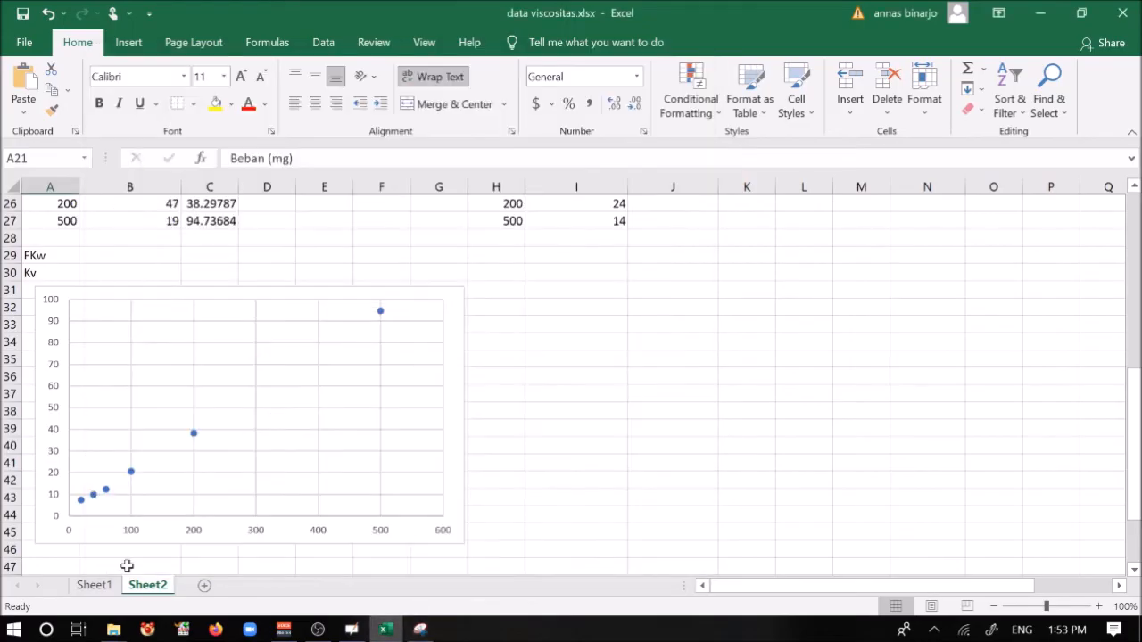
{"action": "left_click", "coordinate": [57, 255]}
{"action": "left_click", "coordinate": [455, 159]}
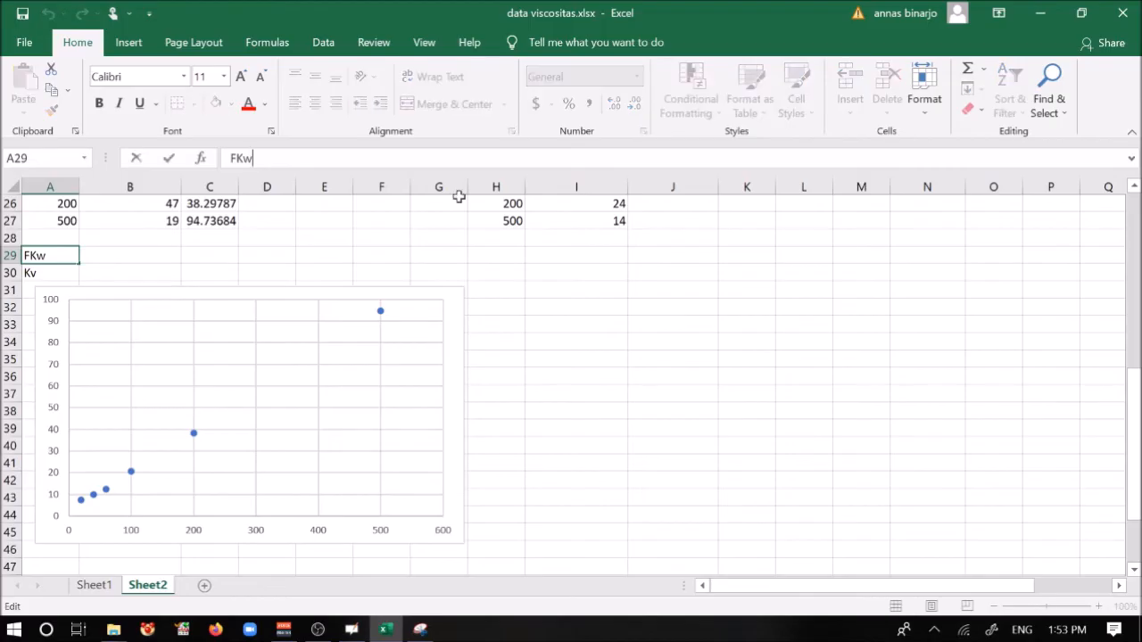
{"action": "type", "text": "-- intercept"}
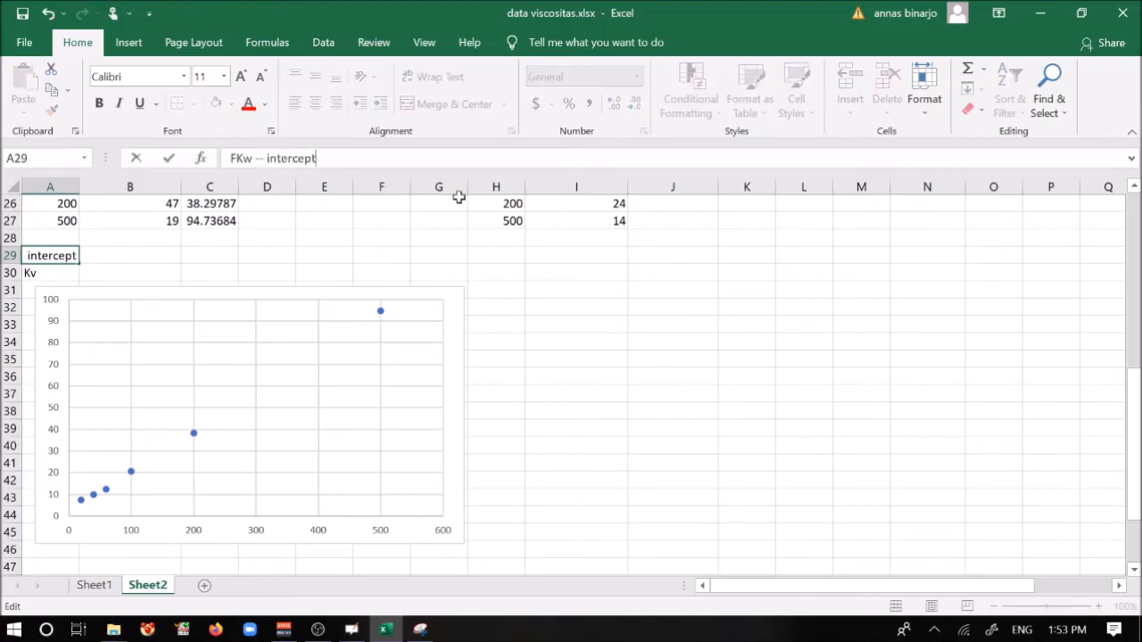
{"action": "type", "text": " d"}
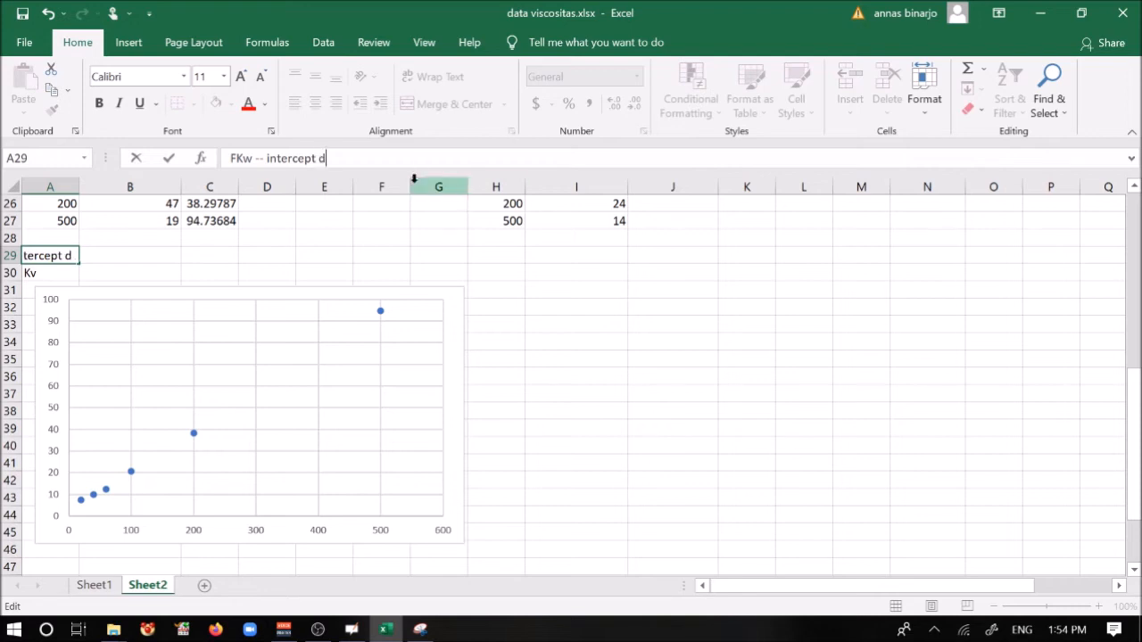
{"action": "type", "text": "g sb x"}
{"action": "key", "text": "Return"}
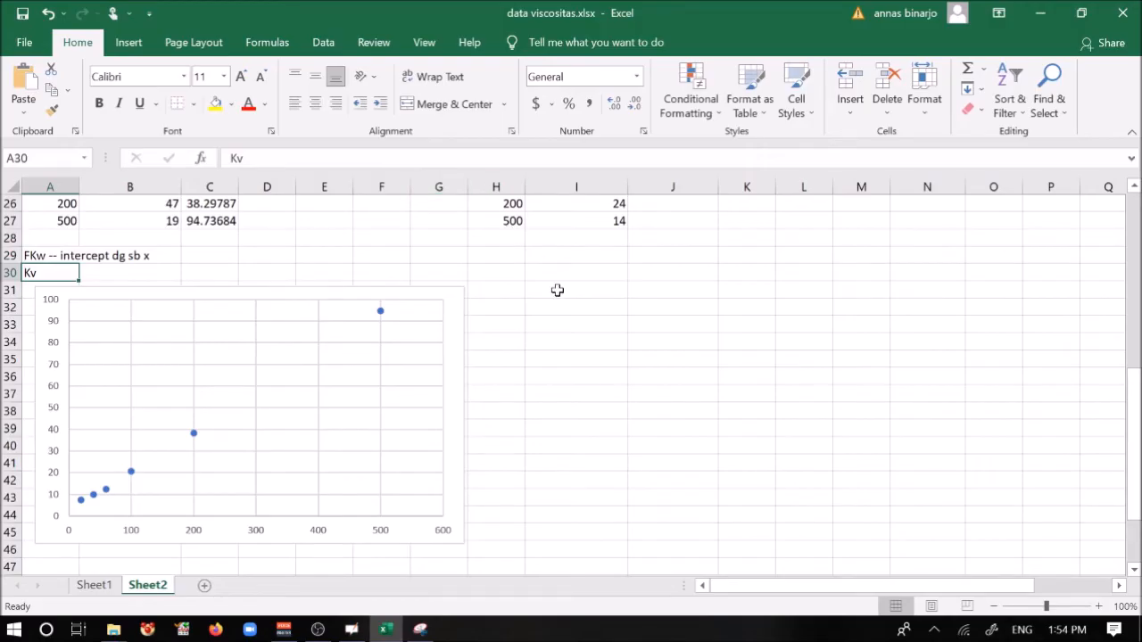
- Enter the line equation "y = bx+a" in A47 below the chart, with labels "b" in A48 and "a" in A49
{"action": "scroll", "coordinate": [657, 326], "scroll_direction": "down", "scroll_amount": 1}
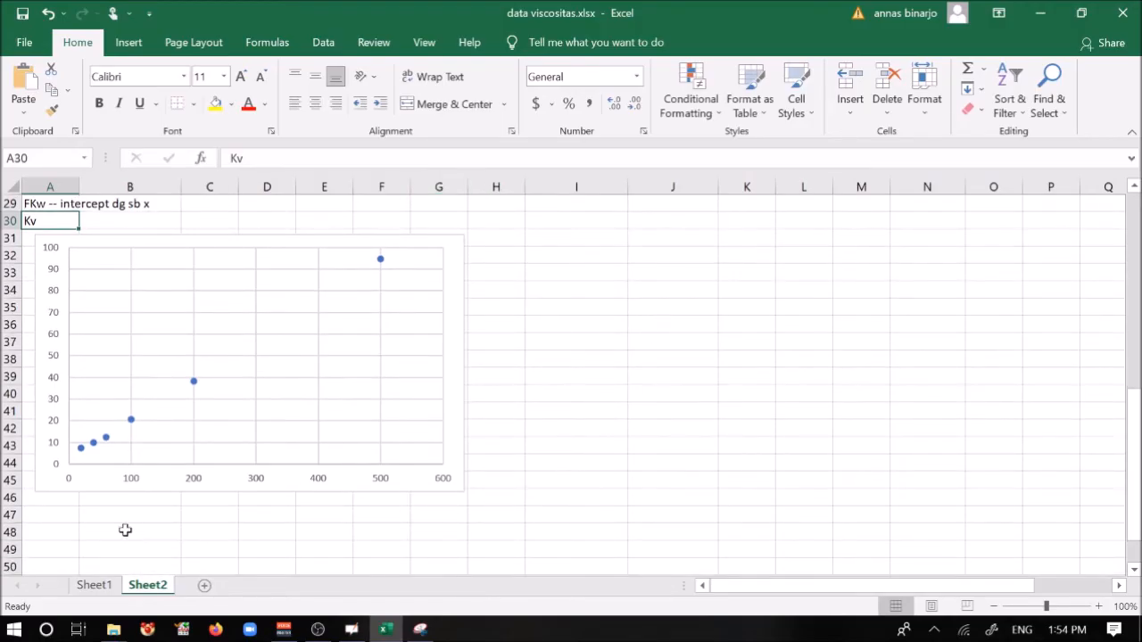
{"action": "left_click", "coordinate": [68, 517]}
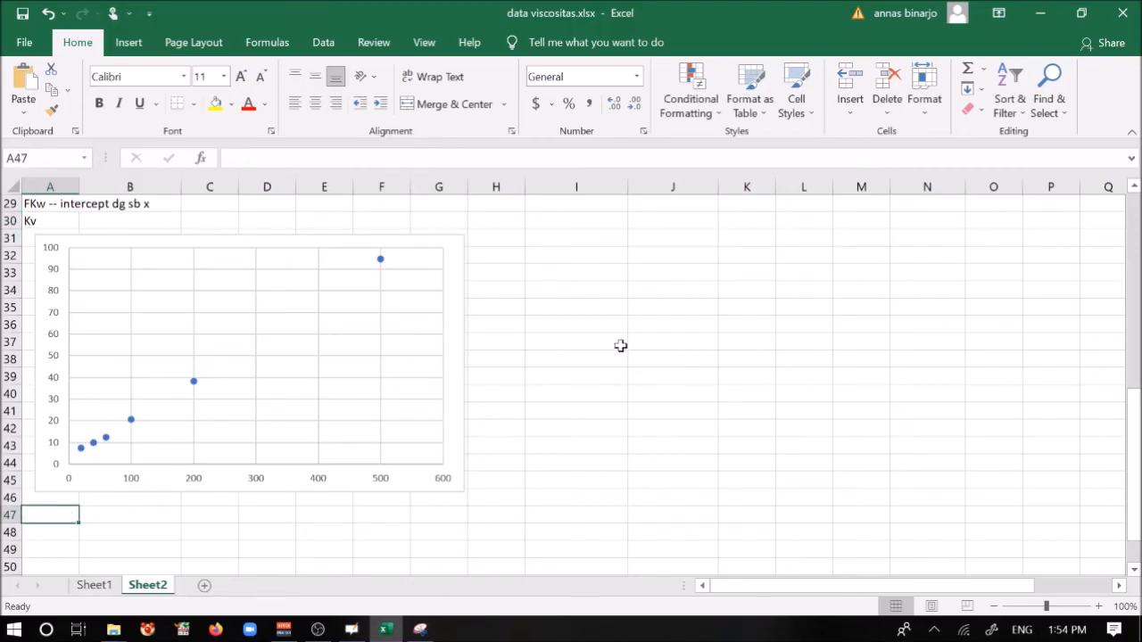
{"action": "type", "text": "y = b"}
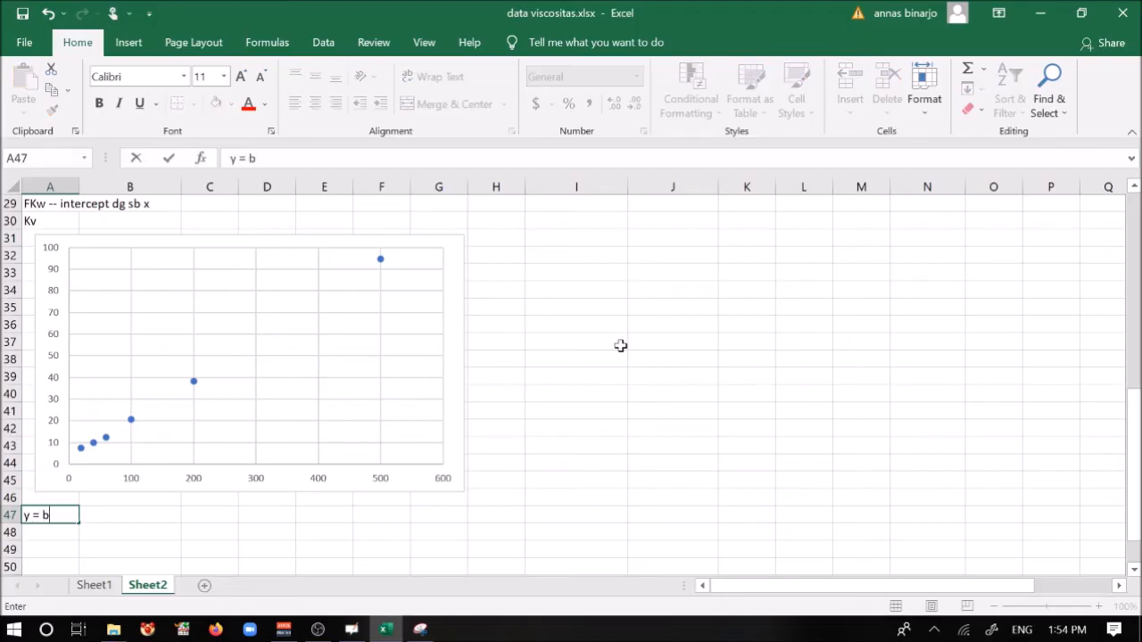
{"action": "type", "text": "x+a"}
{"action": "key", "text": "Return"}
{"action": "type", "text": "b"}
{"action": "key", "text": "Return"}
{"action": "type", "text": "a"}
{"action": "key", "text": "Up"}
- Calculate the slope in B48 with =slope(C22:C27,A22:A27), using rpm as y and load as x
{"action": "key", "text": "Right"}
{"action": "type", "text": "="}
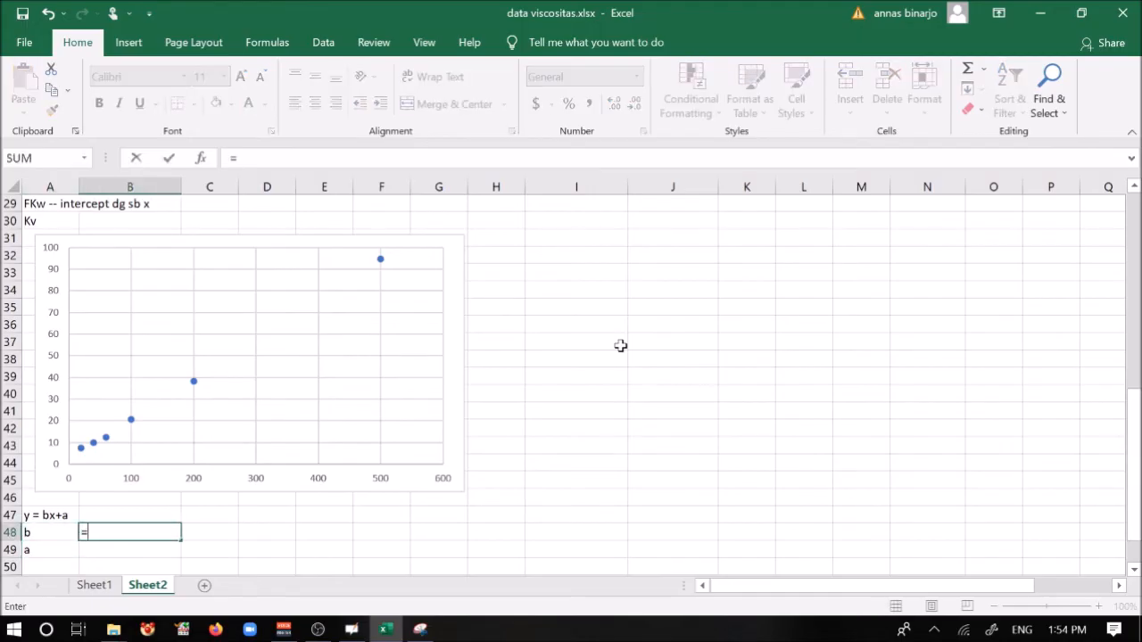
{"action": "type", "text": "slope"}
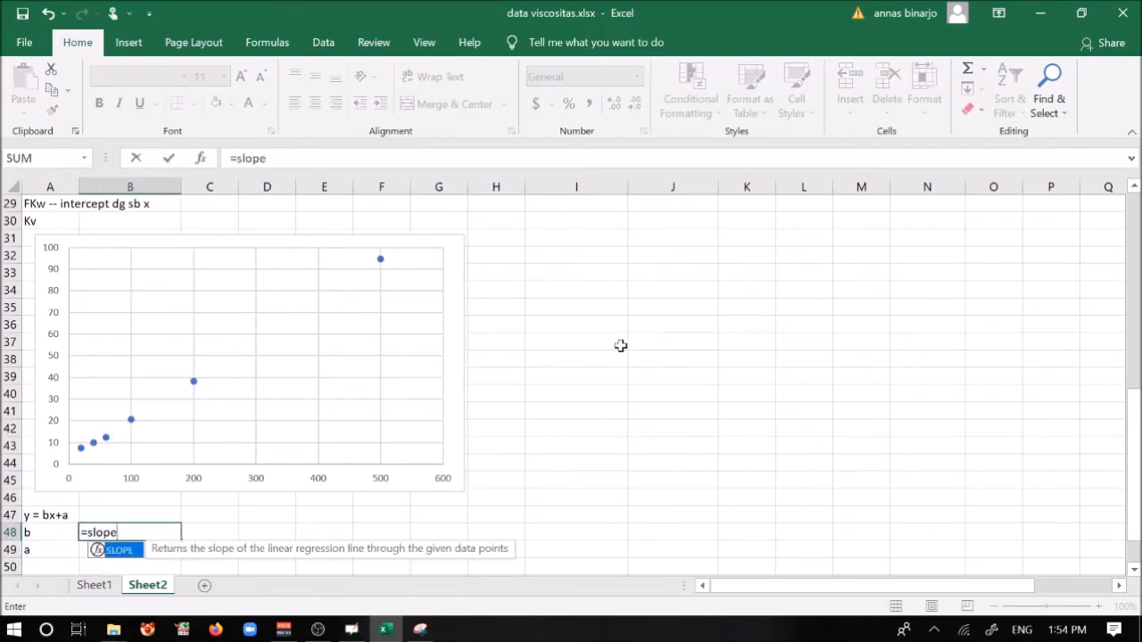
{"action": "type", "text": "("}
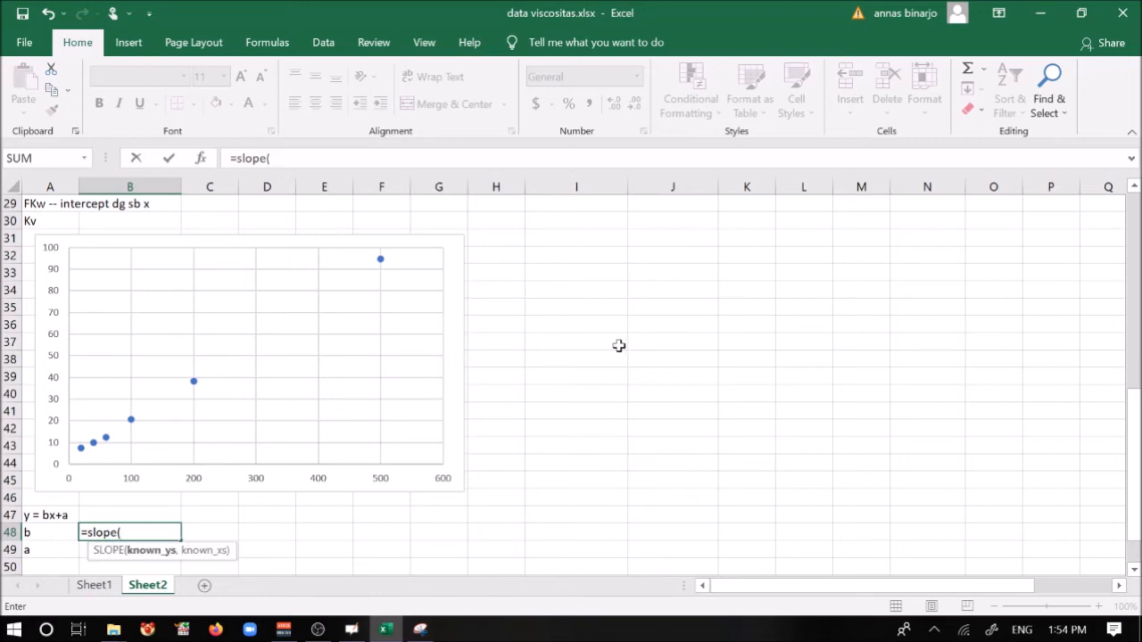
{"action": "scroll", "coordinate": [673, 311], "scroll_direction": "up", "scroll_amount": 3}
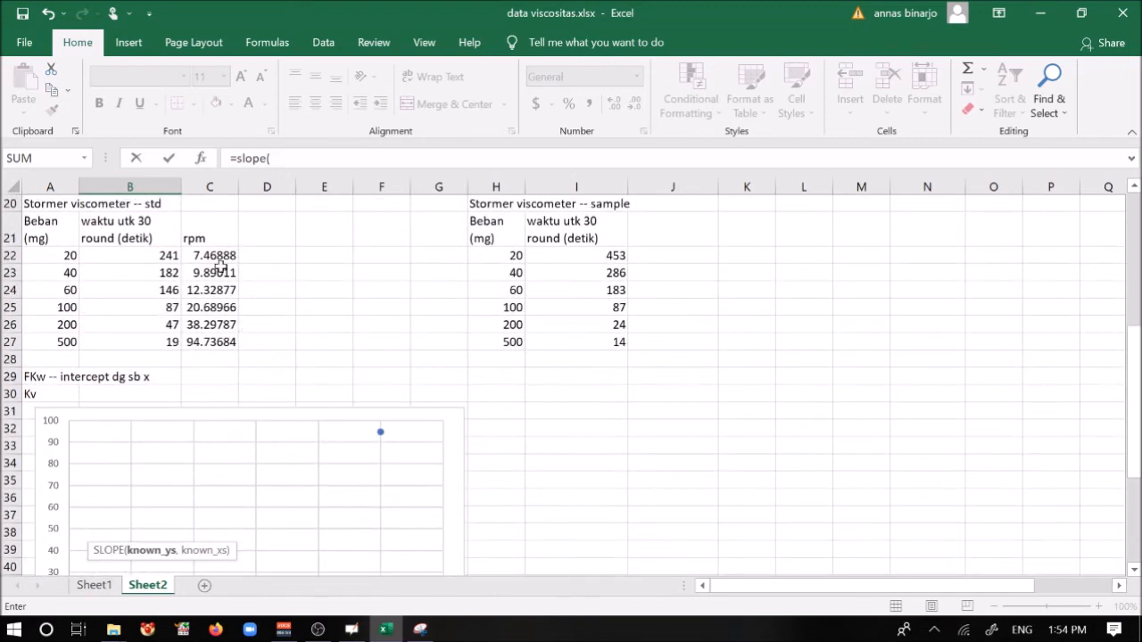
{"action": "left_click_drag", "start_coordinate": [218, 253], "coordinate": [221, 341]}
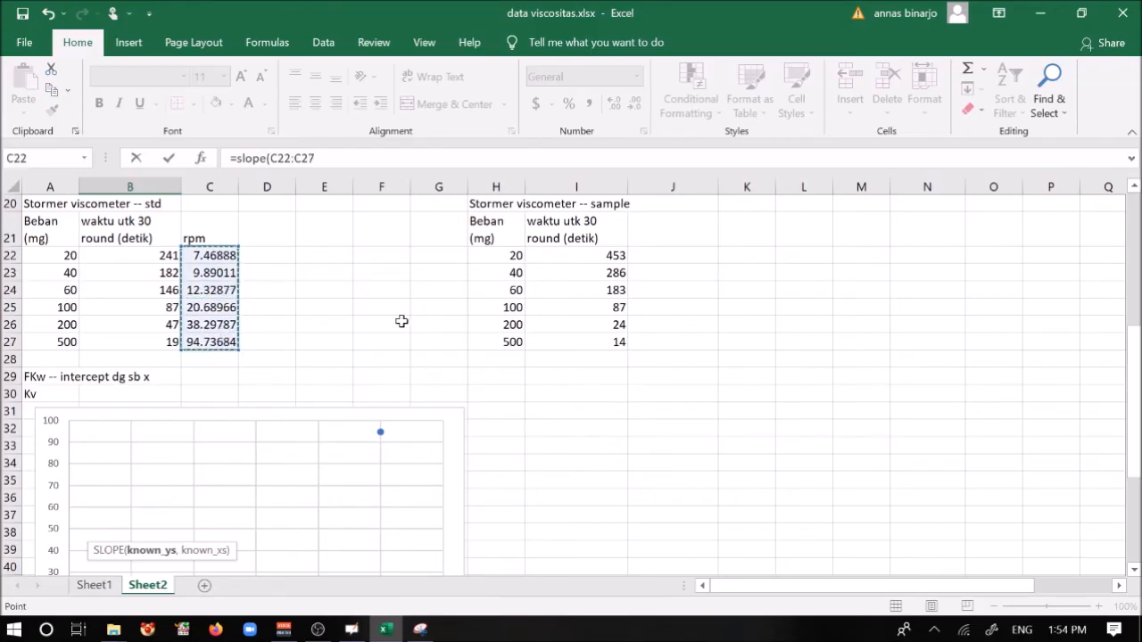
{"action": "type", "text": ","}
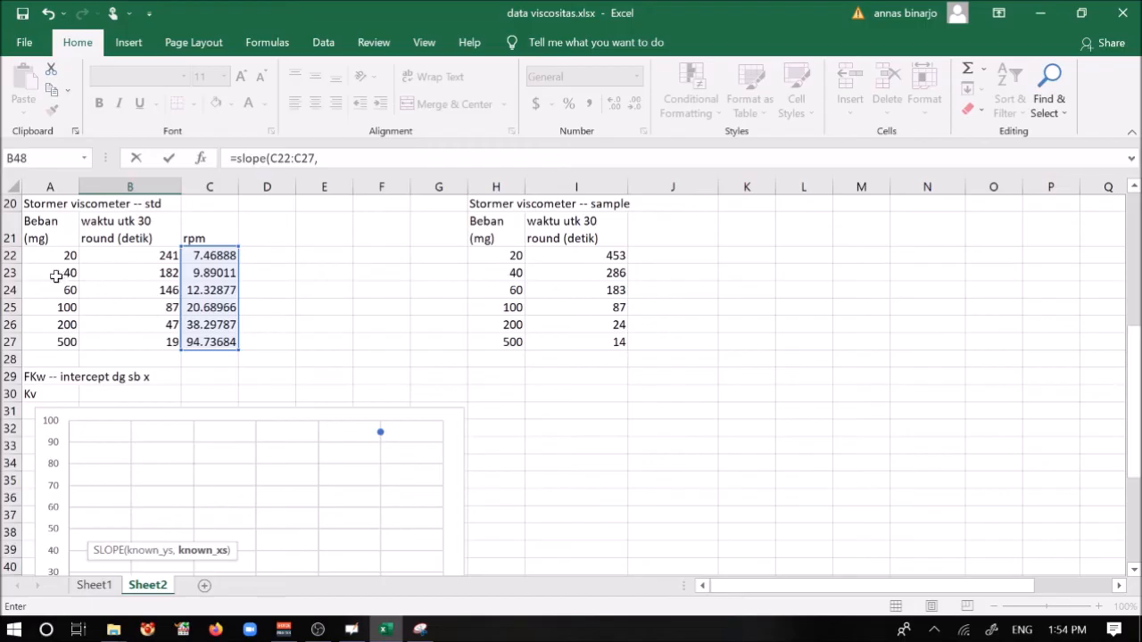
{"action": "left_click_drag", "start_coordinate": [51, 253], "coordinate": [58, 334]}
{"action": "type", "text": ")"}
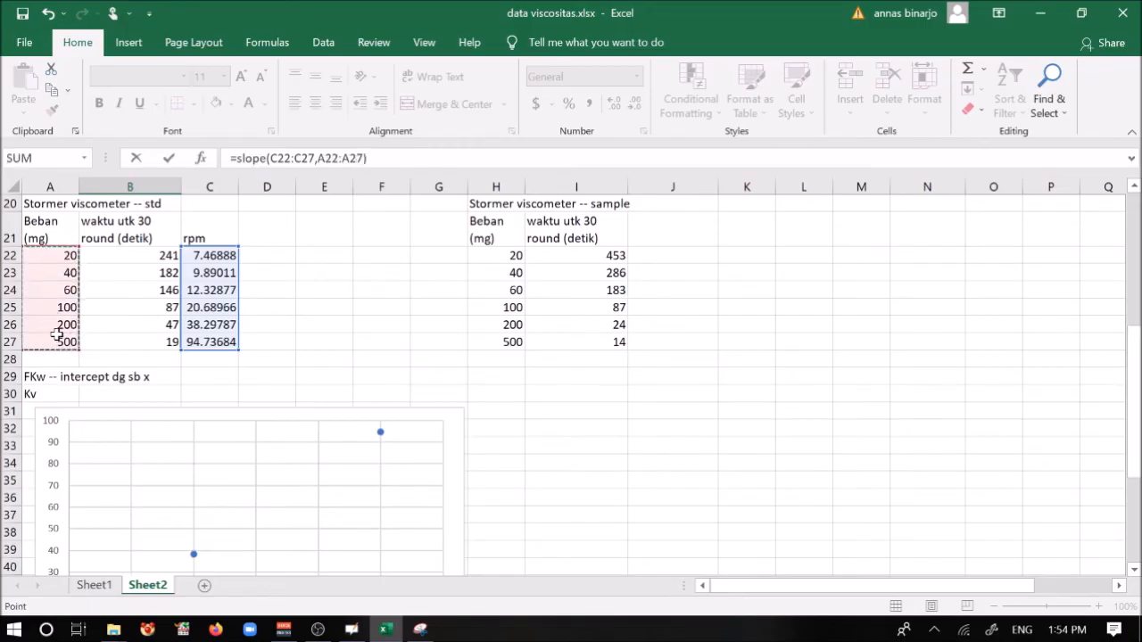
{"action": "key", "text": "Return"}
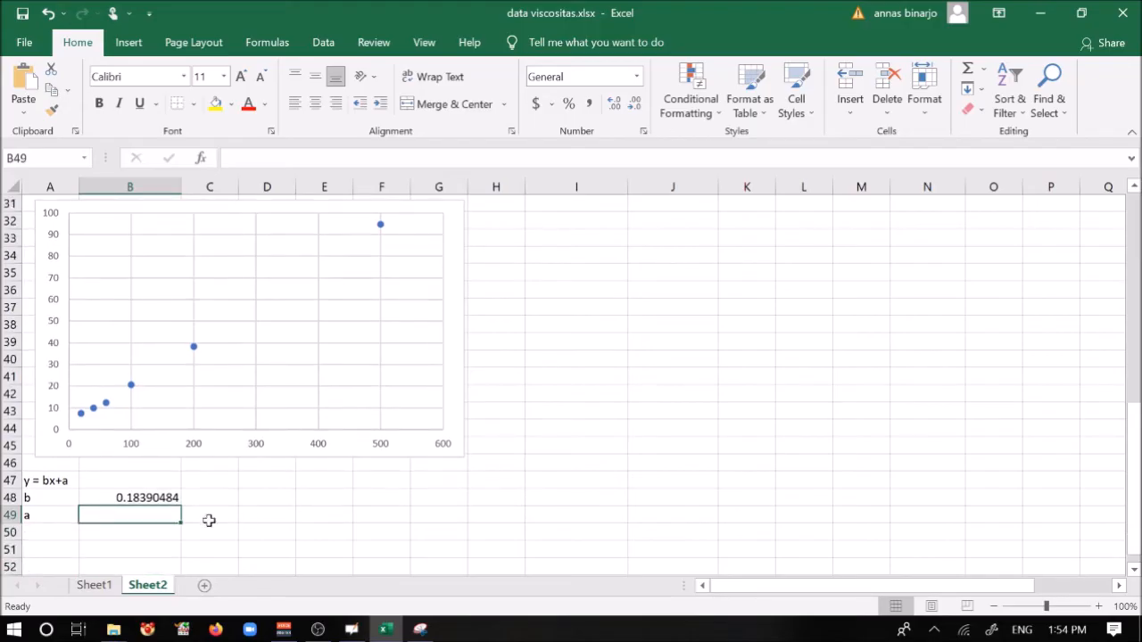
- Calculate the y-intercept in B49 with =intercept(C22:C27,A22:A27)
{"action": "type", "text": "=intercept"}
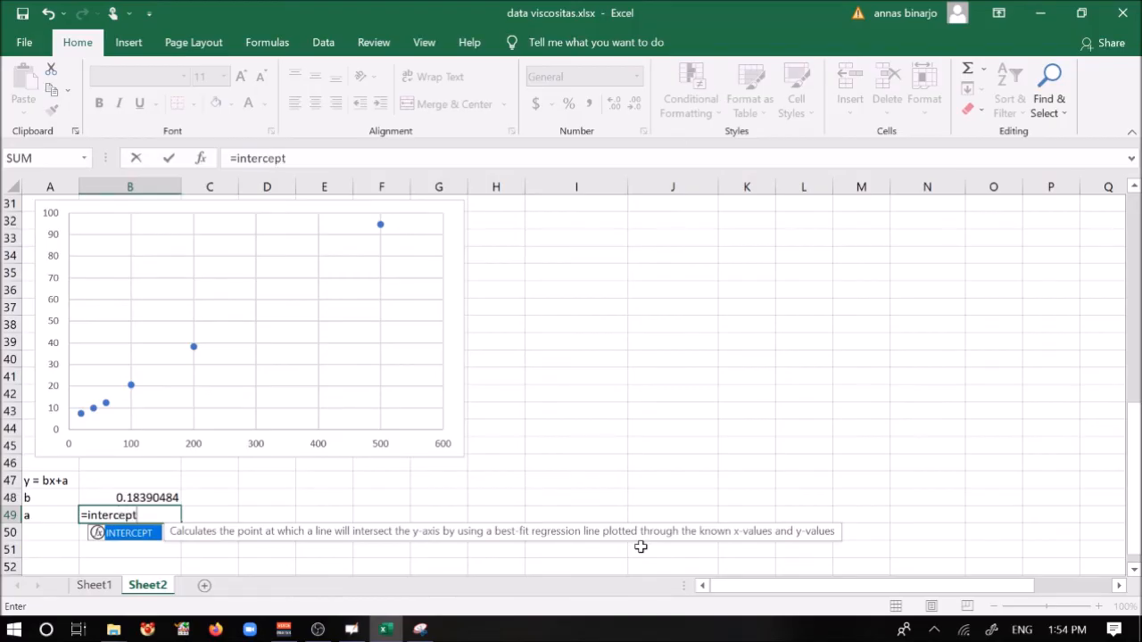
{"action": "type", "text": "("}
{"action": "scroll", "coordinate": [683, 532], "scroll_direction": "up", "scroll_amount": 5}
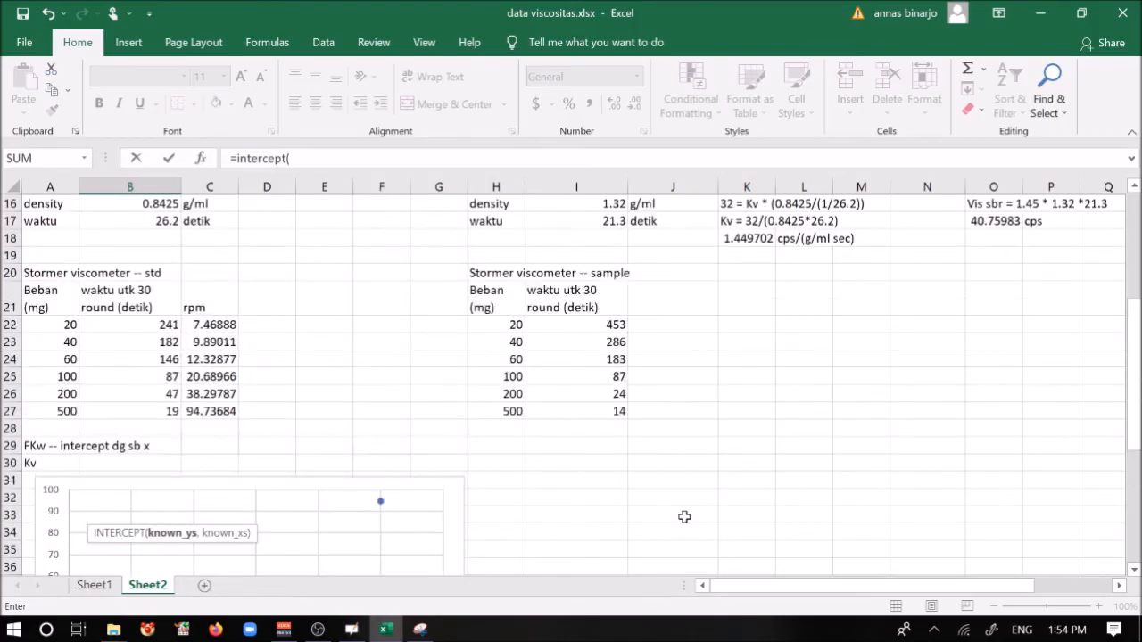
{"action": "scroll", "coordinate": [684, 532], "scroll_direction": "down", "scroll_amount": 2}
{"action": "scroll", "coordinate": [324, 379], "scroll_direction": "up", "scroll_amount": 1}
{"action": "left_click_drag", "start_coordinate": [216, 273], "coordinate": [224, 358]}
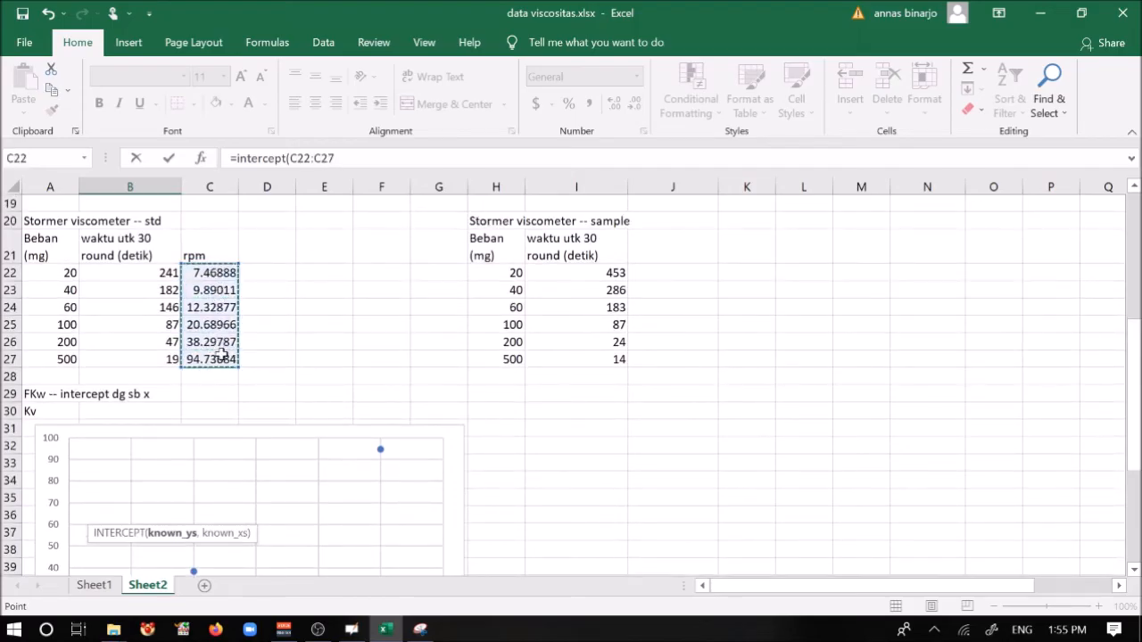
{"action": "type", "text": ","}
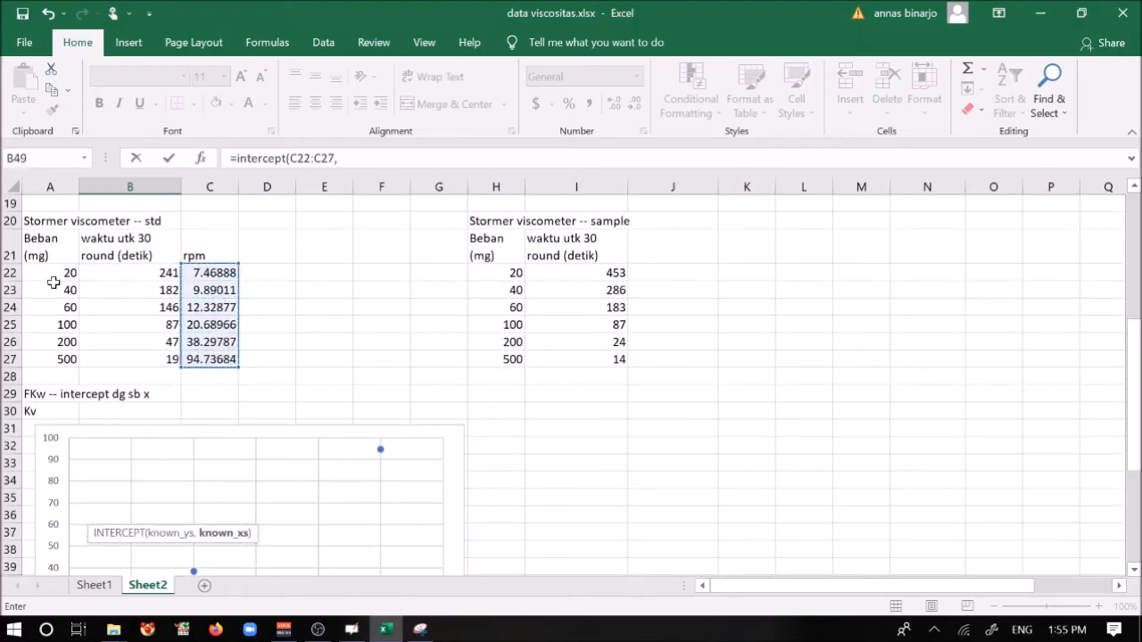
{"action": "left_click_drag", "start_coordinate": [51, 273], "coordinate": [56, 360]}
{"action": "type", "text": ")"}
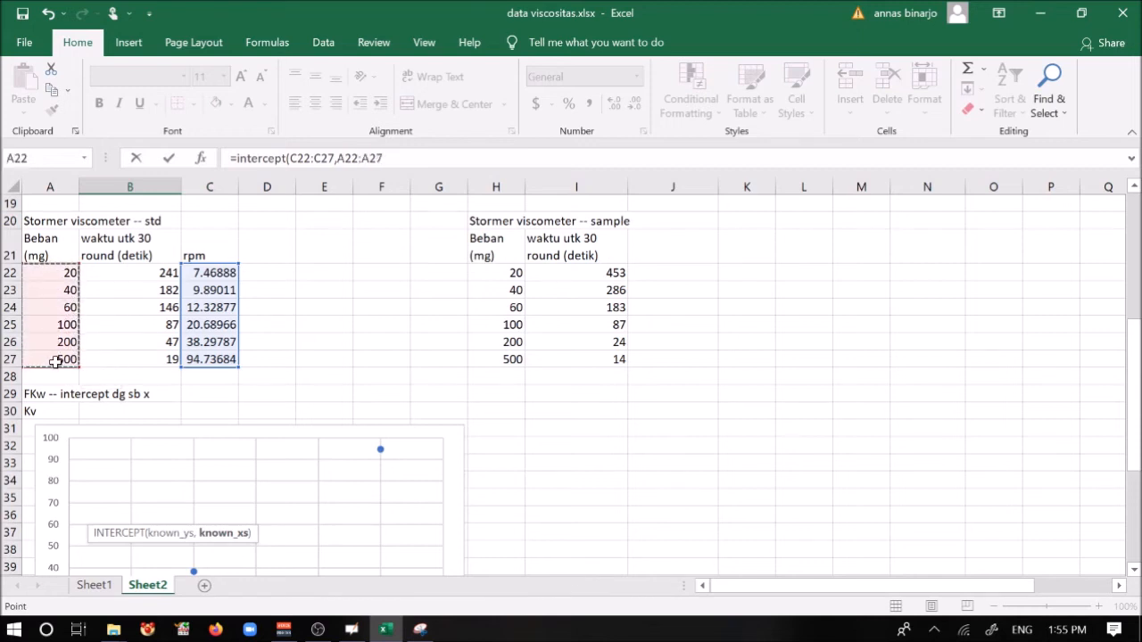
{"action": "key", "text": "Return"}
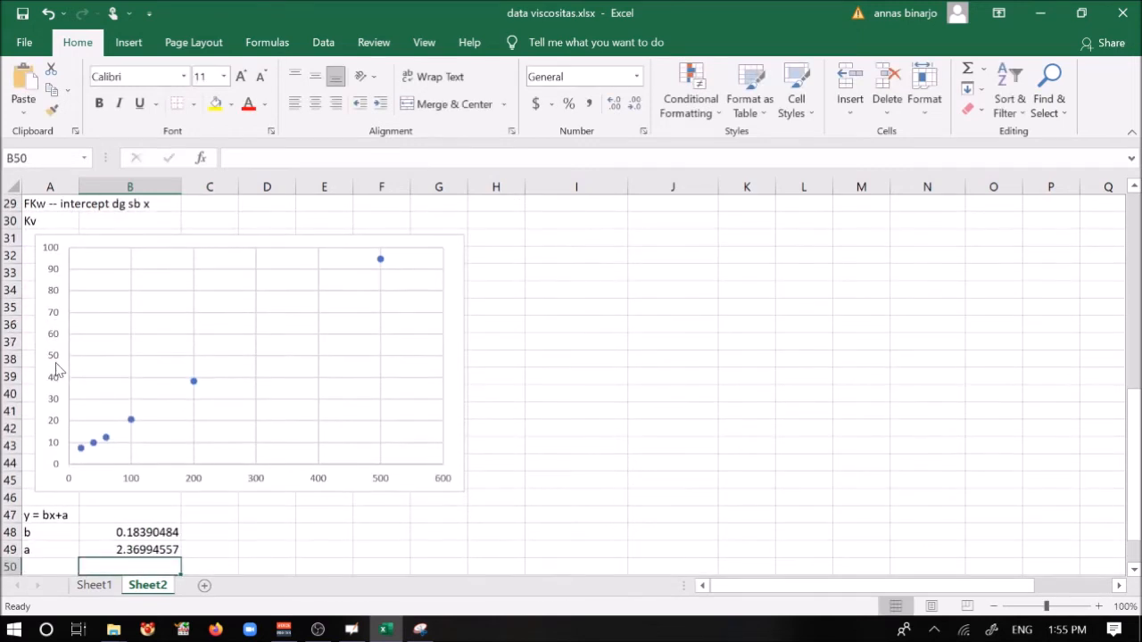
- Add a linear trendline to the data series in the standard's rpm-versus-load scatter chart
{"action": "scroll", "coordinate": [626, 397], "scroll_direction": "down", "scroll_amount": 1}
{"action": "scroll", "coordinate": [660, 386], "scroll_direction": "up", "scroll_amount": 1}
{"action": "left_click", "coordinate": [381, 259]}
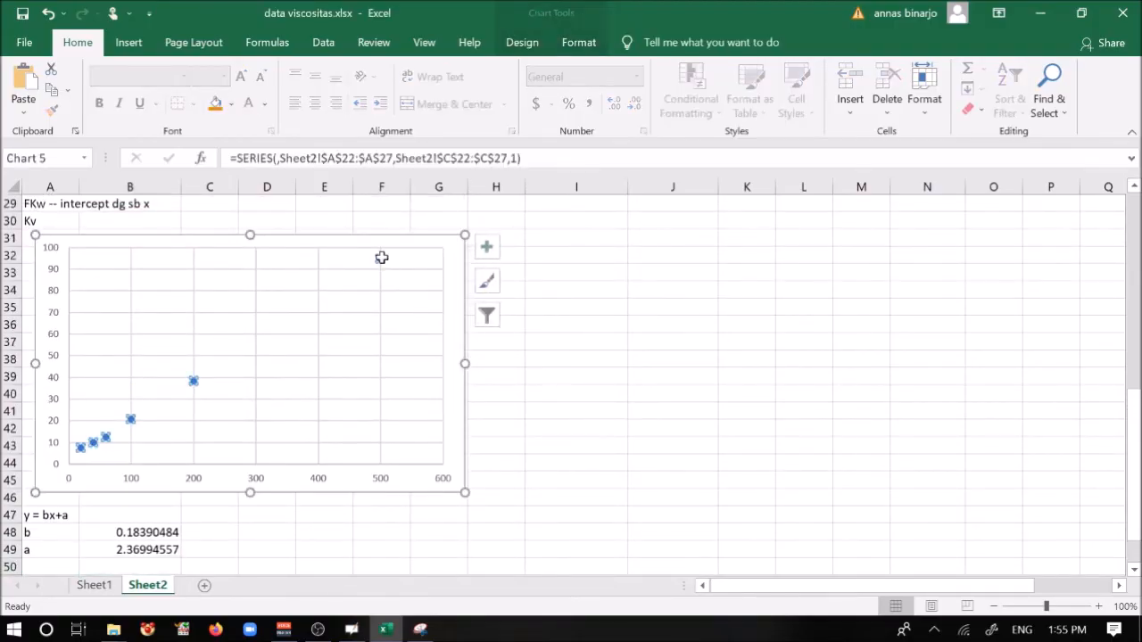
{"action": "right_click", "coordinate": [380, 258]}
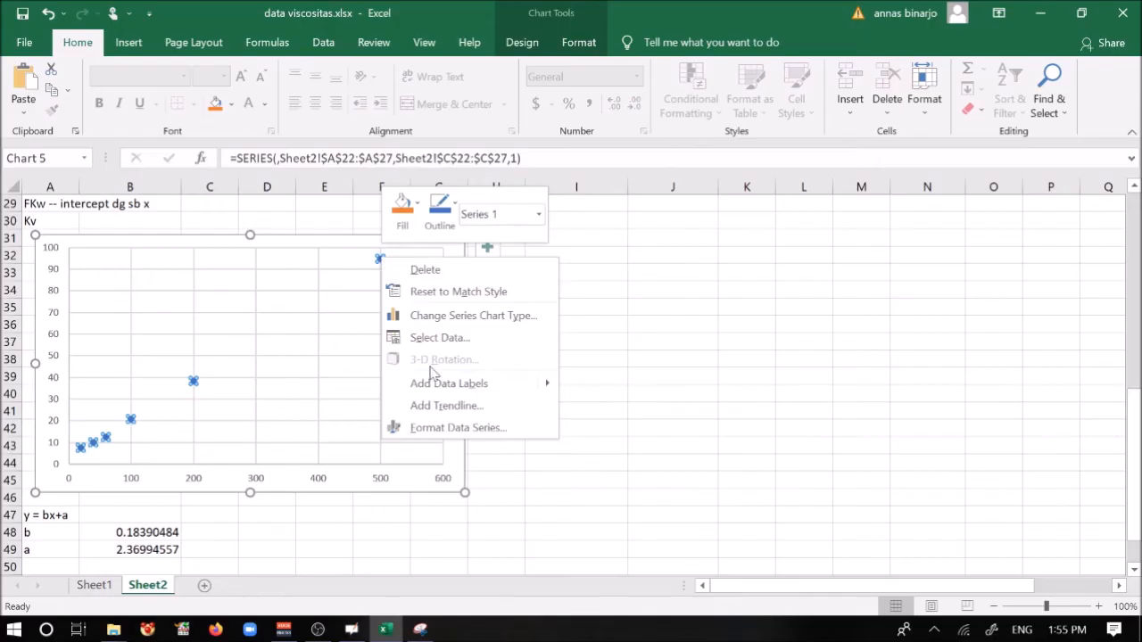
{"action": "left_click", "coordinate": [438, 409]}
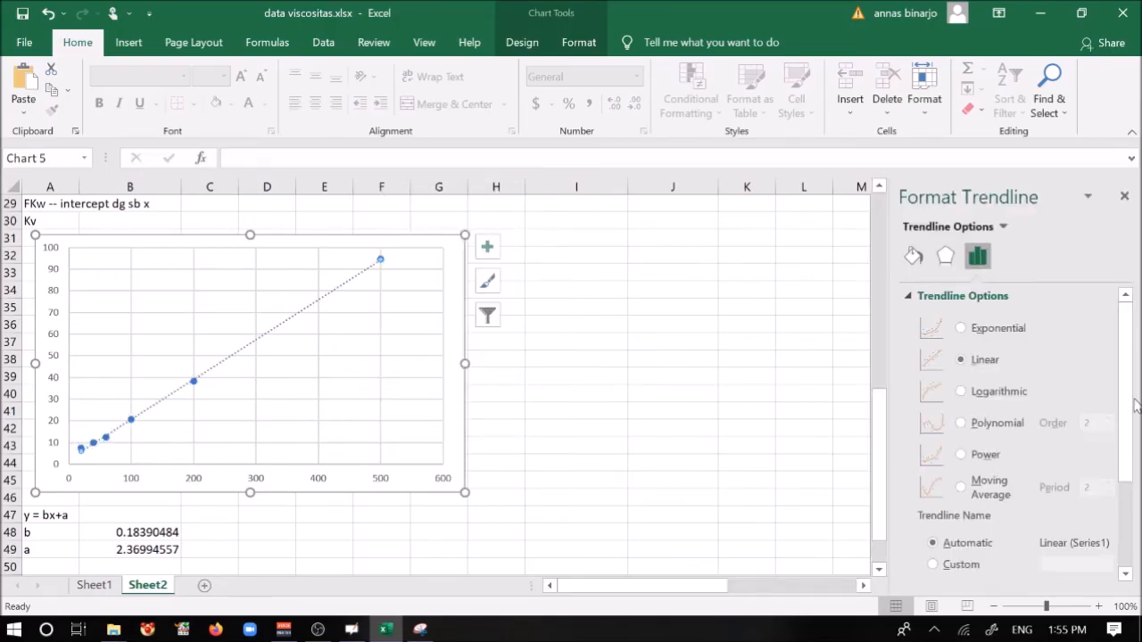
- Display the linear trendline's equation and R-squared value on the standard's rpm-versus-load chart
{"action": "left_click_drag", "start_coordinate": [1130, 403], "coordinate": [1130, 500]}
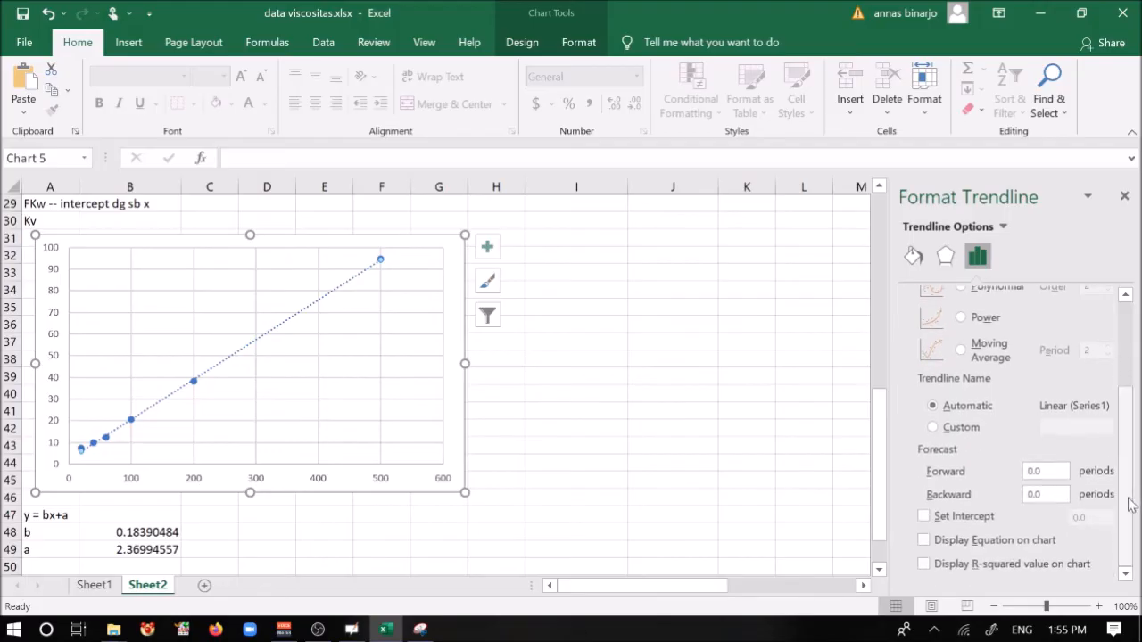
{"action": "left_click", "coordinate": [923, 540]}
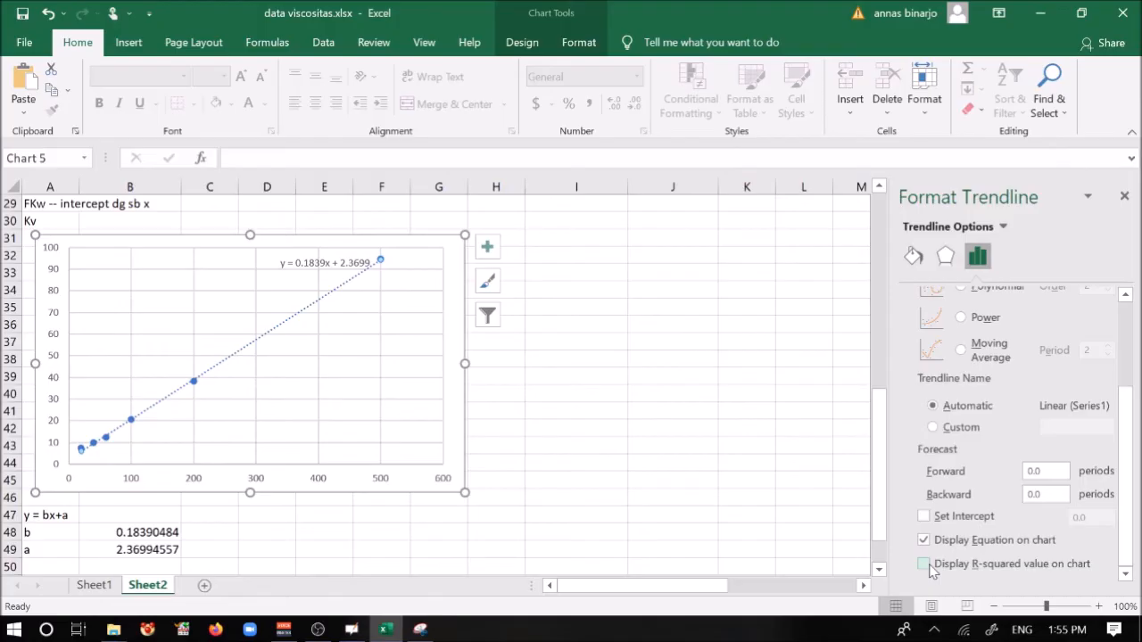
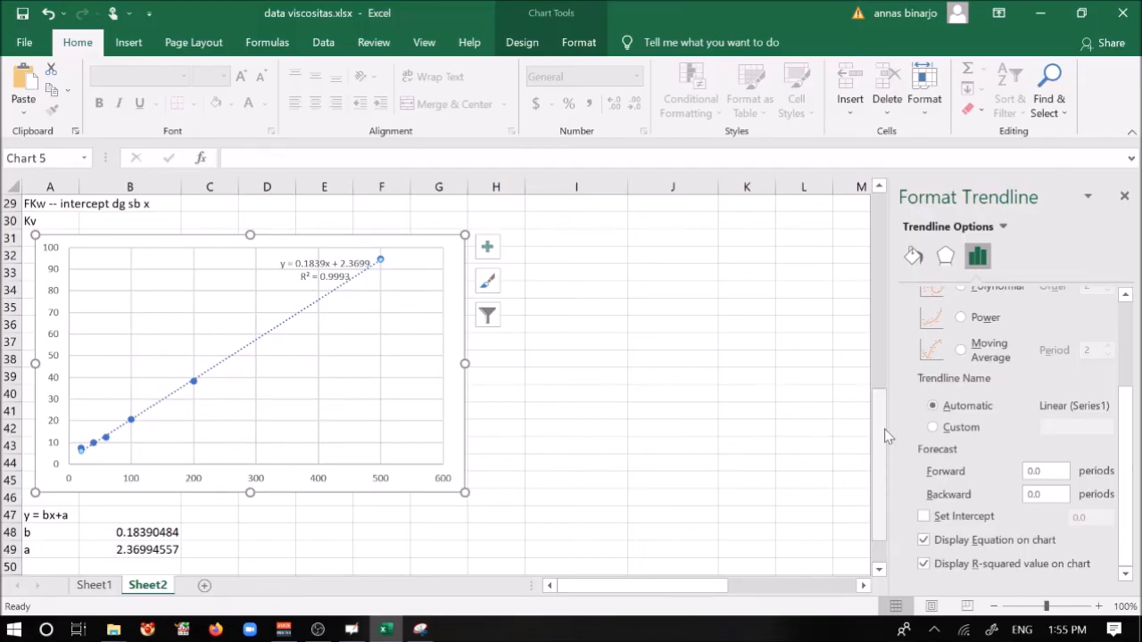
- Enter a note in B47, beside the line equation, reading "tipot dg sb x tjd pada"
{"action": "left_click_drag", "start_coordinate": [888, 435], "coordinate": [883, 448]}
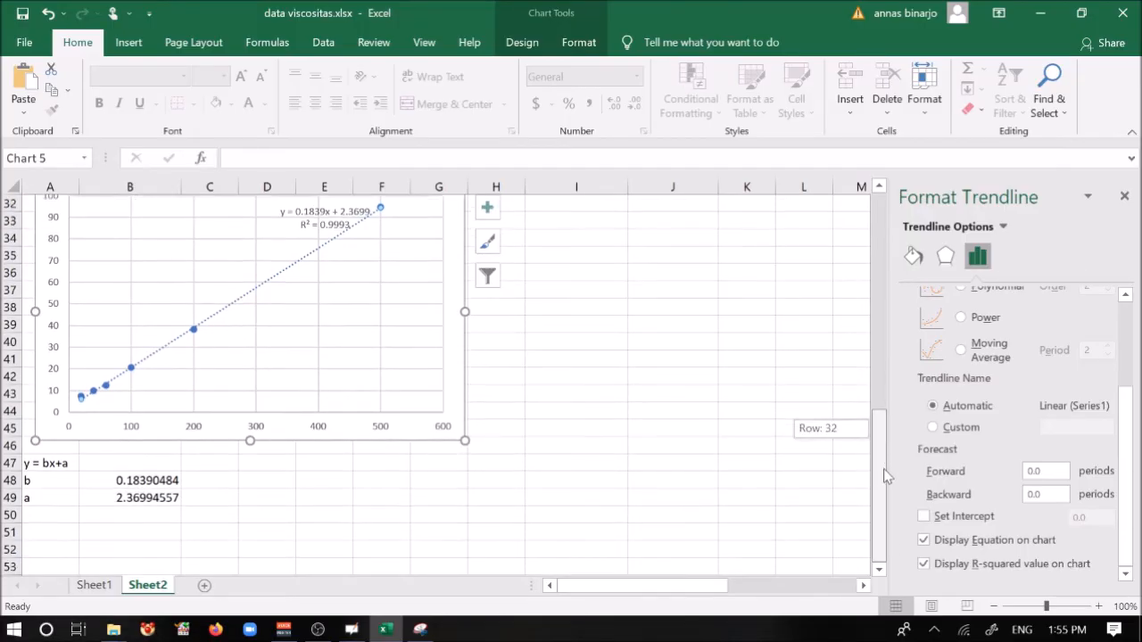
{"action": "left_click", "coordinate": [61, 536]}
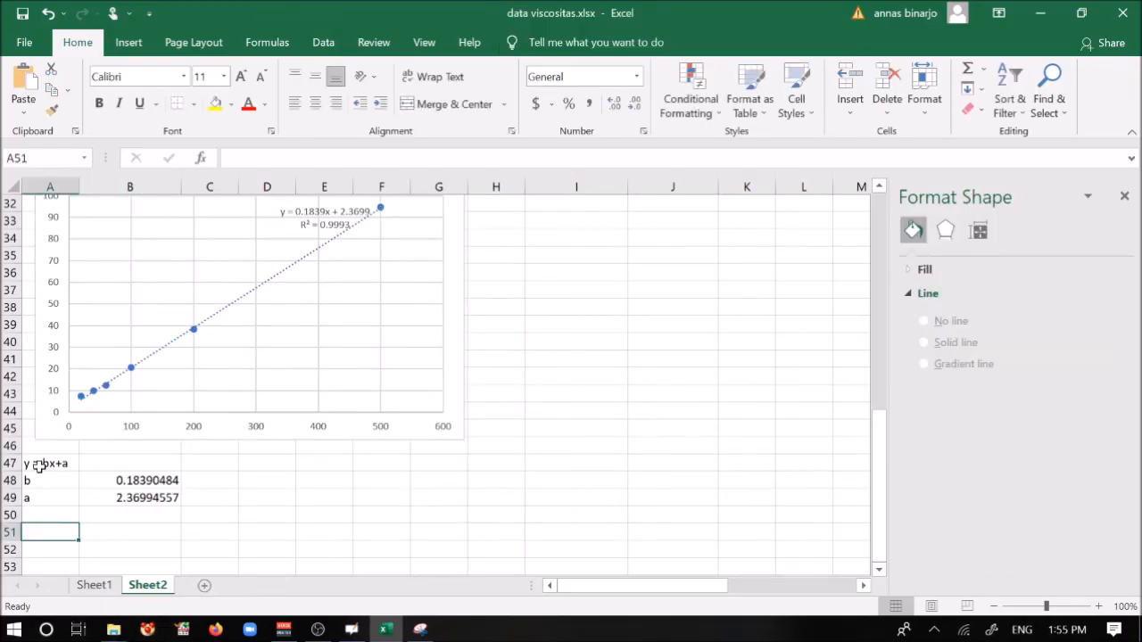
{"action": "left_click", "coordinate": [39, 465]}
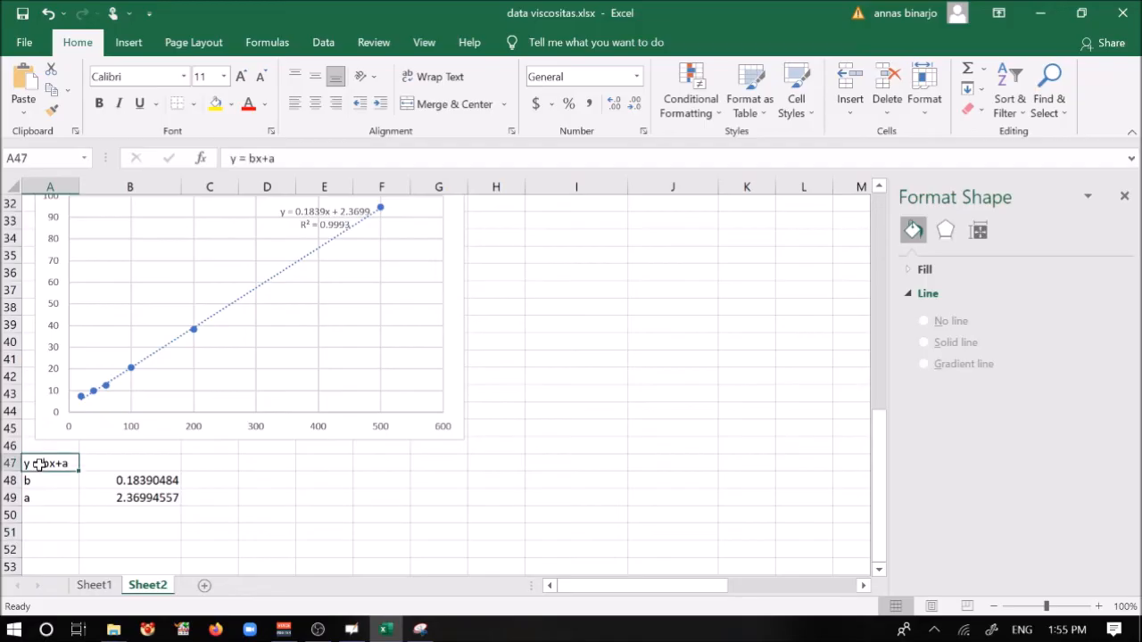
{"action": "left_click", "coordinate": [112, 468]}
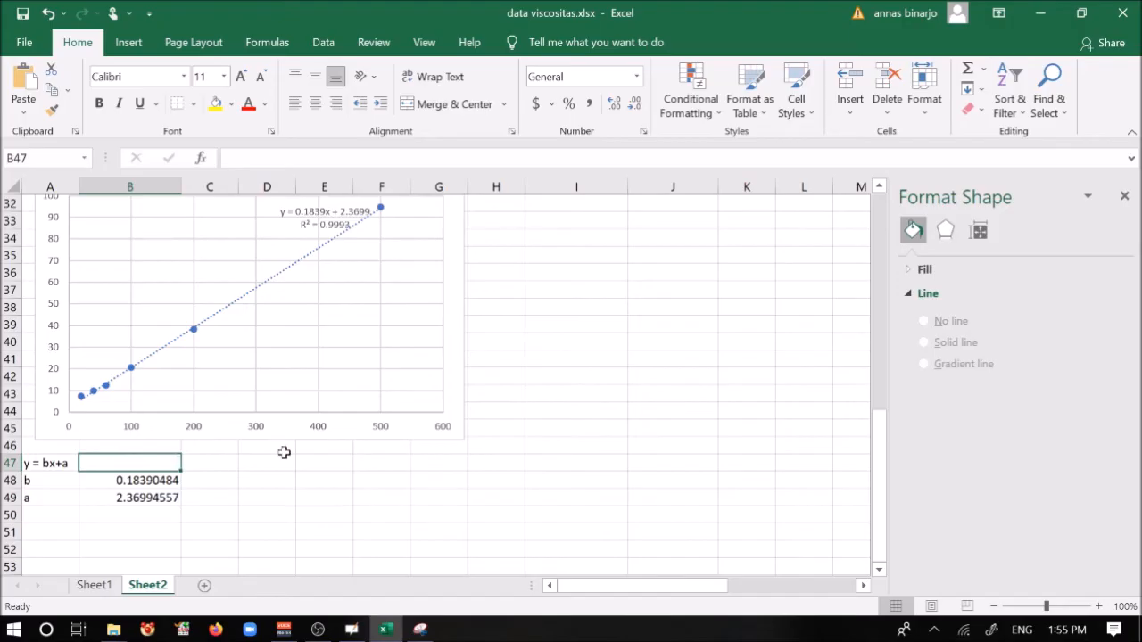
{"action": "type", "text": "tipot"}
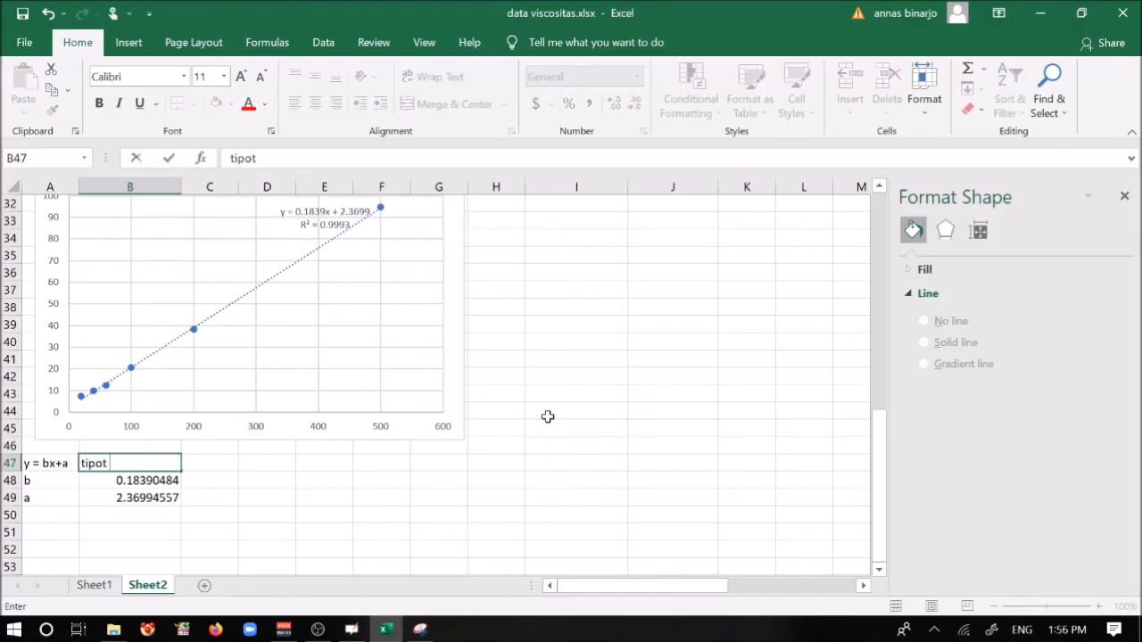
{"action": "type", "text": " dg sb x tjd pada"}
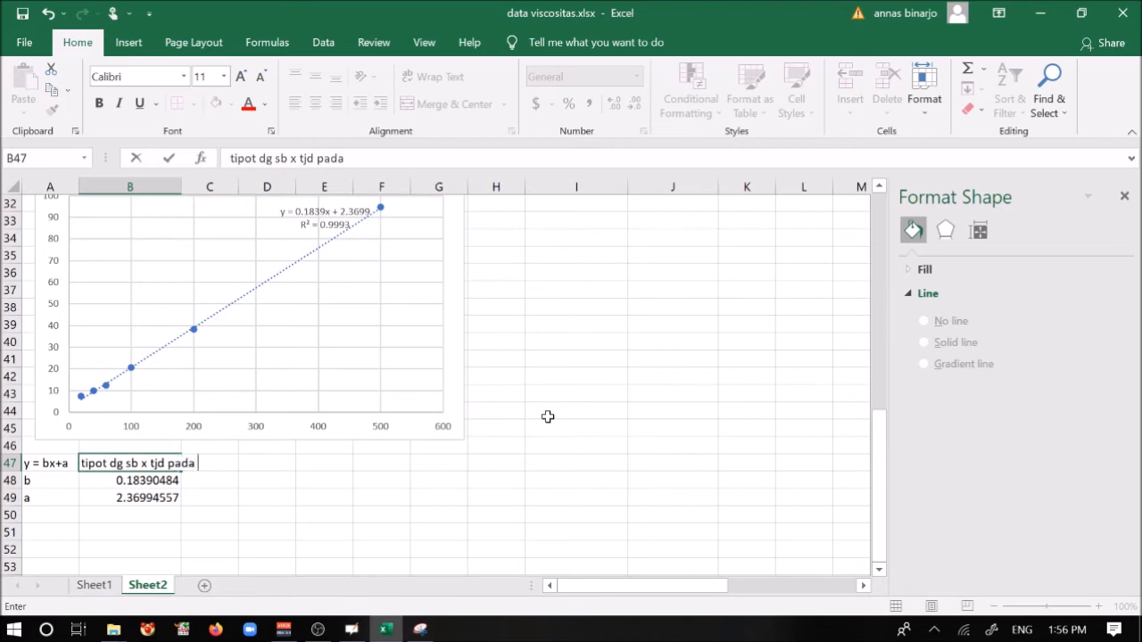
- Complete the B47 note as "tipot dg sb x tjd pada y=0" and label cell A50 "y=0 ---X="
{"action": "type", "text": " y=0"}
{"action": "key", "text": "Return"}
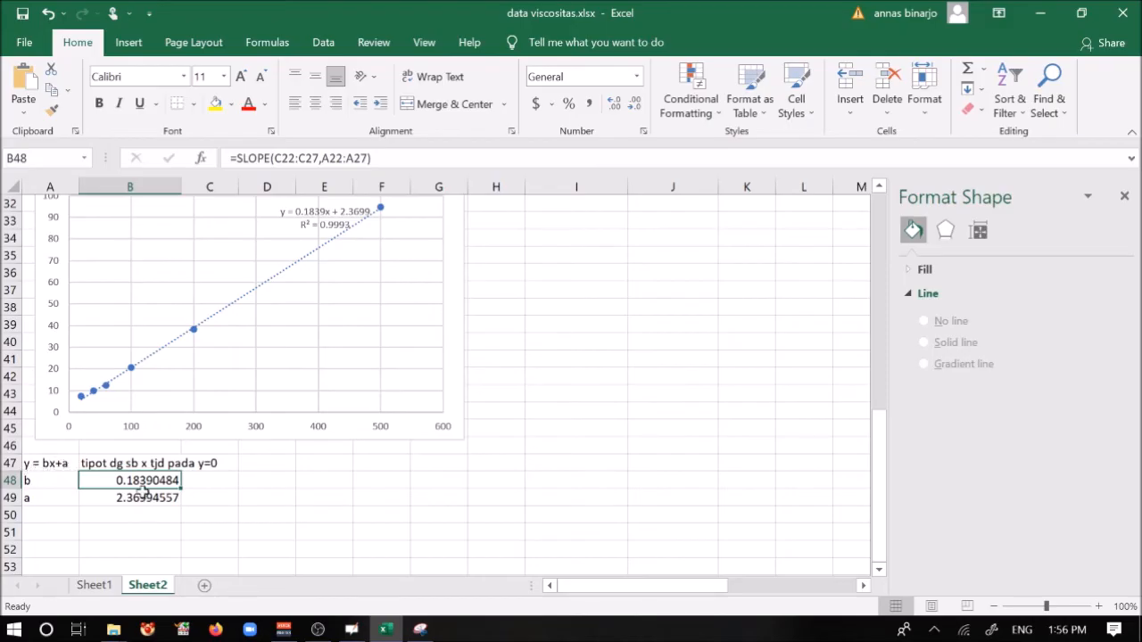
{"action": "left_click", "coordinate": [67, 515]}
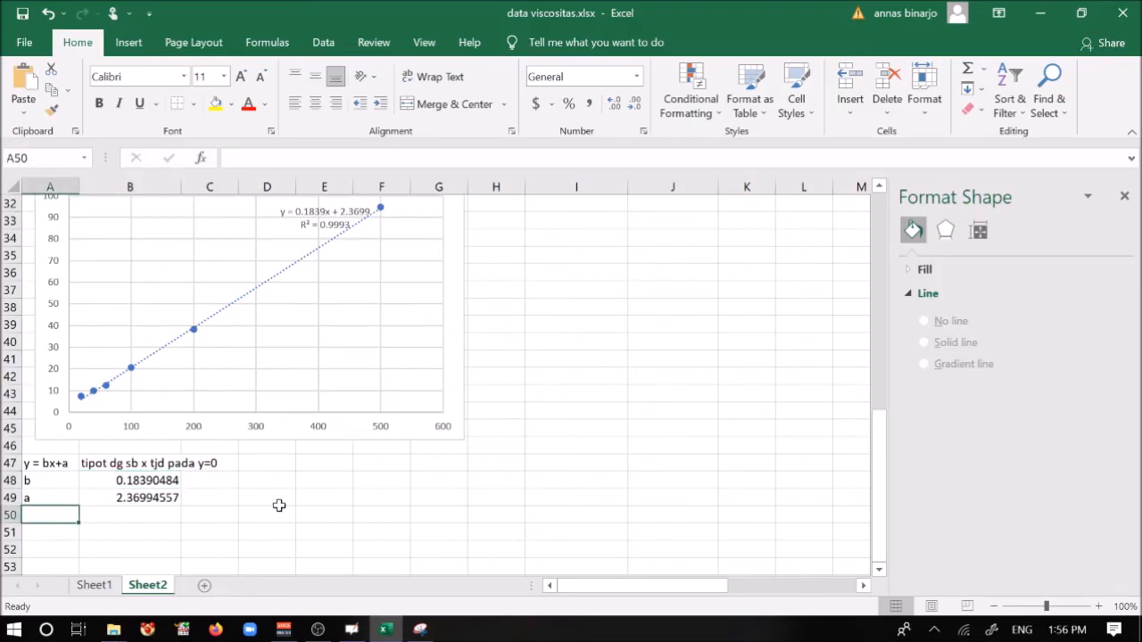
{"action": "type", "text": "y=0 --"}
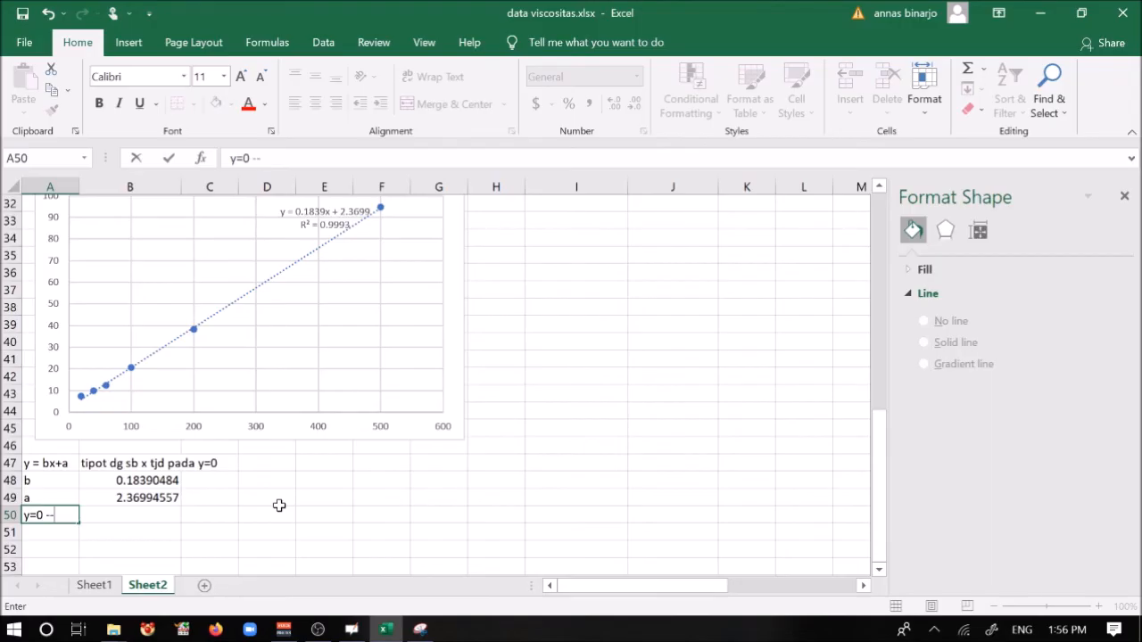
{"action": "type", "text": "-X="}
{"action": "key", "text": "Tab"}
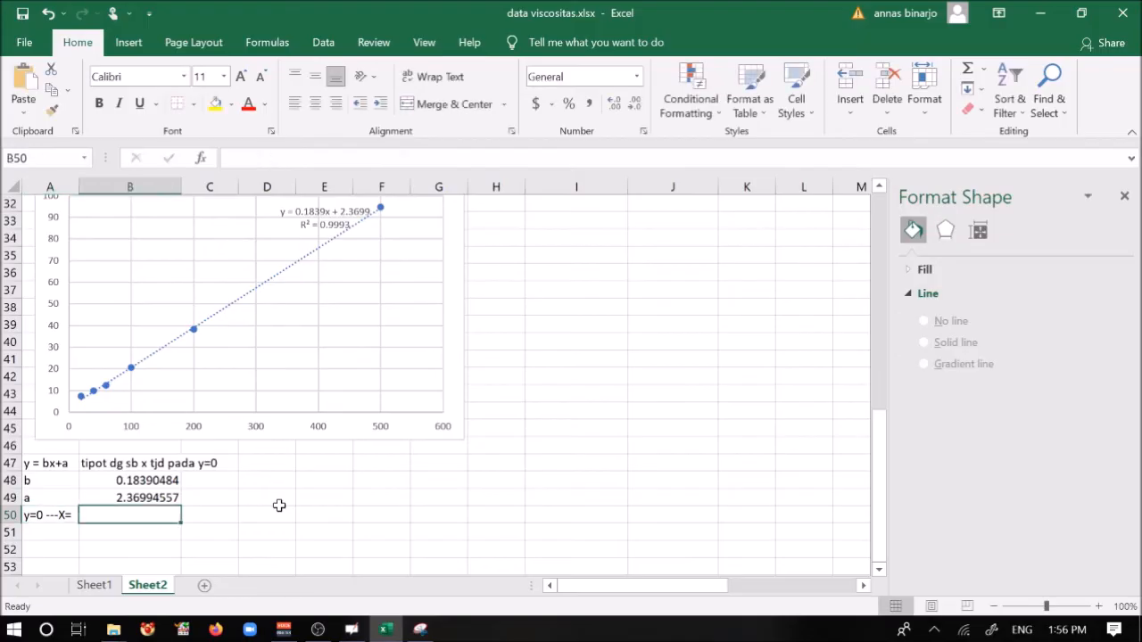
- Calculate the x-intercept in B50 with the formula =-B49/B48
{"action": "type", "text": "="}
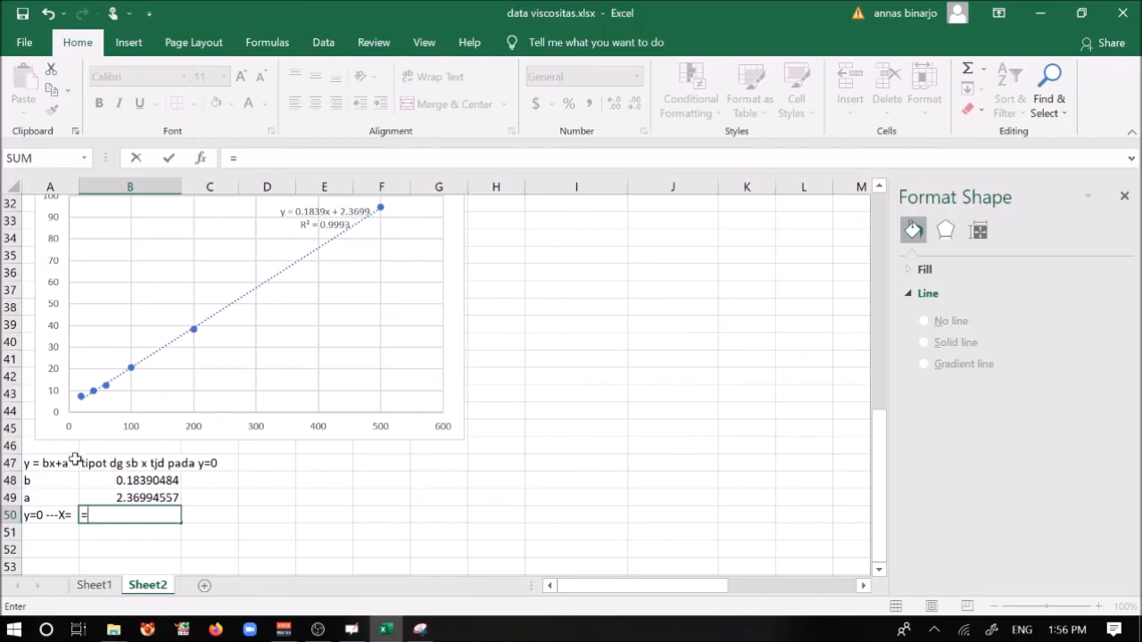
{"action": "type", "text": "-"}
{"action": "left_click", "coordinate": [116, 496]}
{"action": "type", "text": "/"}
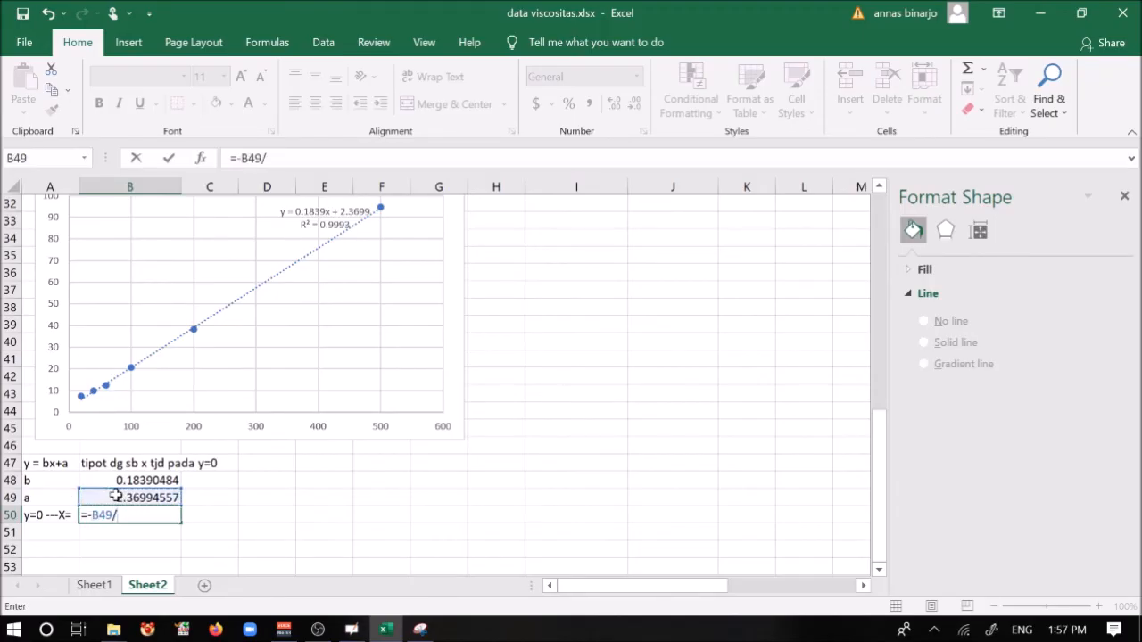
{"action": "left_click", "coordinate": [94, 479]}
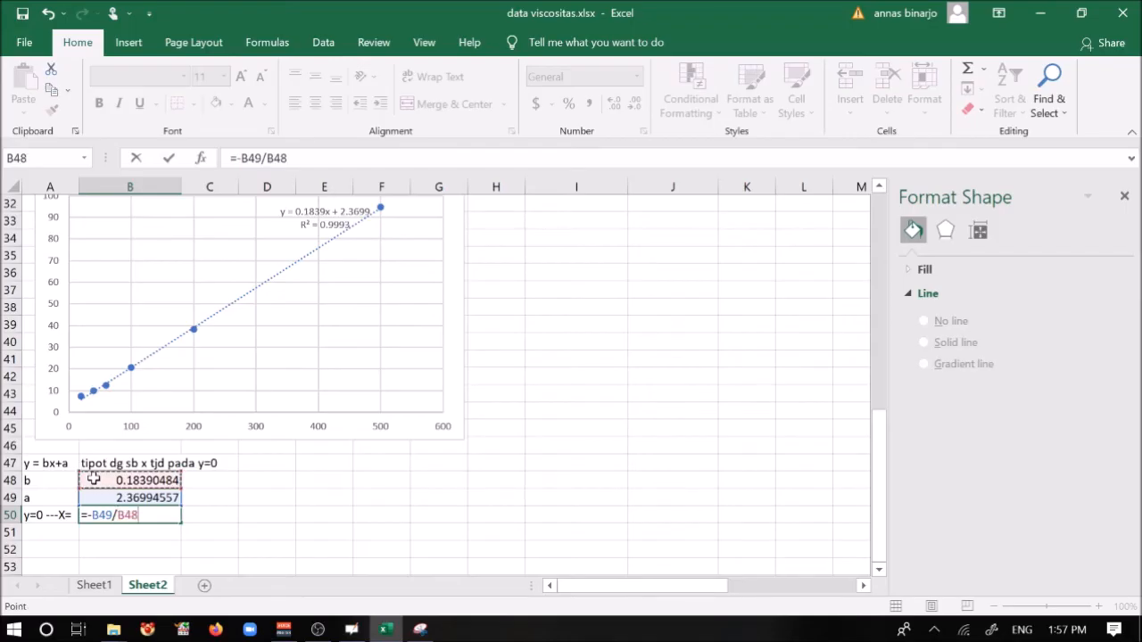
{"action": "key", "text": "Return"}
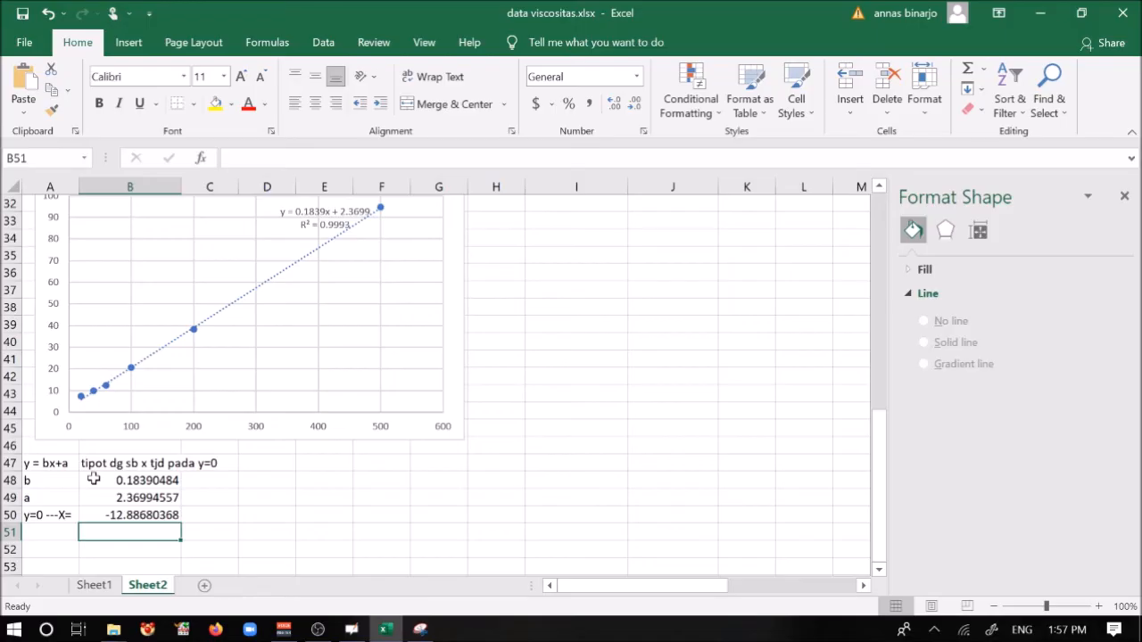
- Enter the unit mg in C50 beside the calculated x value
{"action": "key", "text": "Right"}
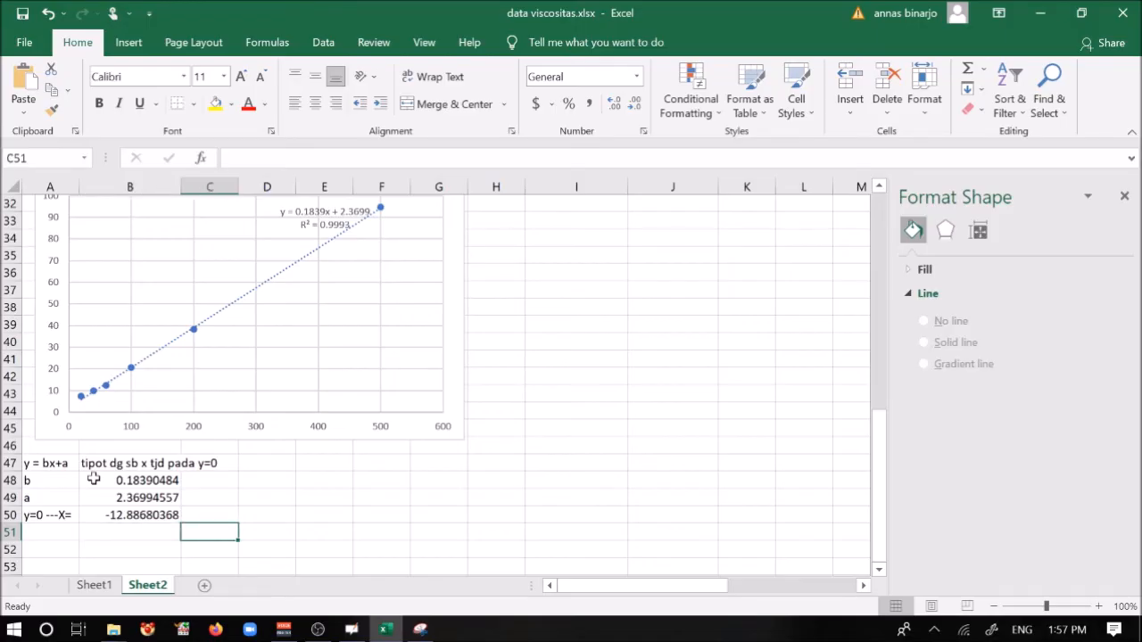
{"action": "key", "text": "Up"}
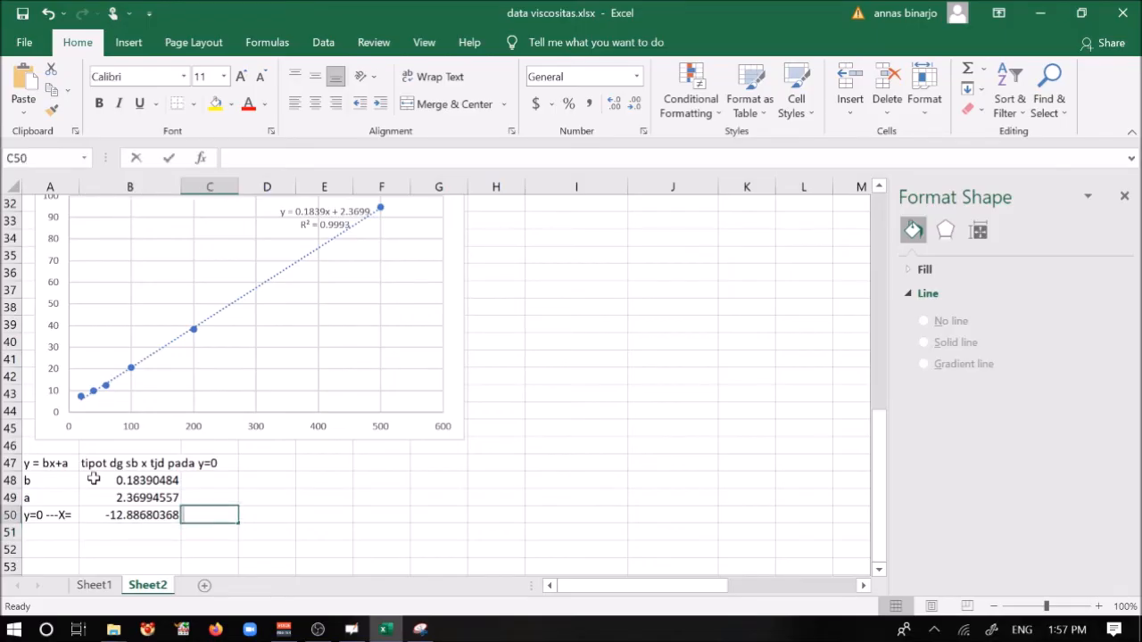
{"action": "type", "text": "mg"}
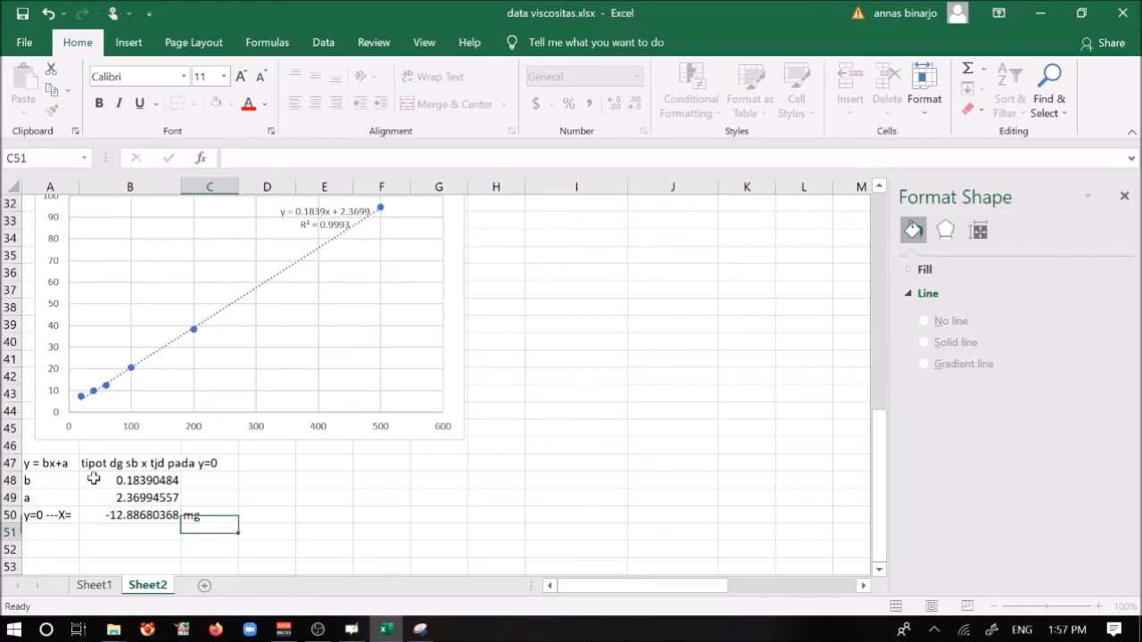
{"action": "key", "text": "Return"}
{"action": "key", "text": "Return"}
{"action": "key", "text": "Left"}
{"action": "key", "text": "Left"}
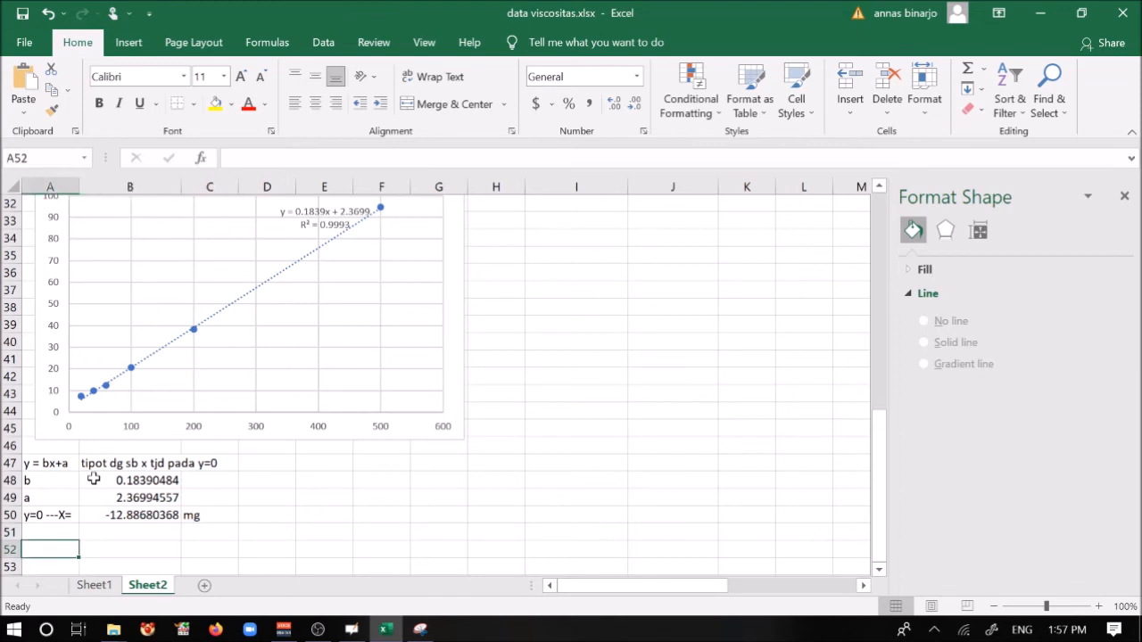
{"action": "type", "text": "KV"}
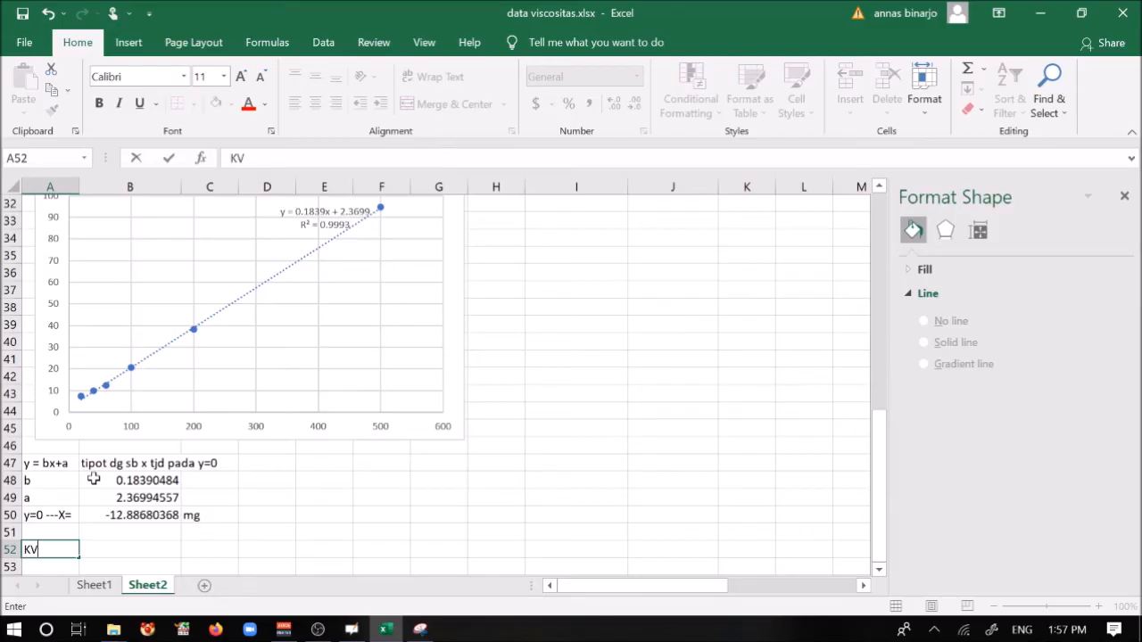
{"action": "key", "text": "BackSpace"}
{"action": "key", "text": "BackSpace"}
- Close the Format Shape pane and copy the equation text "Vis sbr = Kv * Vis terukur" from K15 into A52
{"action": "left_click", "coordinate": [1125, 197]}
{"action": "scroll", "coordinate": [919, 316], "scroll_direction": "up", "scroll_amount": 9}
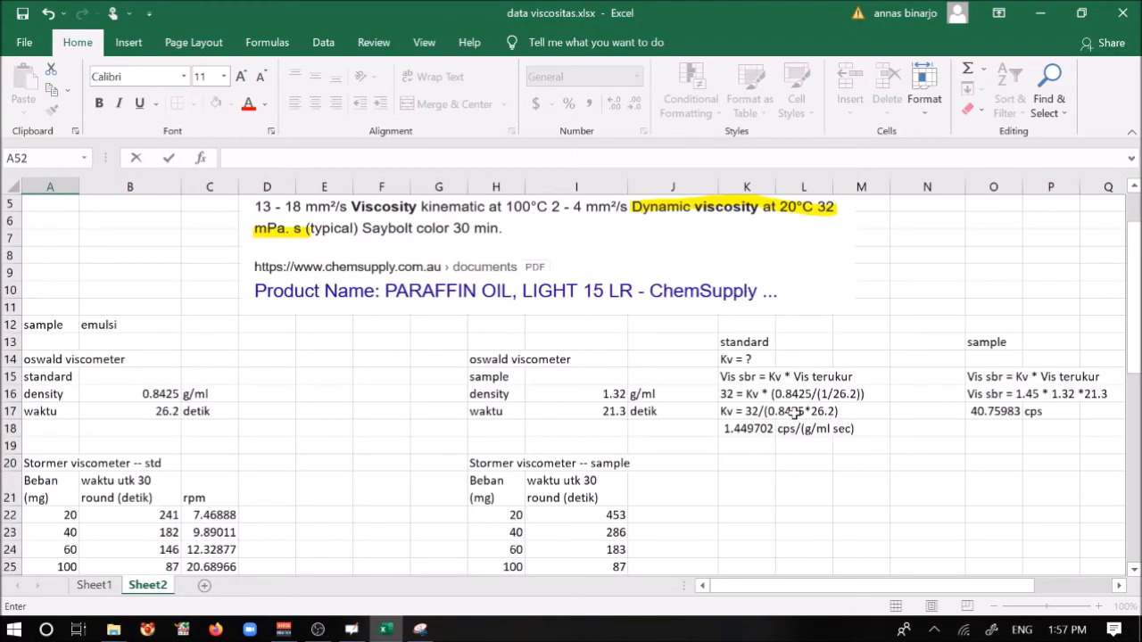
{"action": "left_click", "coordinate": [732, 378]}
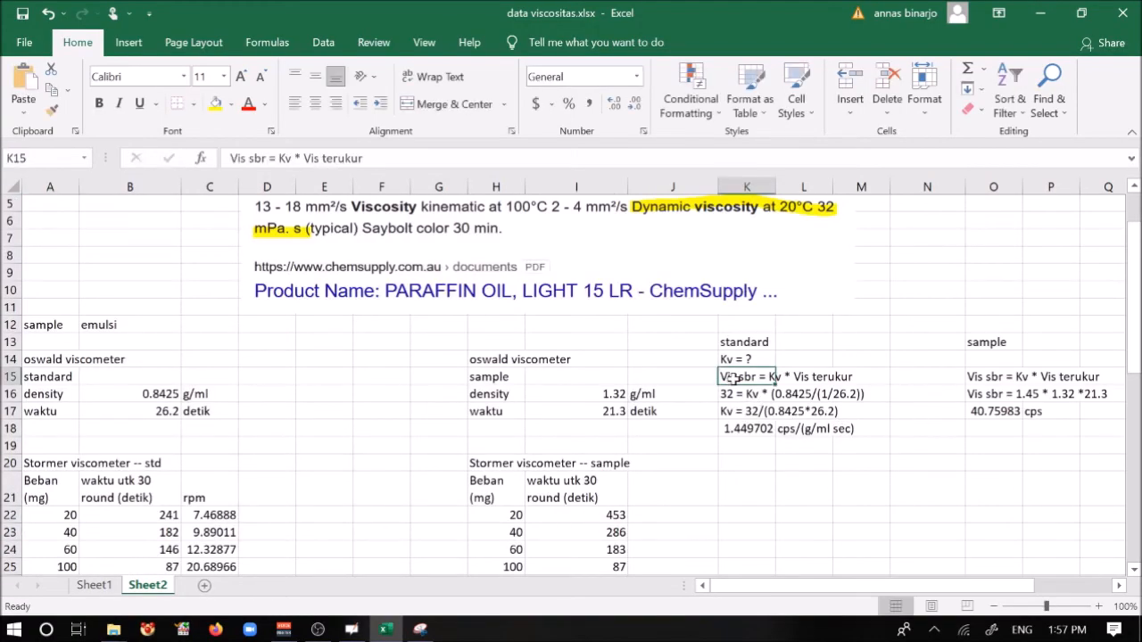
{"action": "key", "text": "ctrl+c"}
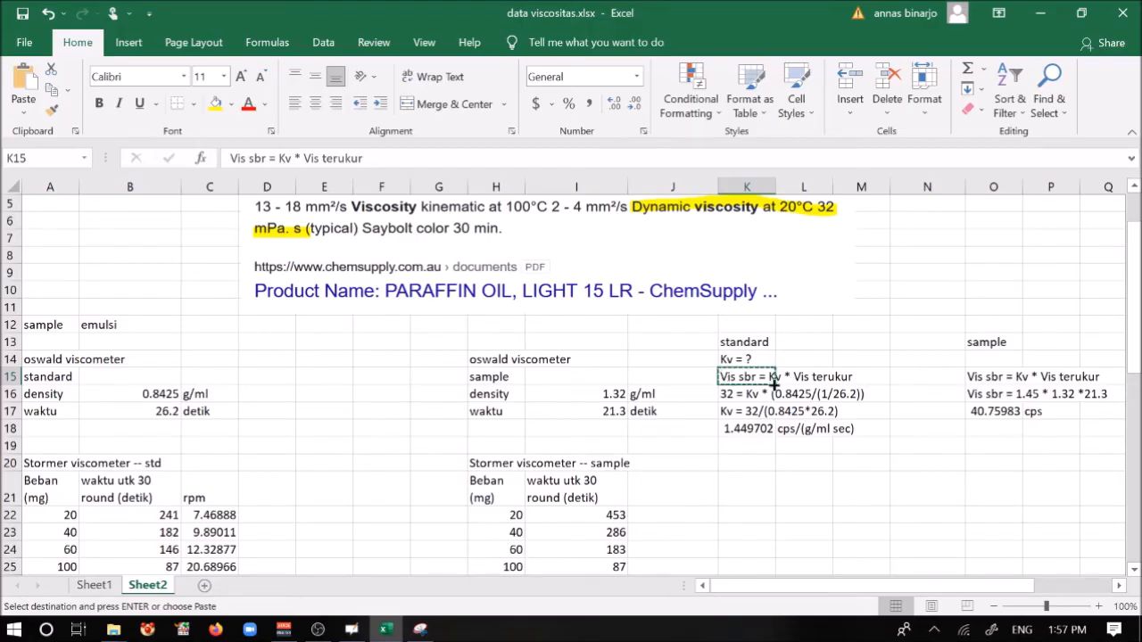
{"action": "scroll", "coordinate": [732, 383], "scroll_direction": "down", "scroll_amount": 12}
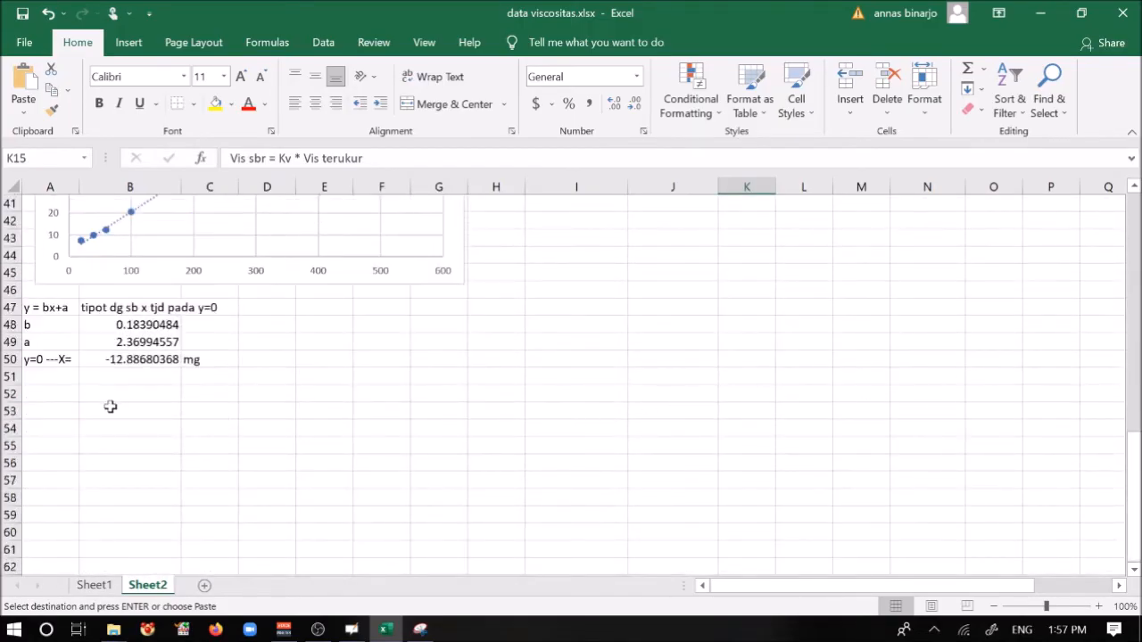
{"action": "left_click", "coordinate": [64, 398]}
{"action": "key", "text": "ctrl+v"}
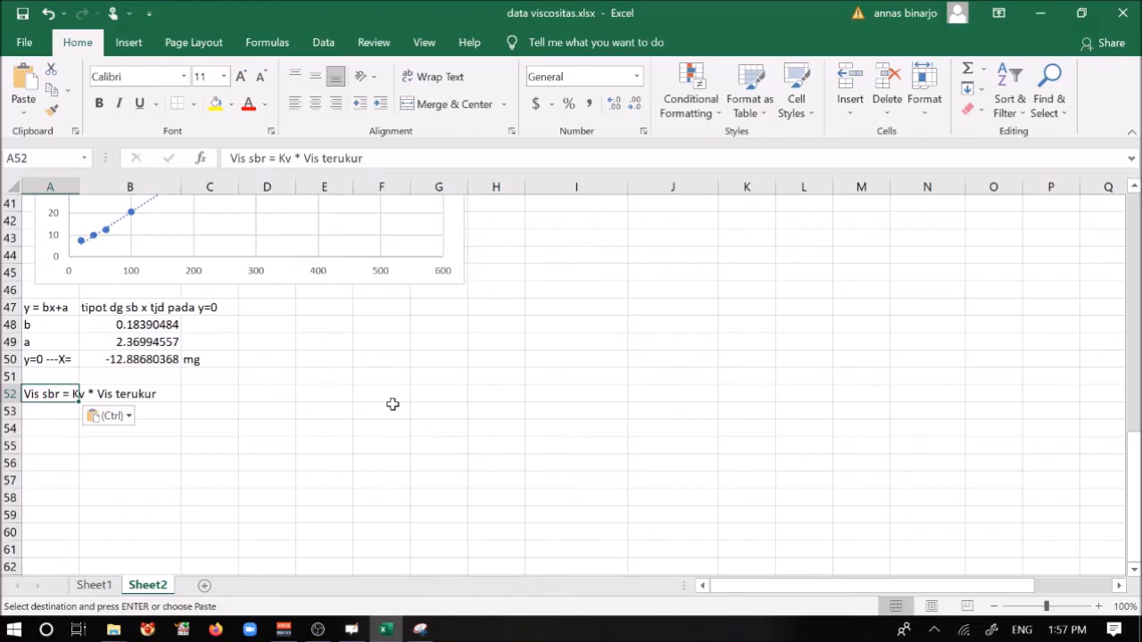
- Enter the equation text "Vis terukur = Kv * (1/slope)" in A53
{"action": "left_click", "coordinate": [48, 413]}
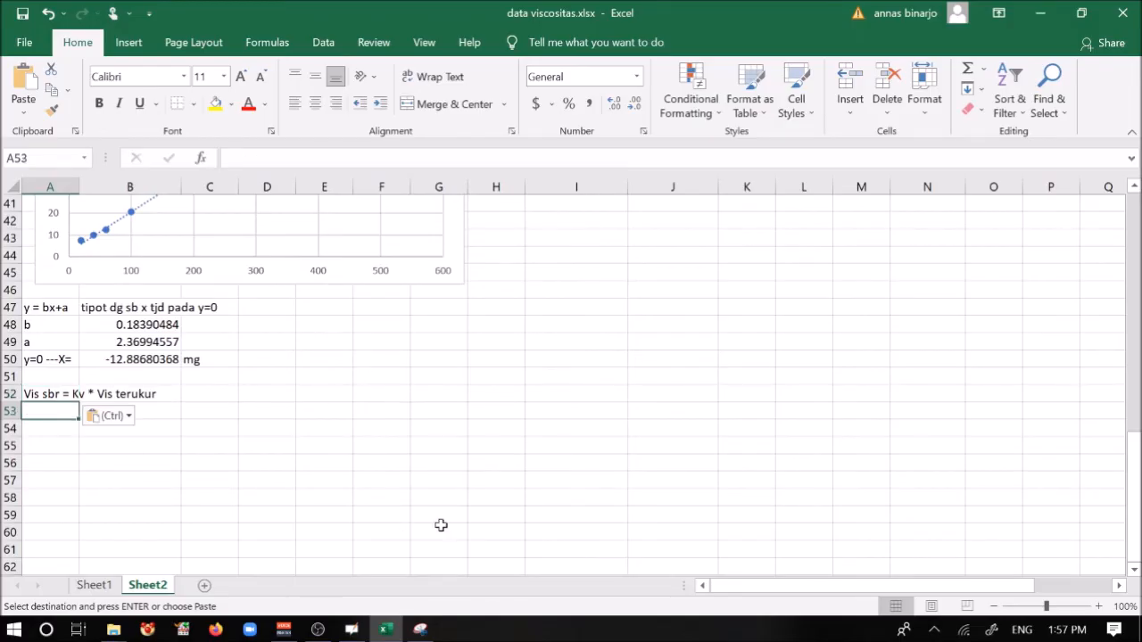
{"action": "type", "text": "Vis "}
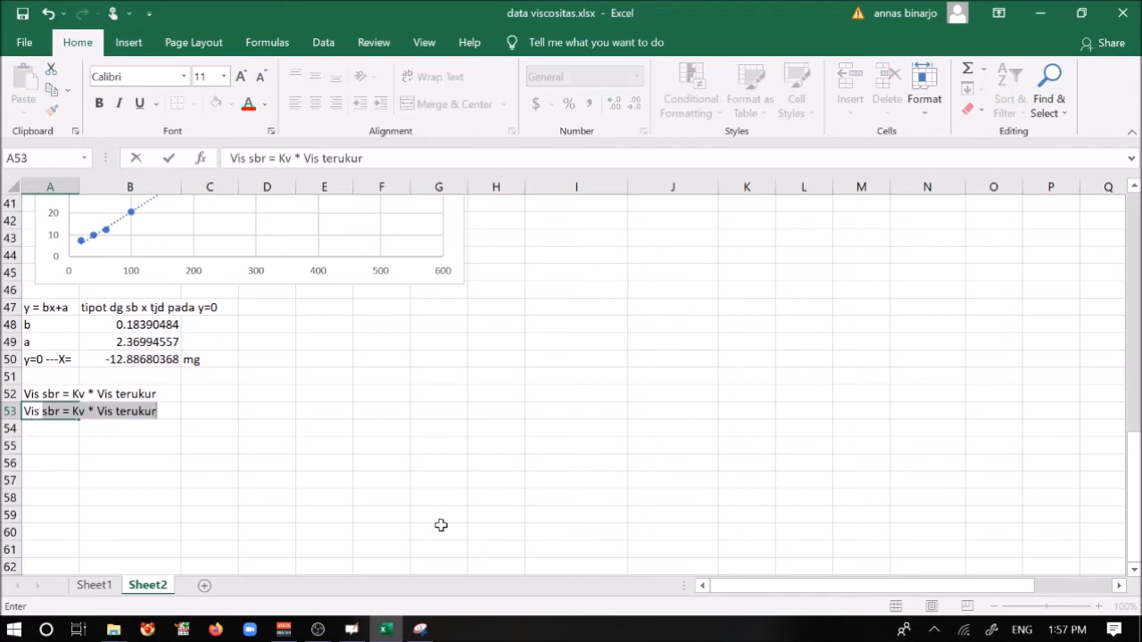
{"action": "type", "text": "terukur ="}
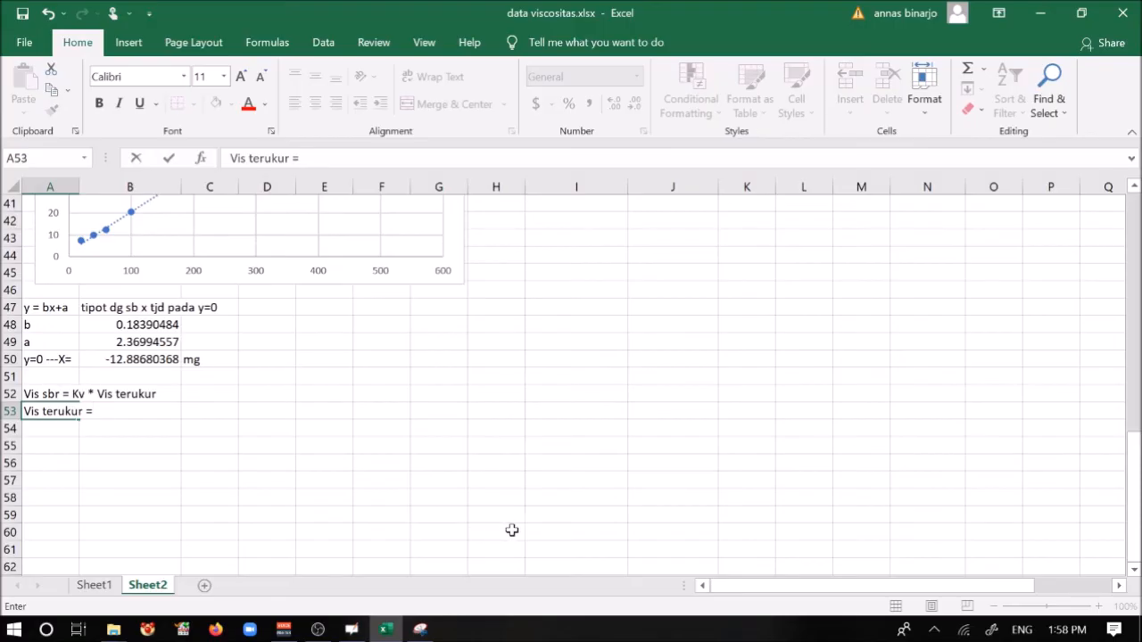
{"action": "scroll", "coordinate": [512, 490], "scroll_direction": "up", "scroll_amount": 3}
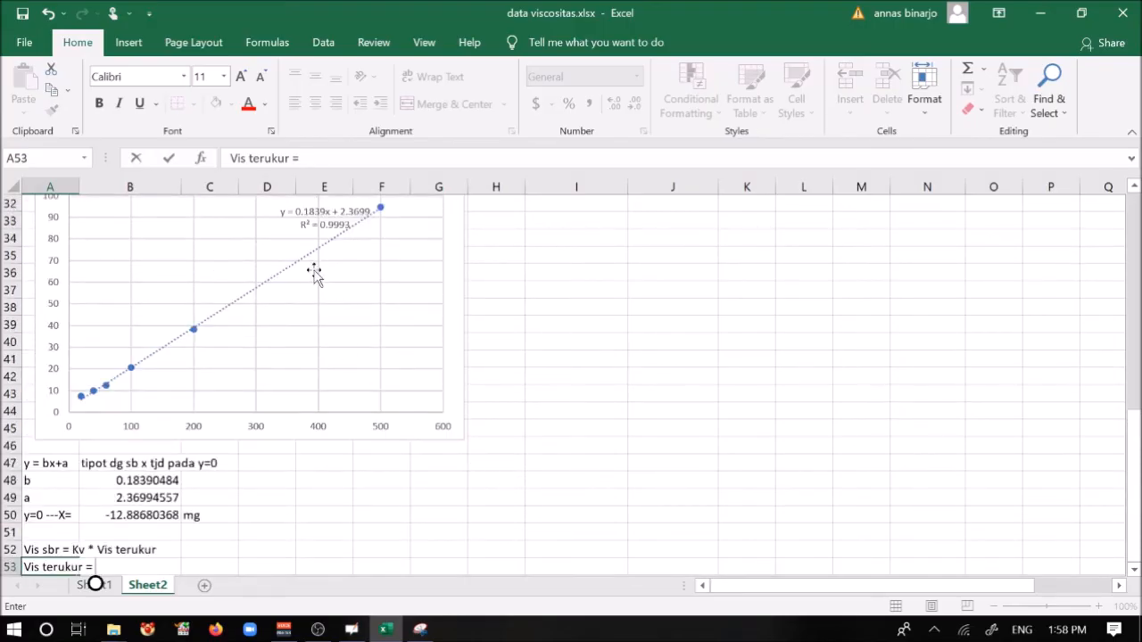
{"action": "scroll", "coordinate": [533, 369], "scroll_direction": "down", "scroll_amount": 2}
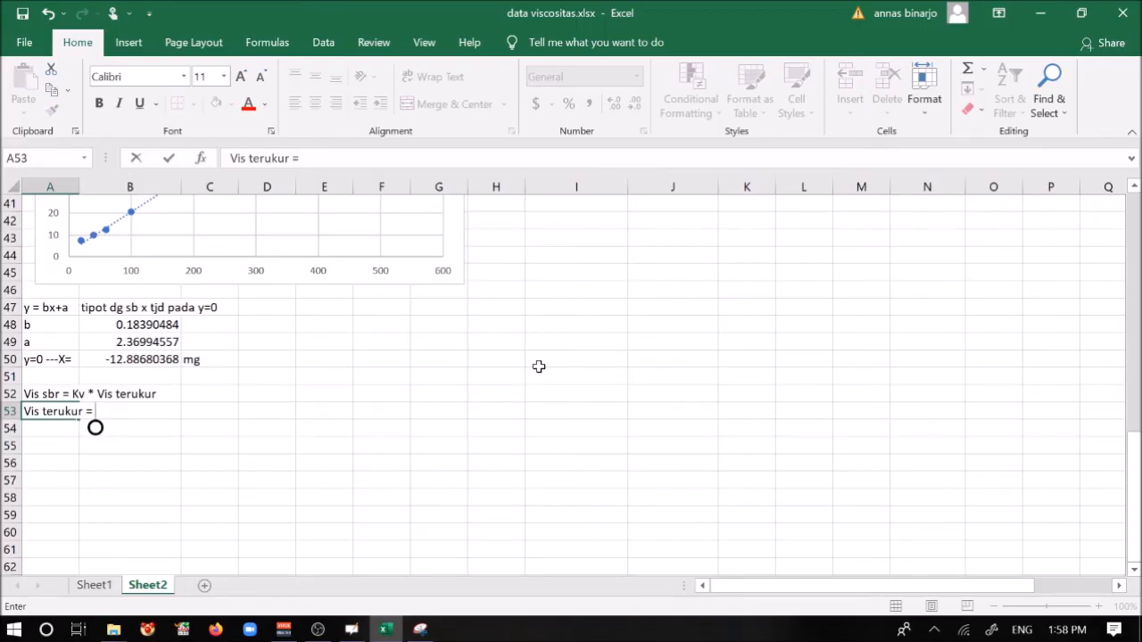
{"action": "type", "text": "Kv * (1/slop"}
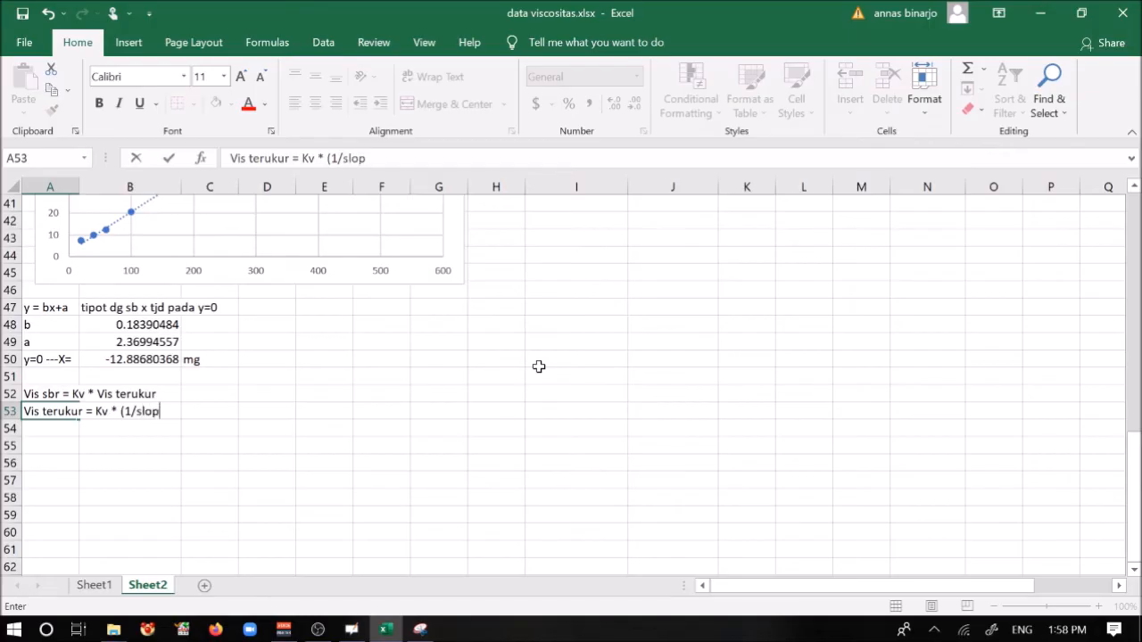
{"action": "type", "text": "e)"}
{"action": "key", "text": "Return"}
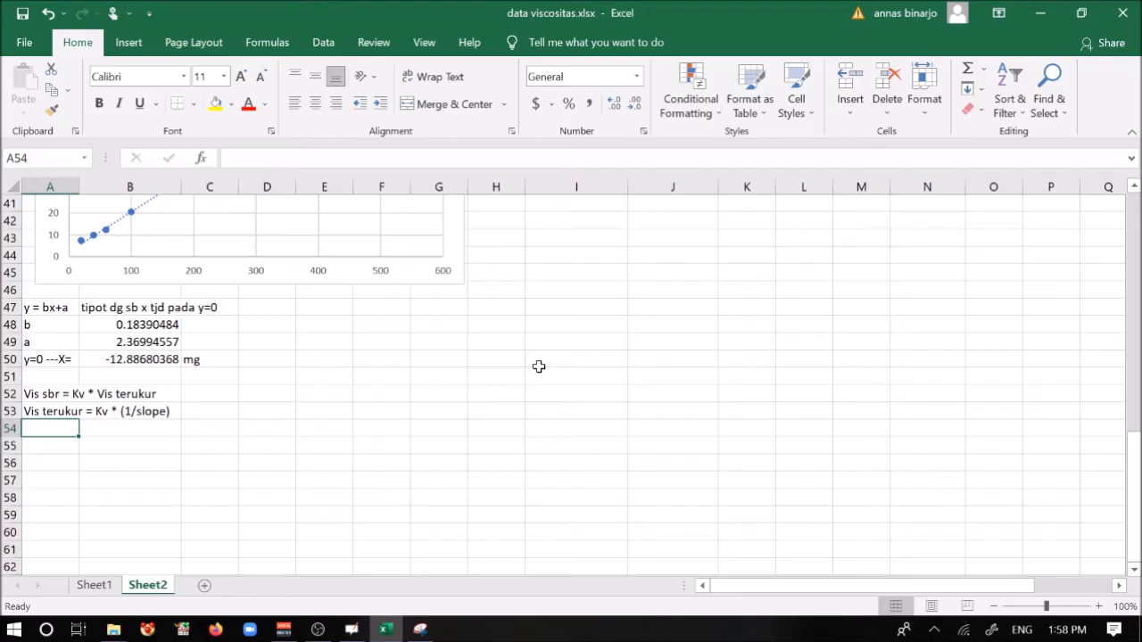
- Enter Kv in A54 and reword the A53 equation to "Vis sbnrnya = Kv * (1/slope)"
{"action": "type", "text": "Kv"}
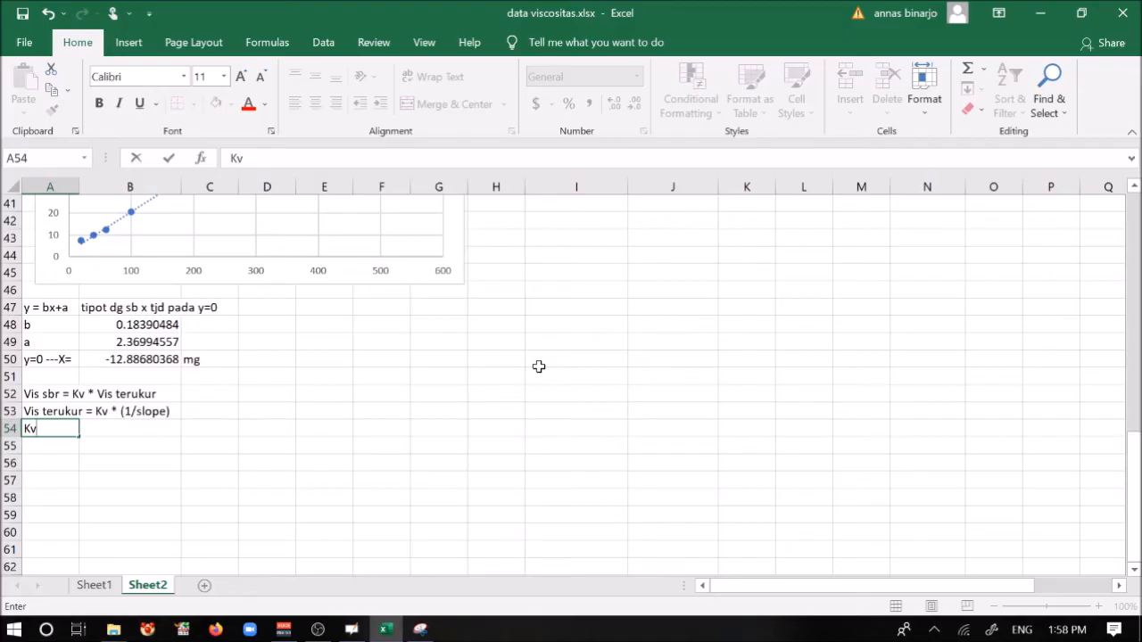
{"action": "key", "text": "Up"}
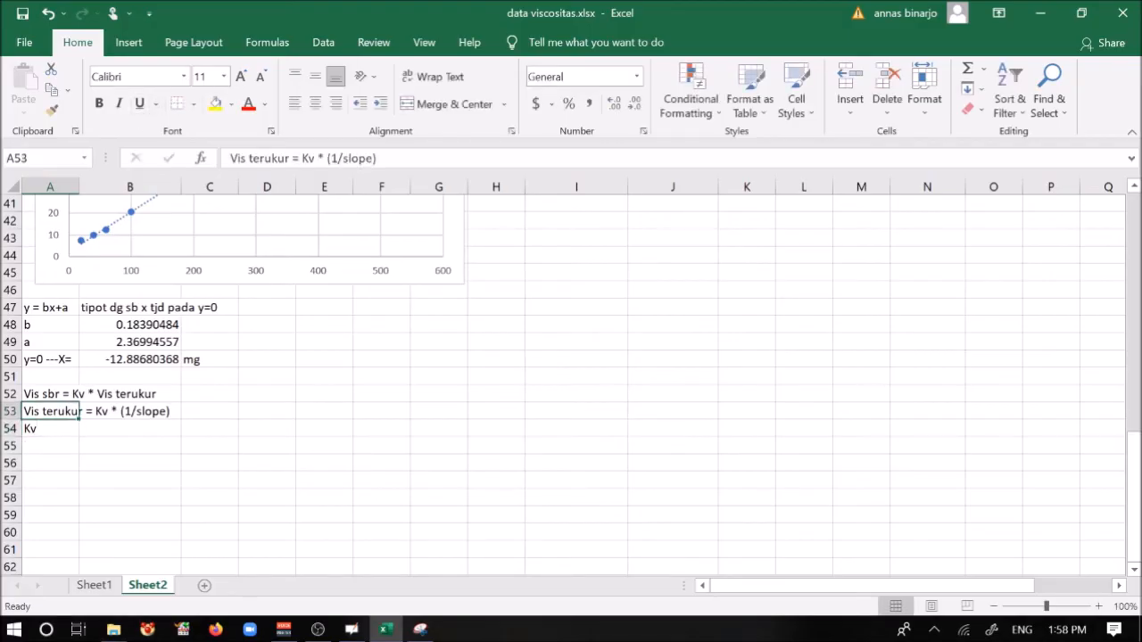
{"action": "left_click", "coordinate": [287, 158]}
{"action": "key", "text": "BackSpace"}
{"action": "key", "text": "BackSpace"}
{"action": "key", "text": "BackSpace"}
{"action": "key", "text": "BackSpace"}
{"action": "key", "text": "BackSpace"}
{"action": "key", "text": "BackSpace"}
{"action": "key", "text": "BackSpace"}
{"action": "type", "text": "sbnrn"}
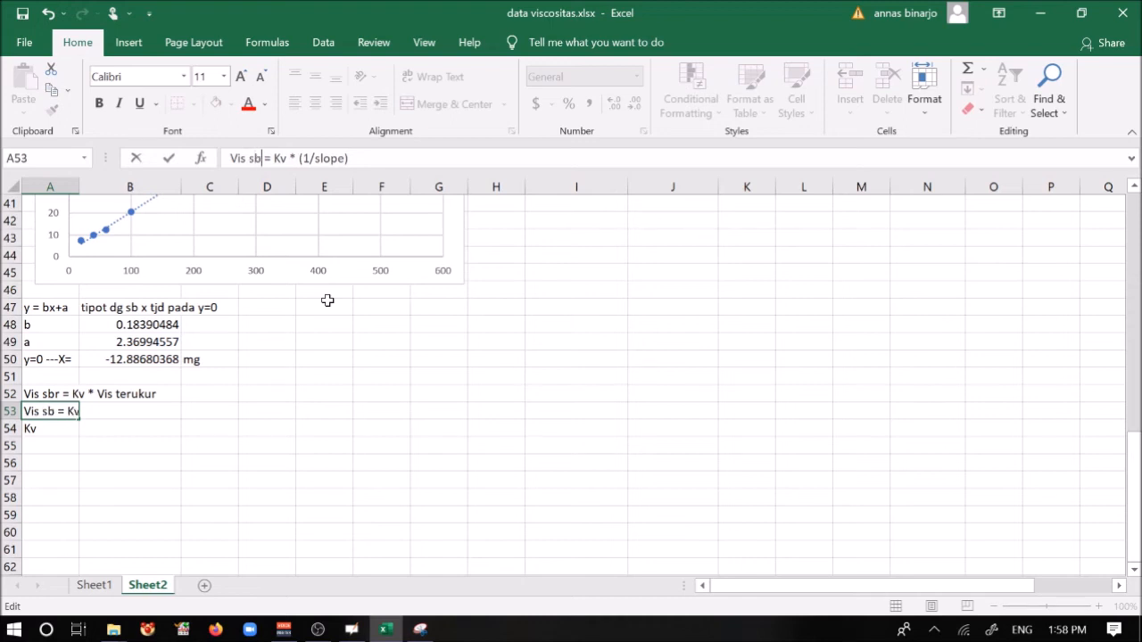
{"action": "type", "text": "ya"}
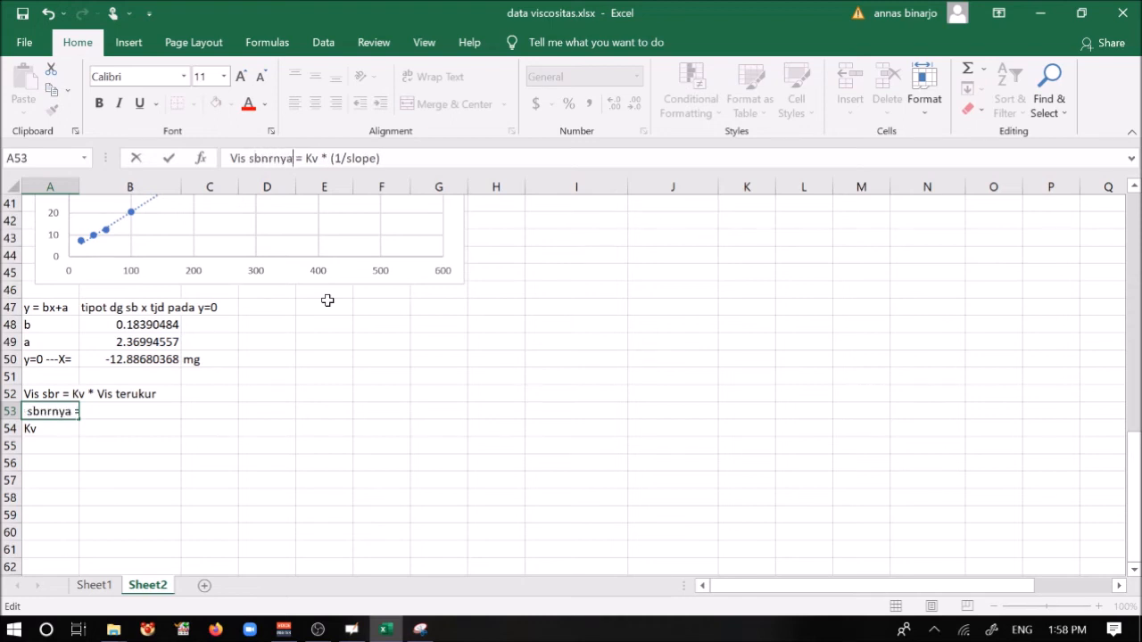
{"action": "key", "text": "Return"}
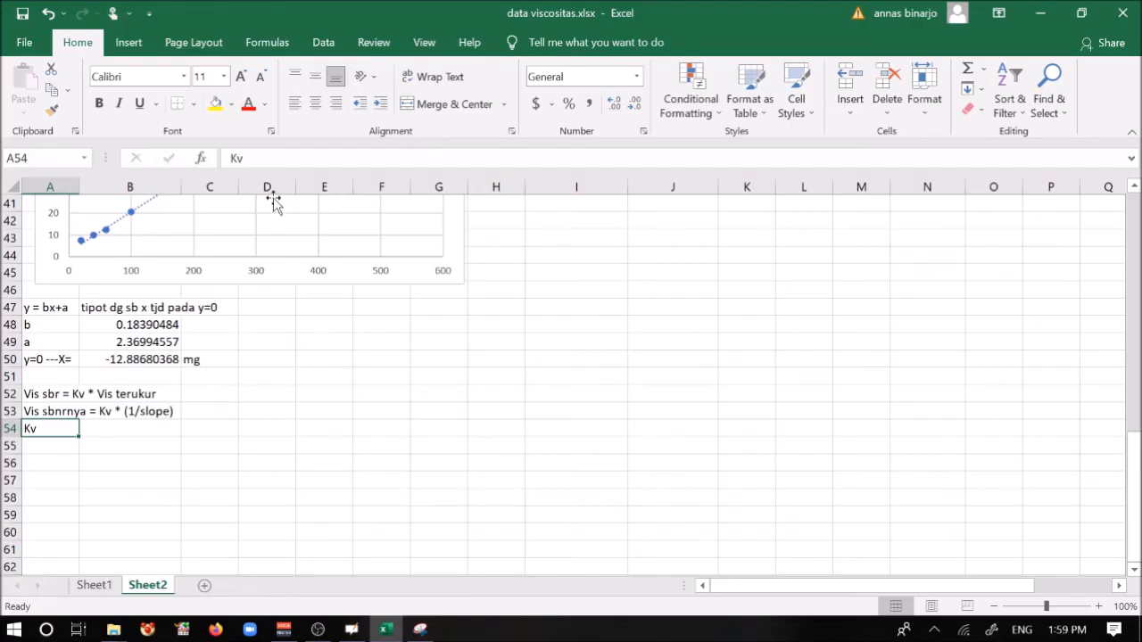
- Extend the text in A54 to the rearranged equation "Kv = Vis sbnr * slope"
{"action": "left_click", "coordinate": [250, 157]}
{"action": "type", "text": "Kv ="}
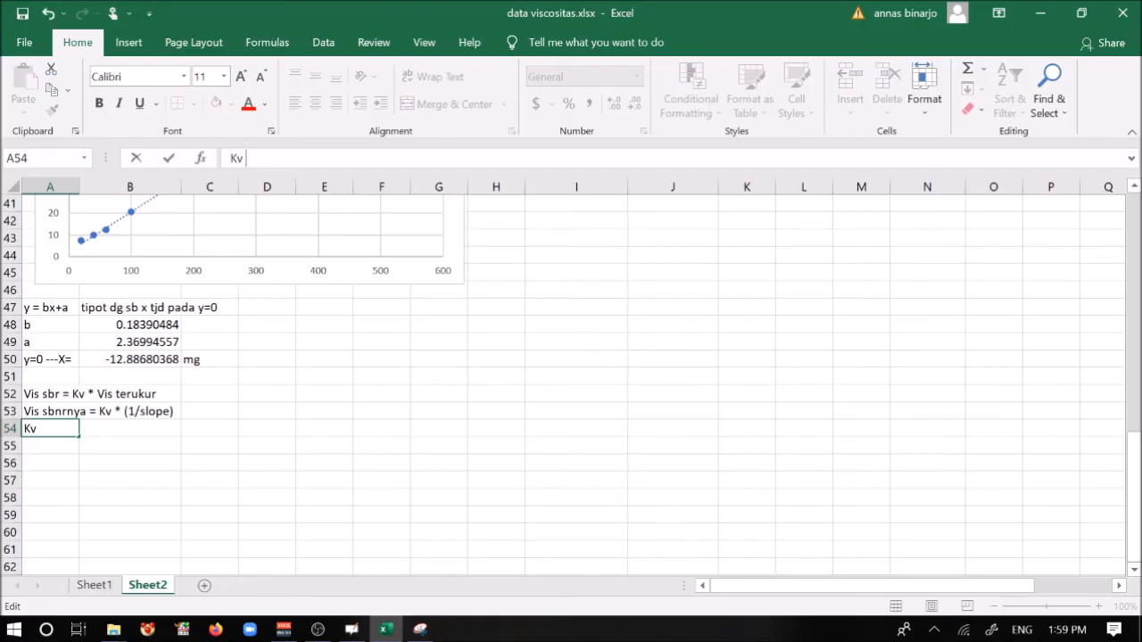
{"action": "type", "text": " Vis sbnr"}
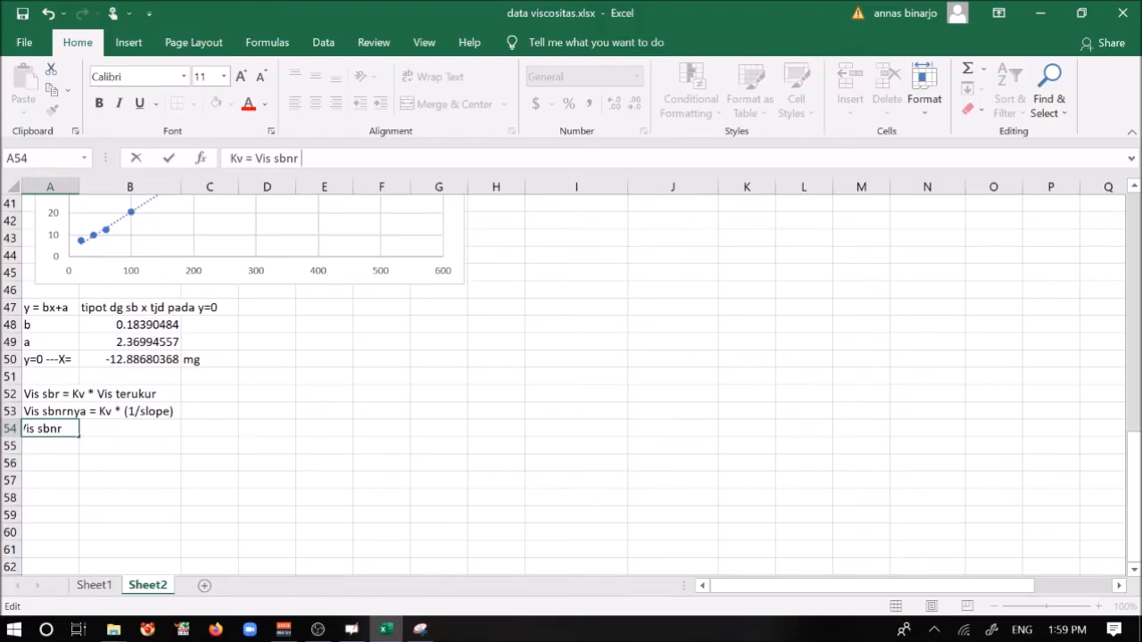
{"action": "type", "text": "* slope"}
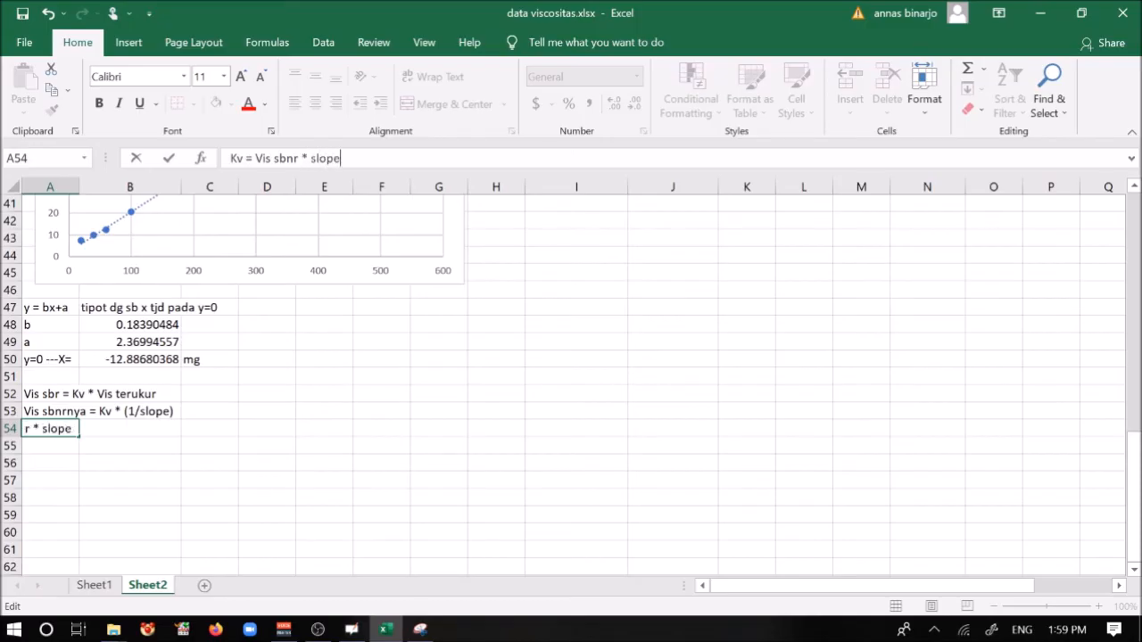
{"action": "key", "text": "Return"}
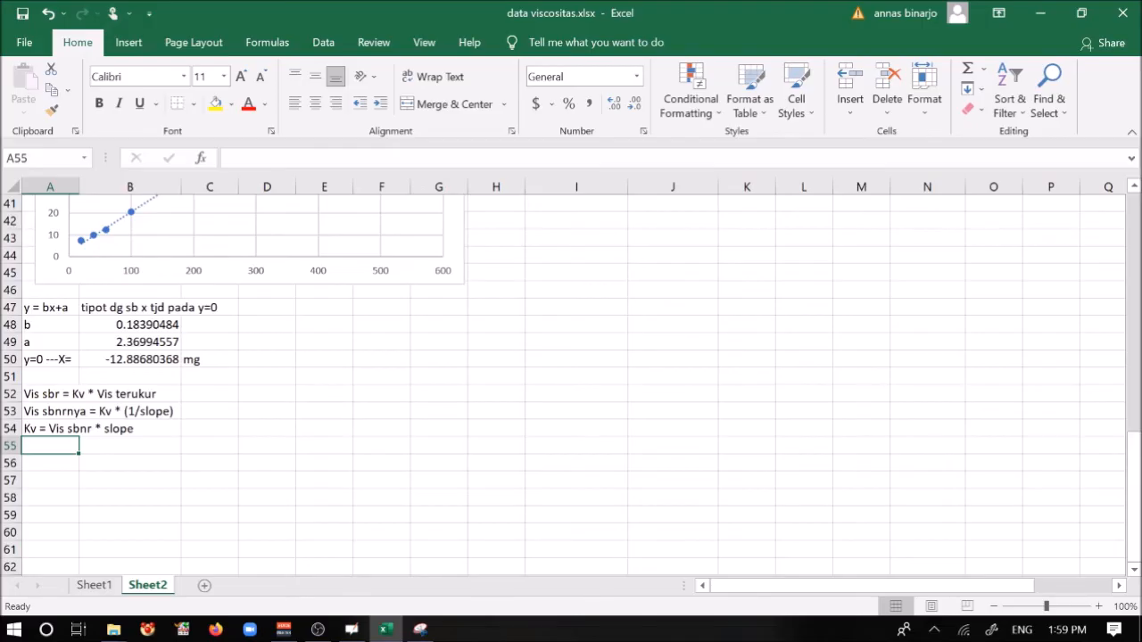
- Calculate Kv in A55 as 32 times the slope in B48 with the formula =32*B48
{"action": "type", "text": "=32"}
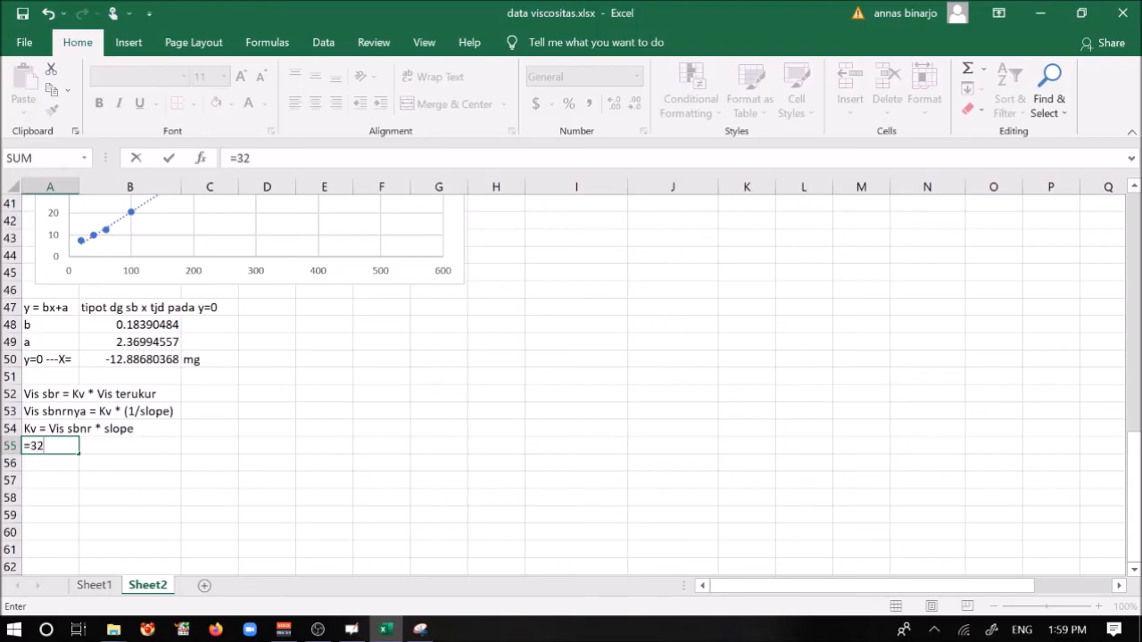
{"action": "type", "text": "*"}
{"action": "left_click", "coordinate": [141, 326]}
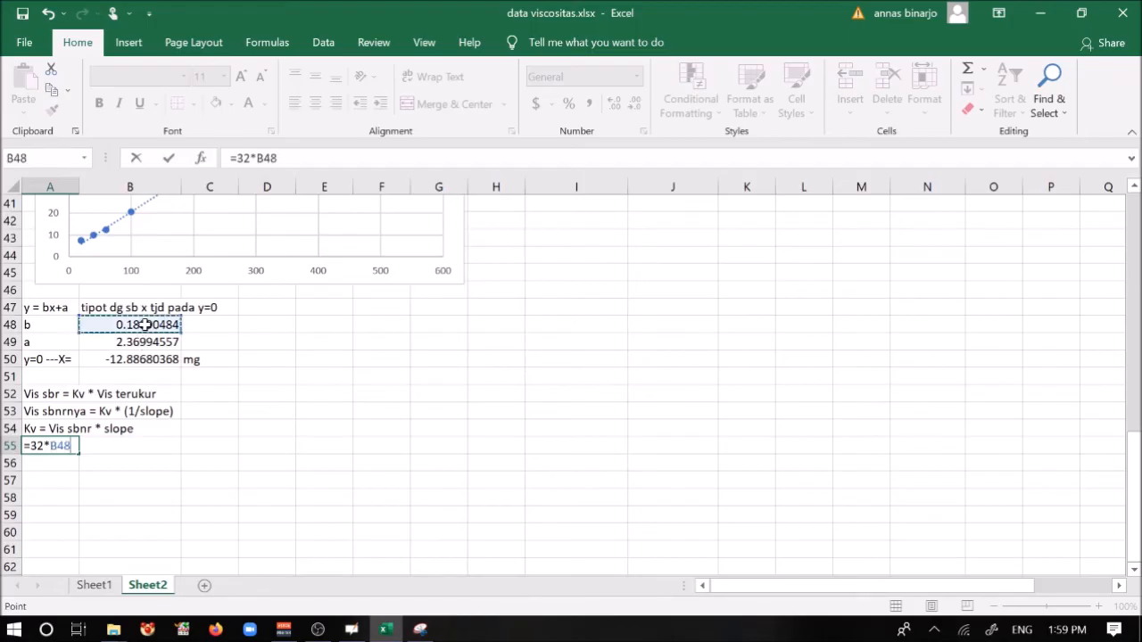
{"action": "key", "text": "Return"}
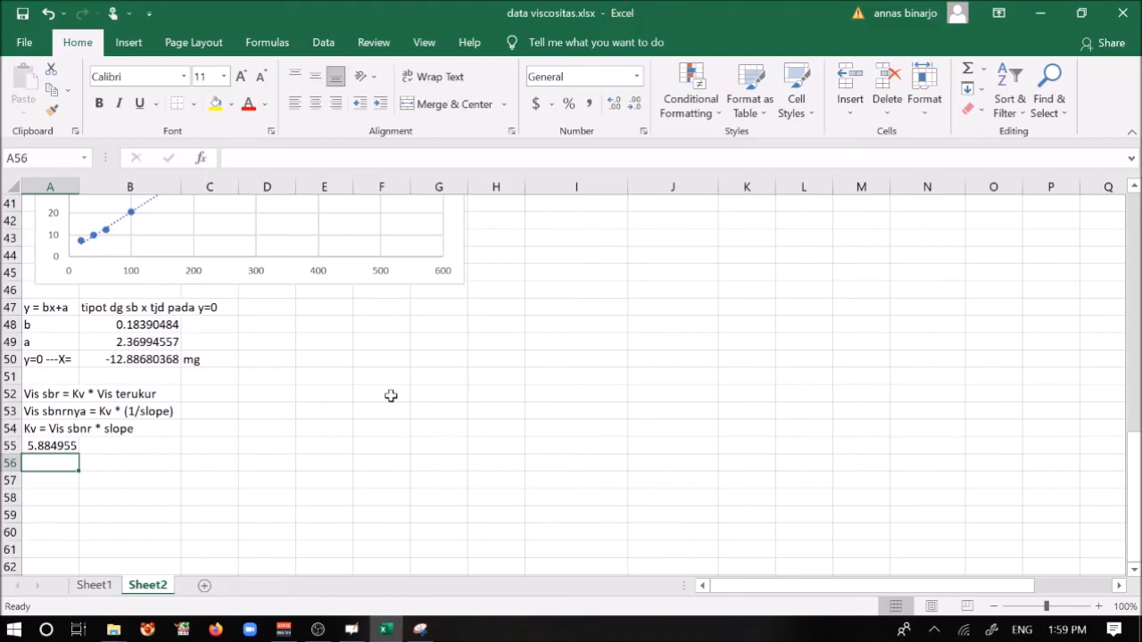
- Enter the unit "cps * rpm/mg" in B55 beside the calculated Kv
{"action": "key", "text": "Up"}
{"action": "key", "text": "Right"}
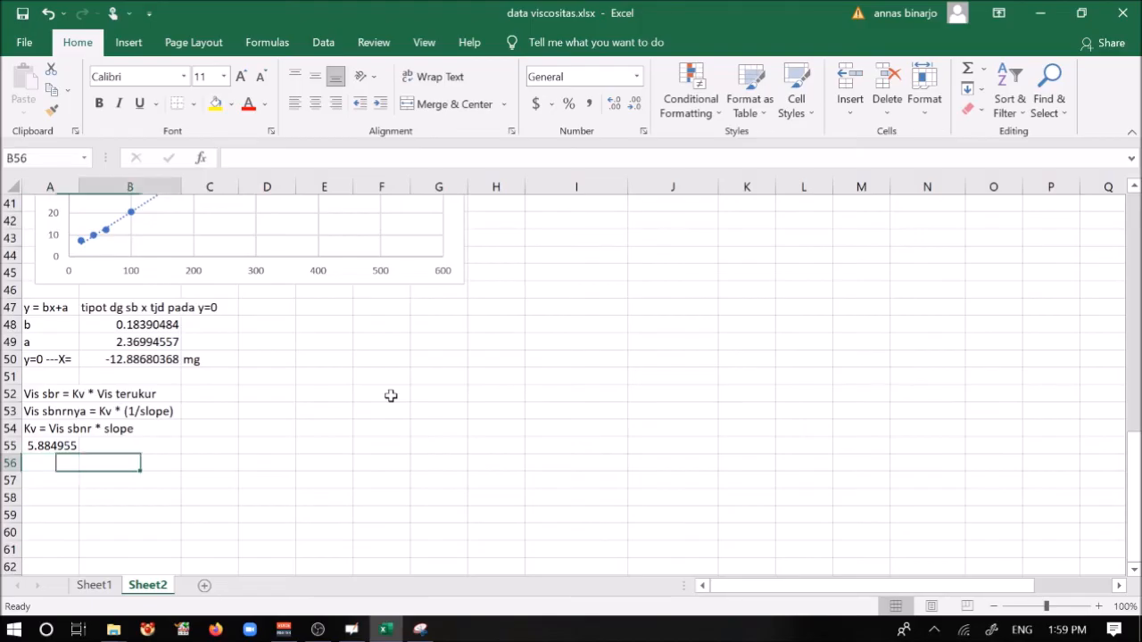
{"action": "type", "text": "cps *"}
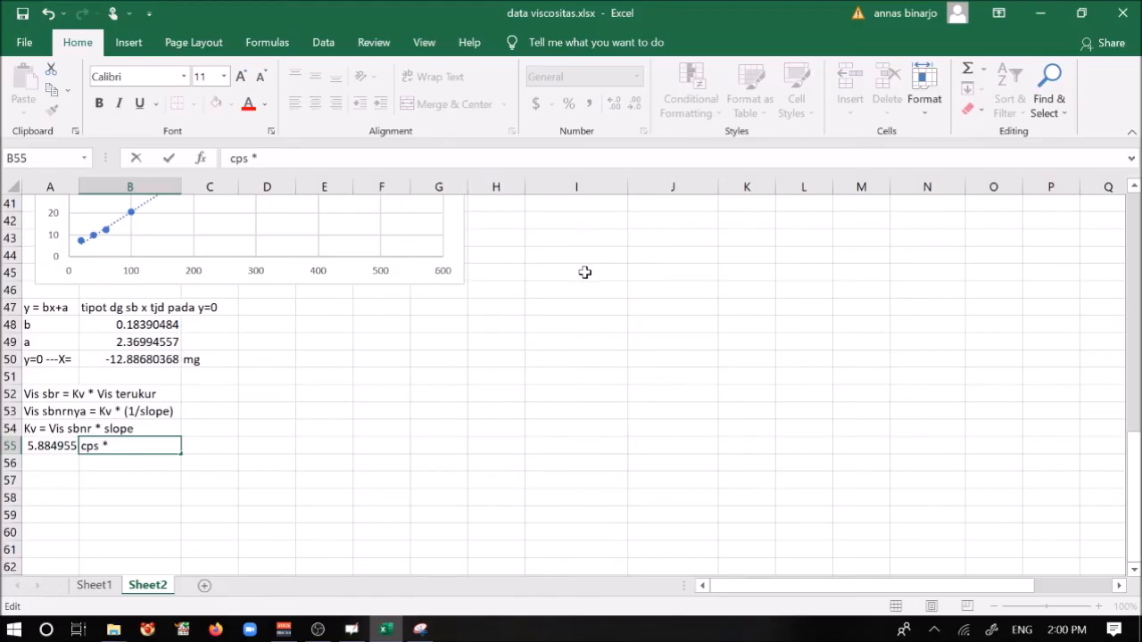
{"action": "type", "text": "rpm"}
{"action": "type", "text": " mg"}
{"action": "key", "text": "Left"}
{"action": "key", "text": "BackSpace"}
{"action": "type", "text": "/"}
{"action": "key", "text": "ctrl+Return"}
{"action": "key", "text": "Return"}
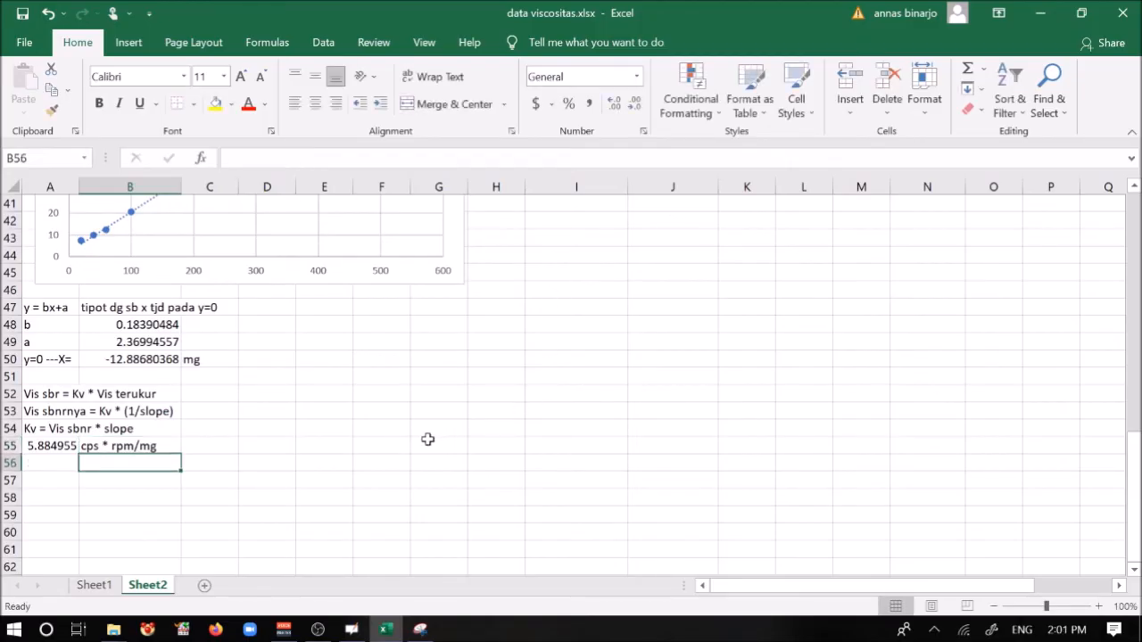
- Review the Stormer standard and sample tables, the regression chart, and the formulas for the x-intercept in B50 and Kv in A55
{"action": "scroll", "coordinate": [636, 368], "scroll_direction": "up", "scroll_amount": 7}
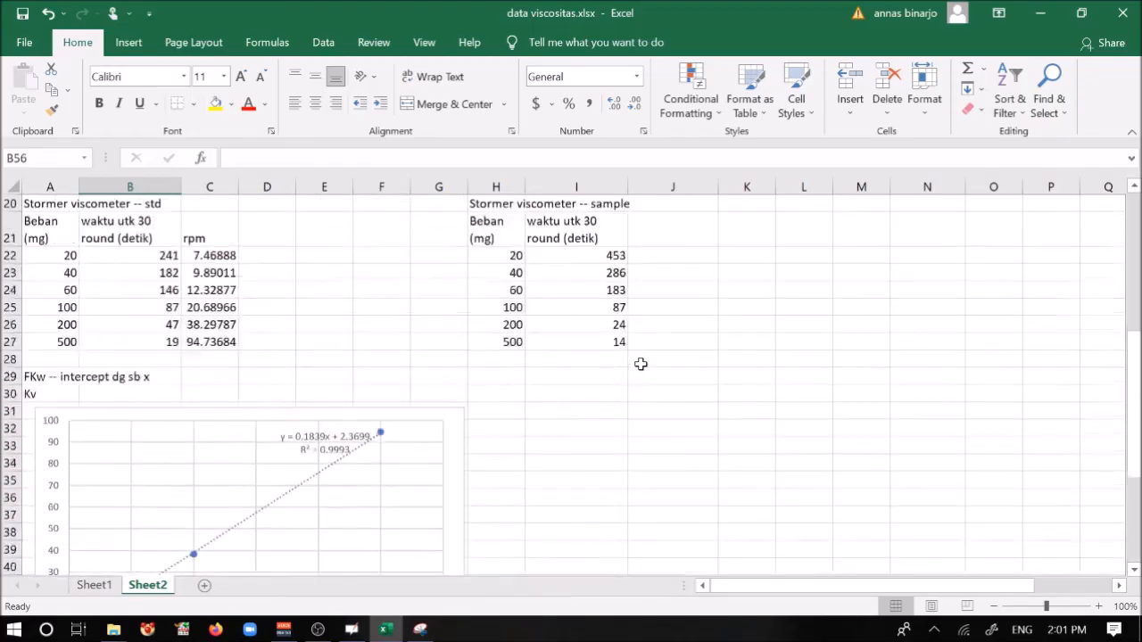
{"action": "scroll", "coordinate": [640, 364], "scroll_direction": "up", "scroll_amount": 1}
{"action": "scroll", "coordinate": [609, 364], "scroll_direction": "up", "scroll_amount": 1}
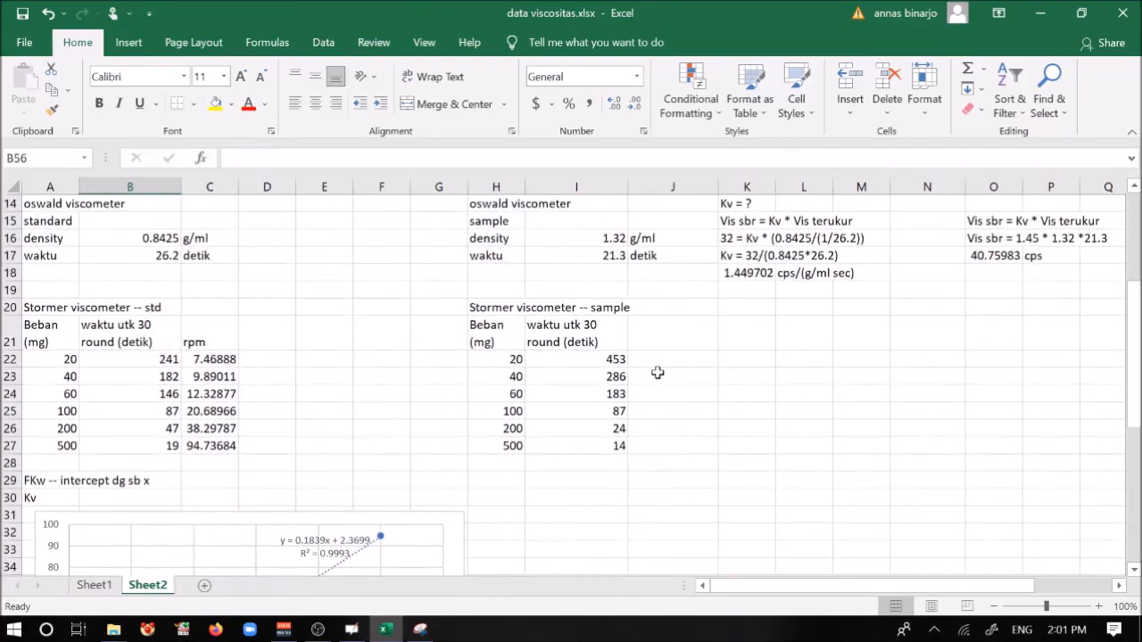
{"action": "mouse_move", "coordinate": [742, 586]}
{"action": "left_mouse_down"}
{"action": "mouse_move", "coordinate": [785, 589]}
{"action": "mouse_move", "coordinate": [742, 588]}
{"action": "left_mouse_up"}
{"action": "scroll", "coordinate": [722, 373], "scroll_direction": "down", "scroll_amount": 1}
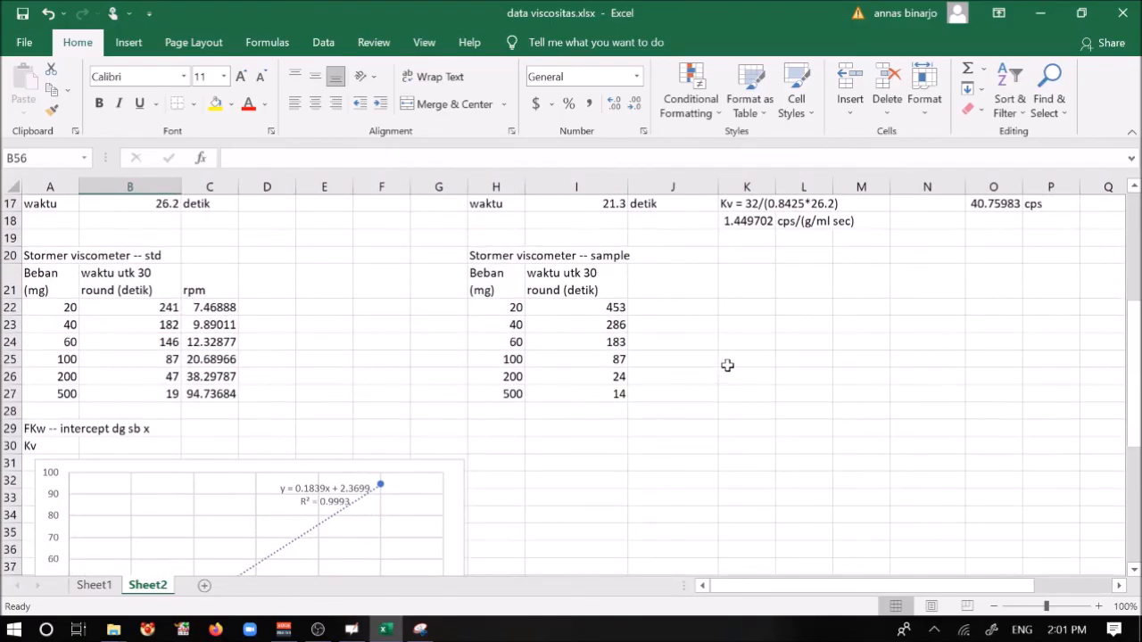
{"action": "scroll", "coordinate": [725, 366], "scroll_direction": "down", "scroll_amount": 2}
{"action": "scroll", "coordinate": [728, 359], "scroll_direction": "down", "scroll_amount": 2}
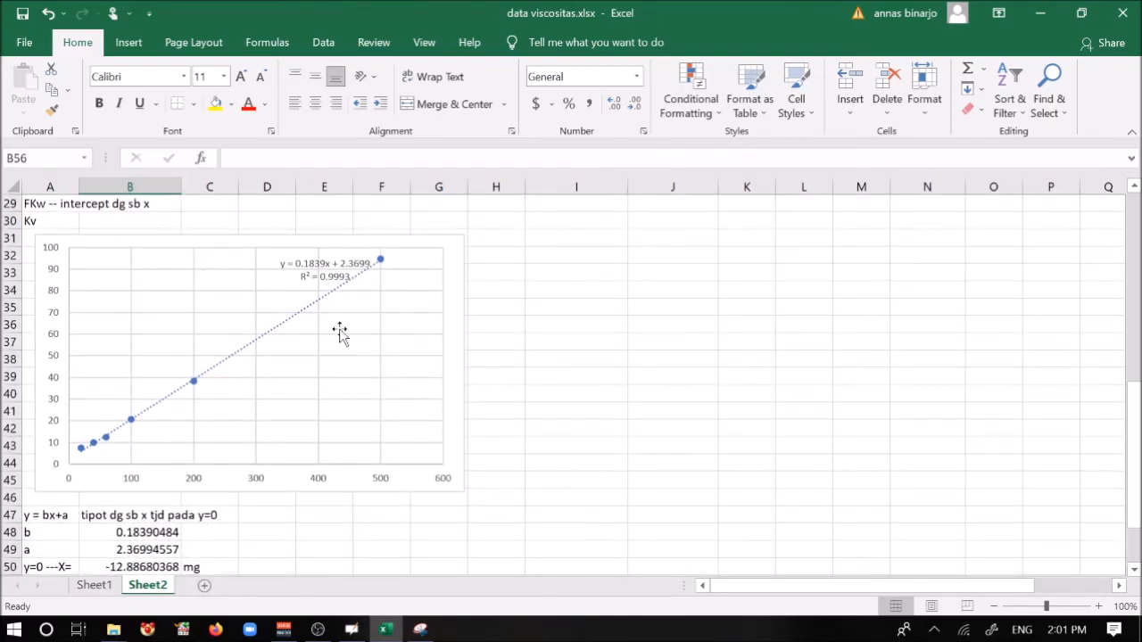
{"action": "scroll", "coordinate": [548, 333], "scroll_direction": "down", "scroll_amount": 3}
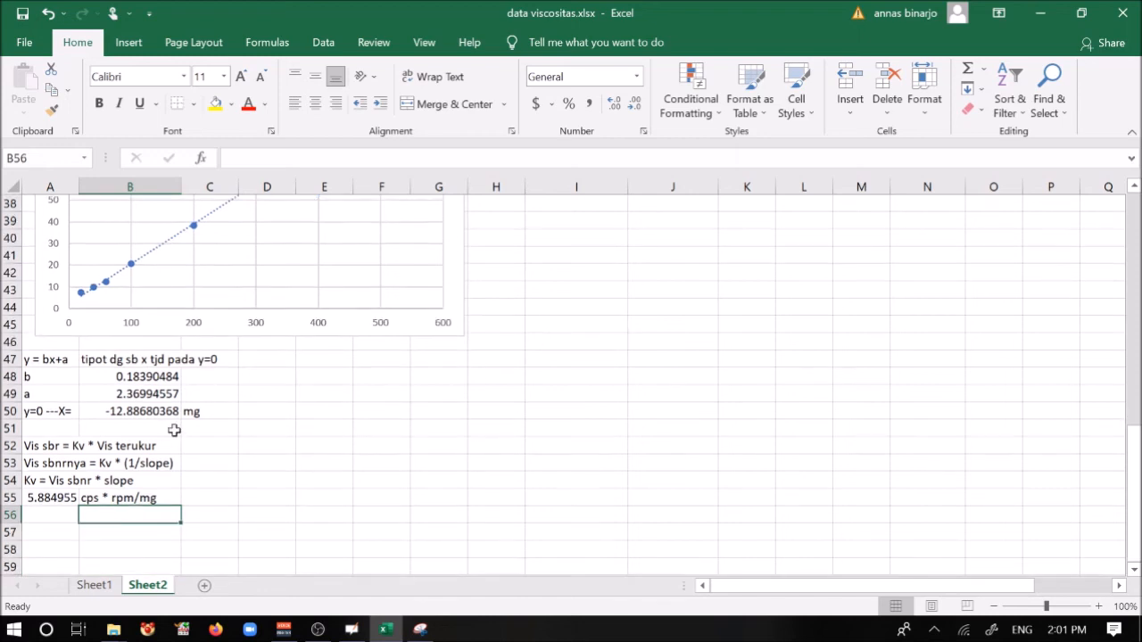
{"action": "left_click", "coordinate": [152, 411]}
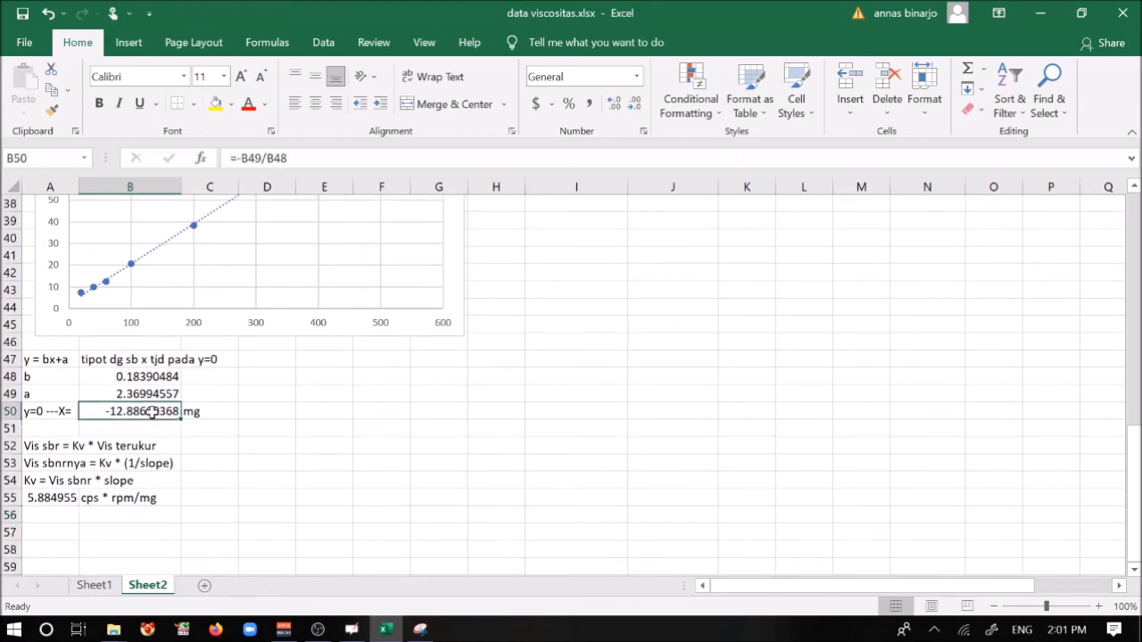
{"action": "left_click", "coordinate": [40, 501]}
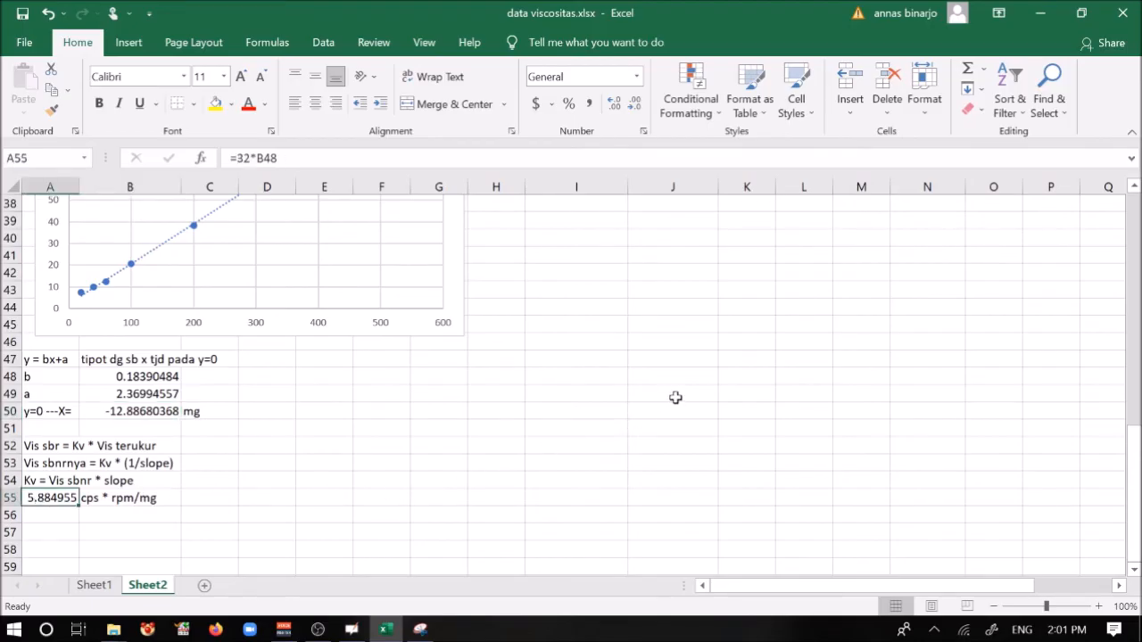
- Add the column heading "Beban sebenarnya" in J21 of the Stormer sample table
{"action": "scroll", "coordinate": [675, 397], "scroll_direction": "up", "scroll_amount": 5}
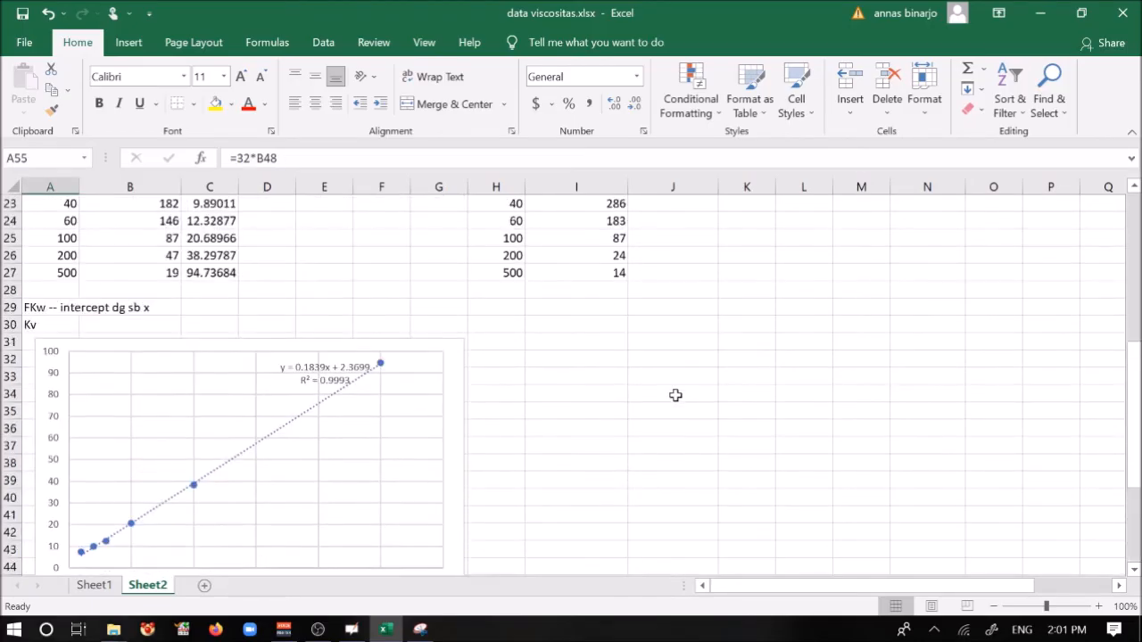
{"action": "scroll", "coordinate": [676, 395], "scroll_direction": "up", "scroll_amount": 3}
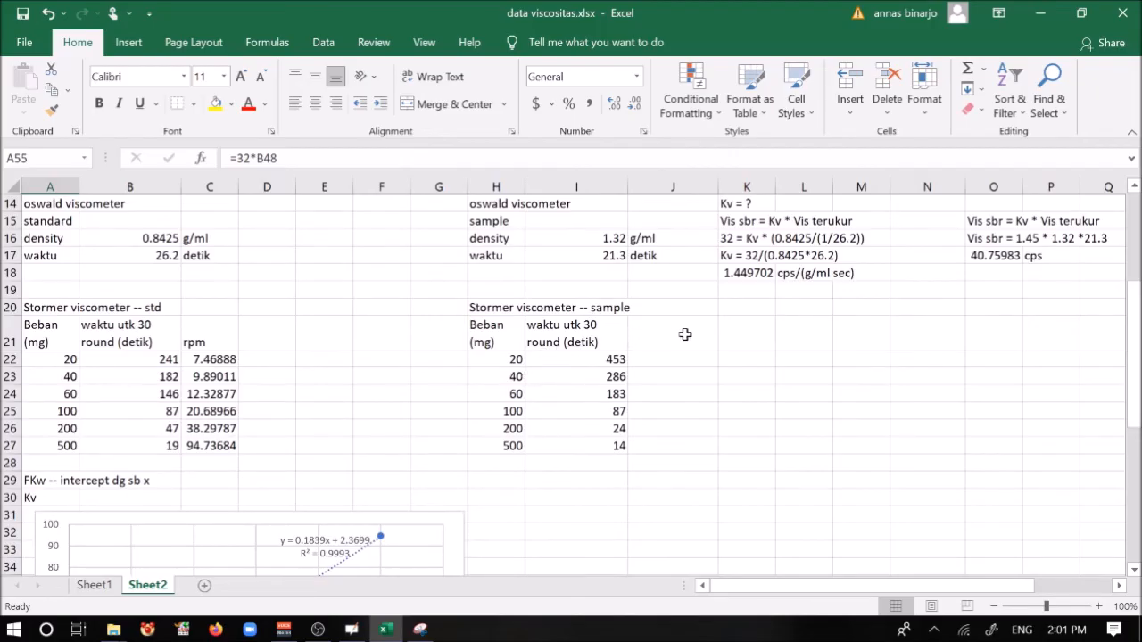
{"action": "left_click", "coordinate": [566, 341]}
{"action": "left_click", "coordinate": [505, 333]}
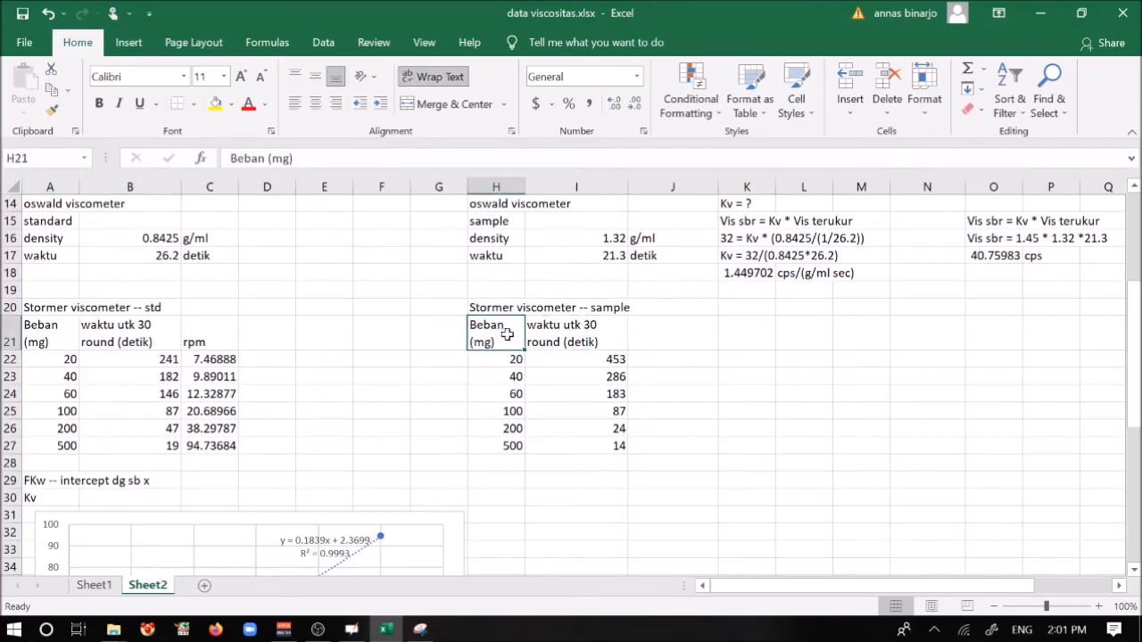
{"action": "left_click", "coordinate": [665, 337]}
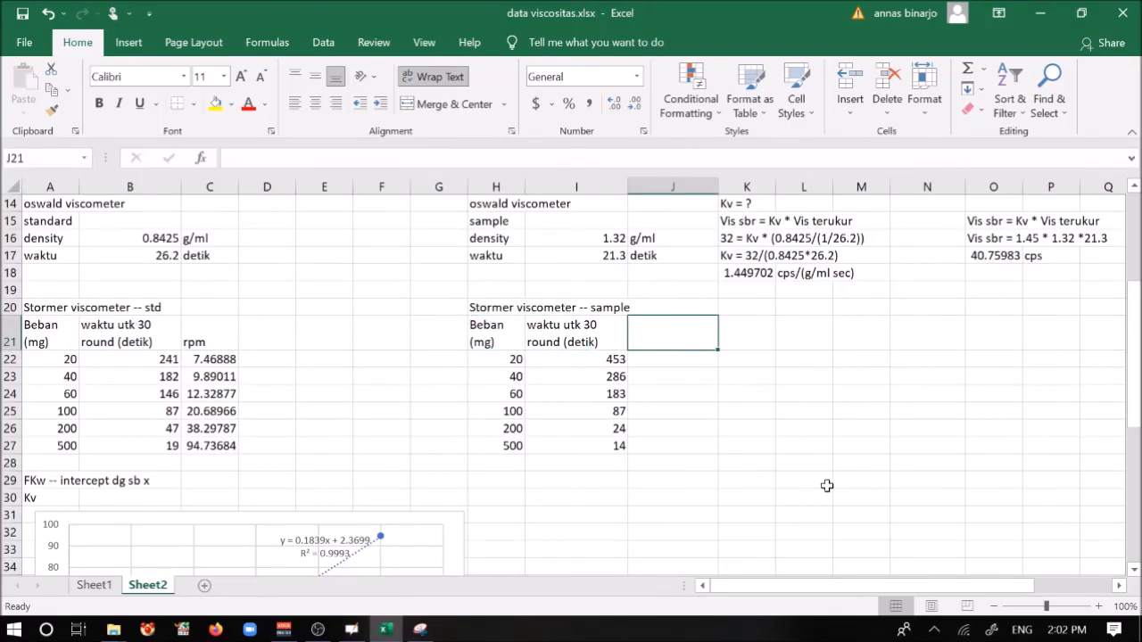
{"action": "type", "text": "Beban sen"}
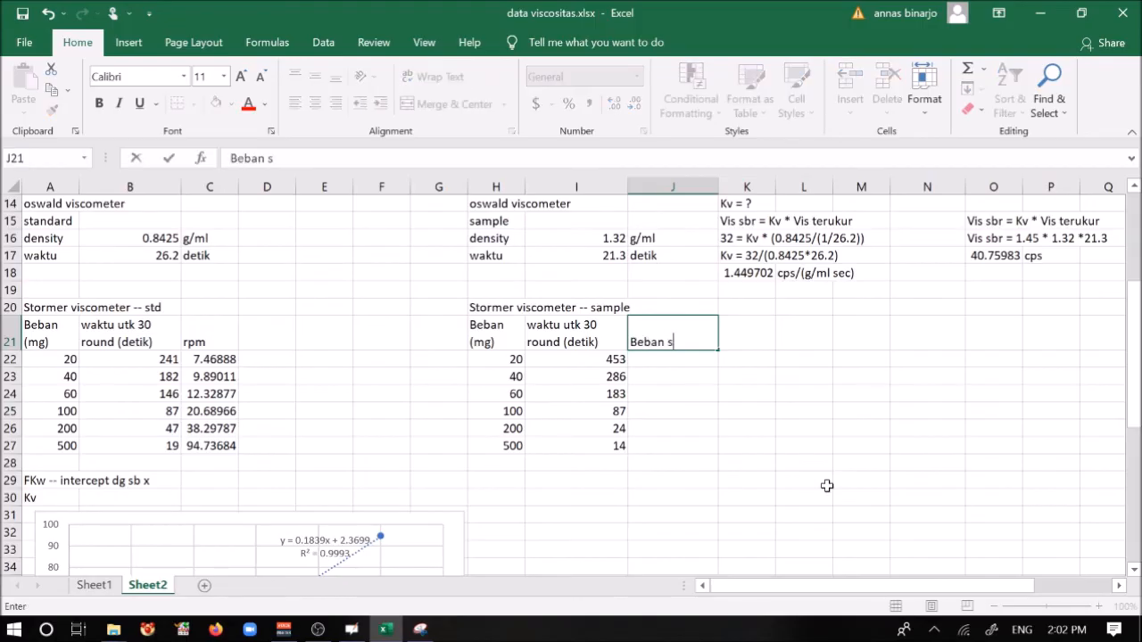
{"action": "key", "text": "BackSpace"}
{"action": "type", "text": "benarnya"}
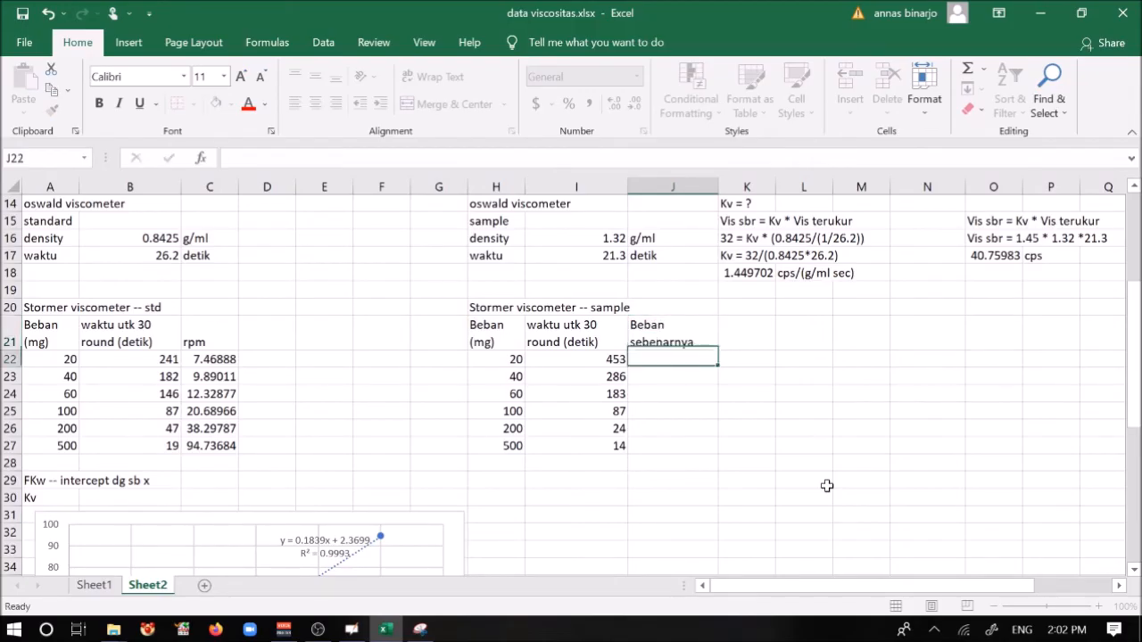
{"action": "key", "text": "Return"}
- Calculate the first sample's true load in J22 by subtracting the x-intercept from its load with =H22-B50
{"action": "type", "text": "="}
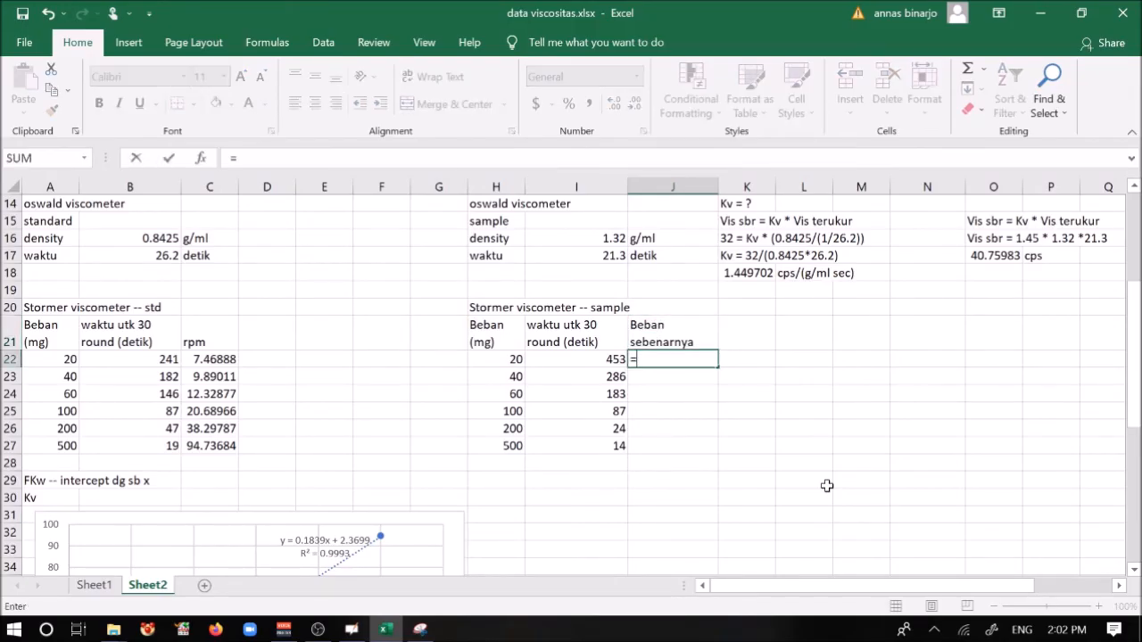
{"action": "left_click", "coordinate": [504, 357]}
{"action": "type", "text": "-"}
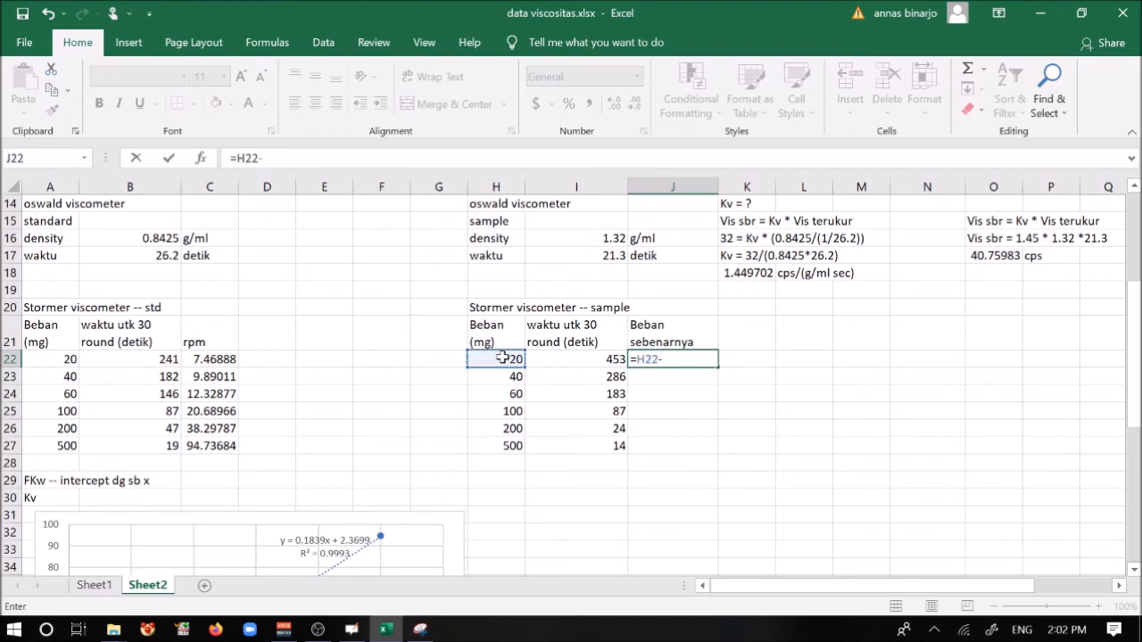
{"action": "scroll", "coordinate": [362, 352], "scroll_direction": "down", "scroll_amount": 9}
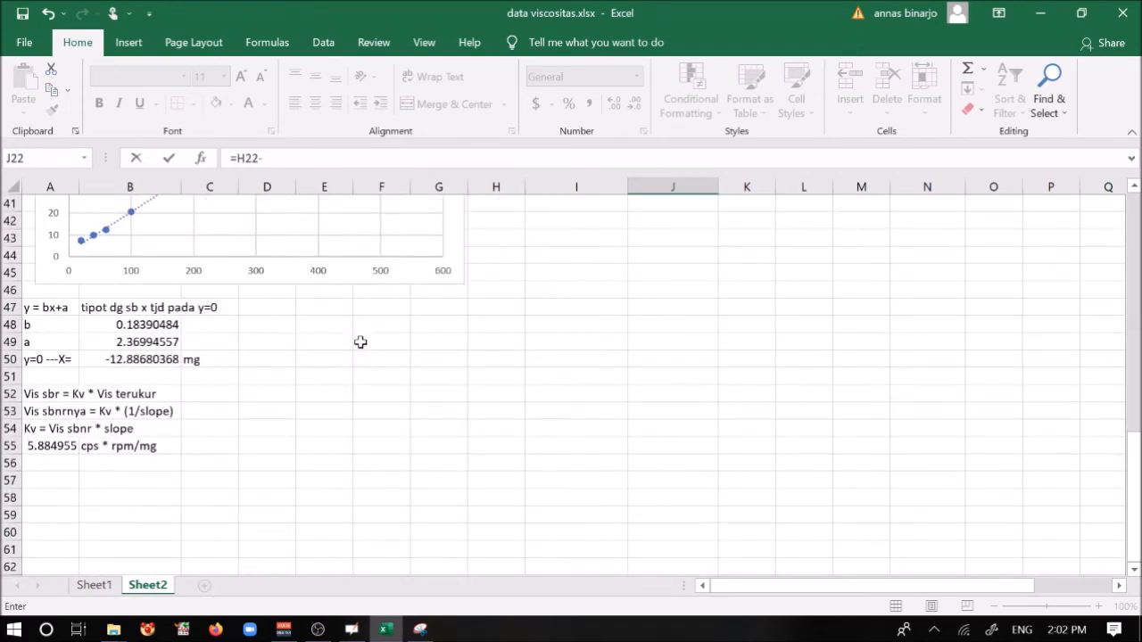
{"action": "left_click", "coordinate": [138, 359]}
{"action": "key", "text": "Return"}
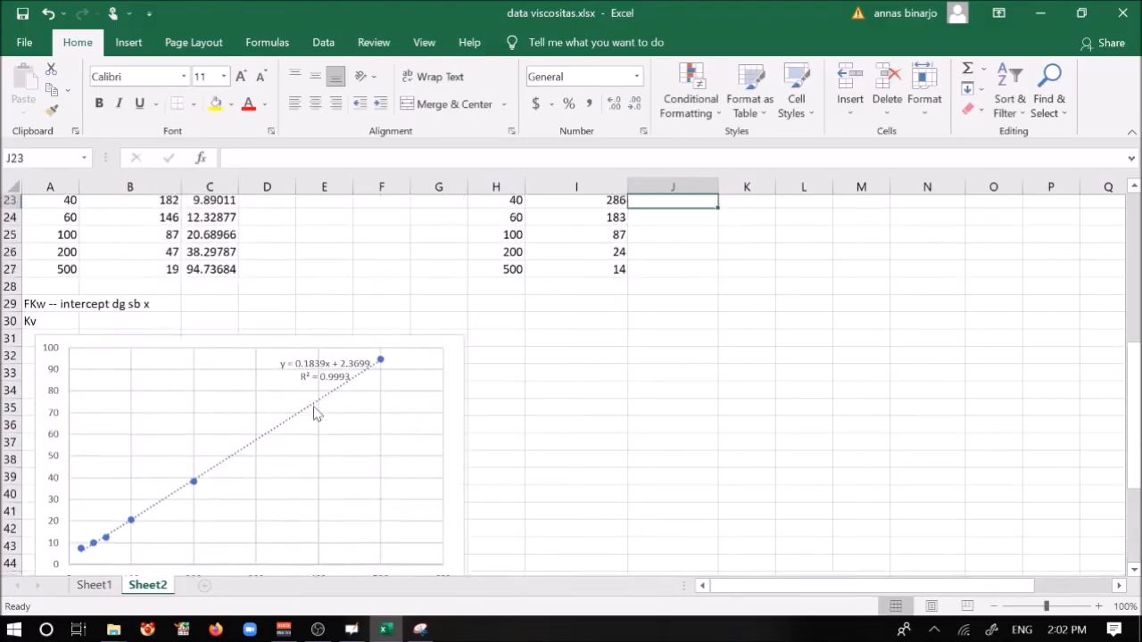
- Lock the intercept's row in the J22 formula as =H22-B$50 and fill it down to J27
{"action": "scroll", "coordinate": [446, 425], "scroll_direction": "up", "scroll_amount": 3}
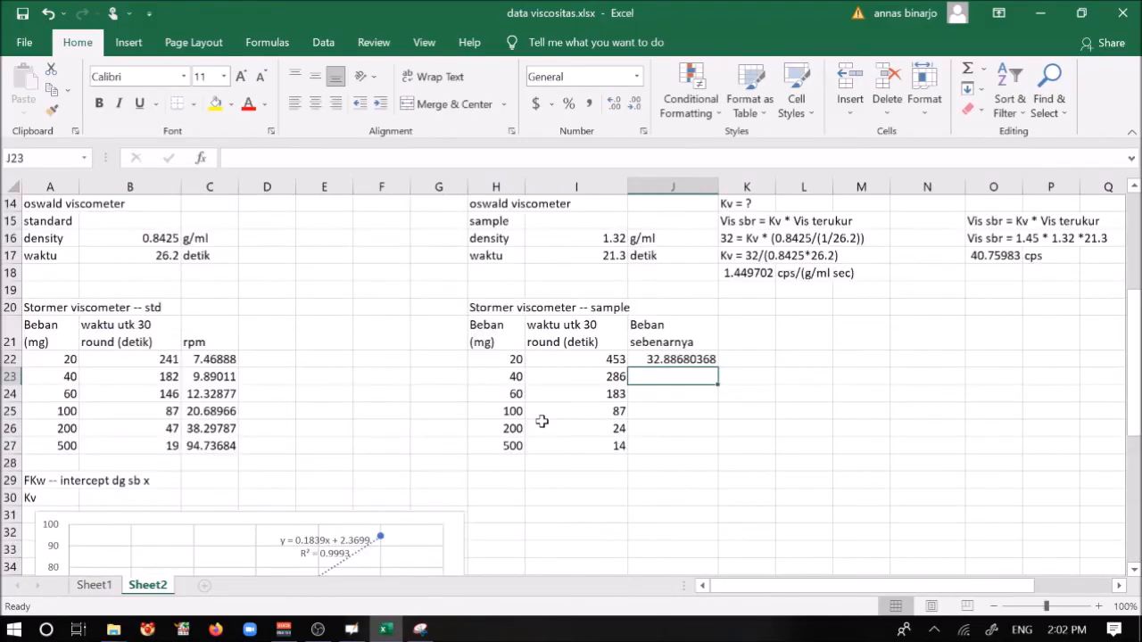
{"action": "left_click", "coordinate": [664, 360]}
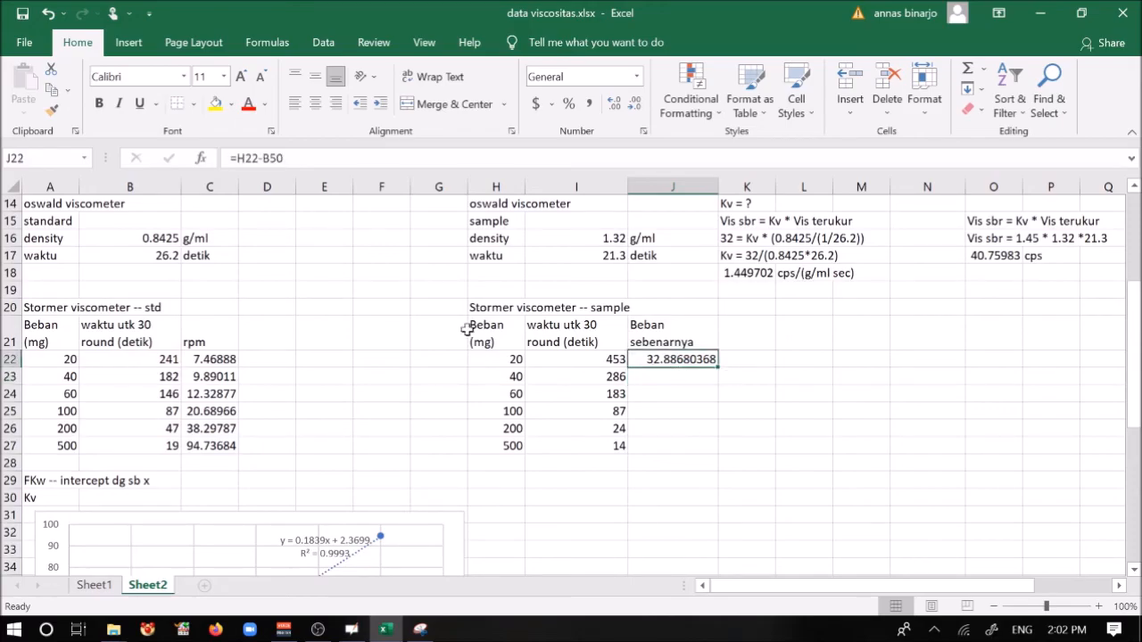
{"action": "left_click", "coordinate": [270, 158]}
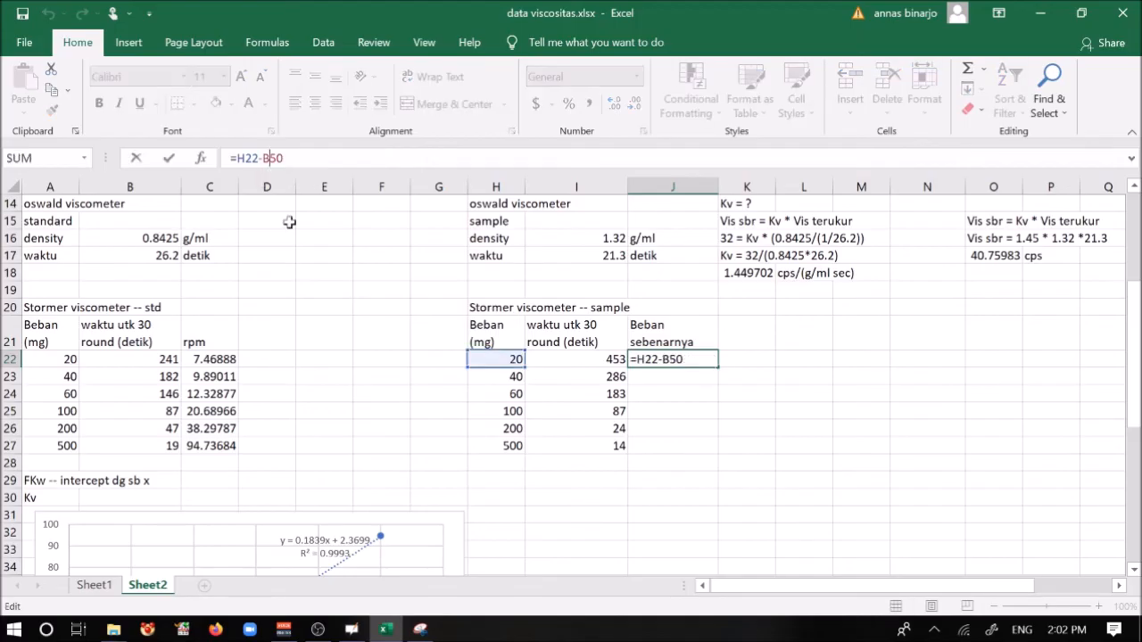
{"action": "type", "text": "$"}
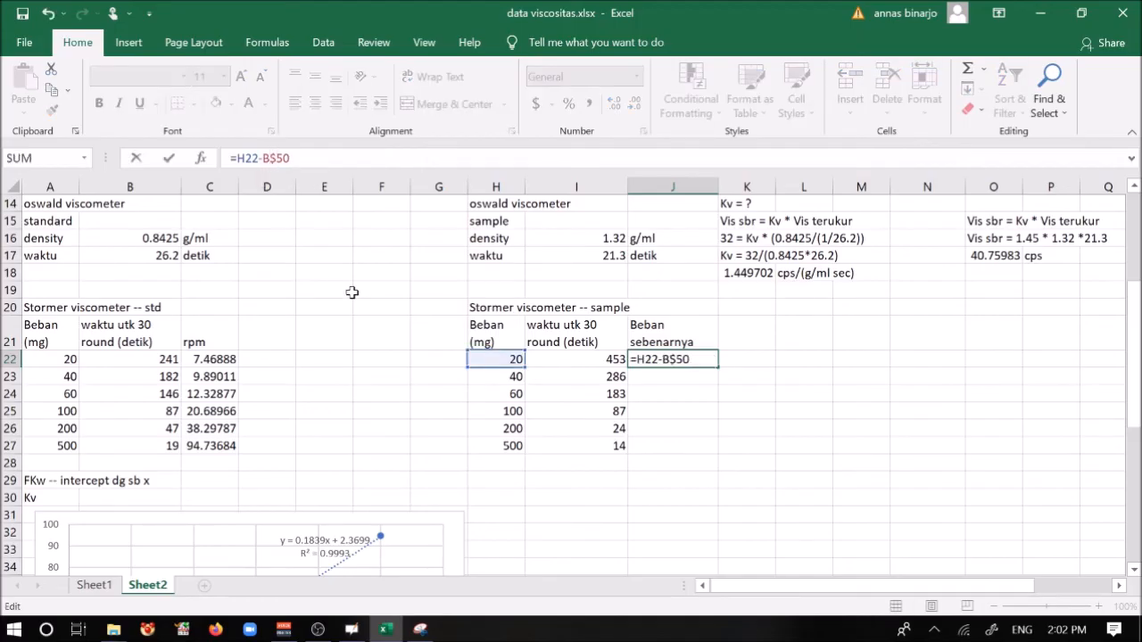
{"action": "key", "text": "Return"}
{"action": "left_click", "coordinate": [653, 359]}
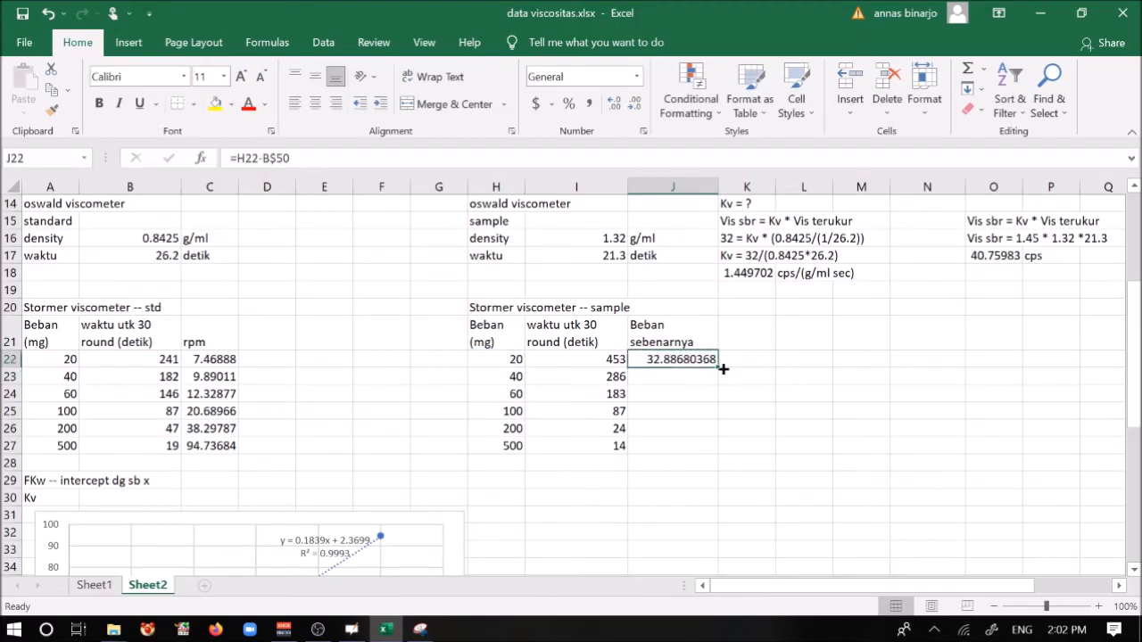
{"action": "left_click_drag", "start_coordinate": [719, 368], "coordinate": [709, 451]}
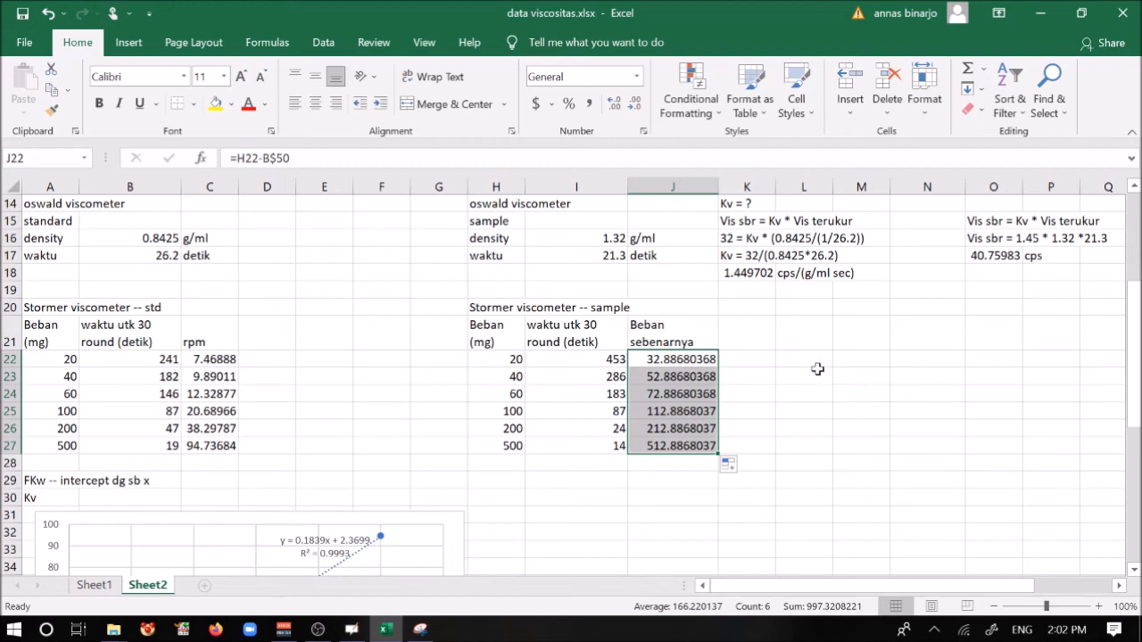
- Add the column heading "rpm" in K21 of the Stormer sample table
{"action": "left_click", "coordinate": [752, 340]}
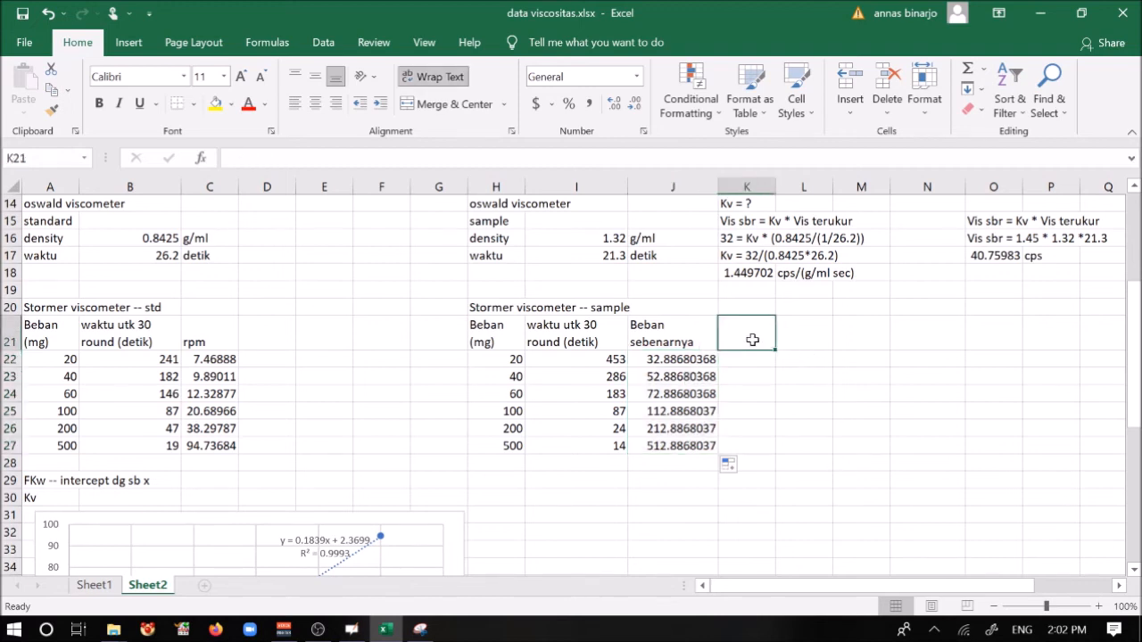
{"action": "left_click", "coordinate": [574, 336]}
{"action": "left_click", "coordinate": [749, 330]}
{"action": "type", "text": "r"}
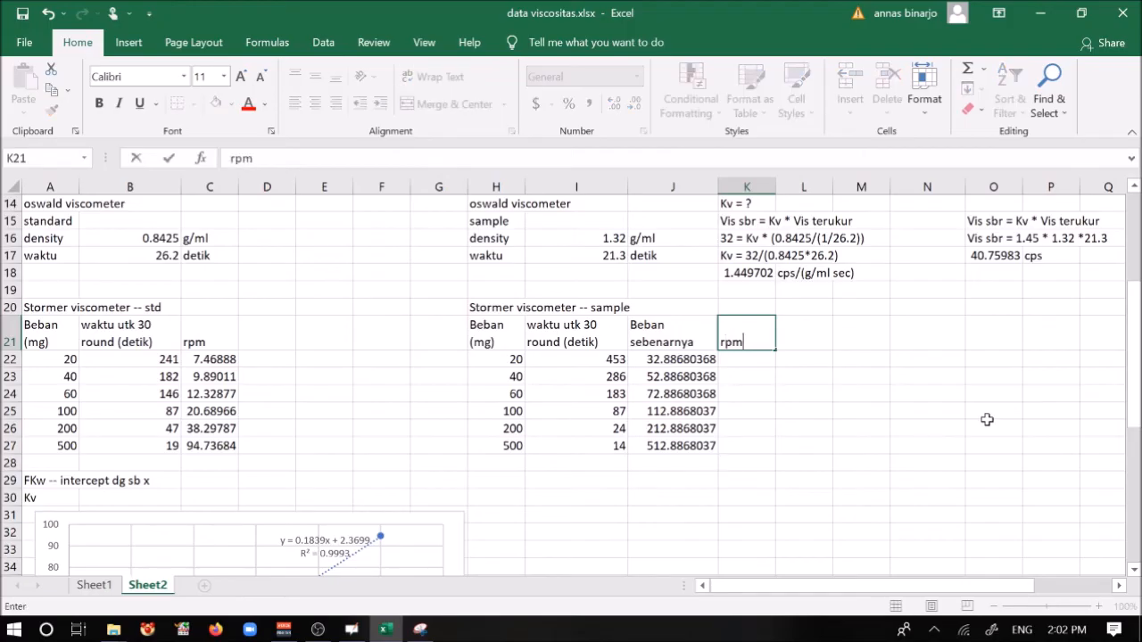
{"action": "type", "text": "pm"}
{"action": "key", "text": "Return"}
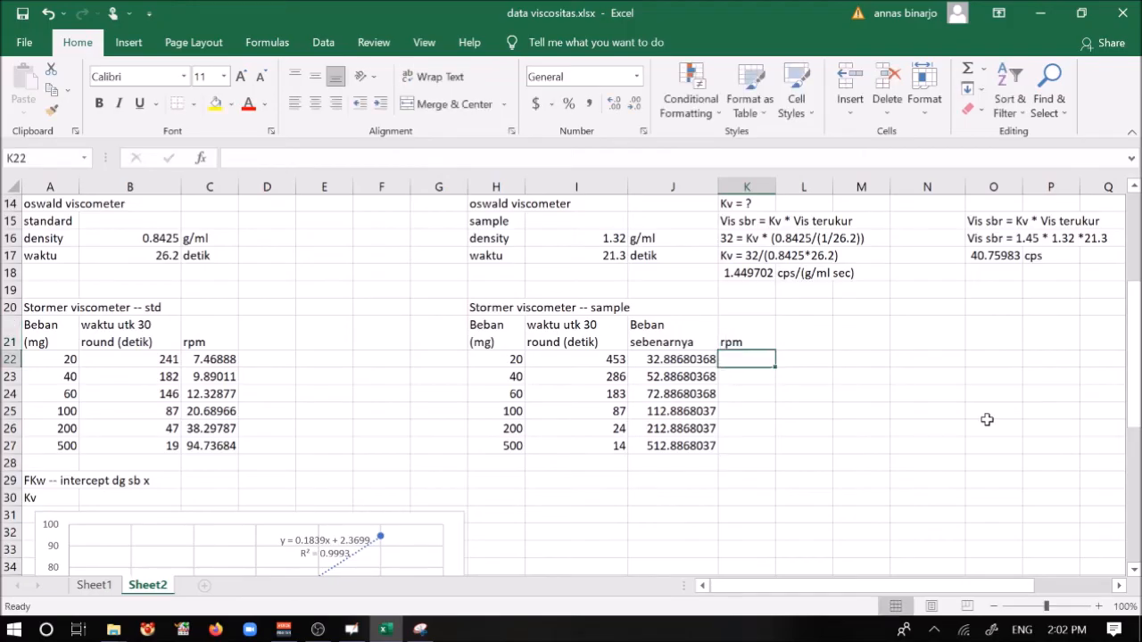
- Calculate the first sample's rpm in K22 with the formula =30/(I22/60)
{"action": "type", "text": "=30/("}
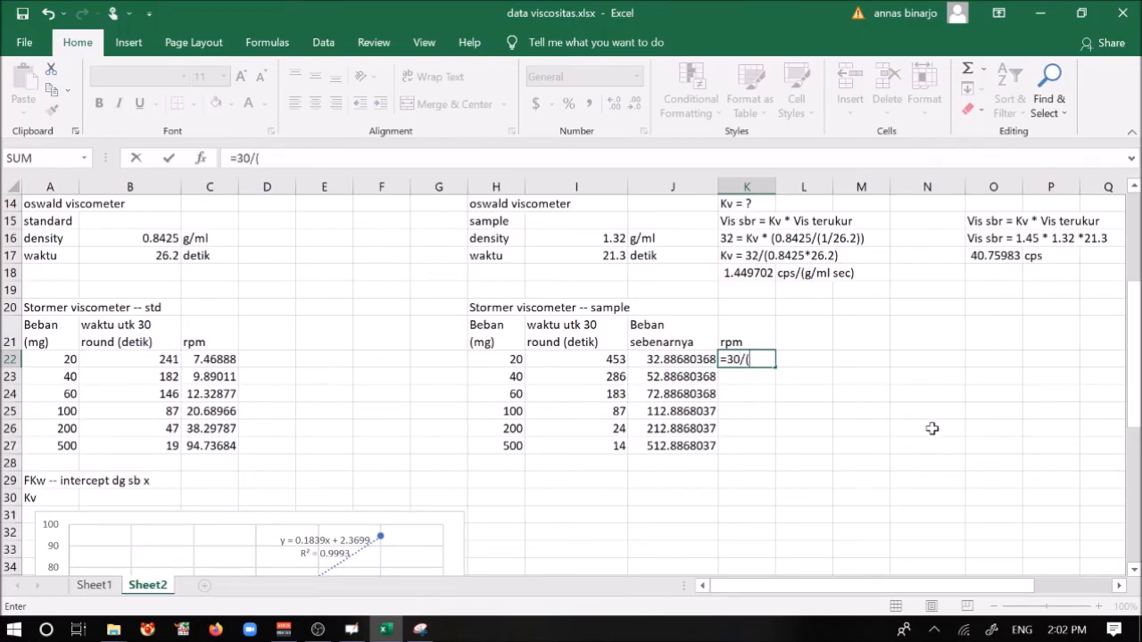
{"action": "left_click", "coordinate": [591, 357]}
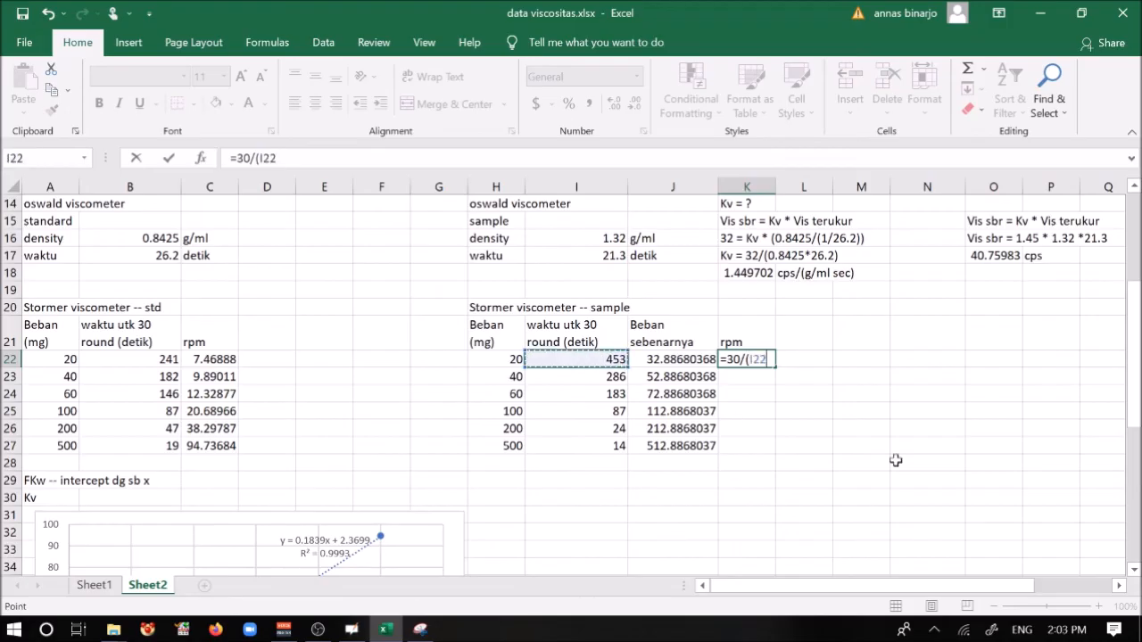
{"action": "type", "text": "/60"}
{"action": "key", "text": "Return"}
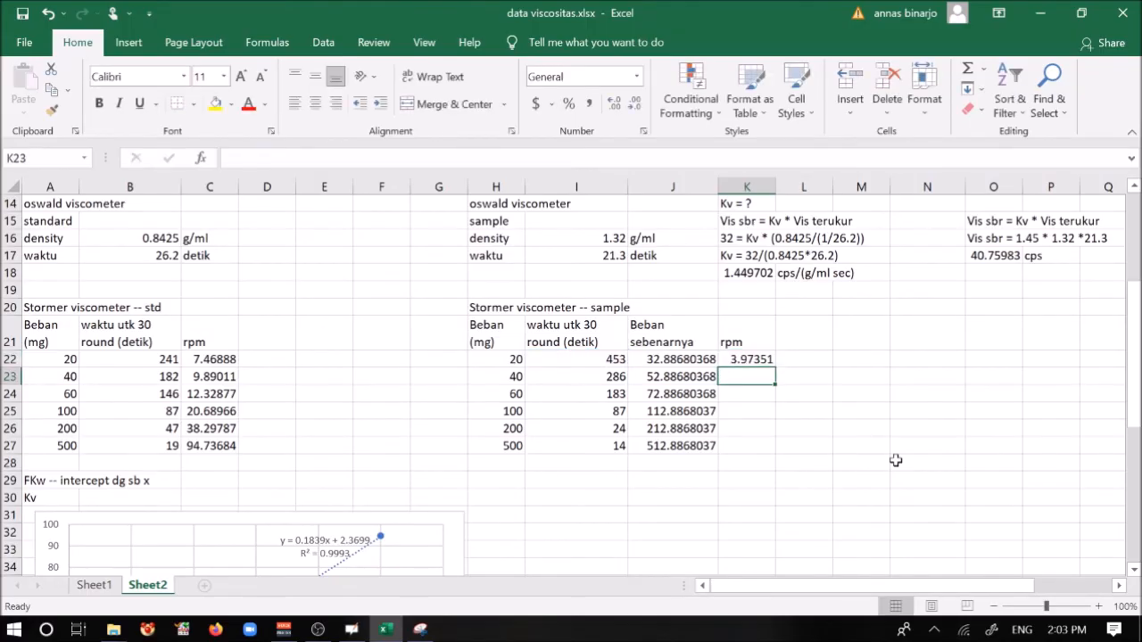
- Fill the rpm formula in K22 down to K27 for the remaining sample rows
{"action": "left_click", "coordinate": [758, 359]}
{"action": "left_click_drag", "start_coordinate": [774, 367], "coordinate": [788, 446]}
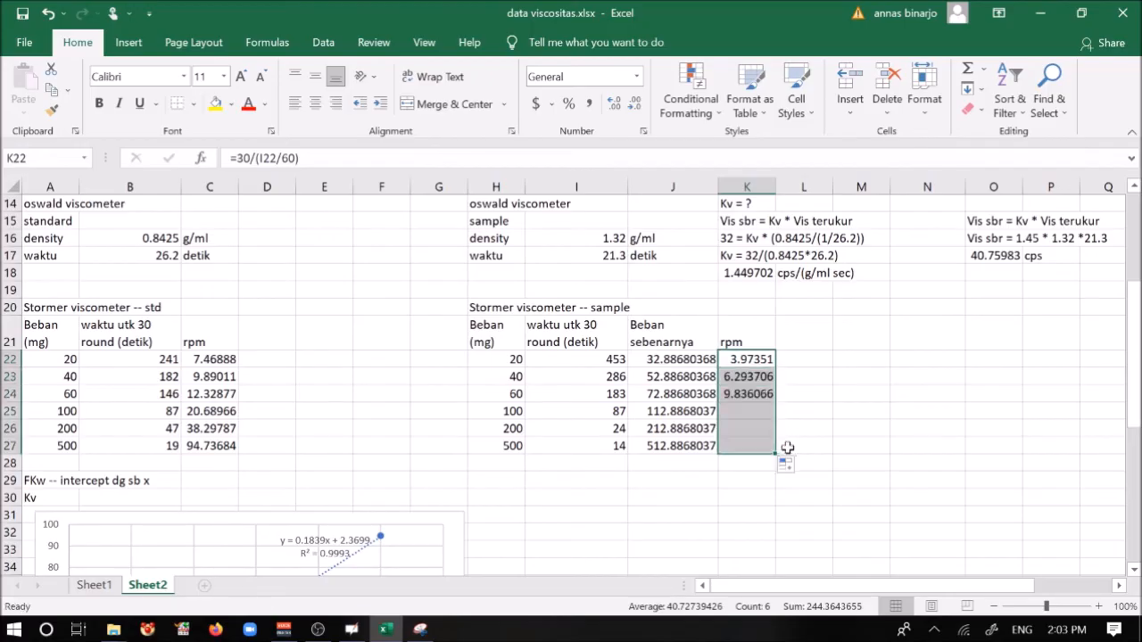
{"action": "left_click", "coordinate": [922, 448]}
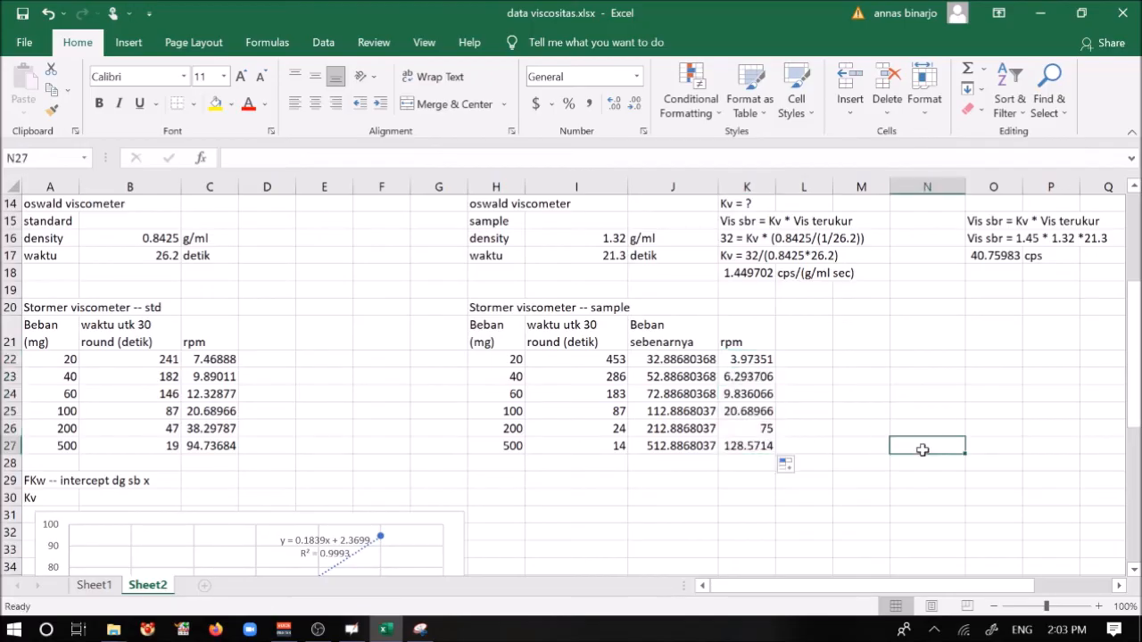
- Highlight the last sample rpm value in K27 with a standard red fill
{"action": "left_click", "coordinate": [745, 448]}
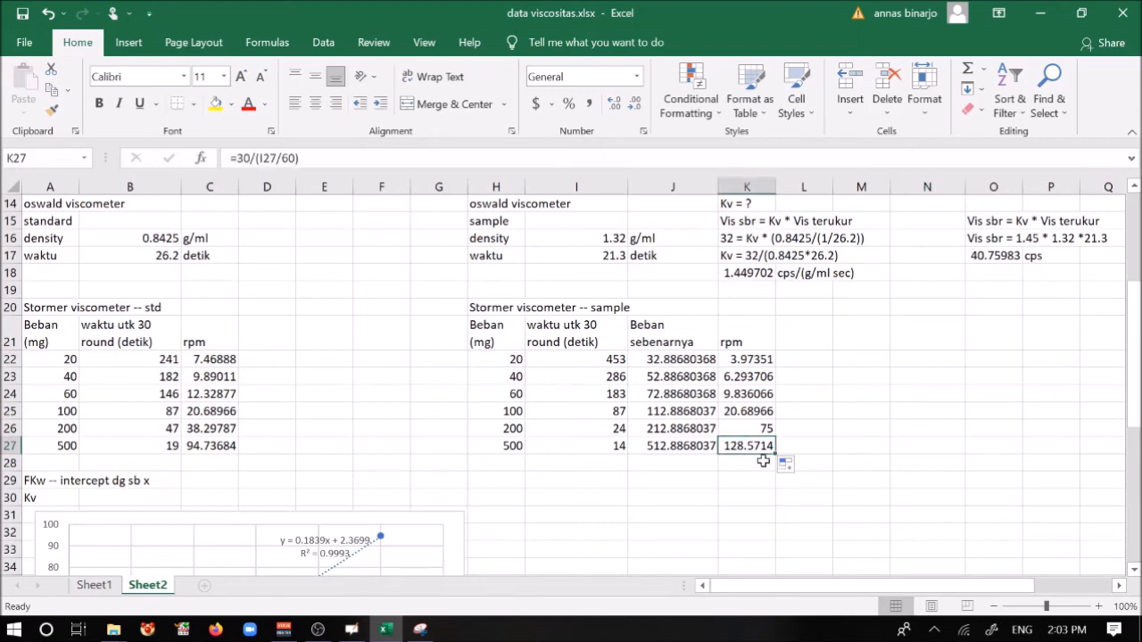
{"action": "left_click", "coordinate": [231, 104]}
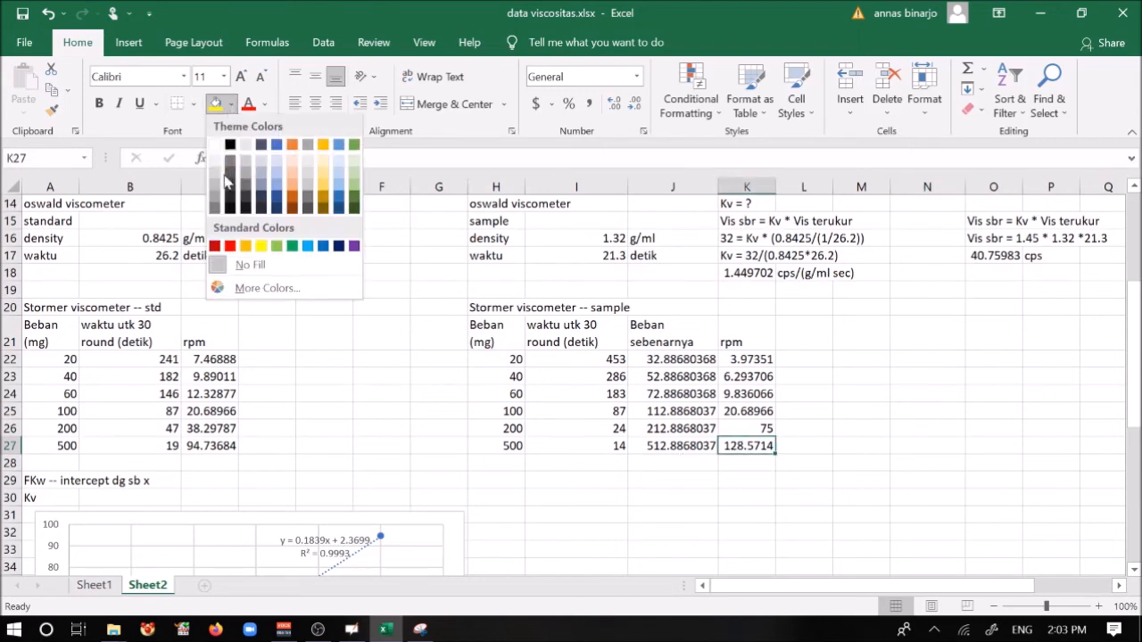
{"action": "left_click", "coordinate": [230, 246]}
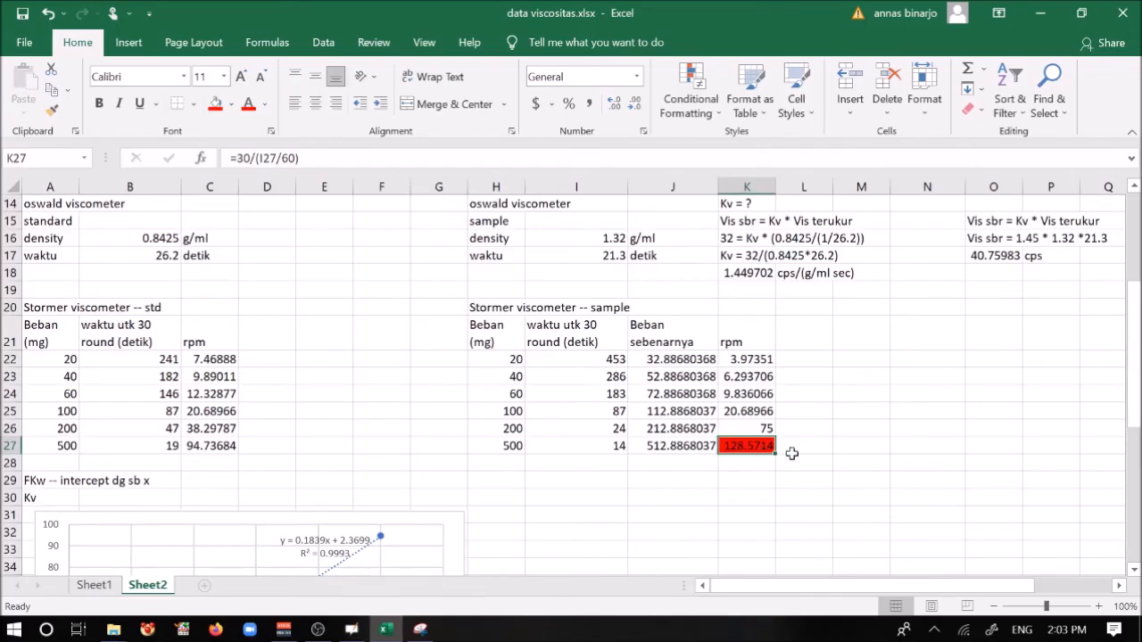
{"action": "left_click", "coordinate": [809, 450]}
{"action": "left_click", "coordinate": [754, 445]}
{"action": "left_click", "coordinate": [504, 427]}
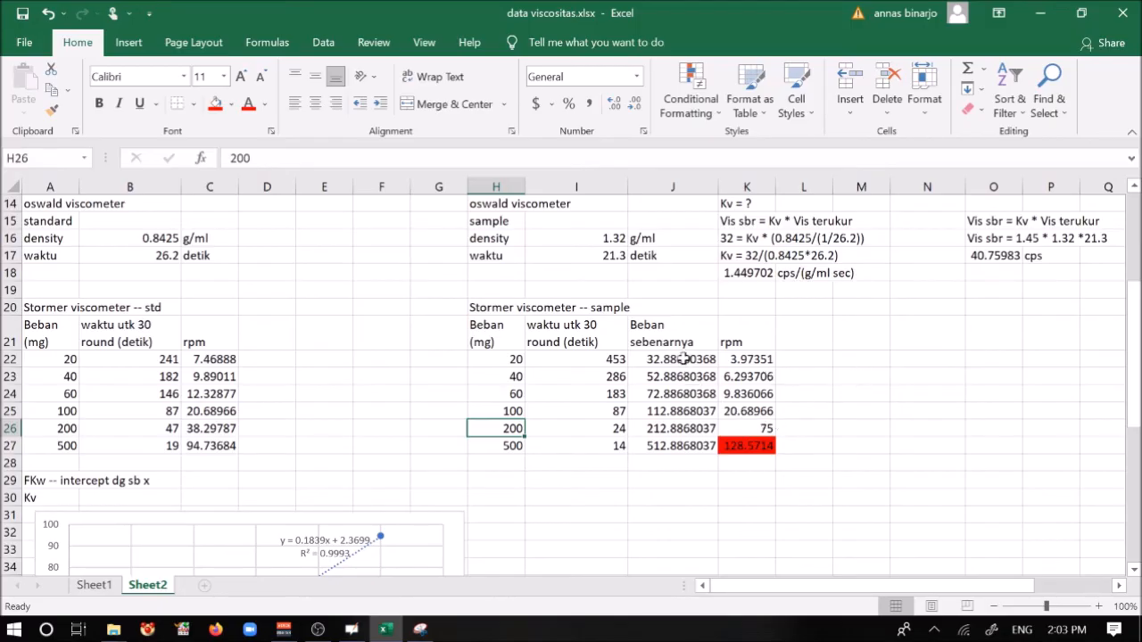
- Insert a markers-only scatter chart of true load against rpm from J22:K26 and place it below the sample table
{"action": "left_click_drag", "start_coordinate": [683, 358], "coordinate": [746, 426]}
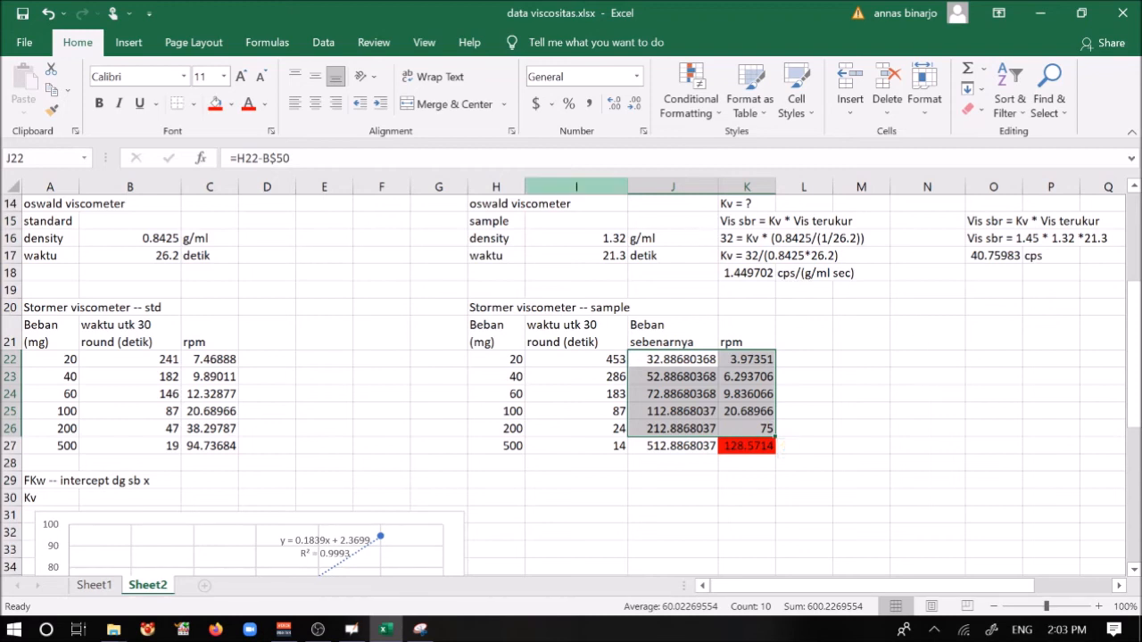
{"action": "left_click", "coordinate": [131, 45]}
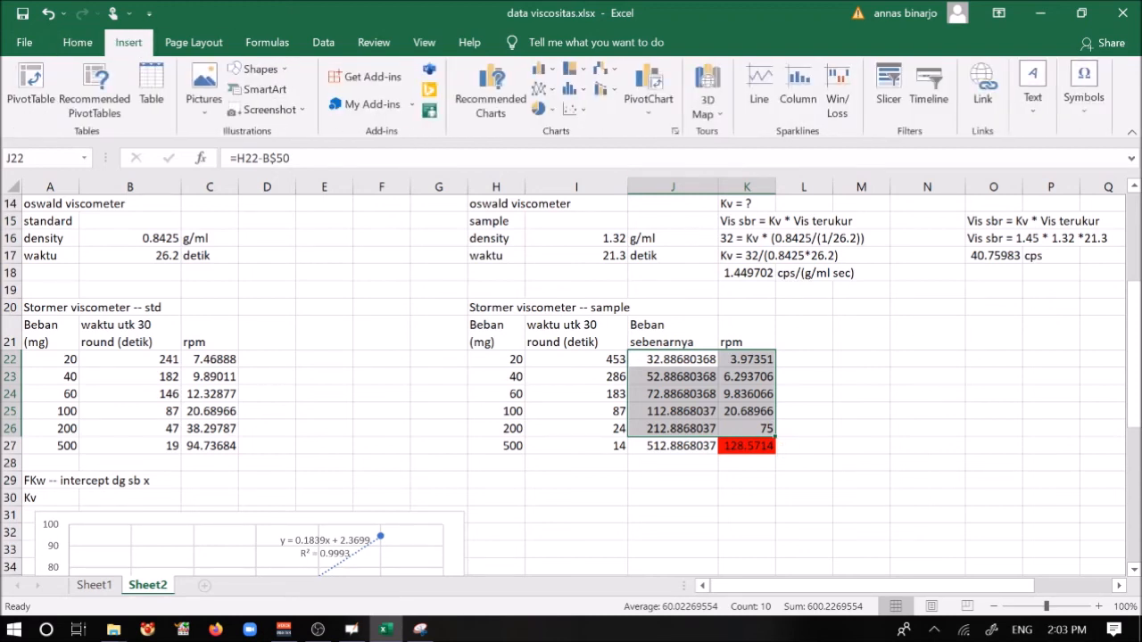
{"action": "left_click", "coordinate": [571, 109]}
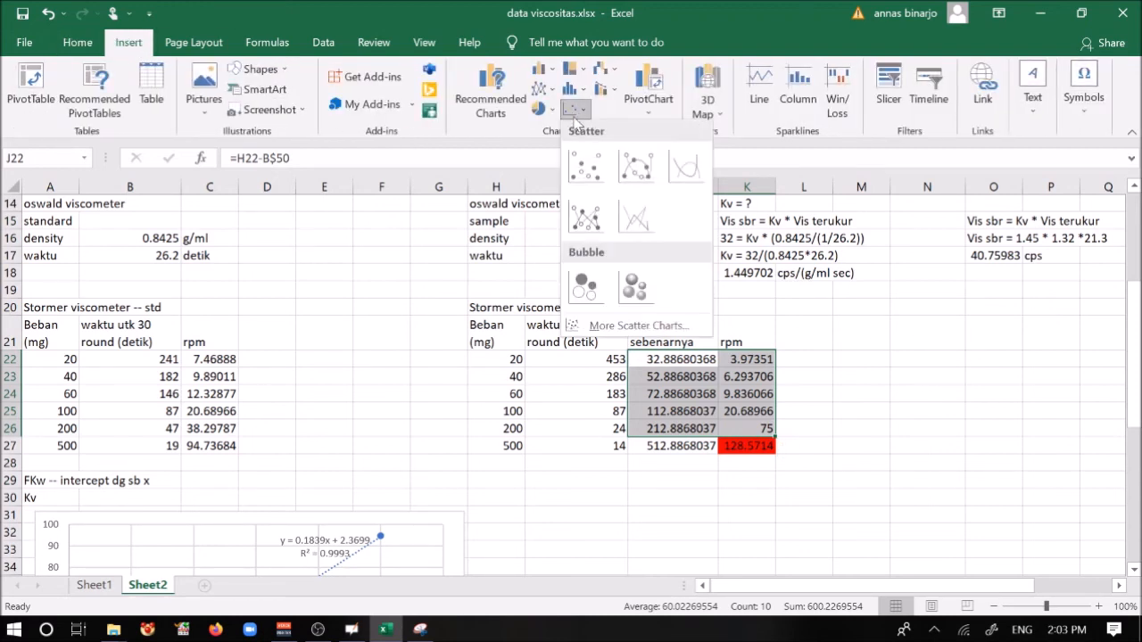
{"action": "left_click", "coordinate": [586, 167]}
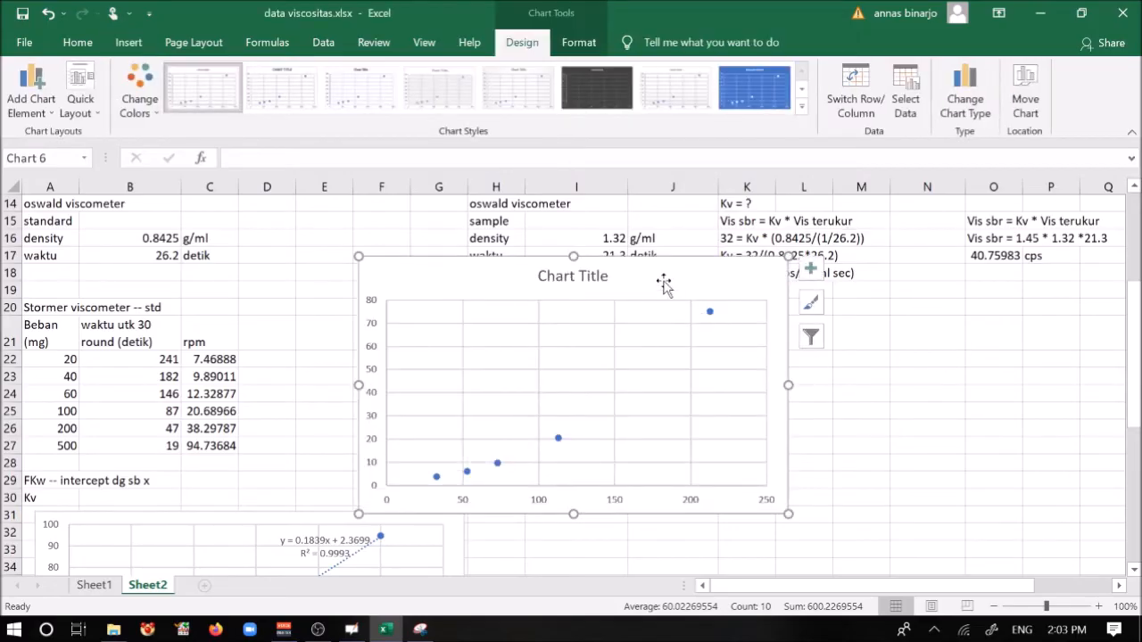
{"action": "left_click_drag", "start_coordinate": [650, 274], "coordinate": [785, 495]}
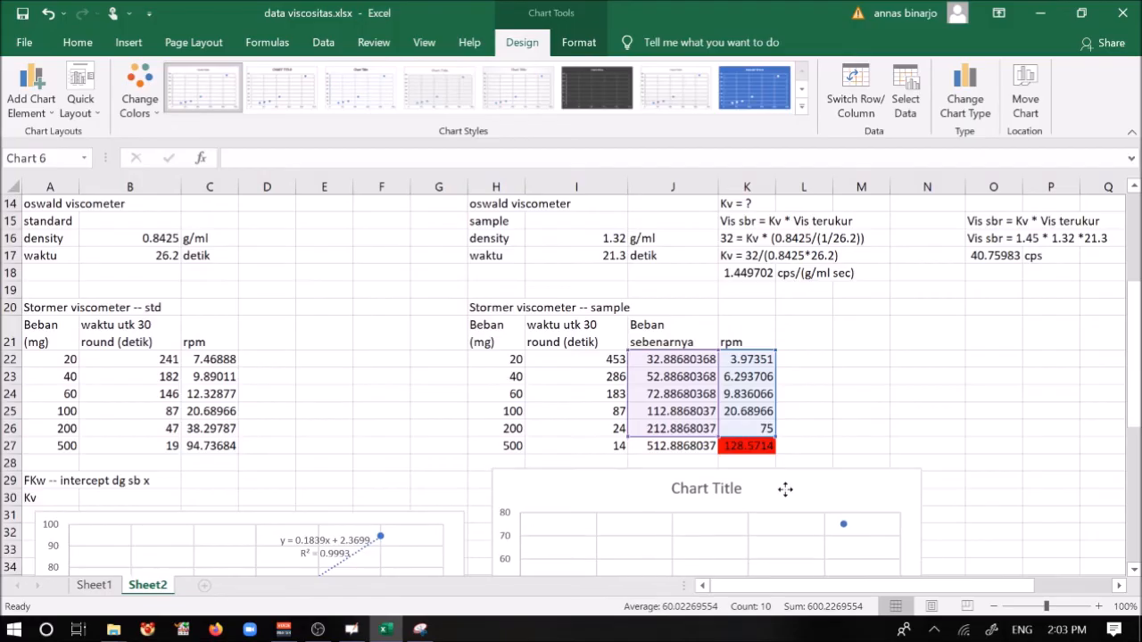
- Delete the title of the sample's scatter chart
{"action": "scroll", "coordinate": [951, 436], "scroll_direction": "down", "scroll_amount": 3}
{"action": "left_click", "coordinate": [715, 318]}
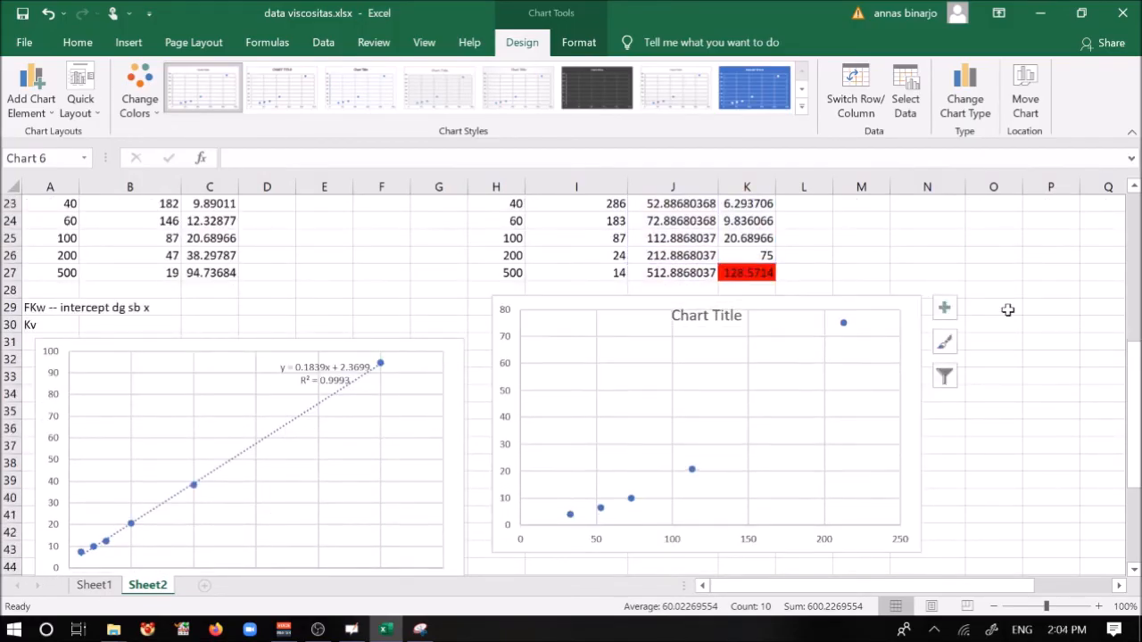
{"action": "key", "text": "Delete"}
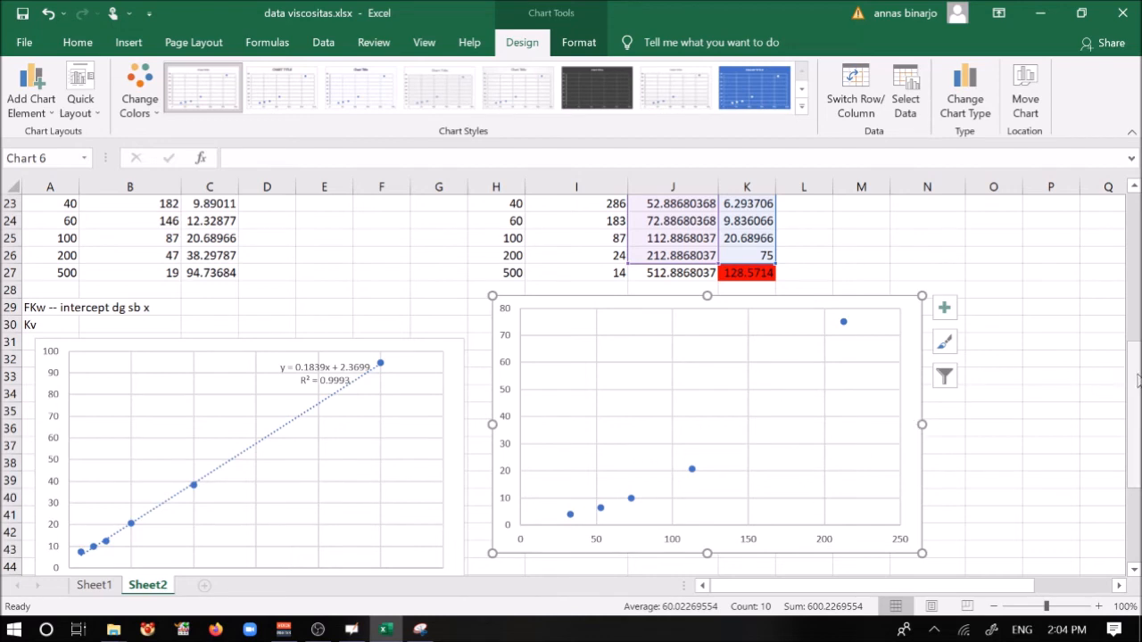
- Add the column headings "log beban" in M21 and "log rpm" in N21 beside the sample table
{"action": "left_click_drag", "start_coordinate": [1138, 379], "coordinate": [1134, 369]}
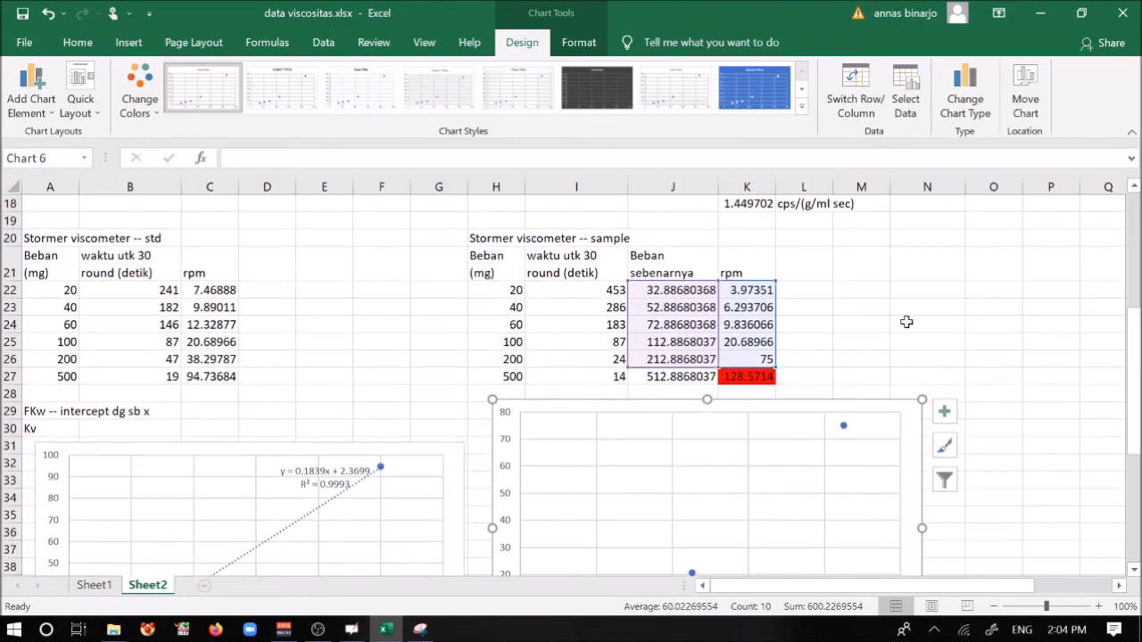
{"action": "left_click_drag", "start_coordinate": [668, 264], "coordinate": [732, 273]}
{"action": "left_click", "coordinate": [858, 266]}
{"action": "type", "text": "log beban"}
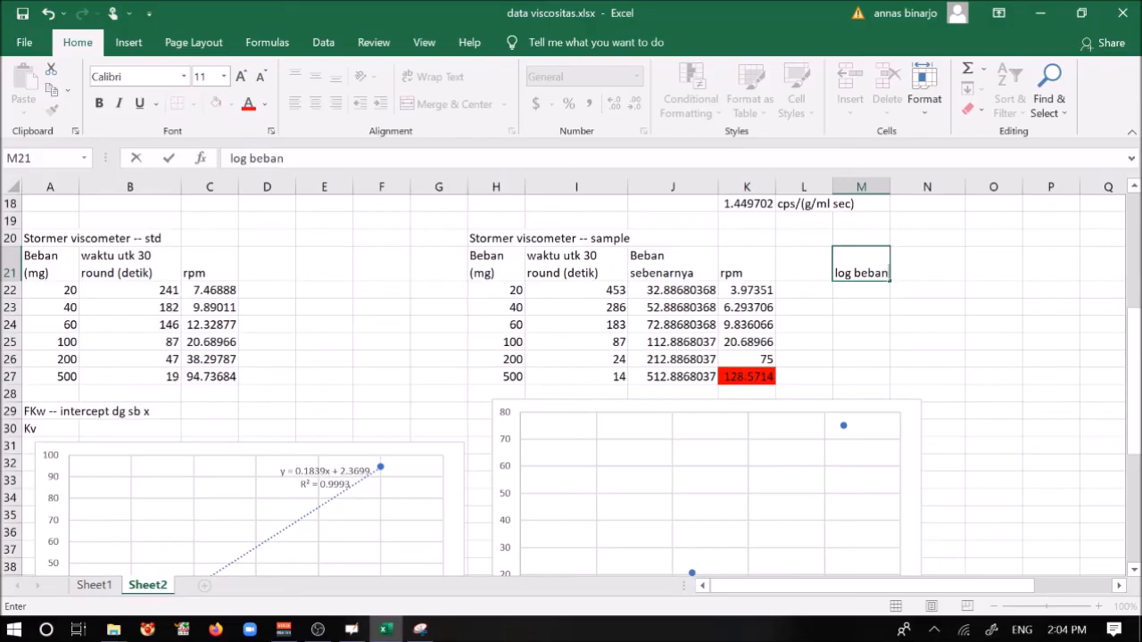
{"action": "key", "text": "Tab"}
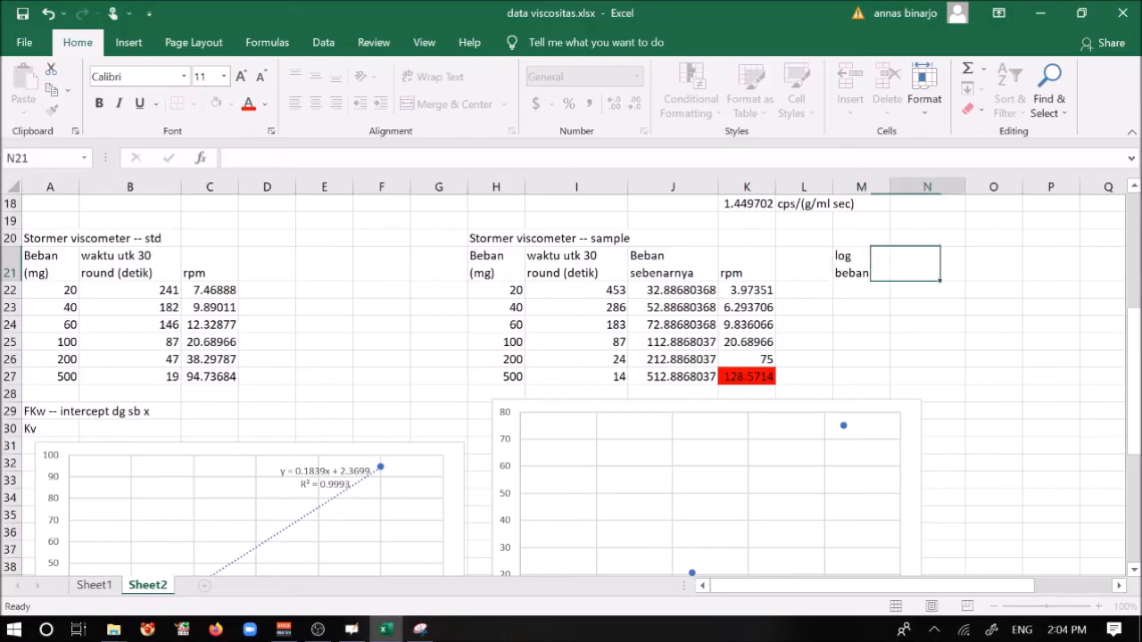
{"action": "type", "text": "log rpm"}
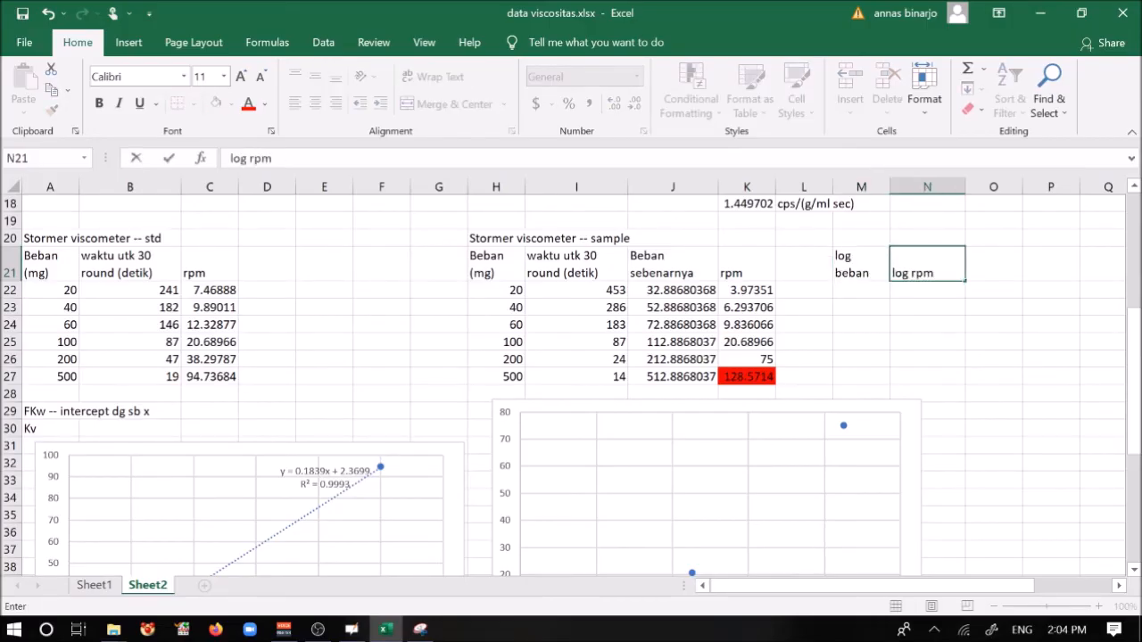
{"action": "key", "text": "Return"}
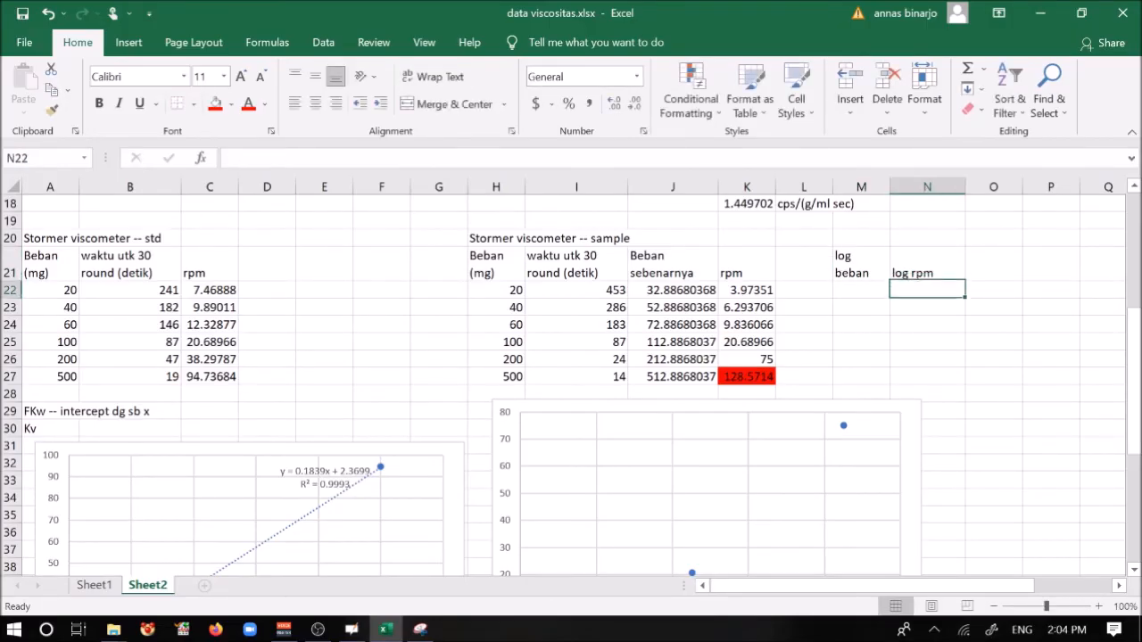
- Calculate the log of the first true load in M22 with =LOG(J22) and fill it down to M26
{"action": "left_click", "coordinate": [862, 290]}
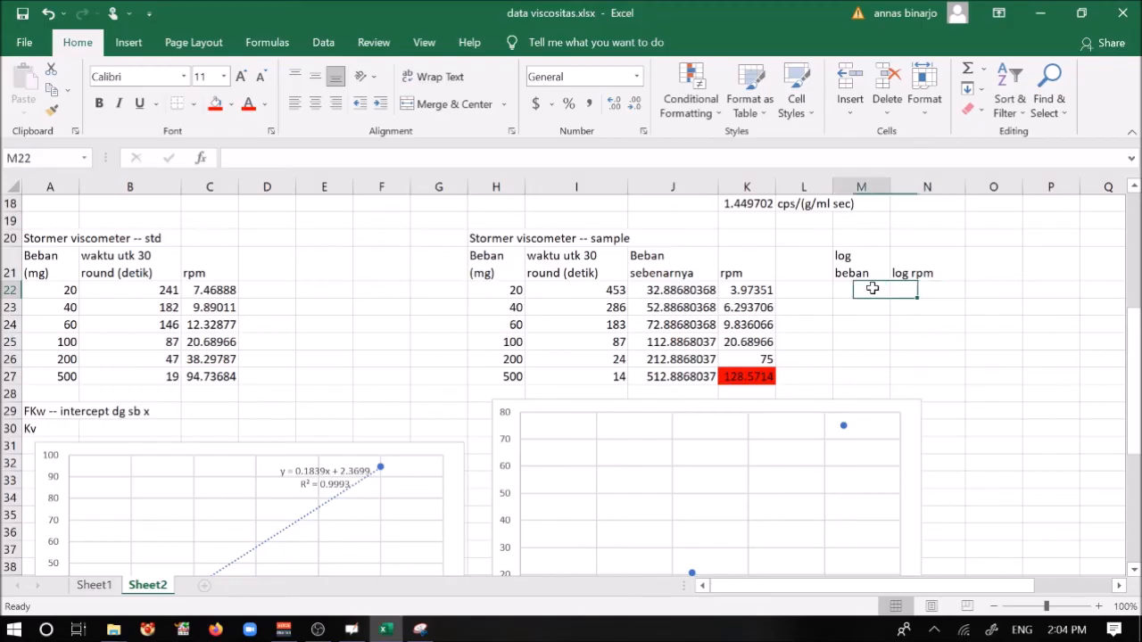
{"action": "type", "text": "="}
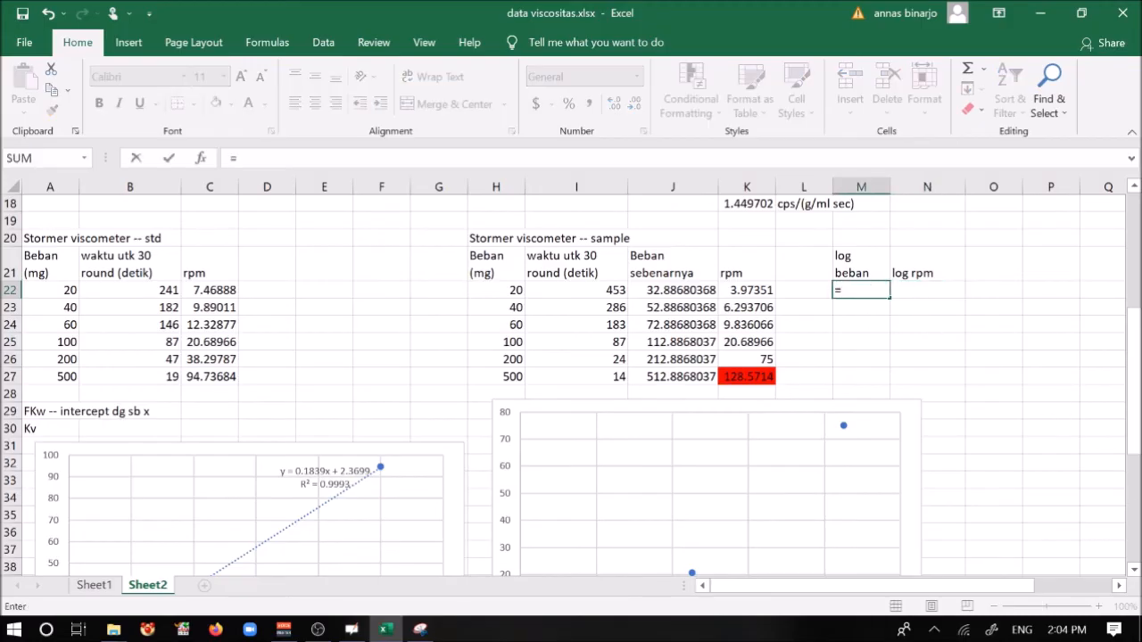
{"action": "left_click", "coordinate": [635, 290]}
{"action": "key", "text": "Return"}
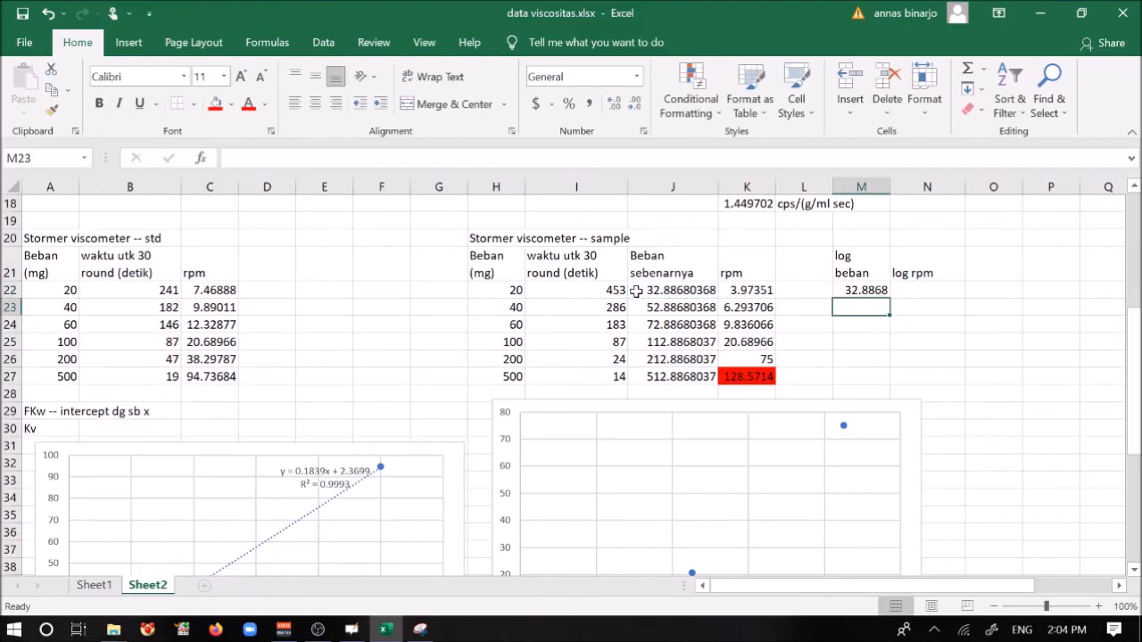
{"action": "left_click", "coordinate": [864, 290]}
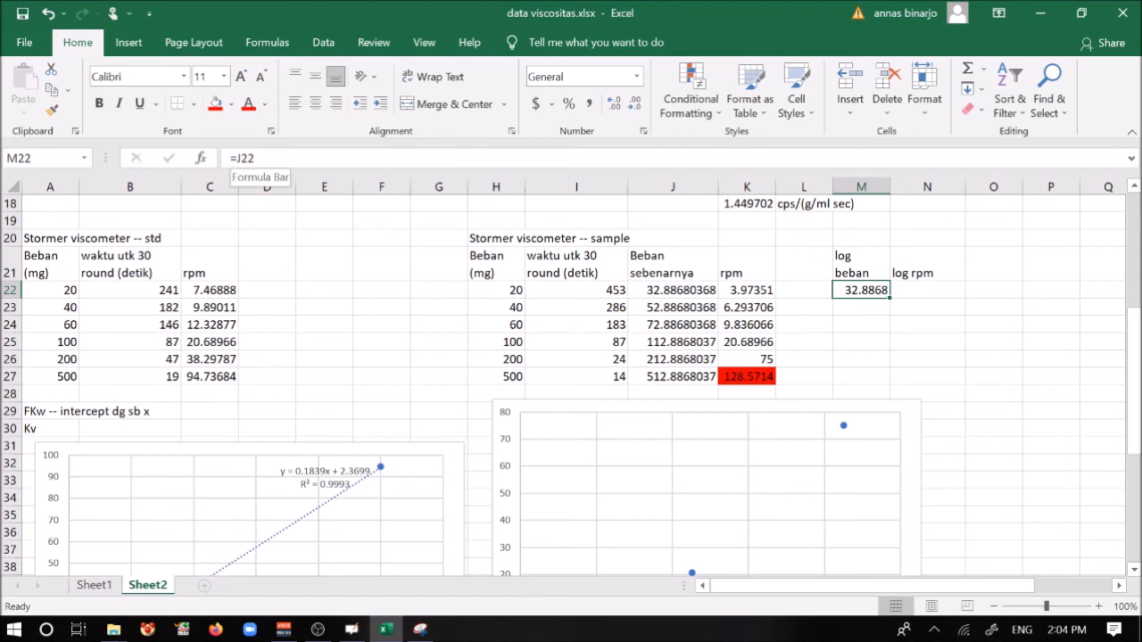
{"action": "left_click", "coordinate": [233, 158]}
{"action": "type", "text": "log"}
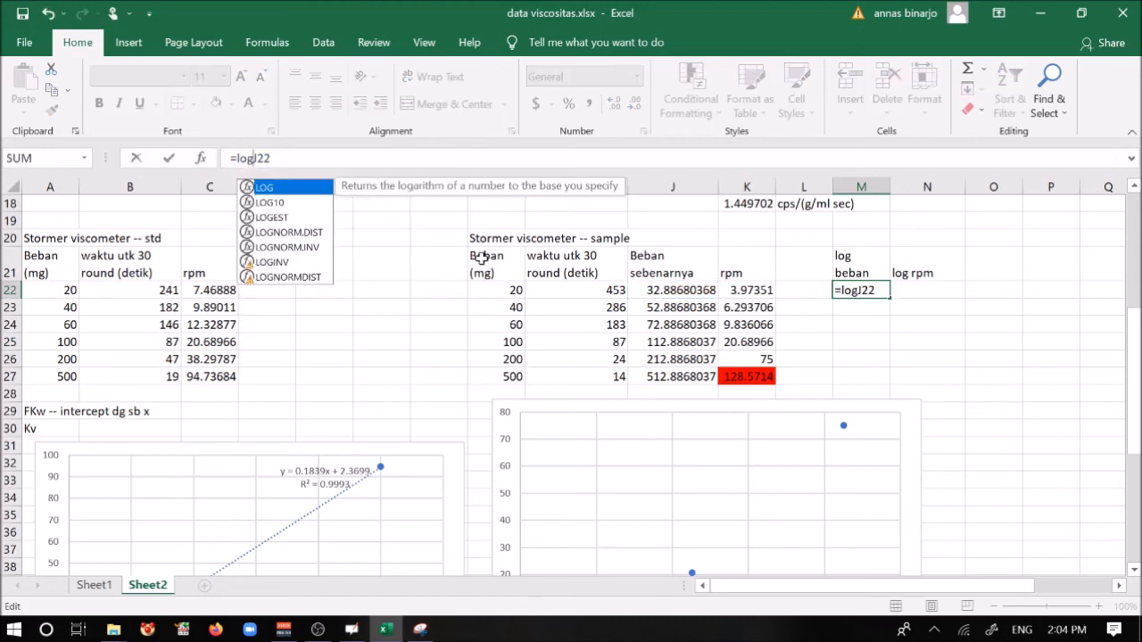
{"action": "type", "text": "("}
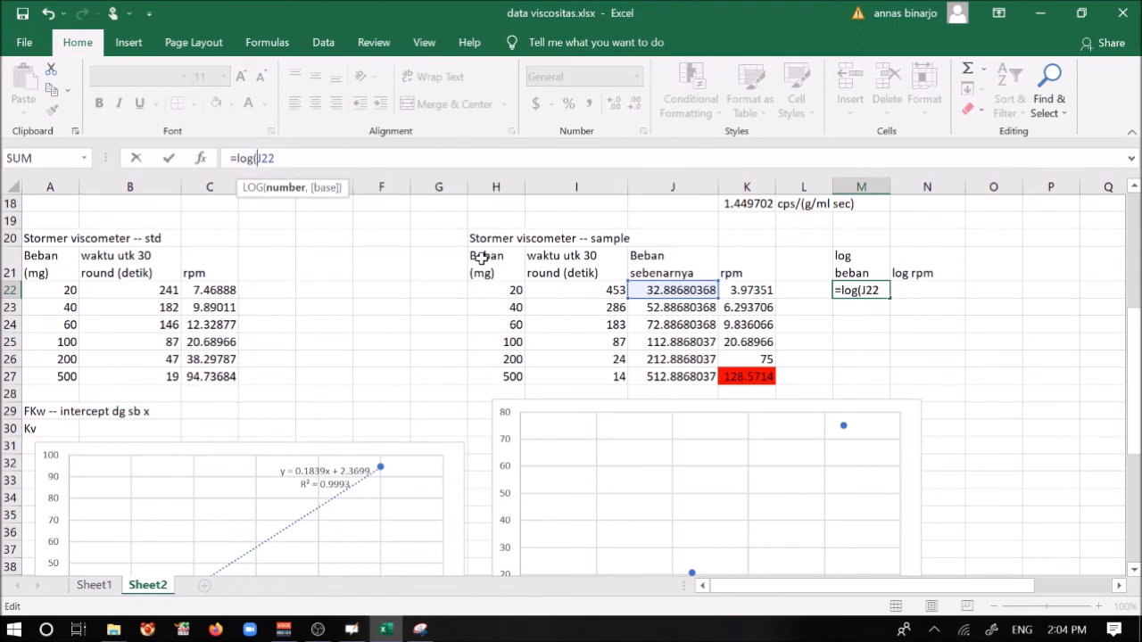
{"action": "type", "text": ")"}
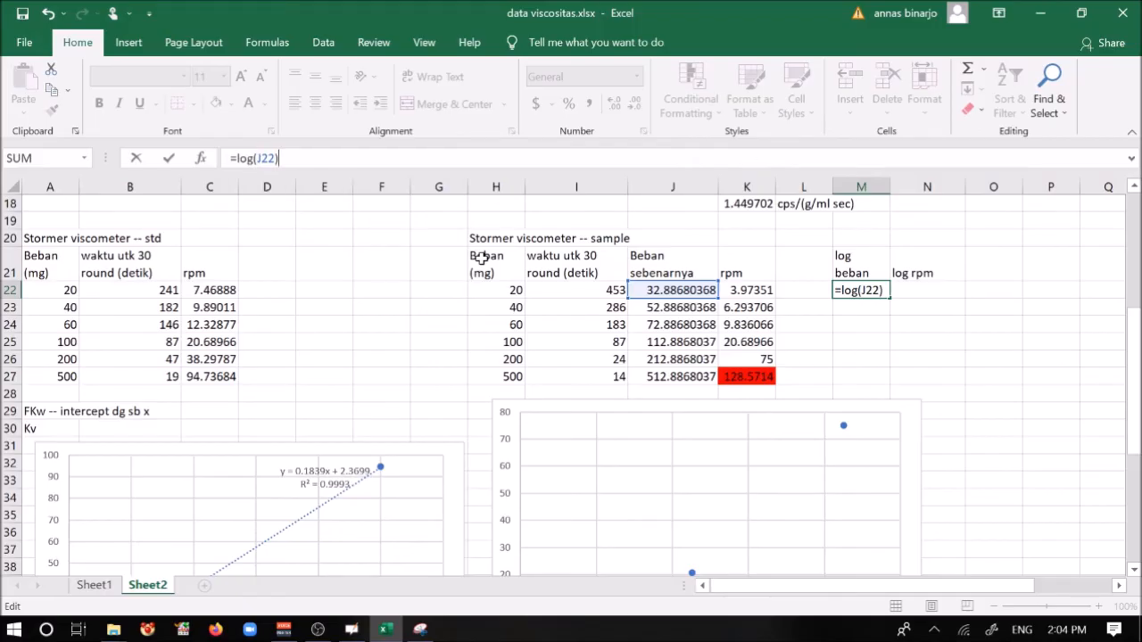
{"action": "key", "text": "Return"}
{"action": "left_click", "coordinate": [863, 291]}
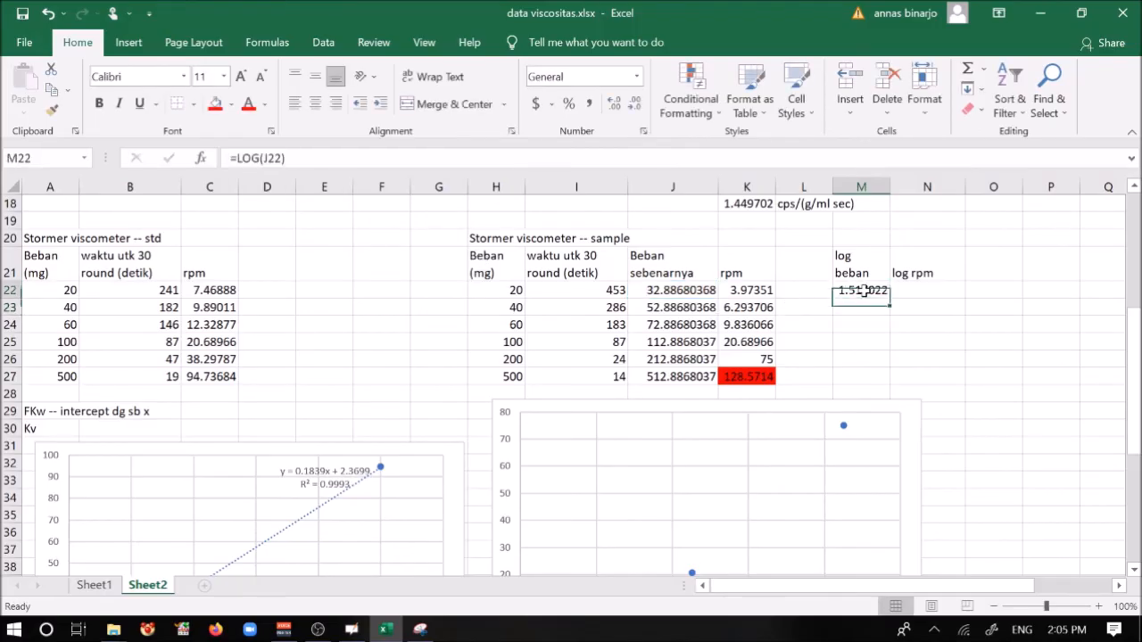
{"action": "left_click_drag", "start_coordinate": [888, 300], "coordinate": [891, 368]}
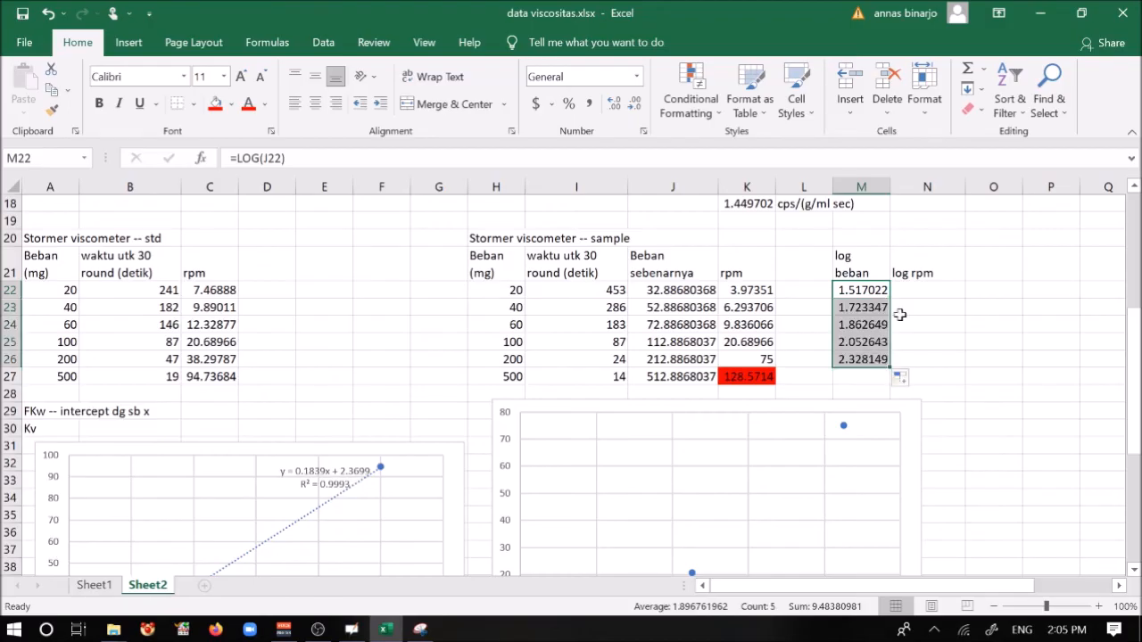
- Calculate the log of the sample rpm in N22 with =LOG(K22:K26) and fill it down to N26
{"action": "left_click", "coordinate": [915, 293]}
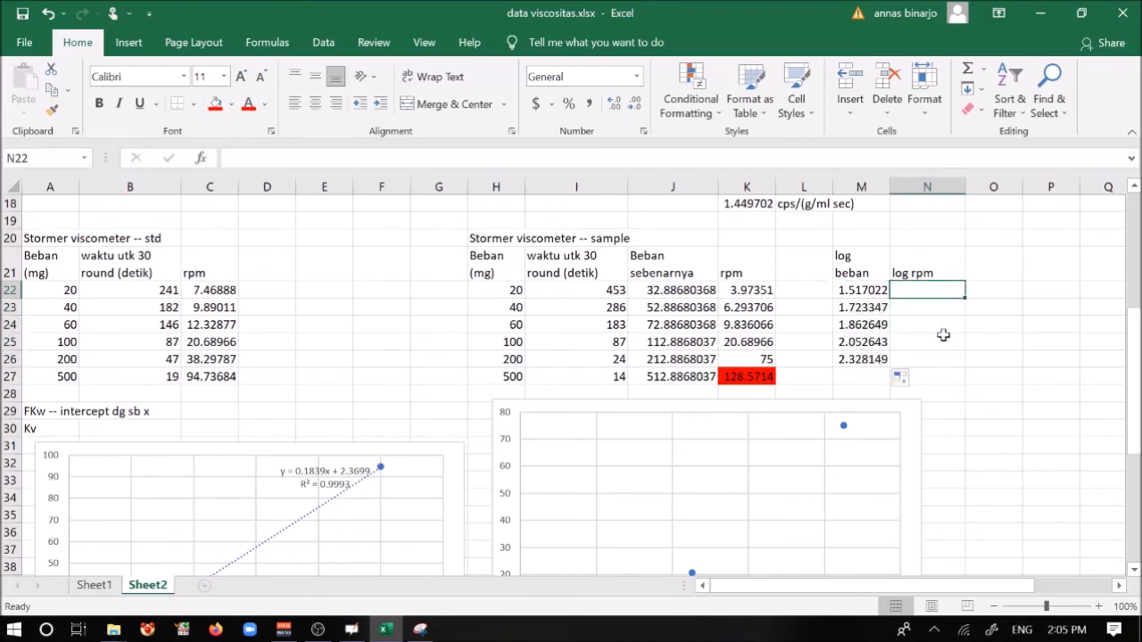
{"action": "type", "text": "=log("}
{"action": "left_click_drag", "start_coordinate": [756, 288], "coordinate": [764, 353]}
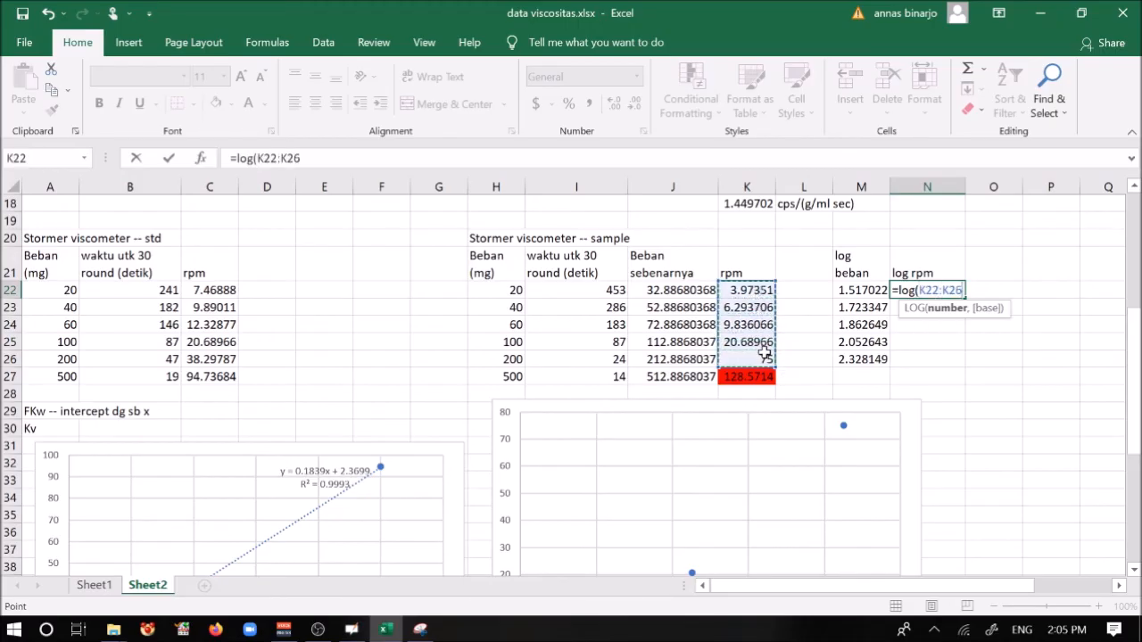
{"action": "key", "text": "Return"}
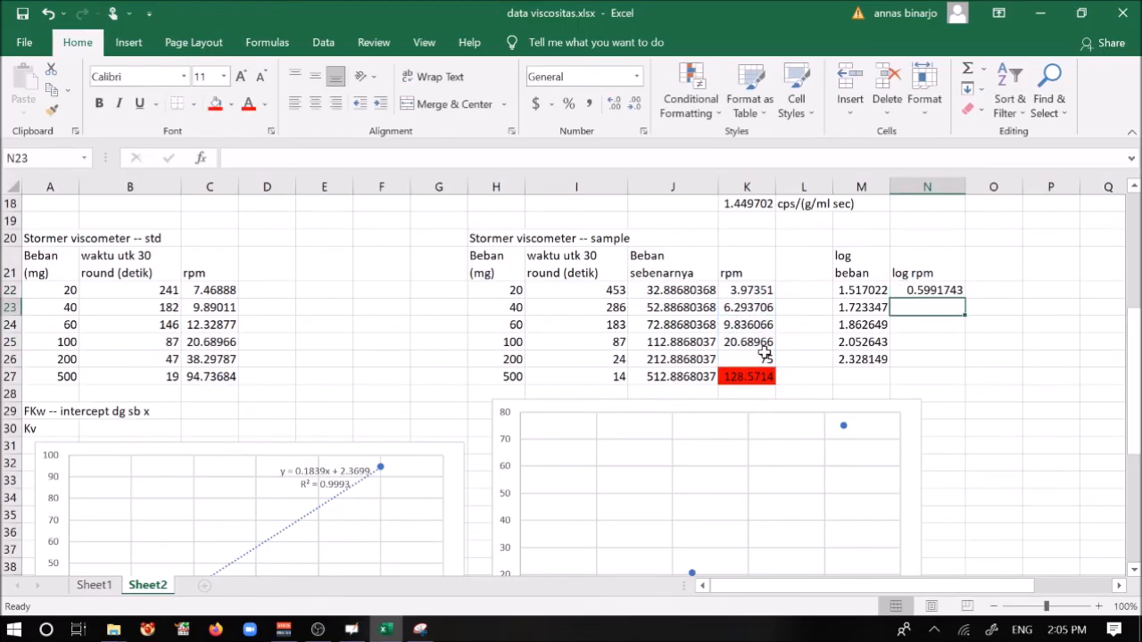
{"action": "left_click", "coordinate": [915, 291]}
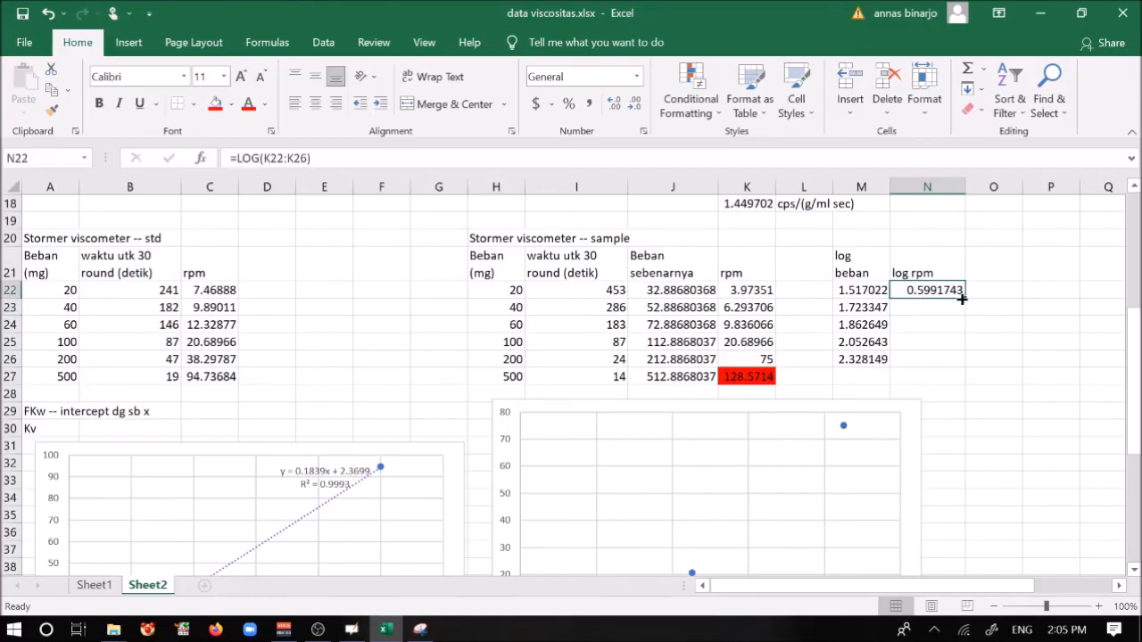
{"action": "left_click_drag", "start_coordinate": [965, 299], "coordinate": [963, 365]}
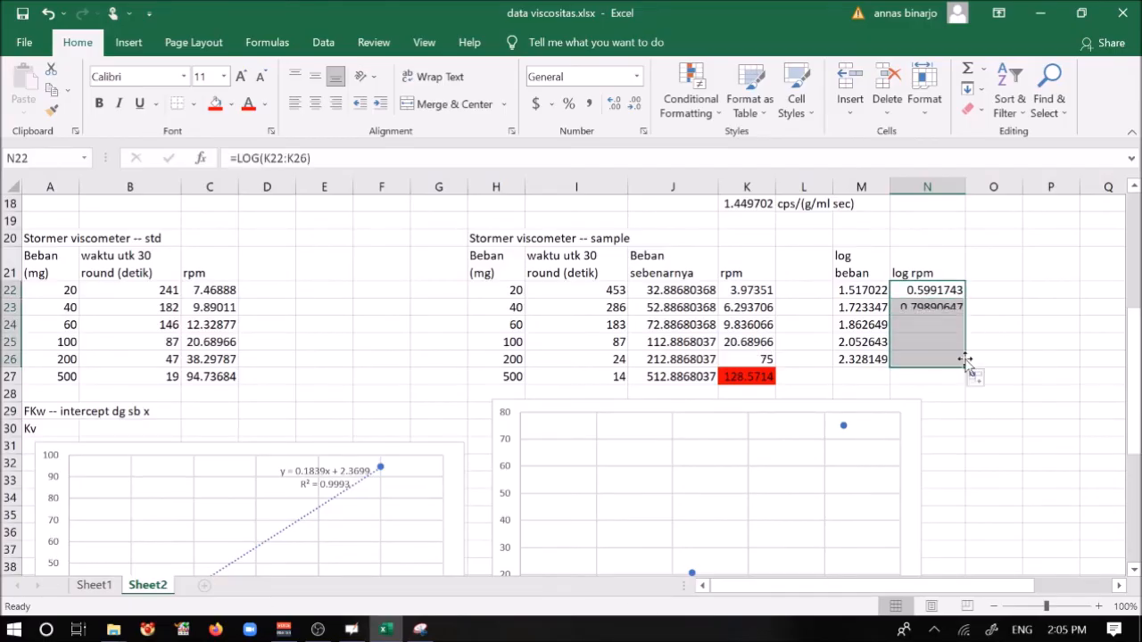
{"action": "left_click", "coordinate": [1013, 340]}
{"action": "left_click_drag", "start_coordinate": [856, 258], "coordinate": [946, 362]}
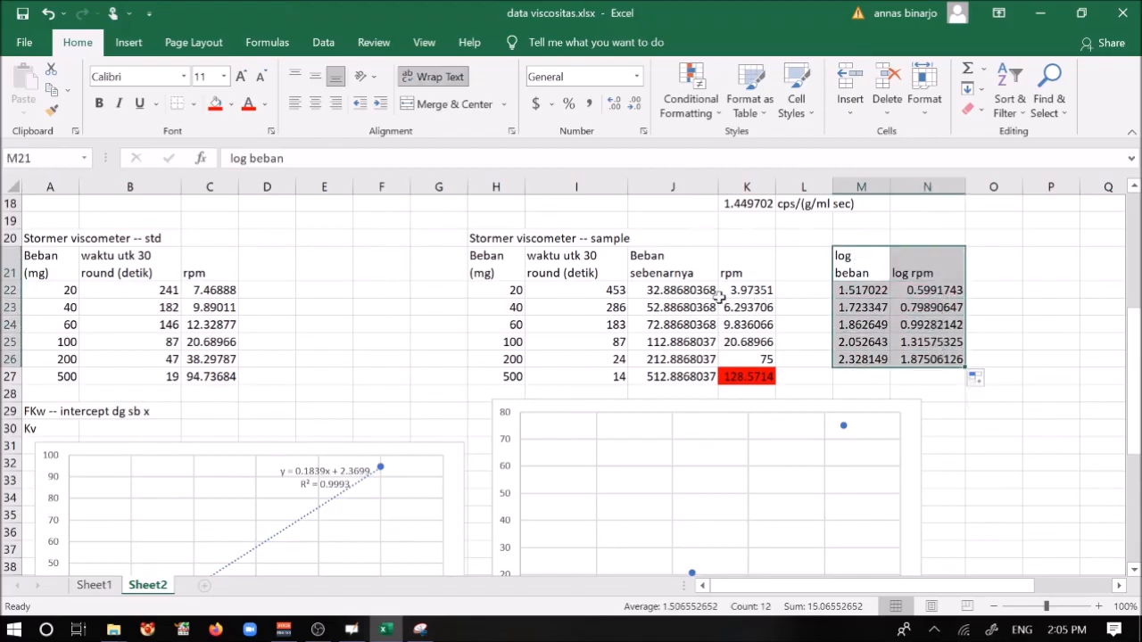
{"action": "left_click", "coordinate": [676, 266]}
{"action": "left_click_drag", "start_coordinate": [727, 270], "coordinate": [754, 361]}
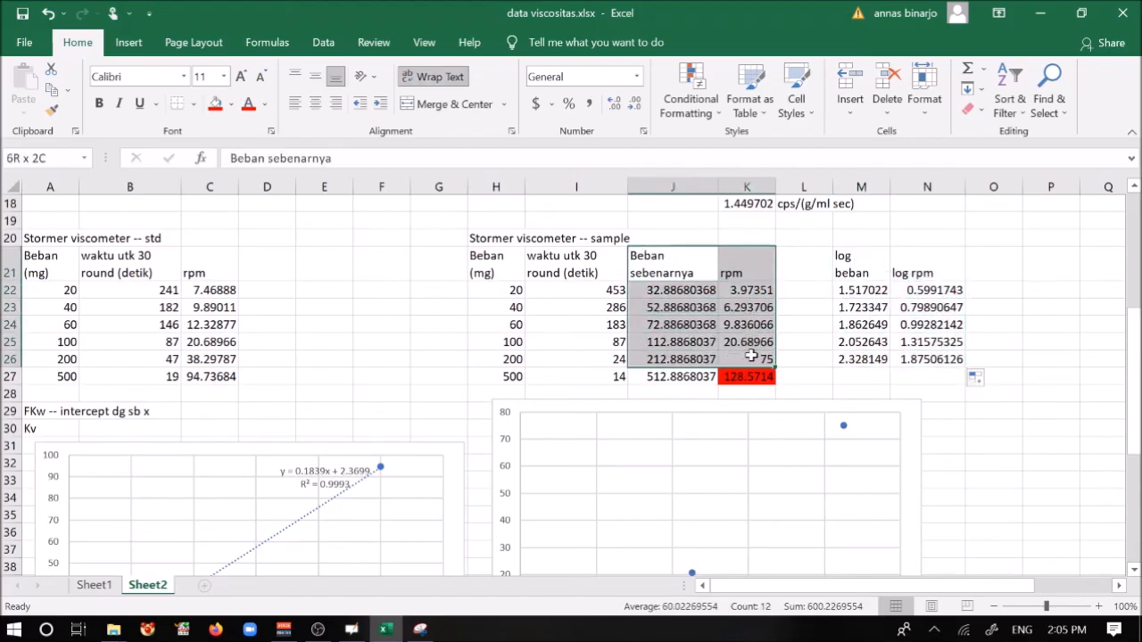
{"action": "left_click", "coordinate": [1050, 328]}
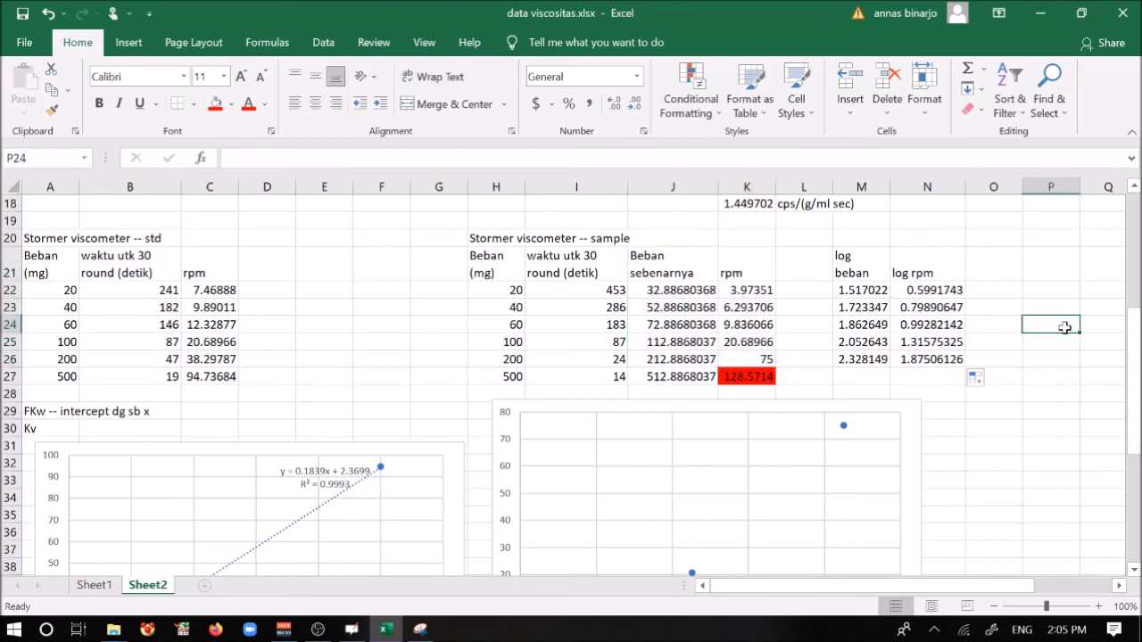
- Shrink the sample's load-rpm scatter chart so it spans about columns H to L and starts just above row 31
{"action": "left_click_drag", "start_coordinate": [1015, 588], "coordinate": [1093, 588]}
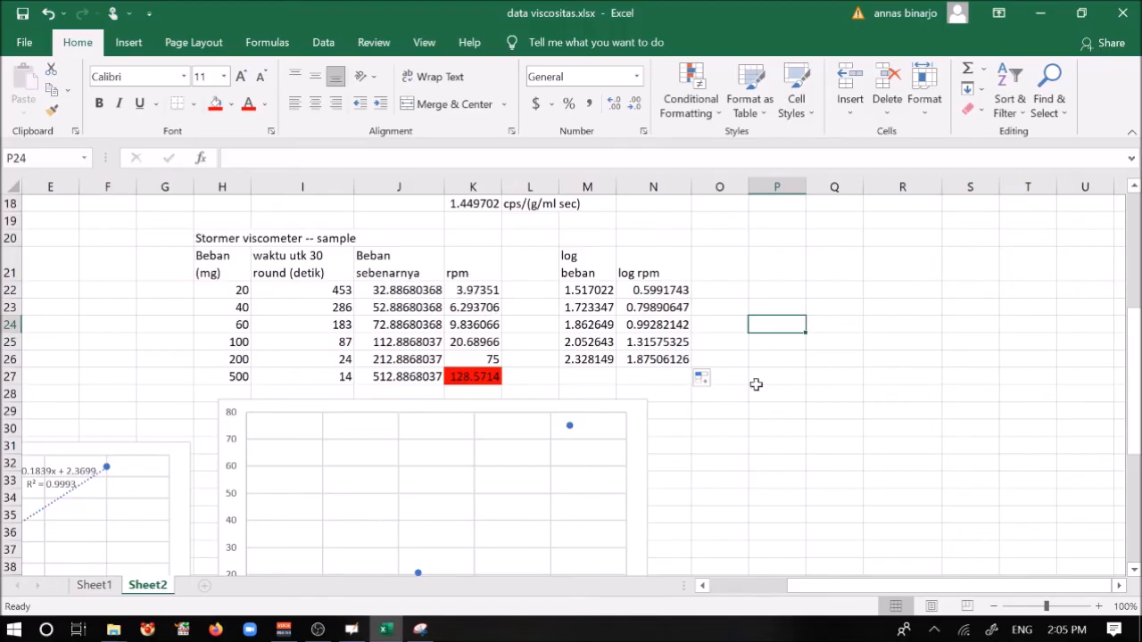
{"action": "scroll", "coordinate": [892, 406], "scroll_direction": "down", "scroll_amount": 2}
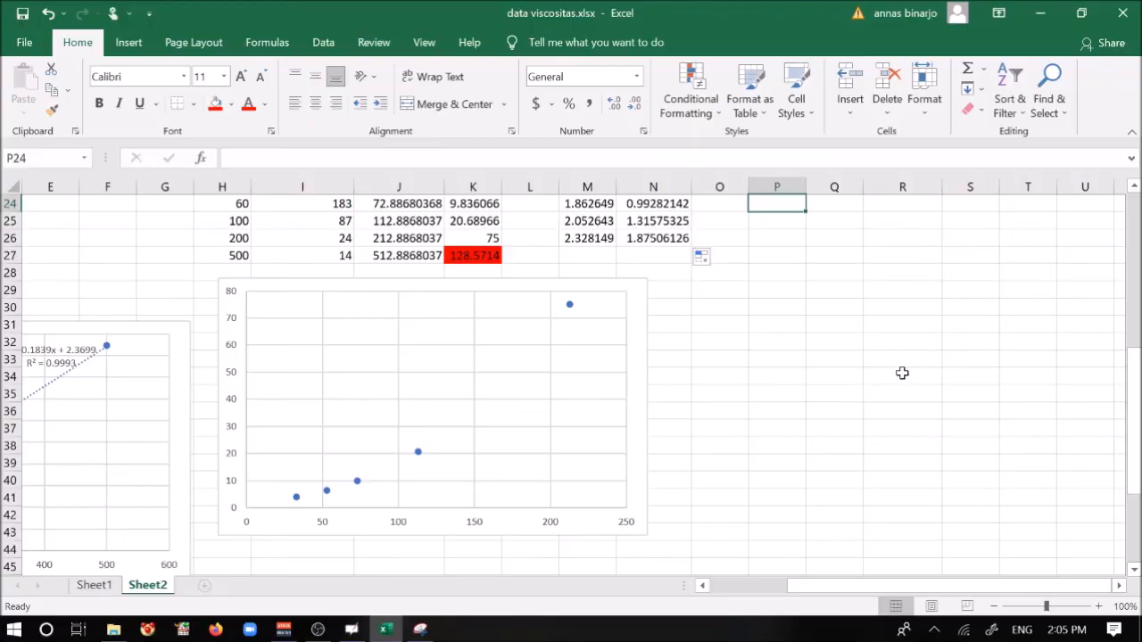
{"action": "scroll", "coordinate": [902, 373], "scroll_direction": "up", "scroll_amount": 2}
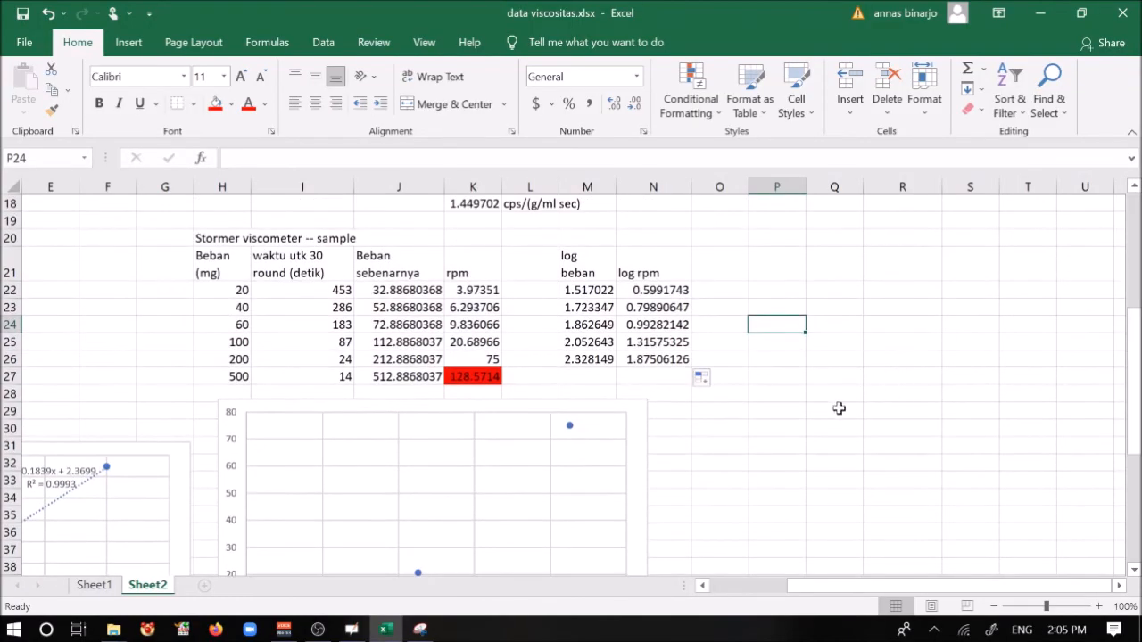
{"action": "left_click", "coordinate": [639, 416]}
{"action": "left_click_drag", "start_coordinate": [651, 402], "coordinate": [517, 437]}
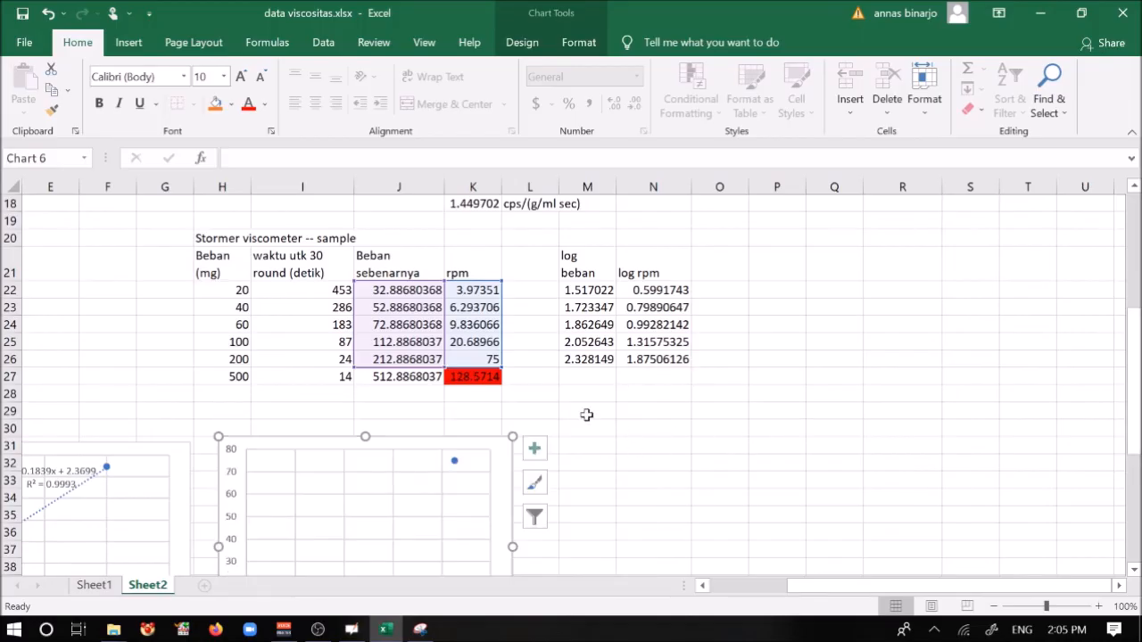
- Insert a markers-only scatter chart of log rpm against log beban from M22:N26
{"action": "left_click", "coordinate": [591, 398]}
{"action": "left_click_drag", "start_coordinate": [589, 290], "coordinate": [660, 359]}
{"action": "left_click", "coordinate": [128, 42]}
{"action": "left_click", "coordinate": [560, 80]}
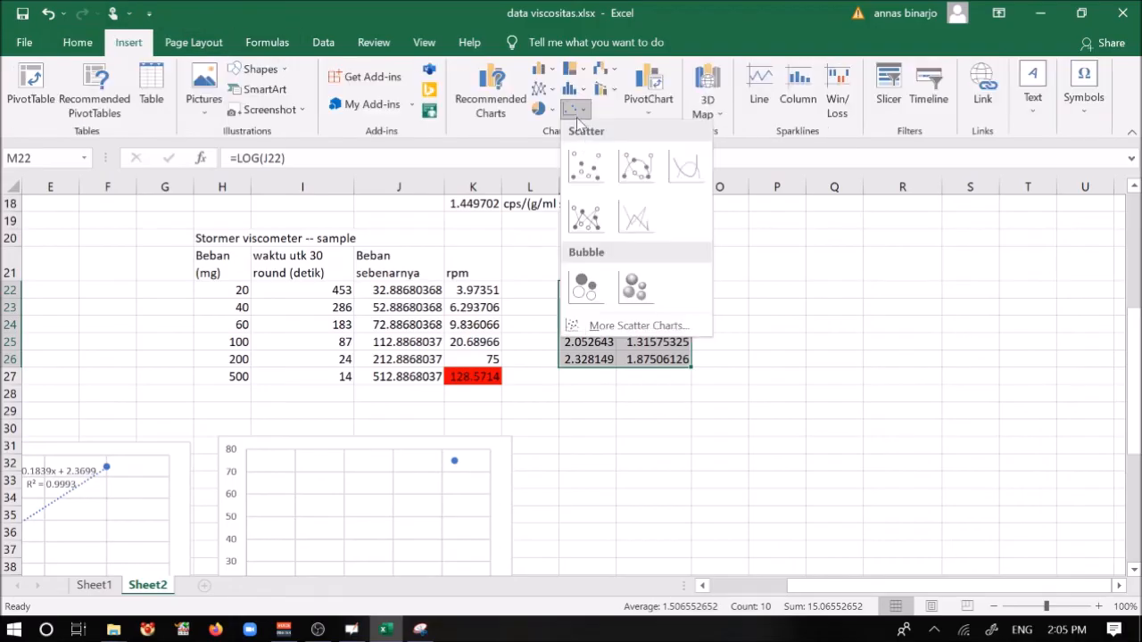
{"action": "left_click", "coordinate": [586, 166]}
- Move the log-log scatter chart beside the sample's load-rpm chart and shrink it to about columns M to R
{"action": "scroll", "coordinate": [932, 283], "scroll_direction": "down", "scroll_amount": 4}
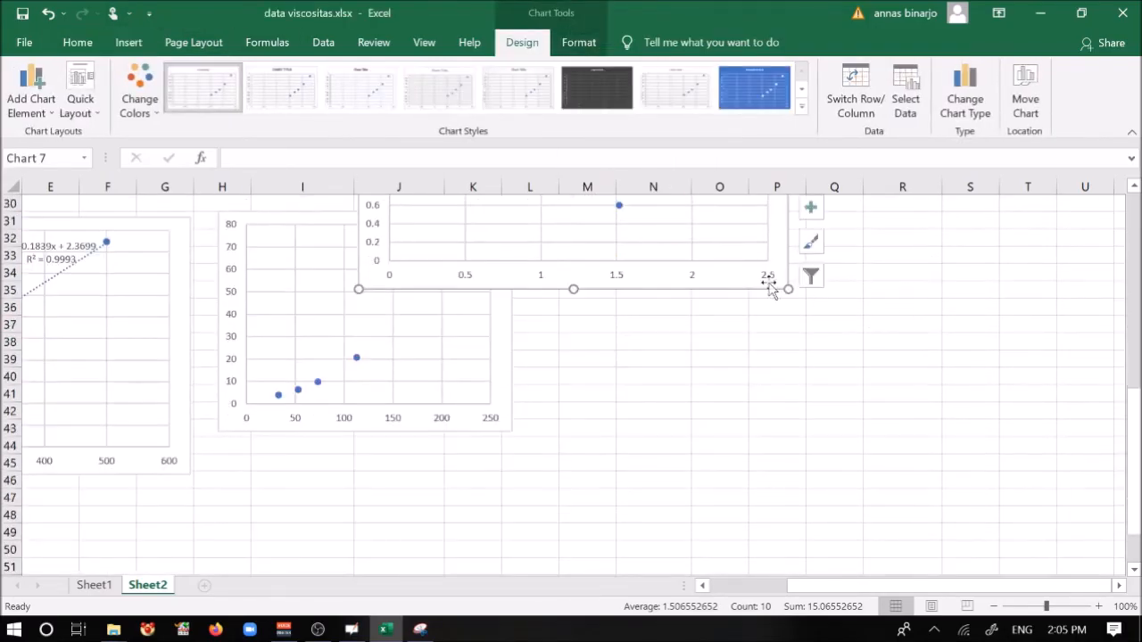
{"action": "left_click_drag", "start_coordinate": [739, 278], "coordinate": [937, 442]}
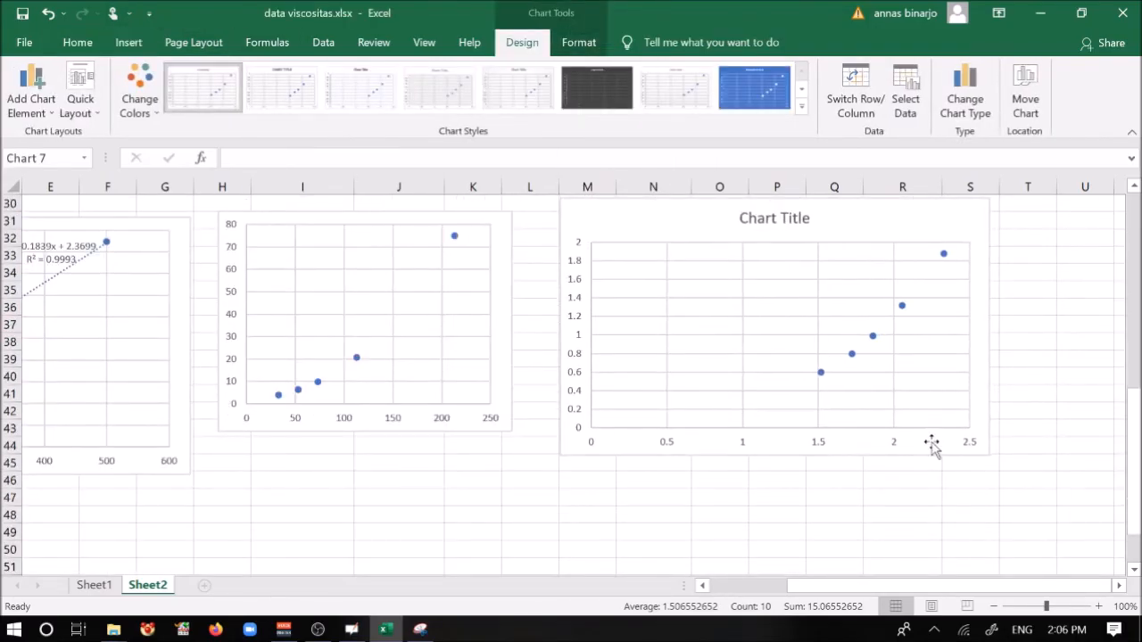
{"action": "left_click_drag", "start_coordinate": [969, 219], "coordinate": [948, 243]}
- Add a linear trendline to the sample's load-rpm chart, displaying its equation and R-squared value
{"action": "scroll", "coordinate": [1026, 312], "scroll_direction": "up", "scroll_amount": 1}
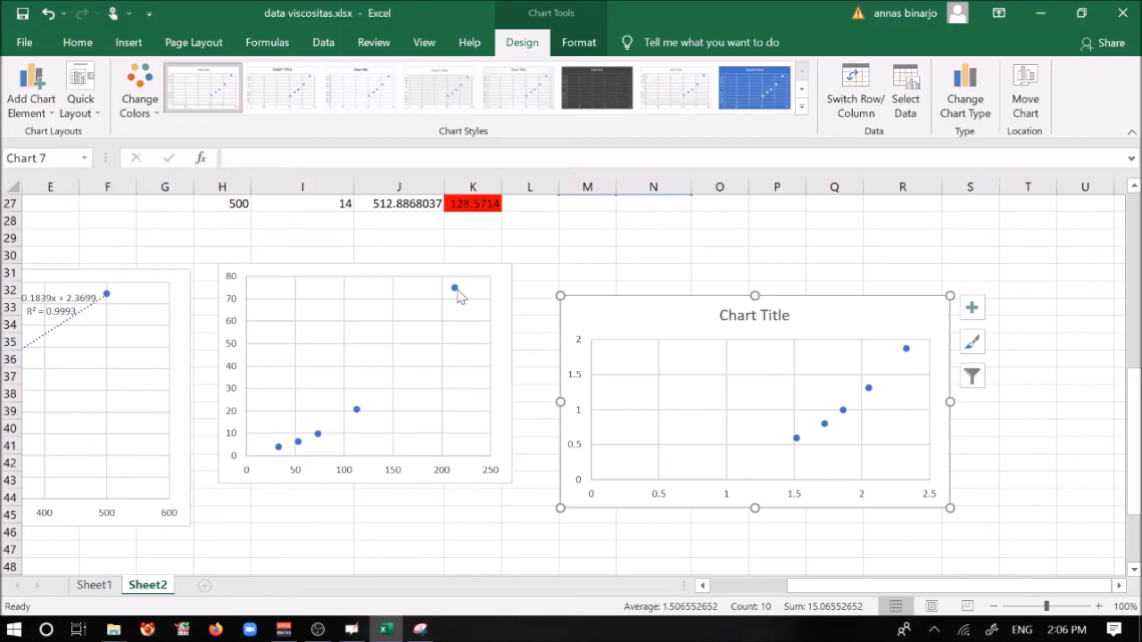
{"action": "mouse_move", "coordinate": [454, 294]}
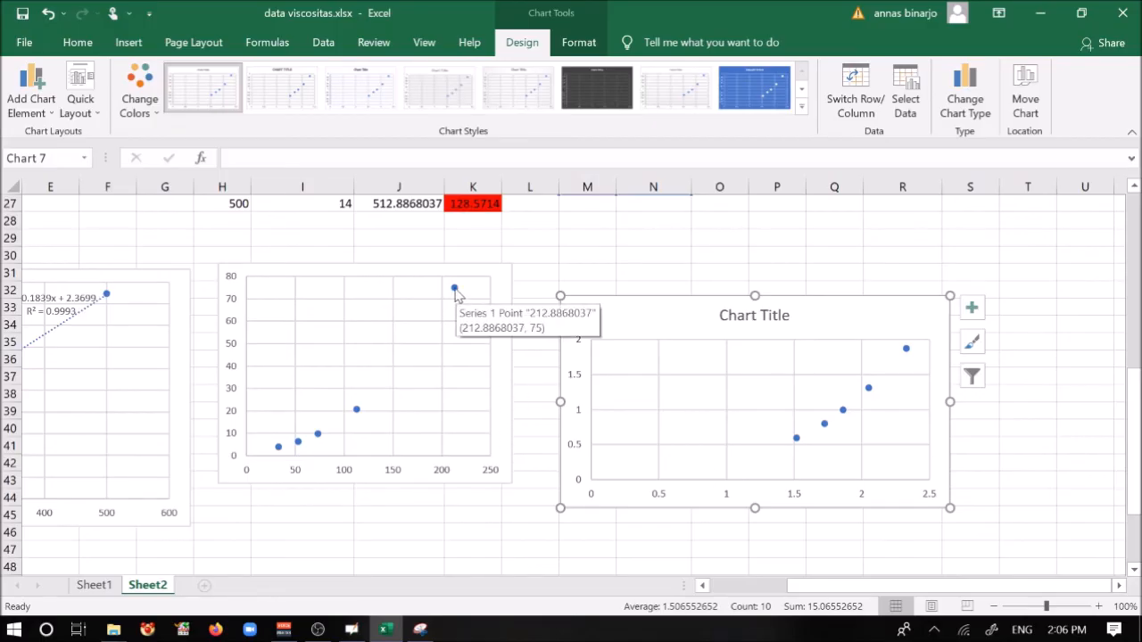
{"action": "left_click", "coordinate": [454, 290]}
{"action": "right_click", "coordinate": [454, 290]}
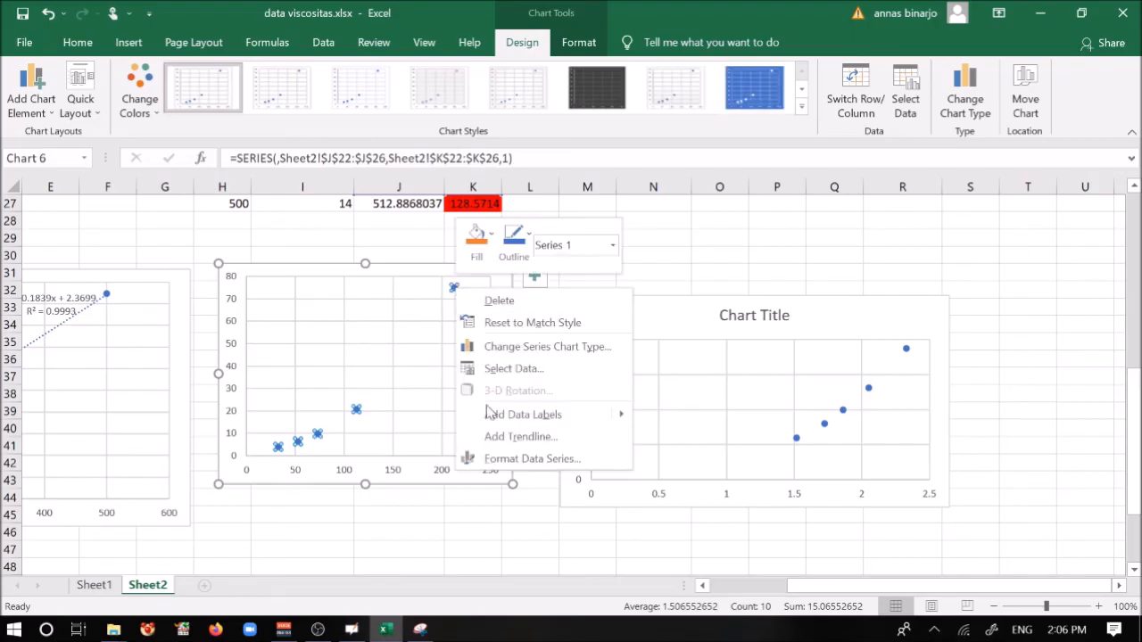
{"action": "left_click", "coordinate": [483, 440]}
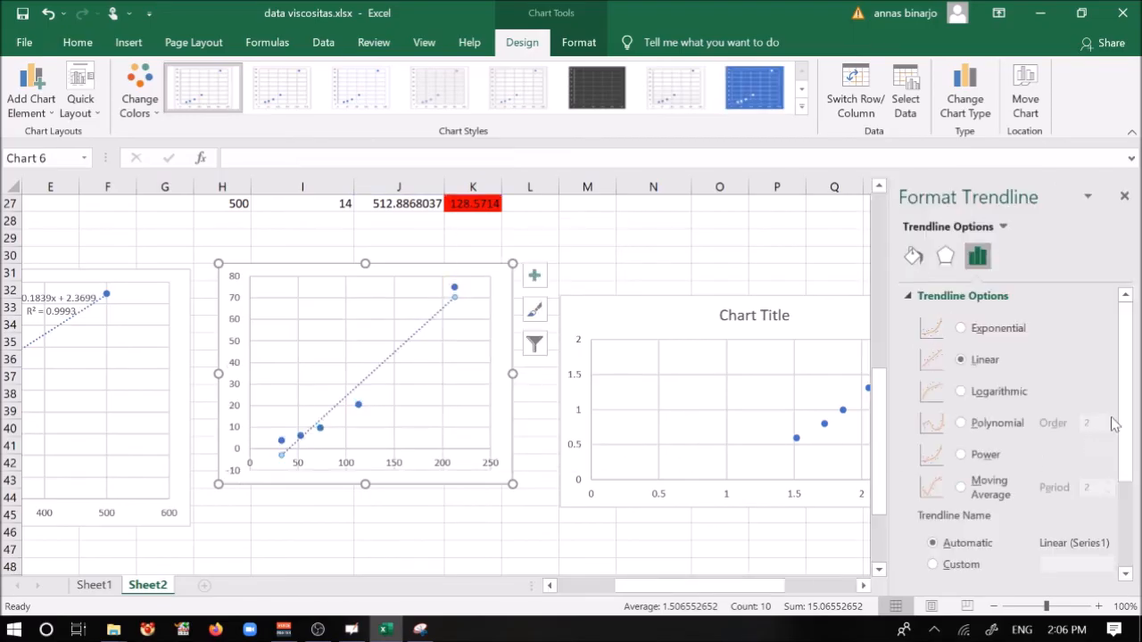
{"action": "left_click_drag", "start_coordinate": [1124, 416], "coordinate": [1131, 498]}
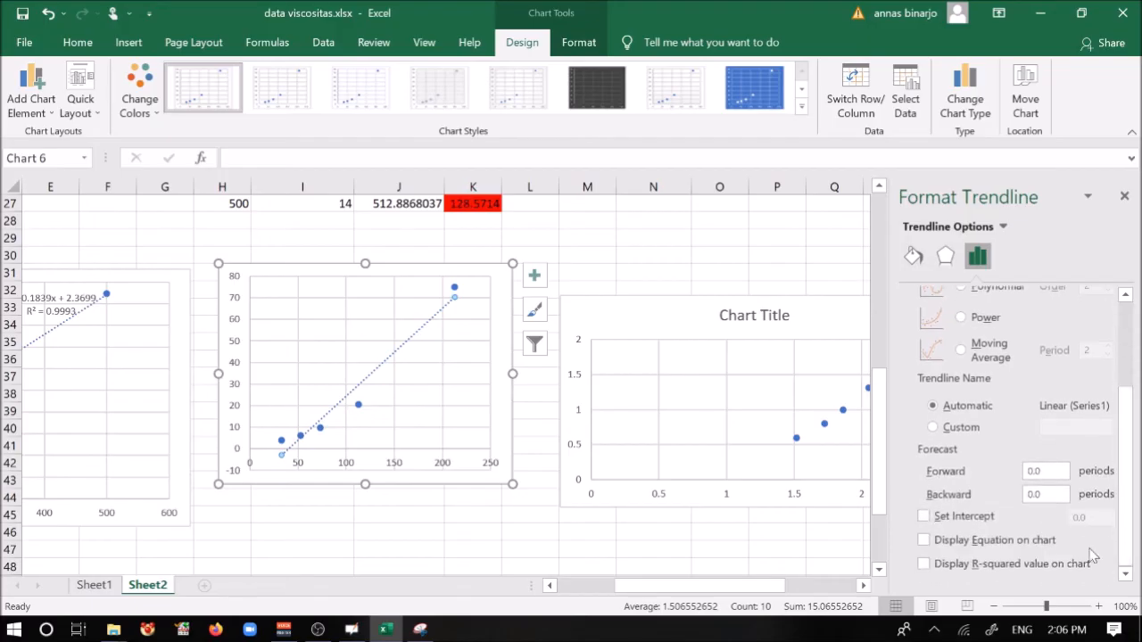
{"action": "left_click", "coordinate": [925, 564]}
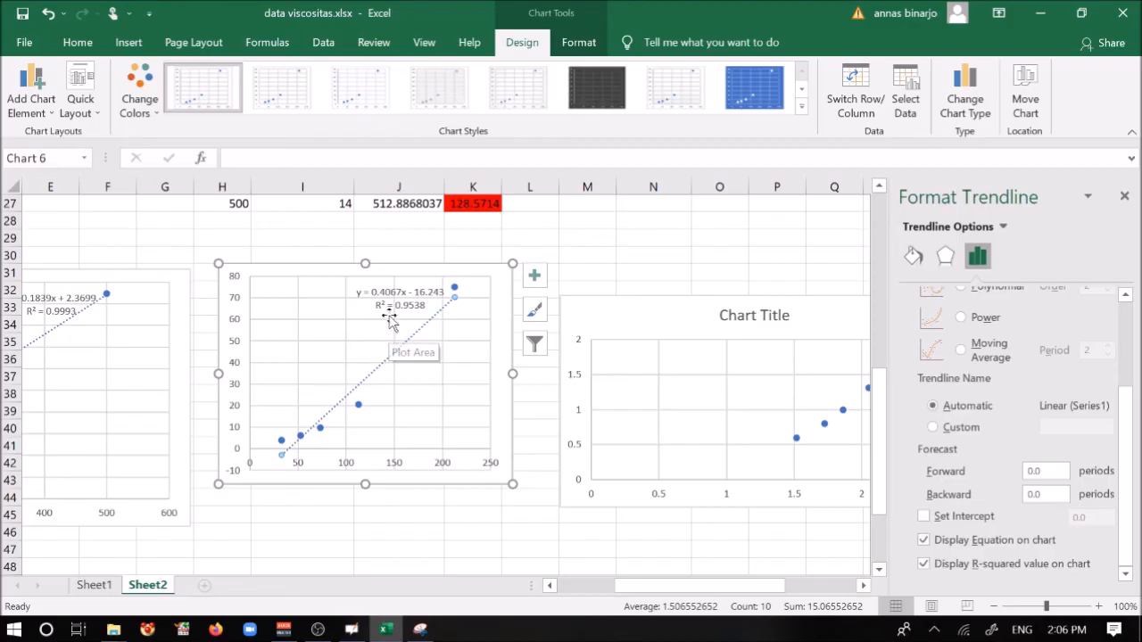
- Add a linear trendline to the log beban-log rpm chart, displaying its equation and R-squared value
{"action": "left_click_drag", "start_coordinate": [660, 585], "coordinate": [702, 553]}
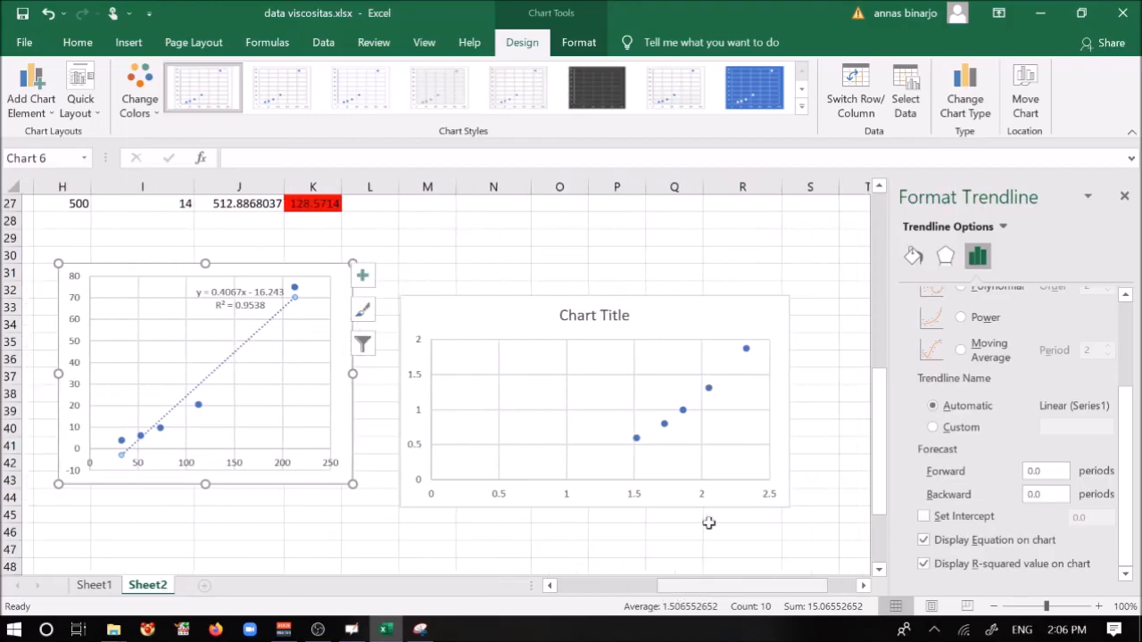
{"action": "left_click", "coordinate": [740, 361]}
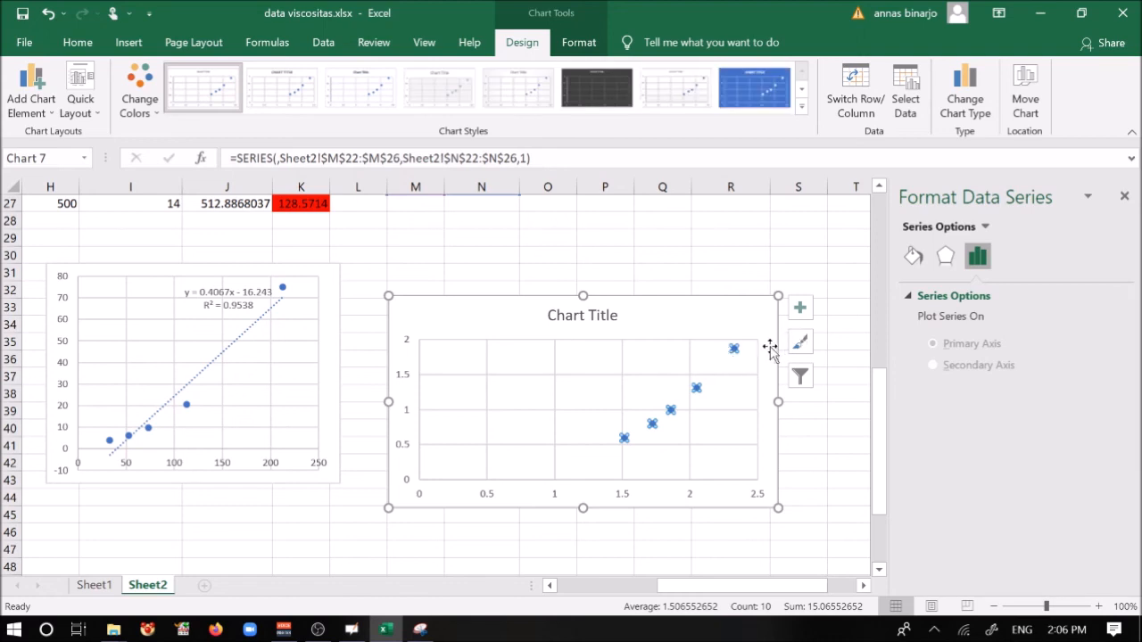
{"action": "right_click", "coordinate": [731, 348]}
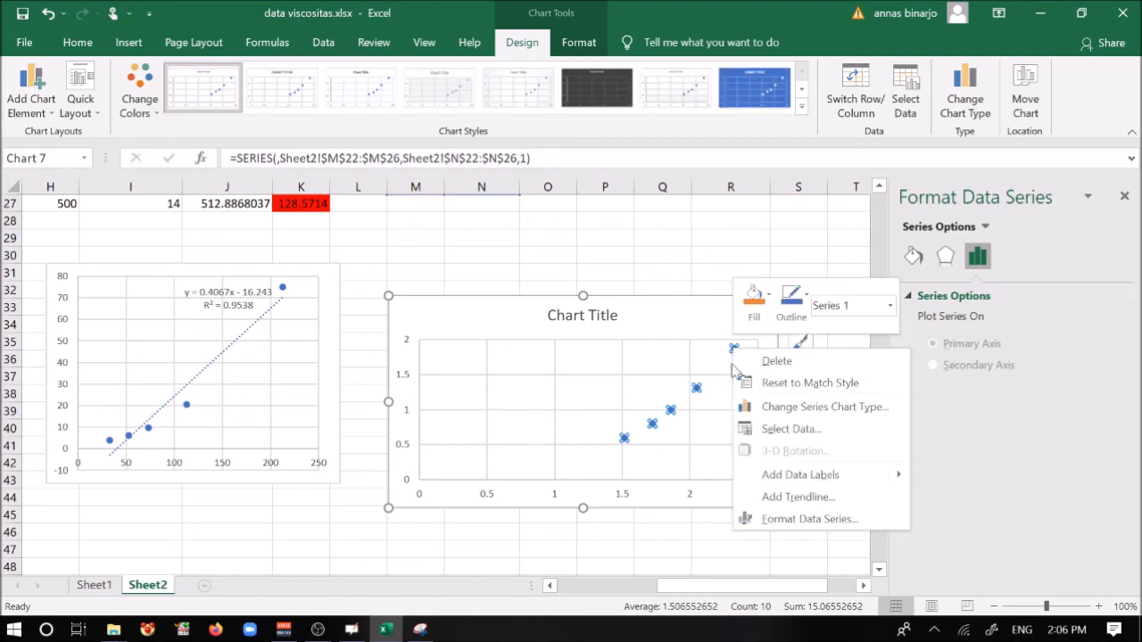
{"action": "left_click", "coordinate": [768, 496]}
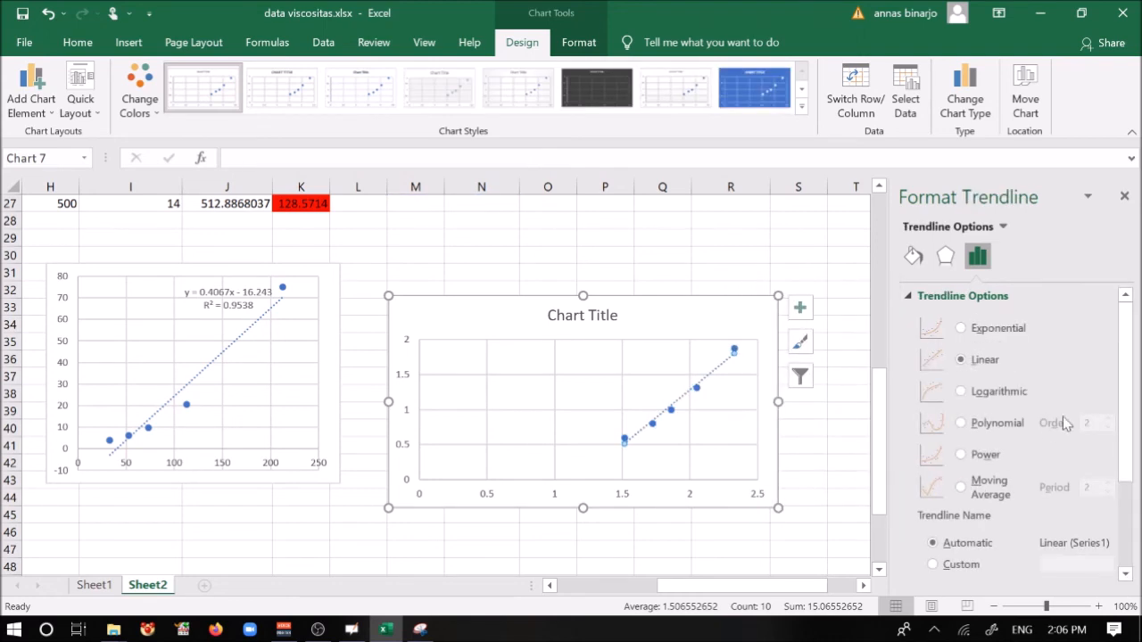
{"action": "left_click_drag", "start_coordinate": [1125, 387], "coordinate": [1128, 413]}
{"action": "scroll", "coordinate": [1128, 416], "scroll_direction": "down", "scroll_amount": 3}
{"action": "left_click", "coordinate": [924, 560]}
{"action": "scroll", "coordinate": [1071, 536], "scroll_direction": "down", "scroll_amount": 1}
{"action": "left_click", "coordinate": [963, 564]}
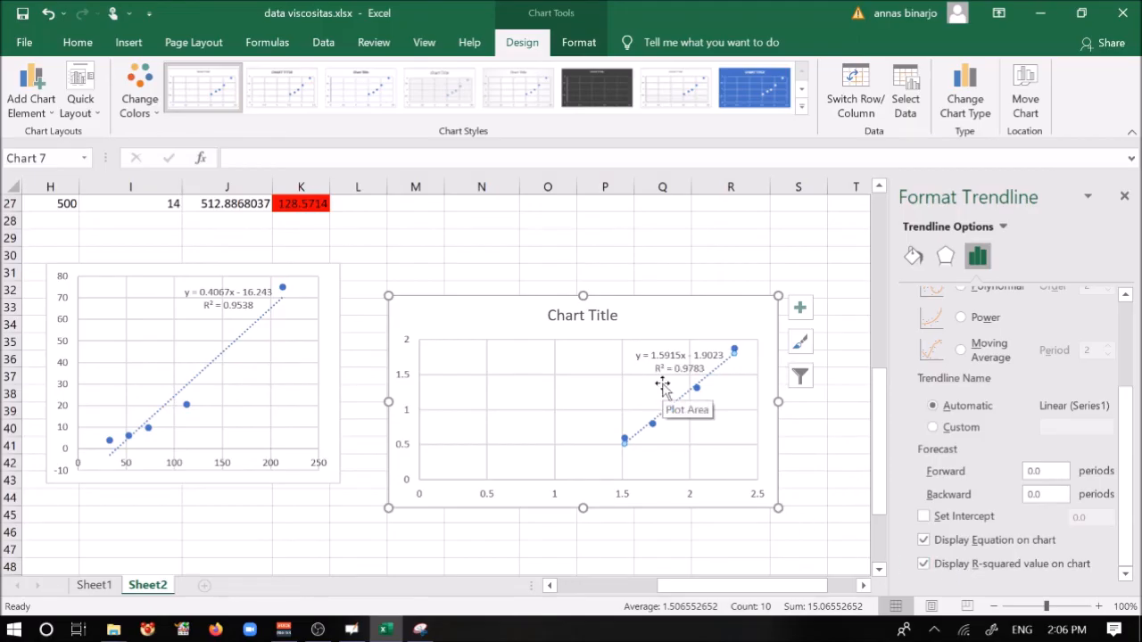
{"action": "left_click", "coordinate": [627, 253]}
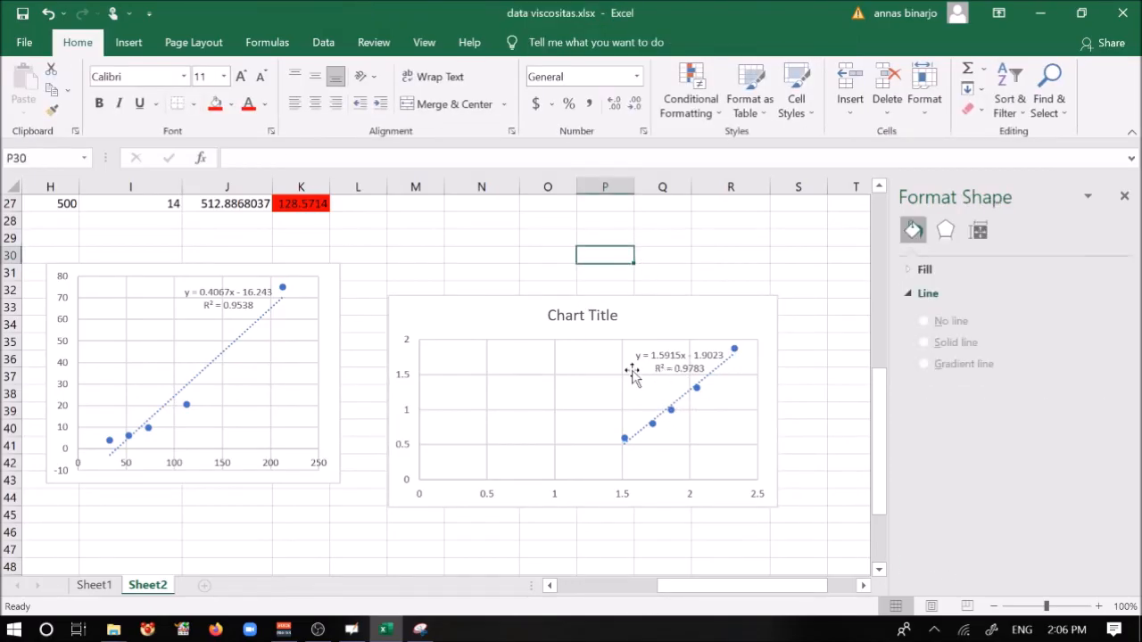
- Compare the linear fits of the load-rpm and log-log charts with the sample table values
{"action": "double_click", "coordinate": [252, 332]}
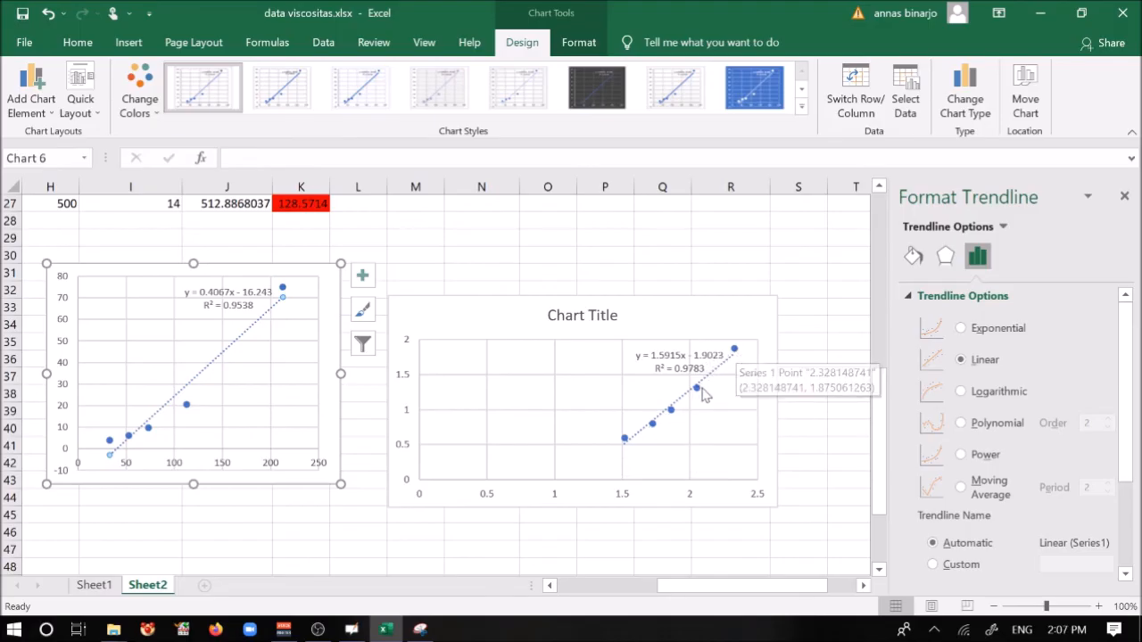
{"action": "mouse_move", "coordinate": [699, 397]}
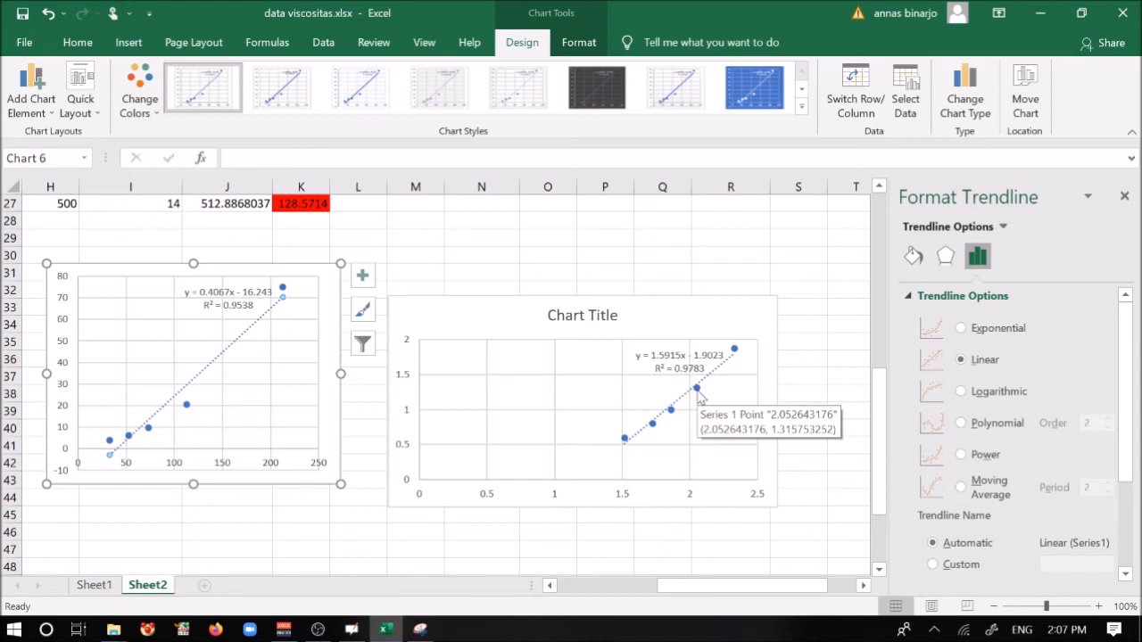
{"action": "scroll", "coordinate": [419, 273], "scroll_direction": "up", "scroll_amount": 3}
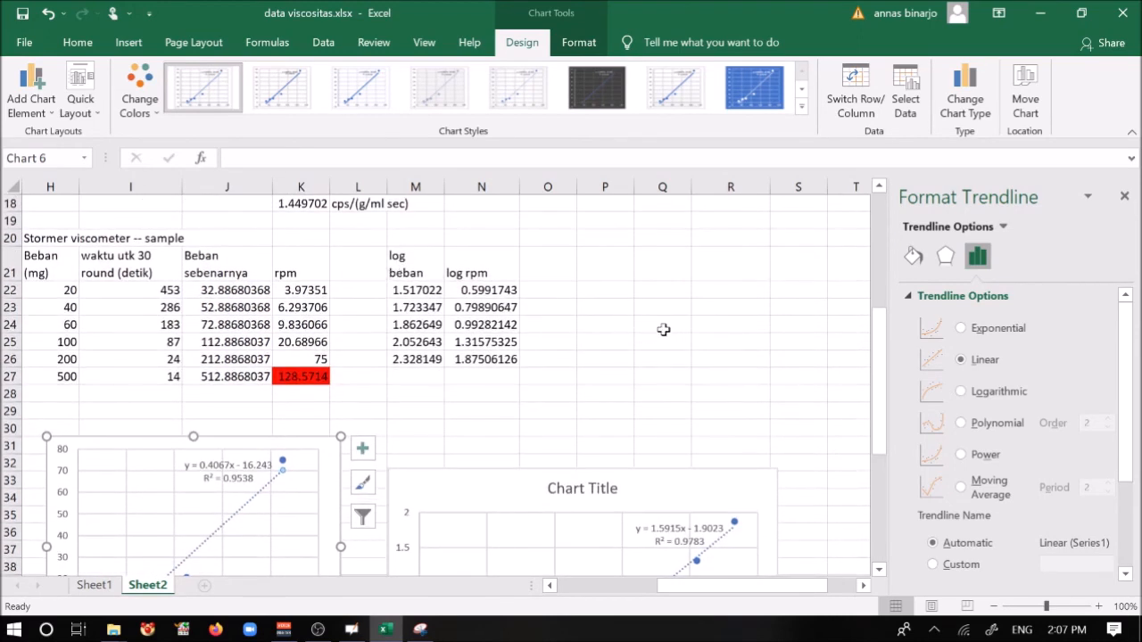
{"action": "scroll", "coordinate": [664, 329], "scroll_direction": "down", "scroll_amount": 3}
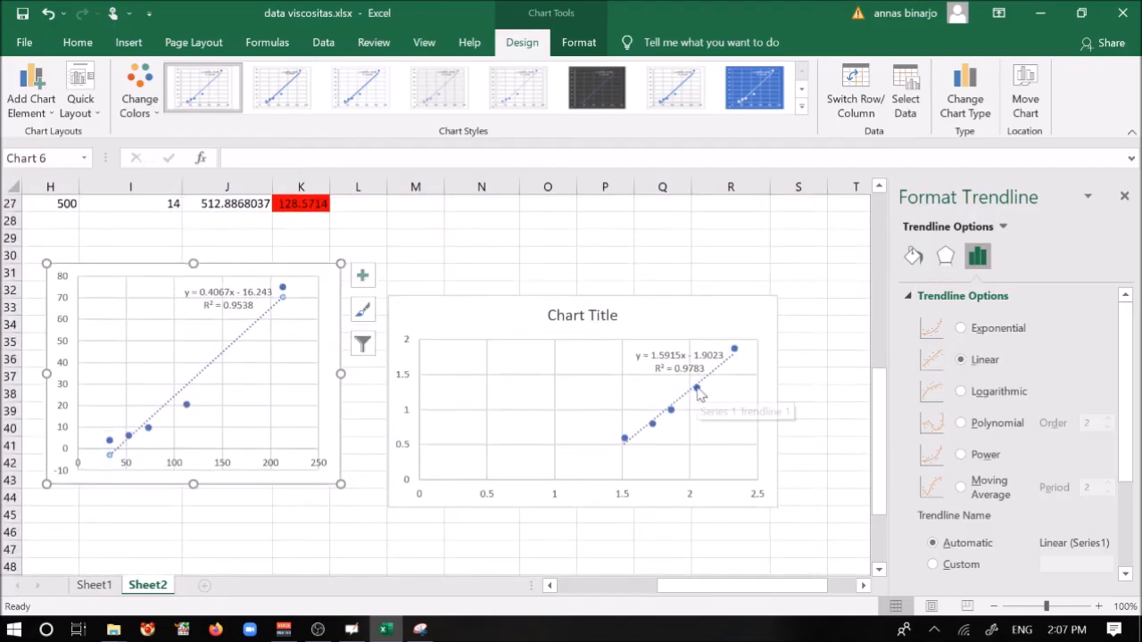
{"action": "scroll", "coordinate": [704, 285], "scroll_direction": "up", "scroll_amount": 1}
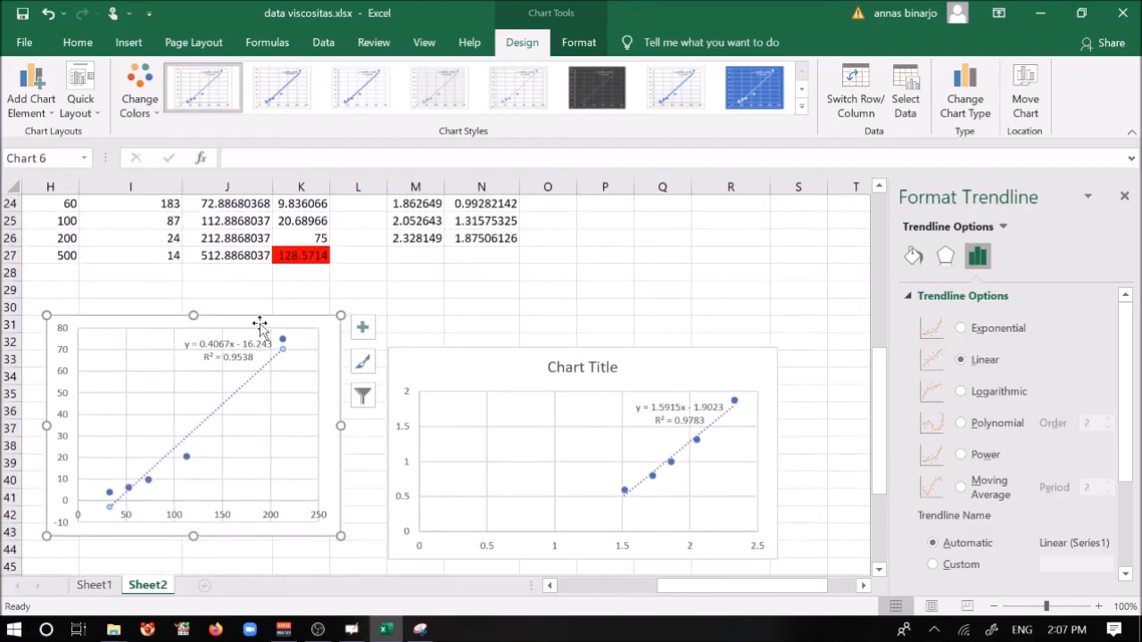
{"action": "scroll", "coordinate": [263, 281], "scroll_direction": "up", "scroll_amount": 1}
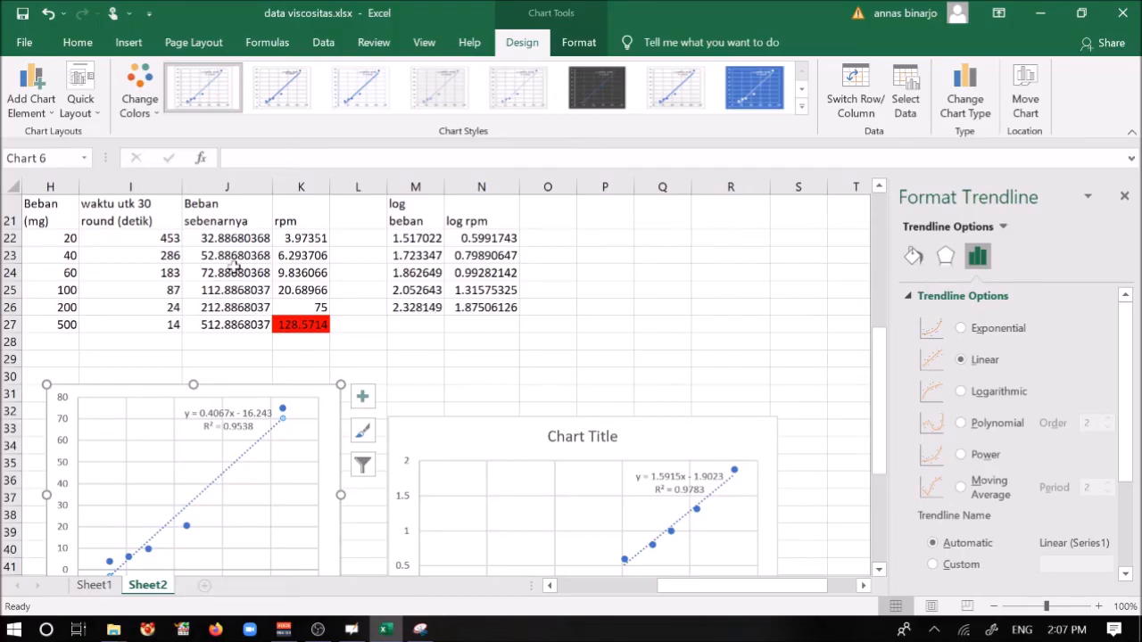
{"action": "scroll", "coordinate": [327, 325], "scroll_direction": "down", "scroll_amount": 1}
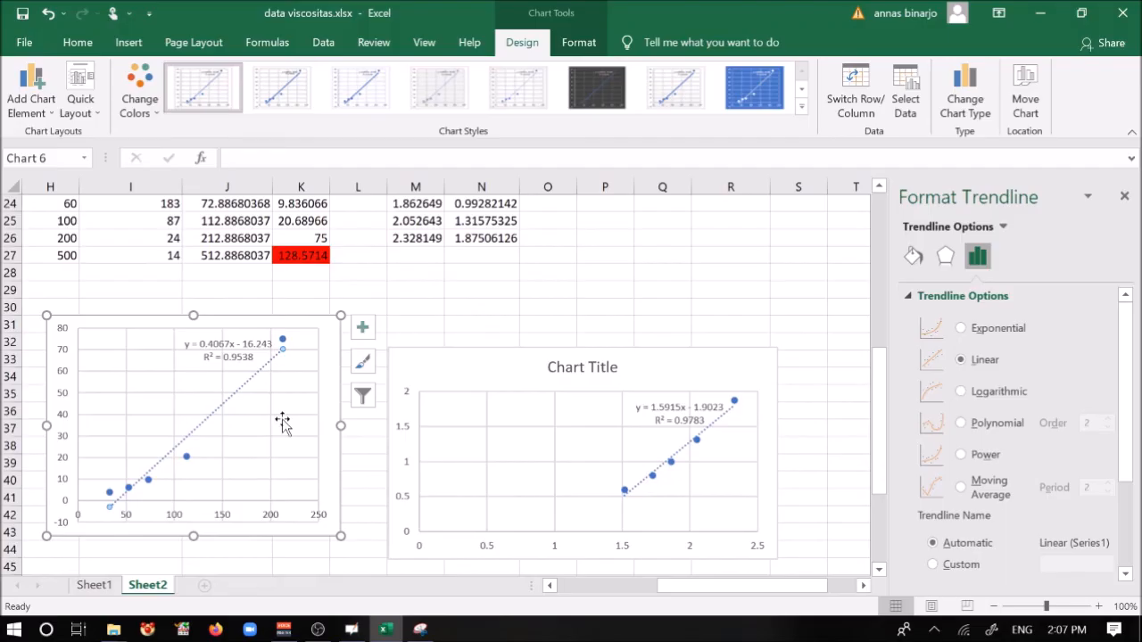
{"action": "scroll", "coordinate": [471, 301], "scroll_direction": "up", "scroll_amount": 1}
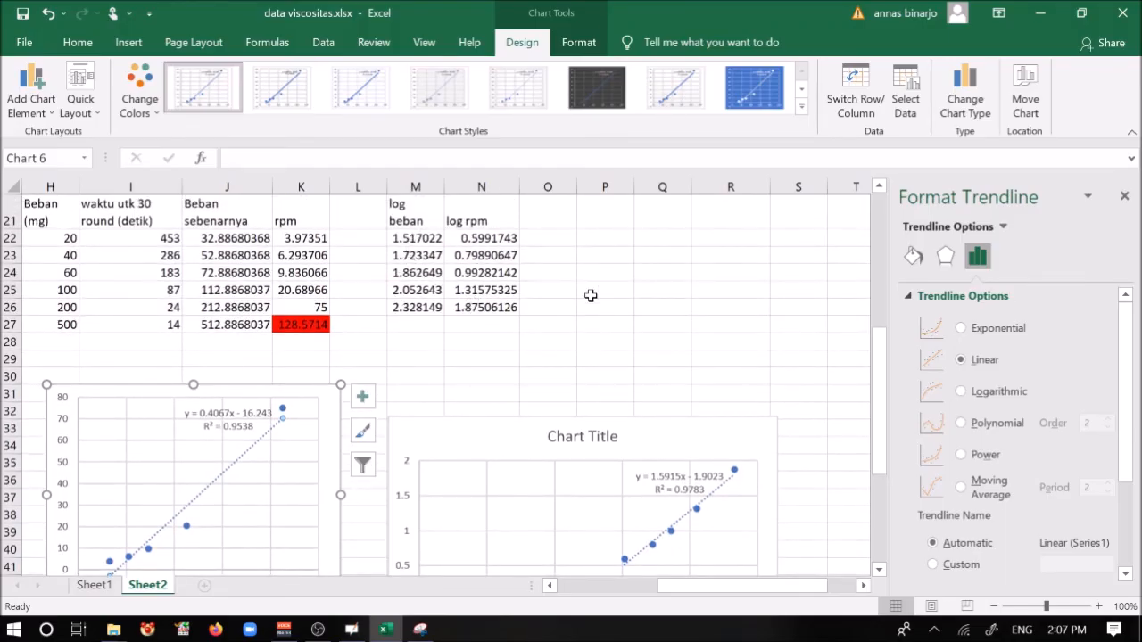
{"action": "scroll", "coordinate": [596, 296], "scroll_direction": "down", "scroll_amount": 3}
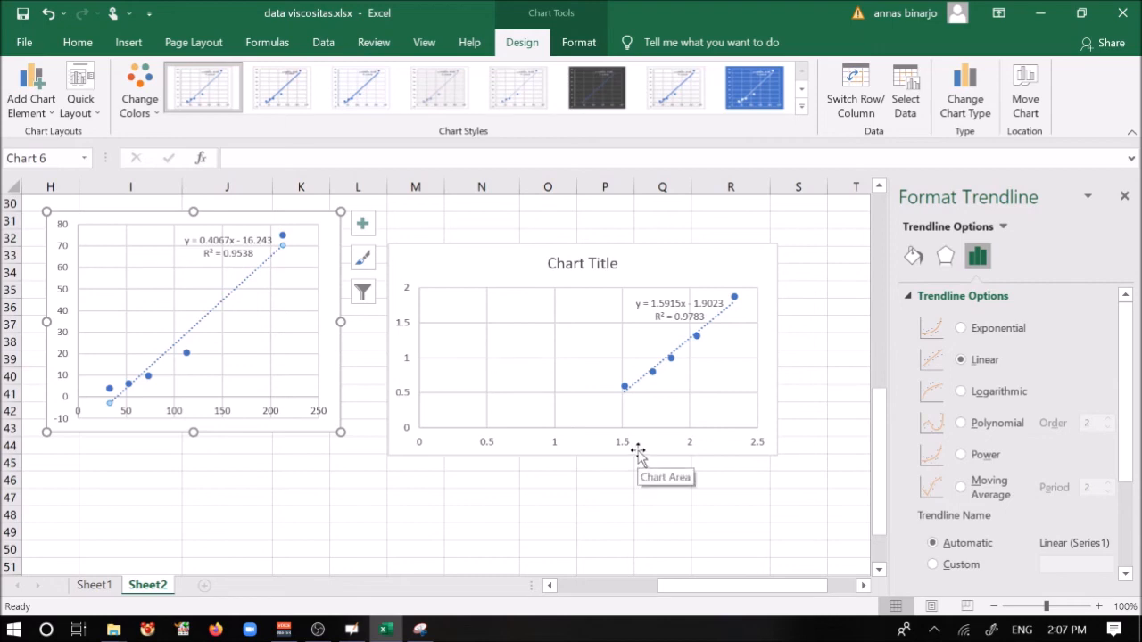
{"action": "scroll", "coordinate": [639, 455], "scroll_direction": "up", "scroll_amount": 2}
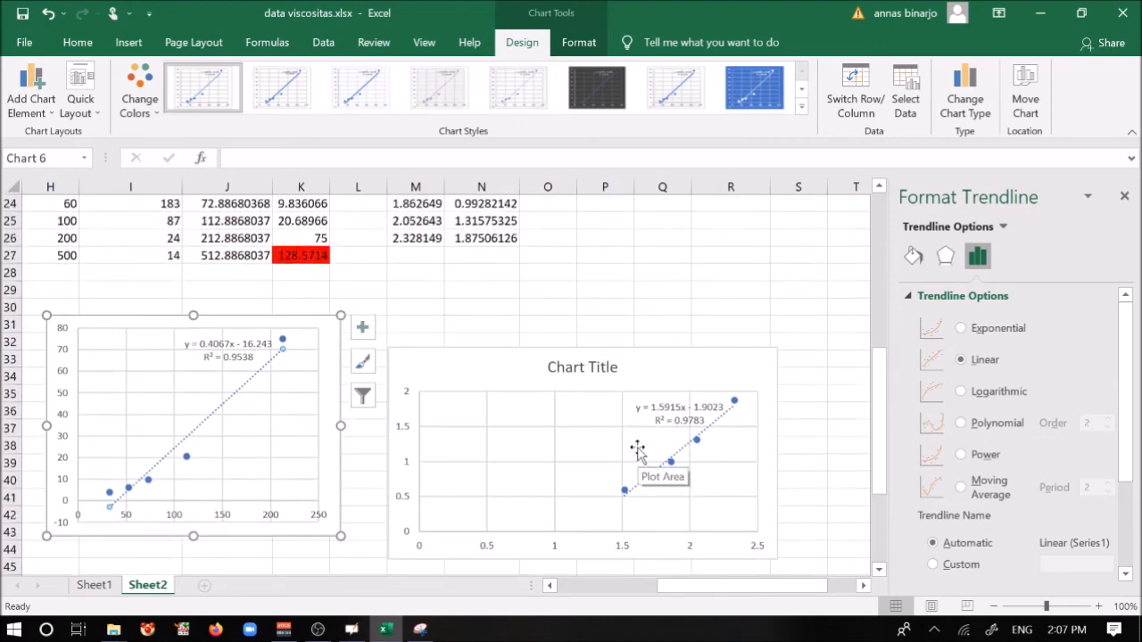
- Highlight the slope coefficient in the log-log chart's trendline equation and check it against the sample table
{"action": "left_click", "coordinate": [696, 414]}
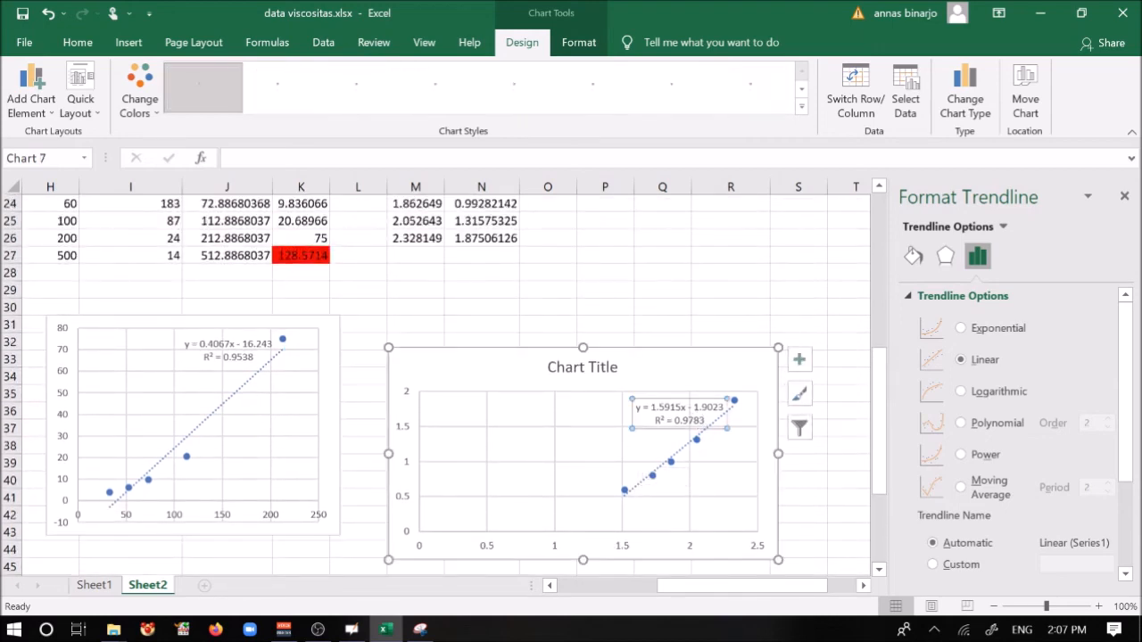
{"action": "left_click_drag", "start_coordinate": [651, 407], "coordinate": [670, 407]}
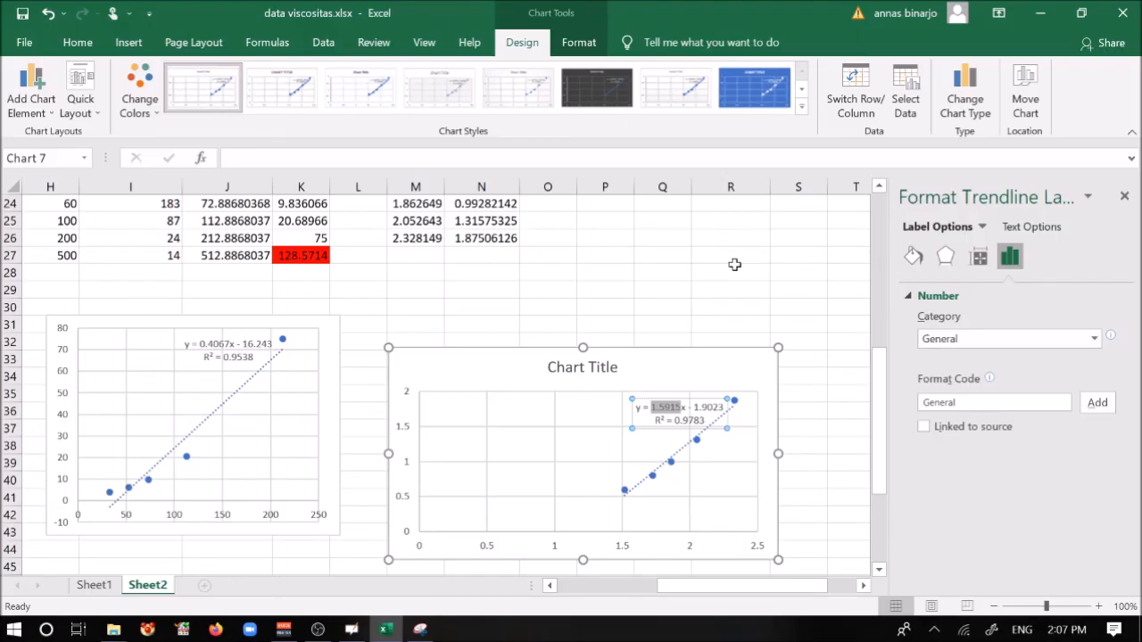
{"action": "scroll", "coordinate": [734, 264], "scroll_direction": "up", "scroll_amount": 2}
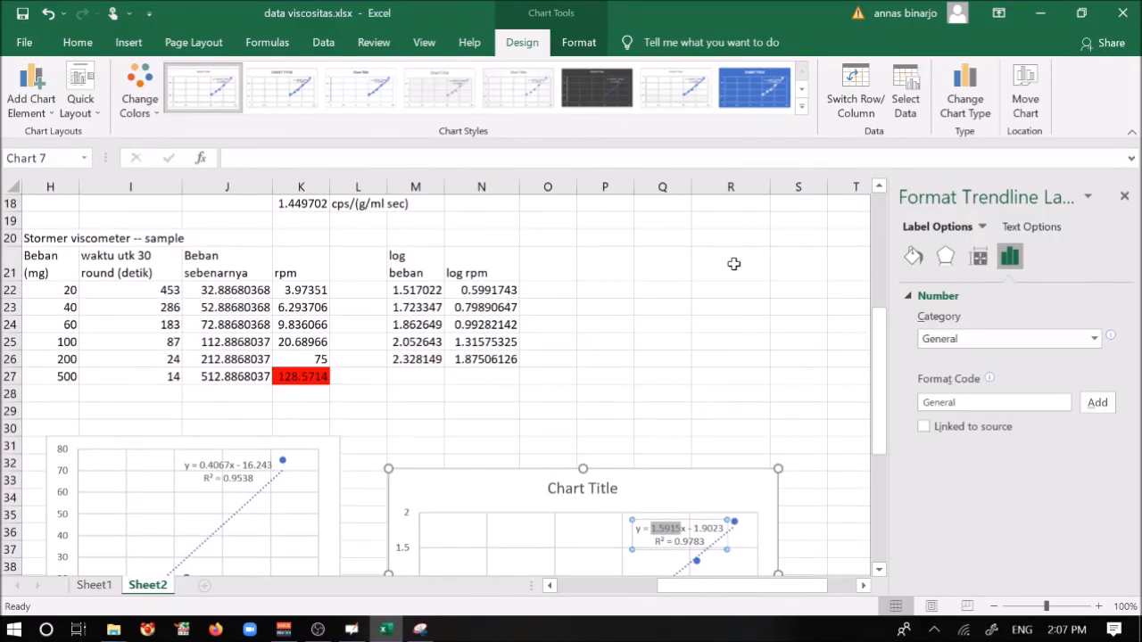
{"action": "scroll", "coordinate": [734, 264], "scroll_direction": "down", "scroll_amount": 2}
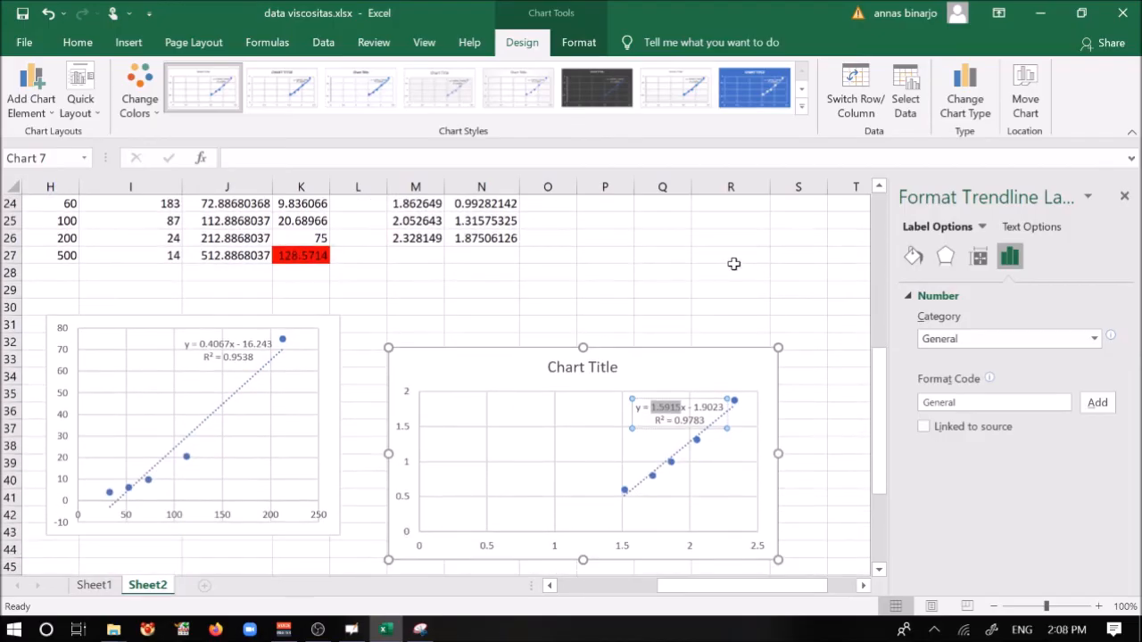
- Consult the flow-type notes on the OpenBoard whiteboard, return to the Excel workbook and deselect the log-log chart
{"action": "left_click", "coordinate": [357, 632]}
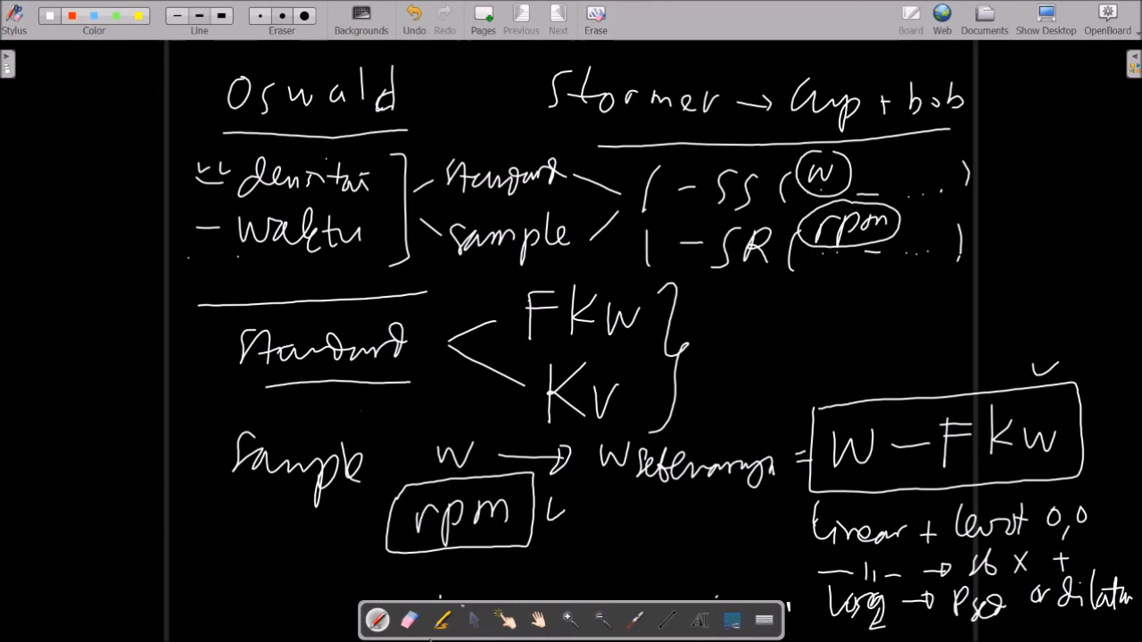
{"action": "key", "text": "super"}
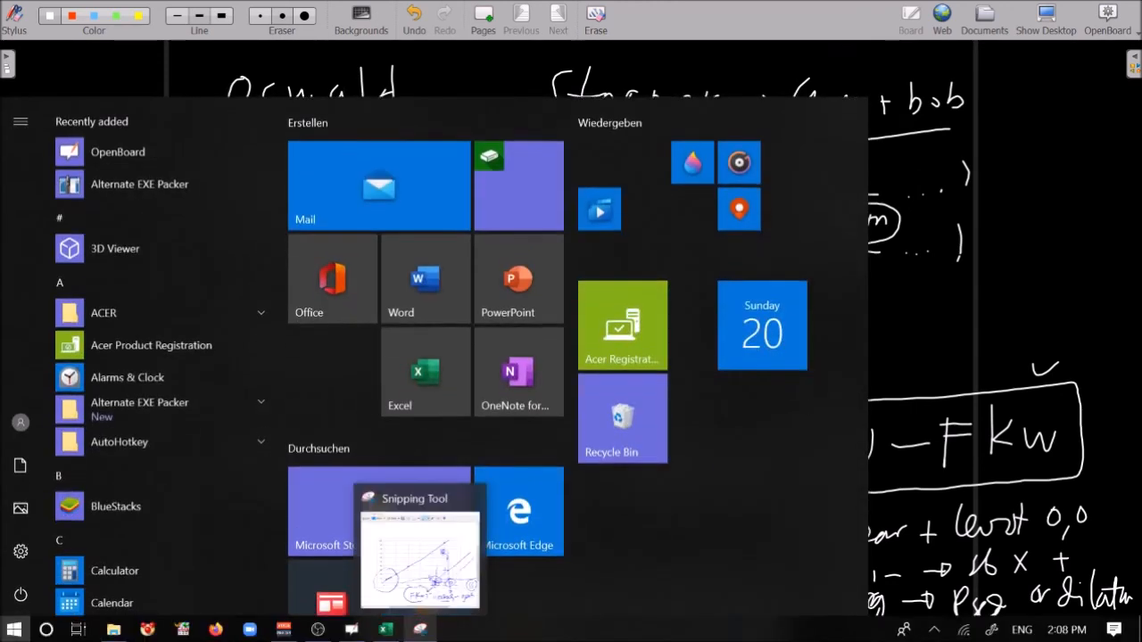
{"action": "mouse_move", "coordinate": [386, 632]}
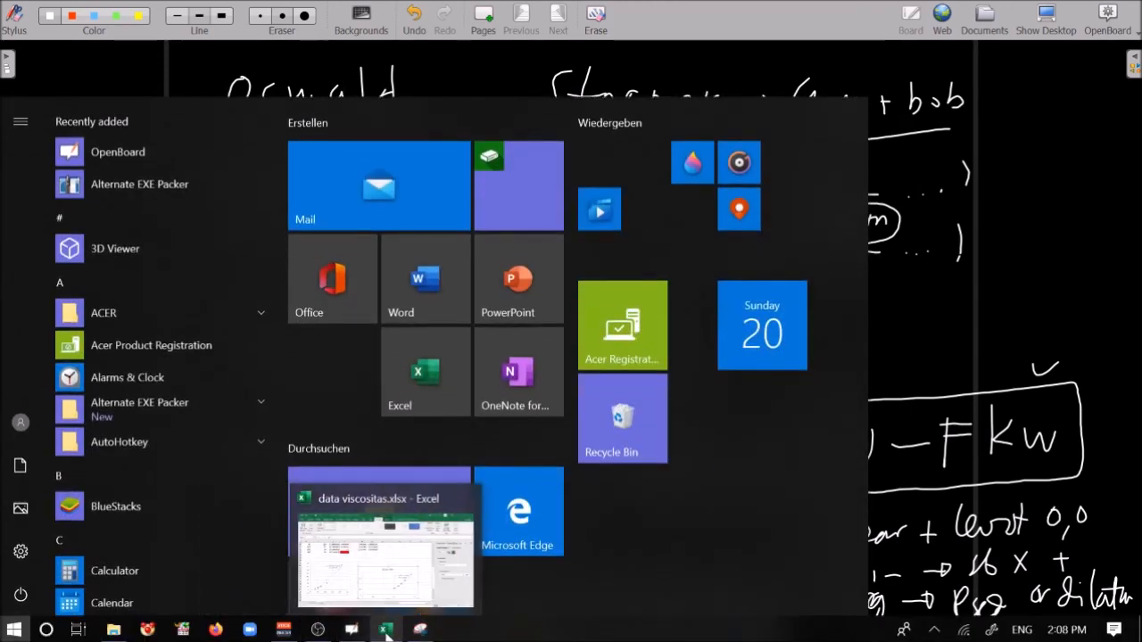
{"action": "left_click", "coordinate": [386, 632]}
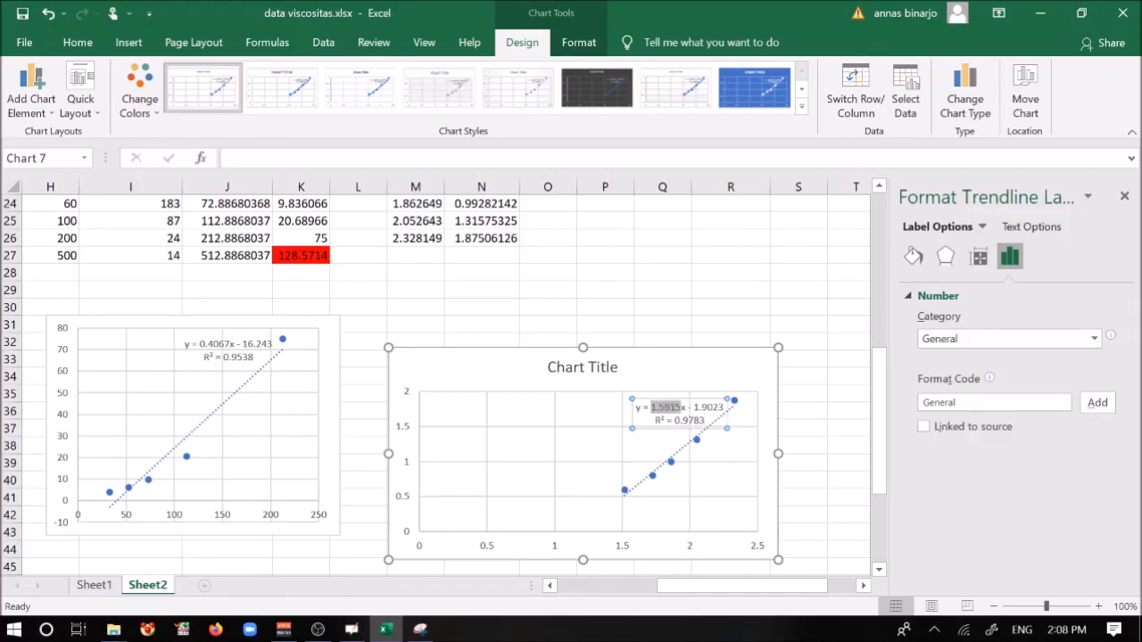
{"action": "left_click", "coordinate": [812, 431]}
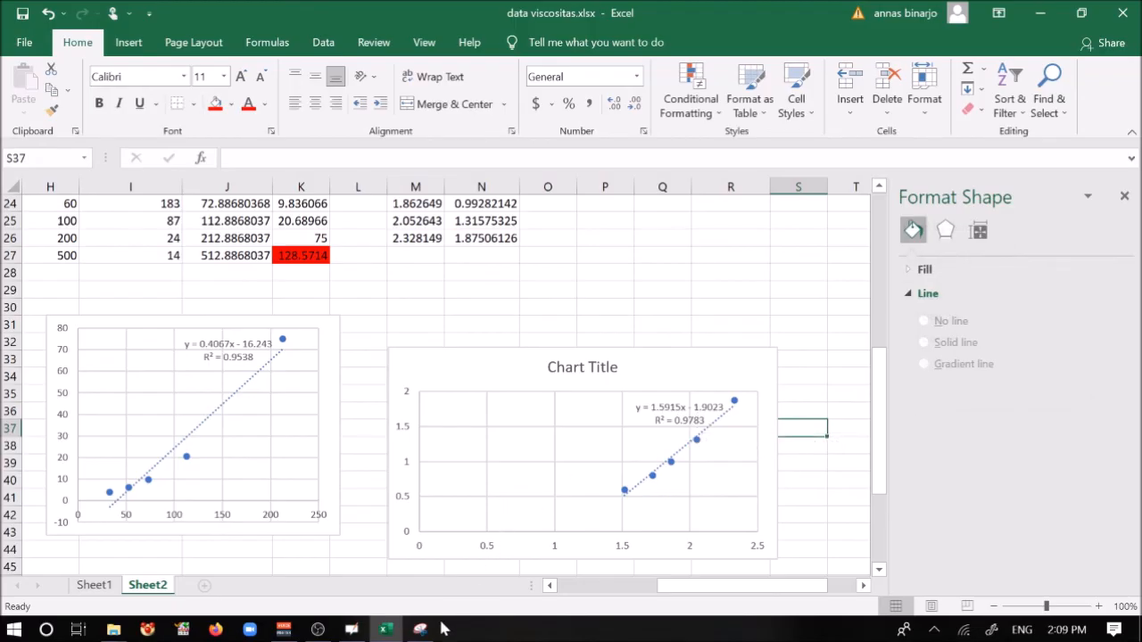
- Switch to OpenBoard and erase the handwritten standard, sample, FKw and Kv notes below the Oswald and Stormer lists
{"action": "left_click", "coordinate": [355, 632]}
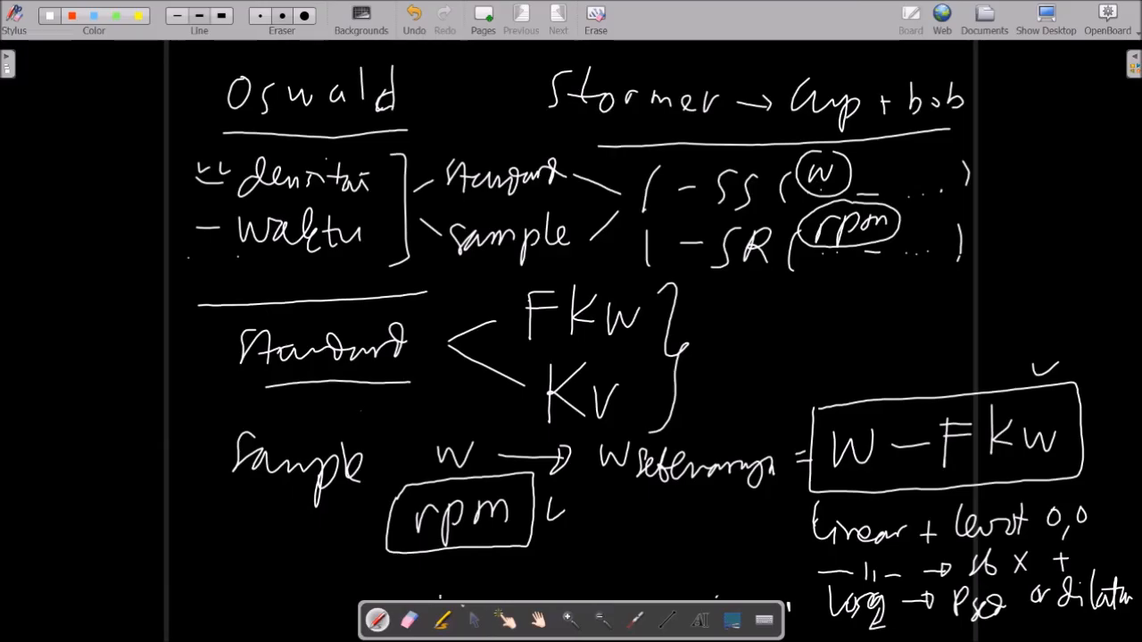
{"action": "left_click_drag", "start_coordinate": [190, 278], "coordinate": [569, 464]}
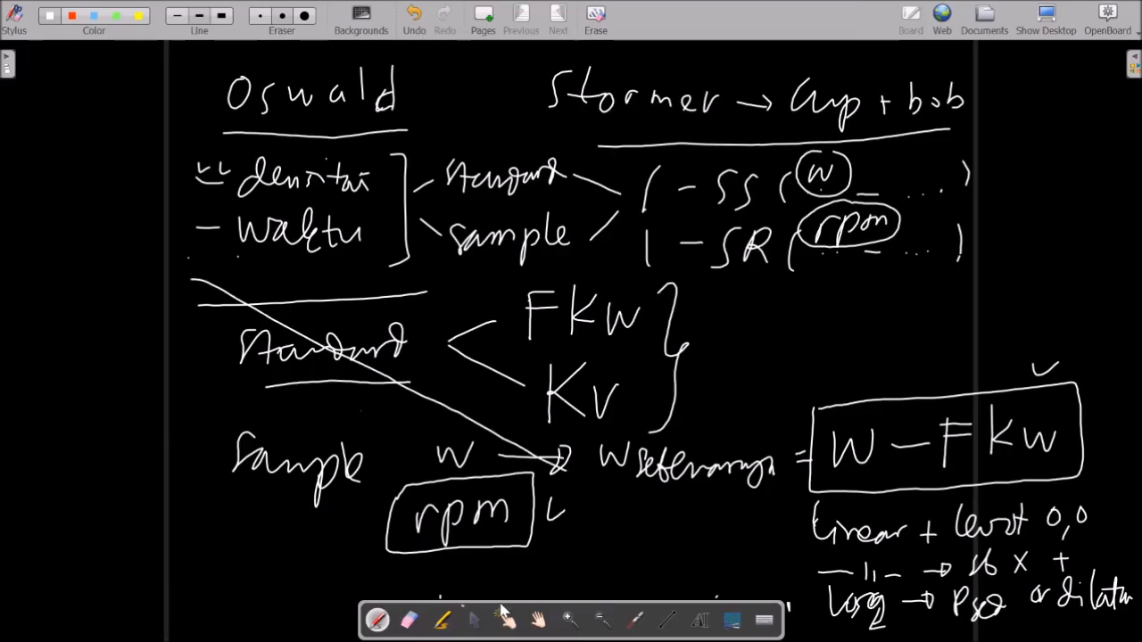
{"action": "left_click", "coordinate": [409, 620]}
{"action": "mouse_move", "coordinate": [464, 339]}
{"action": "left_mouse_down"}
{"action": "mouse_move", "coordinate": [262, 339]}
{"action": "mouse_move", "coordinate": [319, 357]}
{"action": "mouse_move", "coordinate": [243, 292]}
{"action": "mouse_move", "coordinate": [390, 306]}
{"action": "mouse_move", "coordinate": [645, 300]}
{"action": "mouse_move", "coordinate": [484, 324]}
{"action": "mouse_move", "coordinate": [398, 363]}
{"action": "mouse_move", "coordinate": [759, 354]}
{"action": "mouse_move", "coordinate": [308, 386]}
{"action": "mouse_move", "coordinate": [769, 422]}
{"action": "mouse_move", "coordinate": [449, 422]}
{"action": "mouse_move", "coordinate": [561, 458]}
{"action": "mouse_move", "coordinate": [523, 428]}
{"action": "mouse_move", "coordinate": [238, 470]}
{"action": "mouse_move", "coordinate": [297, 454]}
{"action": "mouse_move", "coordinate": [380, 480]}
{"action": "mouse_move", "coordinate": [411, 535]}
{"action": "mouse_move", "coordinate": [532, 509]}
{"action": "mouse_move", "coordinate": [475, 524]}
{"action": "mouse_move", "coordinate": [499, 527]}
{"action": "mouse_move", "coordinate": [377, 544]}
{"action": "mouse_move", "coordinate": [526, 498]}
{"action": "mouse_move", "coordinate": [790, 461]}
{"action": "mouse_move", "coordinate": [706, 458]}
{"action": "mouse_move", "coordinate": [811, 425]}
{"action": "mouse_move", "coordinate": [838, 337]}
{"action": "left_mouse_up"}
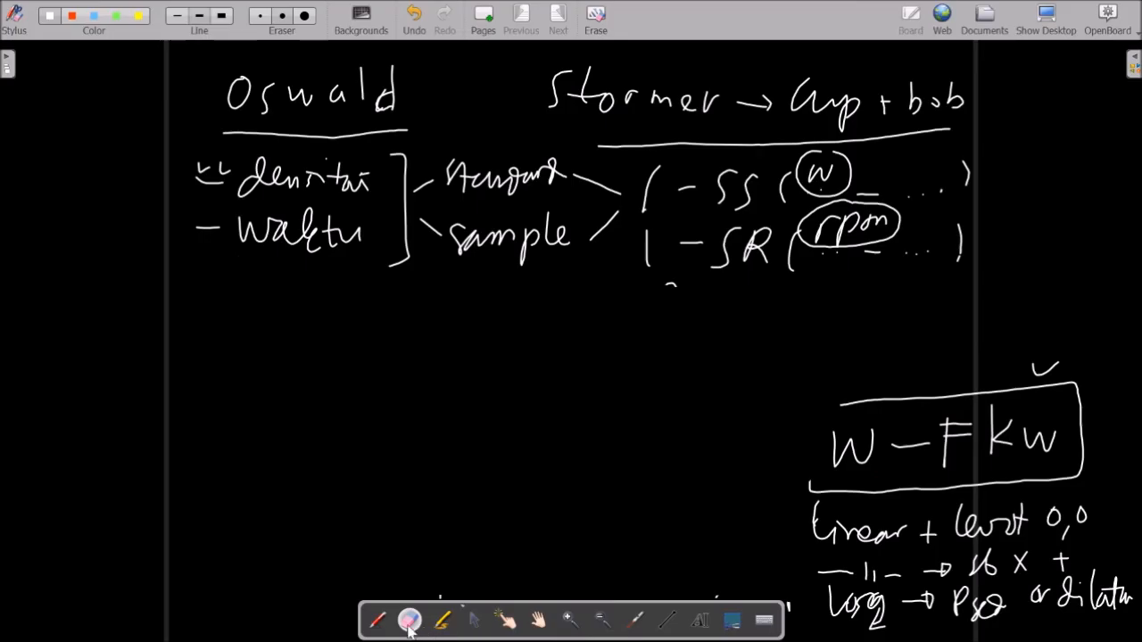
- Handwrite the viscosity formula η = F/G = SS/SR in the cleared area below the Oswald list
{"action": "left_click", "coordinate": [379, 622]}
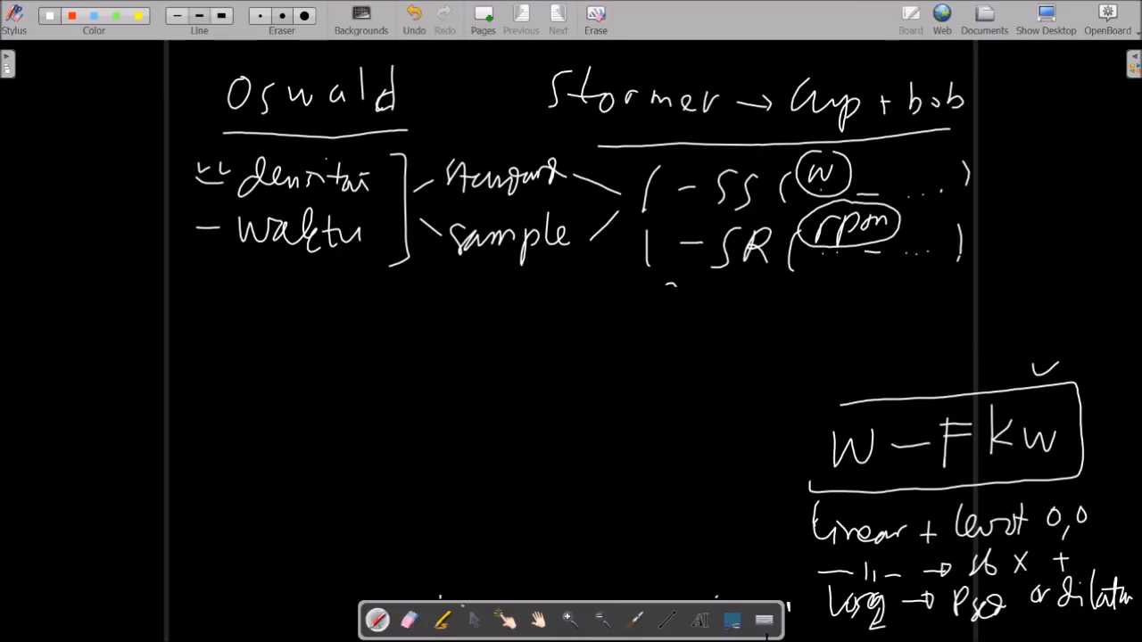
{"action": "left_click_drag", "start_coordinate": [222, 335], "coordinate": [249, 377]}
{"action": "left_click_drag", "start_coordinate": [272, 328], "coordinate": [292, 341]}
{"action": "mouse_move", "coordinate": [327, 287]}
{"action": "left_mouse_down"}
{"action": "mouse_move", "coordinate": [327, 318]}
{"action": "mouse_move", "coordinate": [341, 289]}
{"action": "left_mouse_up"}
{"action": "mouse_move", "coordinate": [327, 305]}
{"action": "left_mouse_down"}
{"action": "mouse_move", "coordinate": [359, 338]}
{"action": "mouse_move", "coordinate": [333, 354]}
{"action": "mouse_move", "coordinate": [323, 384]}
{"action": "left_mouse_up"}
{"action": "left_click_drag", "start_coordinate": [386, 327], "coordinate": [404, 337]}
{"action": "left_click_drag", "start_coordinate": [443, 285], "coordinate": [433, 315]}
{"action": "left_click_drag", "start_coordinate": [467, 281], "coordinate": [455, 314]}
{"action": "mouse_move", "coordinate": [435, 338]}
{"action": "left_mouse_down"}
{"action": "mouse_move", "coordinate": [471, 335]}
{"action": "mouse_move", "coordinate": [434, 392]}
{"action": "mouse_move", "coordinate": [458, 389]}
{"action": "left_mouse_up"}
{"action": "left_click_drag", "start_coordinate": [457, 361], "coordinate": [477, 387]}
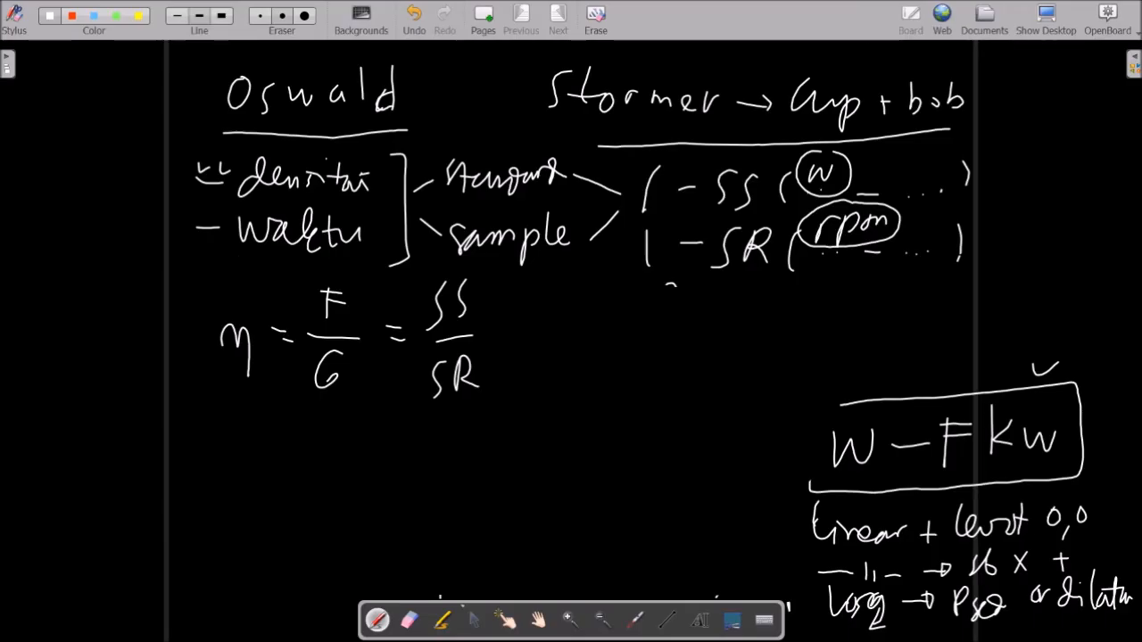
- Handwrite the non-Newtonian formula η' = F^N/G beneath the first viscosity formula
{"action": "mouse_move", "coordinate": [210, 437]}
{"action": "left_mouse_down"}
{"action": "mouse_move", "coordinate": [223, 438]}
{"action": "mouse_move", "coordinate": [238, 480]}
{"action": "left_mouse_up"}
{"action": "mouse_move", "coordinate": [253, 409]}
{"action": "left_mouse_down"}
{"action": "mouse_move", "coordinate": [252, 424]}
{"action": "mouse_move", "coordinate": [303, 433]}
{"action": "left_mouse_up"}
{"action": "left_click_drag", "start_coordinate": [282, 449], "coordinate": [306, 447]}
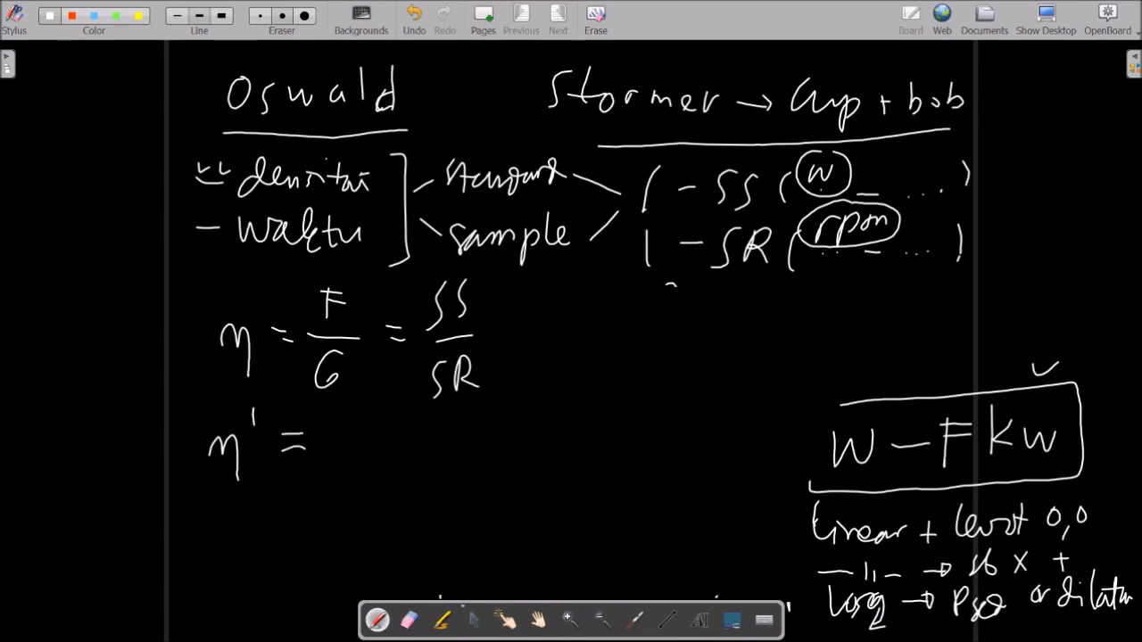
{"action": "mouse_move", "coordinate": [335, 407]}
{"action": "left_mouse_down"}
{"action": "mouse_move", "coordinate": [336, 443]}
{"action": "mouse_move", "coordinate": [354, 408]}
{"action": "mouse_move", "coordinate": [386, 386]}
{"action": "left_mouse_up"}
{"action": "mouse_move", "coordinate": [322, 449]}
{"action": "left_mouse_down"}
{"action": "mouse_move", "coordinate": [393, 447]}
{"action": "mouse_move", "coordinate": [353, 498]}
{"action": "mouse_move", "coordinate": [347, 485]}
{"action": "left_mouse_up"}
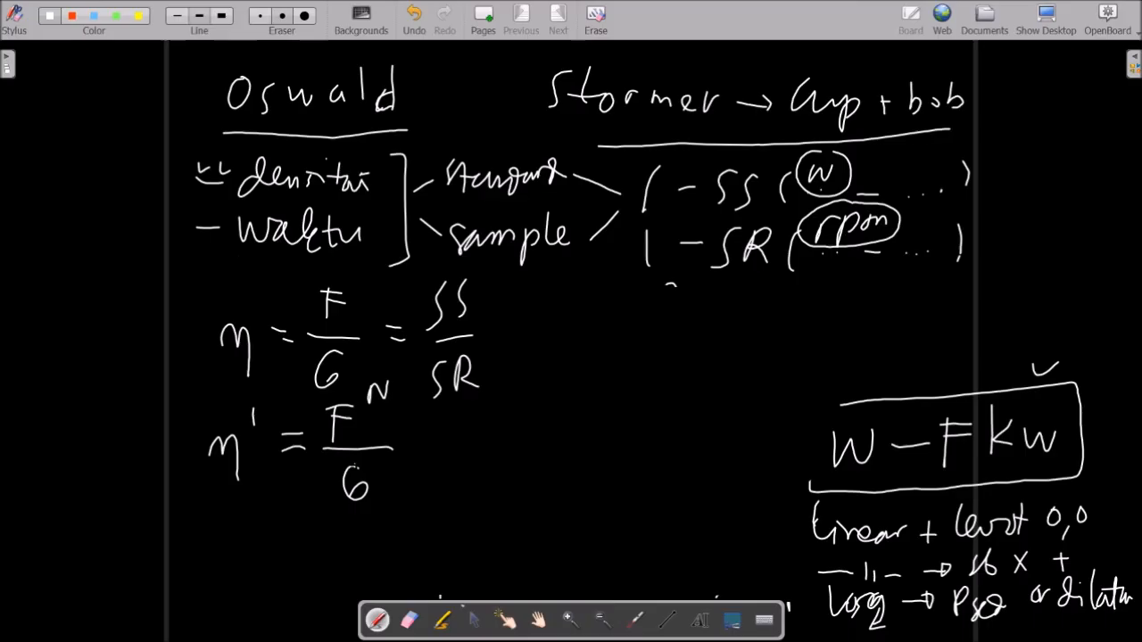
- Draw an arrow from SS/SR and write the rearranged form G = 1/η · F
{"action": "mouse_move", "coordinate": [498, 335]}
{"action": "left_mouse_down"}
{"action": "mouse_move", "coordinate": [566, 330]}
{"action": "mouse_move", "coordinate": [555, 345]}
{"action": "left_mouse_up"}
{"action": "left_click_drag", "start_coordinate": [554, 321], "coordinate": [554, 346]}
{"action": "mouse_move", "coordinate": [635, 310]}
{"action": "left_mouse_down"}
{"action": "mouse_move", "coordinate": [626, 339]}
{"action": "mouse_move", "coordinate": [625, 329]}
{"action": "left_mouse_up"}
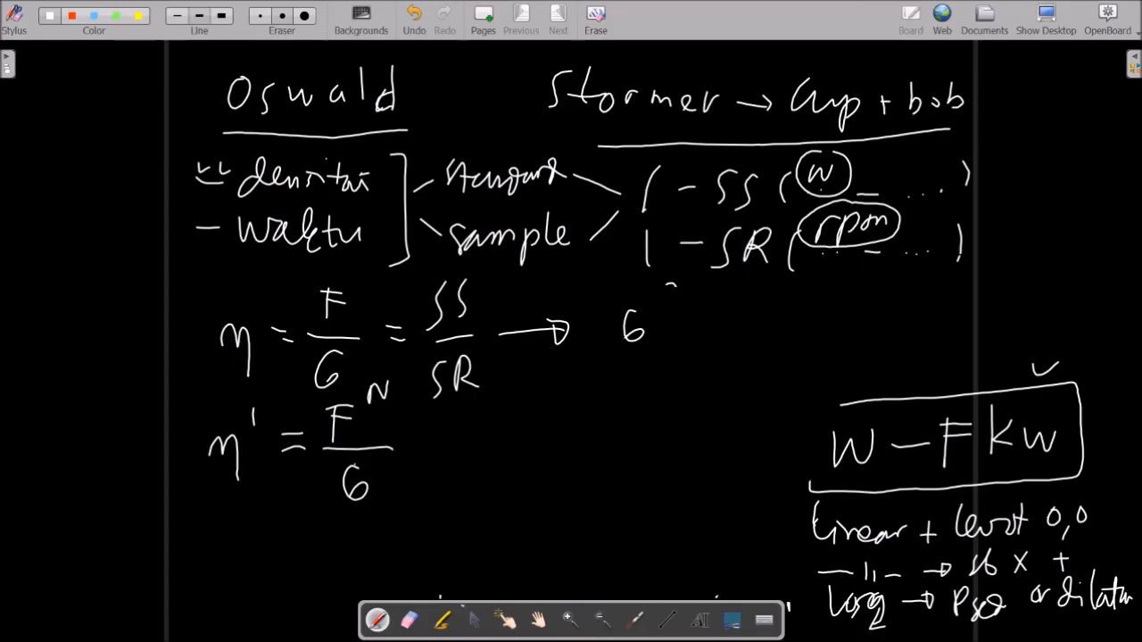
{"action": "mouse_move", "coordinate": [726, 291]}
{"action": "left_mouse_down"}
{"action": "mouse_move", "coordinate": [726, 318]}
{"action": "mouse_move", "coordinate": [759, 323]}
{"action": "mouse_move", "coordinate": [755, 393]}
{"action": "left_mouse_up"}
{"action": "left_click", "coordinate": [778, 324]}
{"action": "mouse_move", "coordinate": [809, 299]}
{"action": "left_mouse_down"}
{"action": "mouse_move", "coordinate": [812, 338]}
{"action": "mouse_move", "coordinate": [829, 300]}
{"action": "mouse_move", "coordinate": [832, 313]}
{"action": "left_mouse_up"}
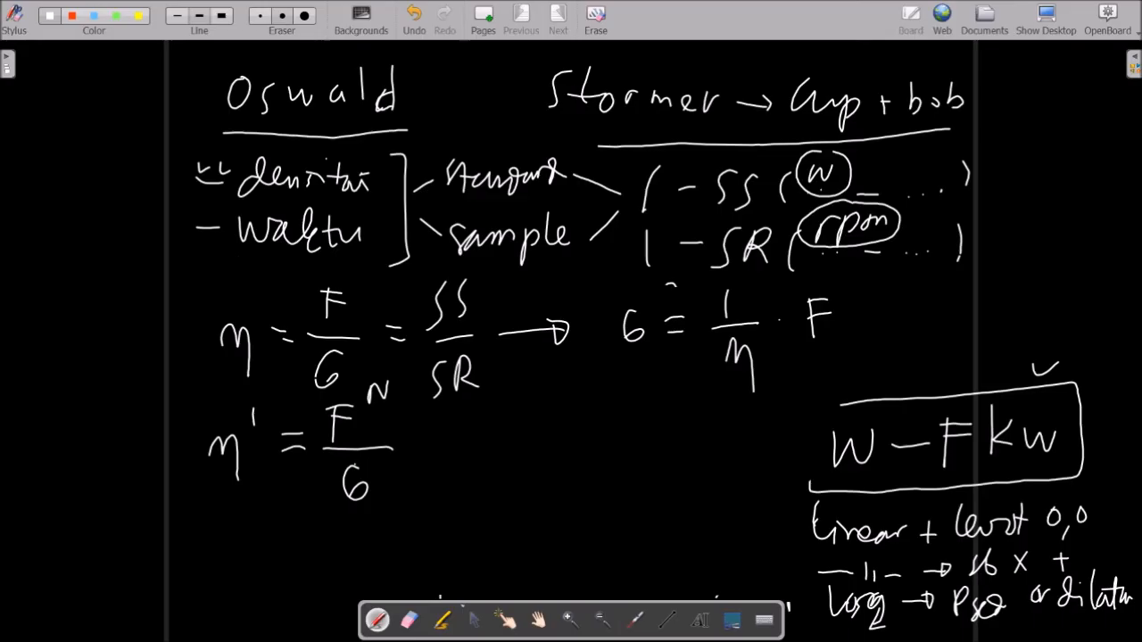
- Box the η' = F^N/G formula and write its rearranged form G = 1/η' · F^N beside it
{"action": "mouse_move", "coordinate": [177, 401]}
{"action": "left_mouse_down"}
{"action": "mouse_move", "coordinate": [310, 367]}
{"action": "mouse_move", "coordinate": [428, 403]}
{"action": "mouse_move", "coordinate": [428, 473]}
{"action": "left_mouse_up"}
{"action": "left_click_drag", "start_coordinate": [254, 526], "coordinate": [297, 526]}
{"action": "mouse_move", "coordinate": [178, 408]}
{"action": "left_mouse_down"}
{"action": "mouse_move", "coordinate": [193, 486]}
{"action": "mouse_move", "coordinate": [327, 527]}
{"action": "mouse_move", "coordinate": [433, 483]}
{"action": "left_mouse_up"}
{"action": "mouse_move", "coordinate": [484, 409]}
{"action": "left_mouse_down"}
{"action": "mouse_move", "coordinate": [477, 431]}
{"action": "mouse_move", "coordinate": [489, 407]}
{"action": "left_mouse_up"}
{"action": "mouse_move", "coordinate": [517, 403]}
{"action": "left_mouse_down"}
{"action": "mouse_move", "coordinate": [534, 402]}
{"action": "mouse_move", "coordinate": [536, 416]}
{"action": "mouse_move", "coordinate": [571, 397]}
{"action": "mouse_move", "coordinate": [593, 413]}
{"action": "mouse_move", "coordinate": [565, 444]}
{"action": "mouse_move", "coordinate": [573, 487]}
{"action": "left_mouse_up"}
{"action": "left_click_drag", "start_coordinate": [584, 430], "coordinate": [582, 448]}
{"action": "mouse_move", "coordinate": [645, 378]}
{"action": "left_mouse_down"}
{"action": "mouse_move", "coordinate": [643, 418]}
{"action": "mouse_move", "coordinate": [662, 386]}
{"action": "left_mouse_up"}
{"action": "mouse_move", "coordinate": [639, 405]}
{"action": "left_mouse_down"}
{"action": "mouse_move", "coordinate": [662, 403]}
{"action": "mouse_move", "coordinate": [675, 366]}
{"action": "mouse_move", "coordinate": [688, 382]}
{"action": "left_mouse_up"}
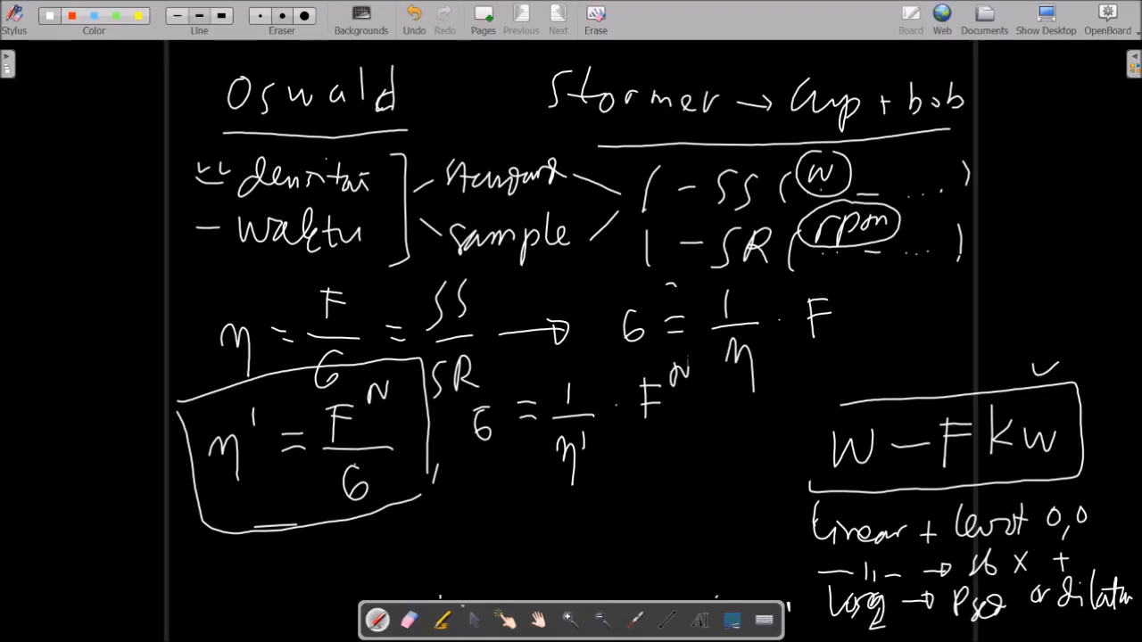
- Begin the logarithmic form below the rearranged formula by writing log G = log 1/η' +
{"action": "left_click_drag", "start_coordinate": [448, 480], "coordinate": [452, 522]}
{"action": "mouse_move", "coordinate": [472, 500]}
{"action": "left_mouse_down"}
{"action": "mouse_move", "coordinate": [467, 516]}
{"action": "mouse_move", "coordinate": [496, 501]}
{"action": "mouse_move", "coordinate": [493, 535]}
{"action": "left_mouse_up"}
{"action": "left_click_drag", "start_coordinate": [492, 535], "coordinate": [485, 547]}
{"action": "mouse_move", "coordinate": [521, 476]}
{"action": "left_mouse_down"}
{"action": "mouse_move", "coordinate": [524, 500]}
{"action": "mouse_move", "coordinate": [531, 472]}
{"action": "mouse_move", "coordinate": [576, 505]}
{"action": "left_mouse_up"}
{"action": "mouse_move", "coordinate": [604, 465]}
{"action": "left_mouse_down"}
{"action": "mouse_move", "coordinate": [607, 505]}
{"action": "mouse_move", "coordinate": [619, 489]}
{"action": "left_mouse_up"}
{"action": "left_click_drag", "start_coordinate": [640, 479], "coordinate": [632, 525]}
{"action": "mouse_move", "coordinate": [670, 437]}
{"action": "left_mouse_down"}
{"action": "mouse_move", "coordinate": [671, 469]}
{"action": "mouse_move", "coordinate": [692, 474]}
{"action": "mouse_move", "coordinate": [671, 516]}
{"action": "left_mouse_up"}
{"action": "left_click_drag", "start_coordinate": [675, 500], "coordinate": [686, 540]}
{"action": "left_click_drag", "start_coordinate": [698, 481], "coordinate": [696, 498]}
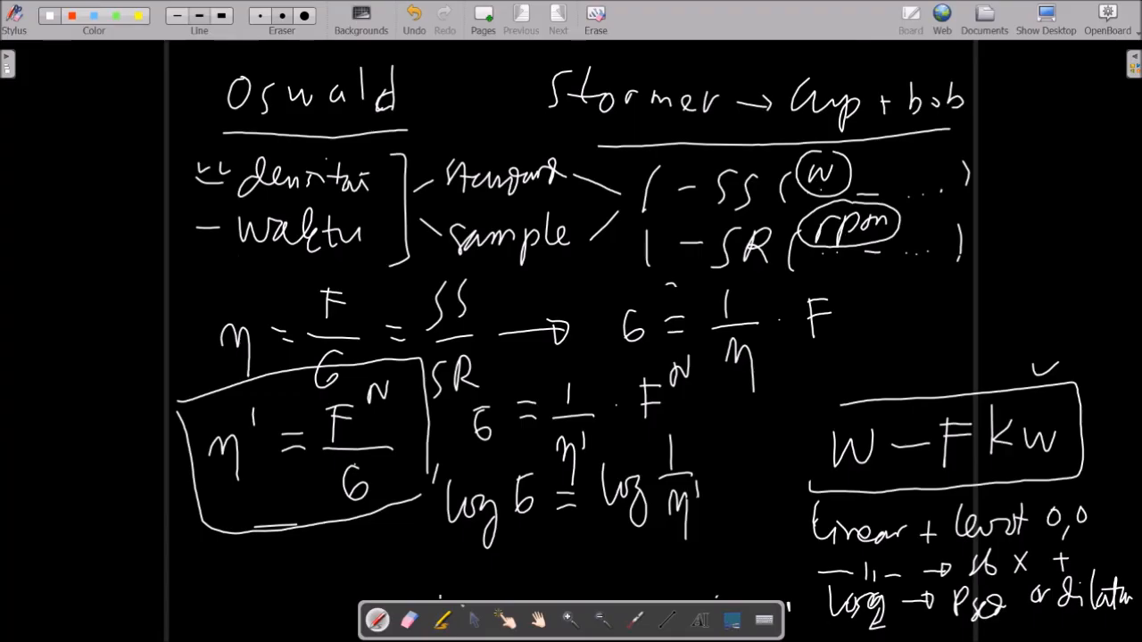
{"action": "mouse_move", "coordinate": [705, 464]}
{"action": "left_mouse_down"}
{"action": "mouse_move", "coordinate": [731, 457]}
{"action": "mouse_move", "coordinate": [717, 480]}
{"action": "left_mouse_up"}
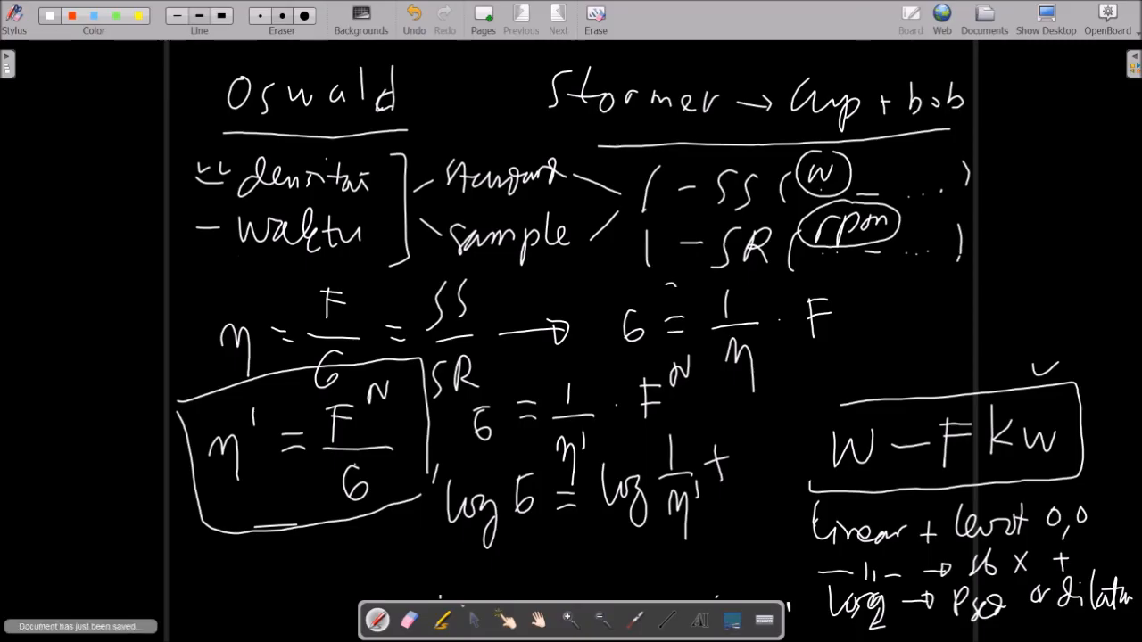
- Erase the boxed W − FKw note and the linear note below it, and complete the logarithmic equation with N log F
{"action": "left_click", "coordinate": [409, 619]}
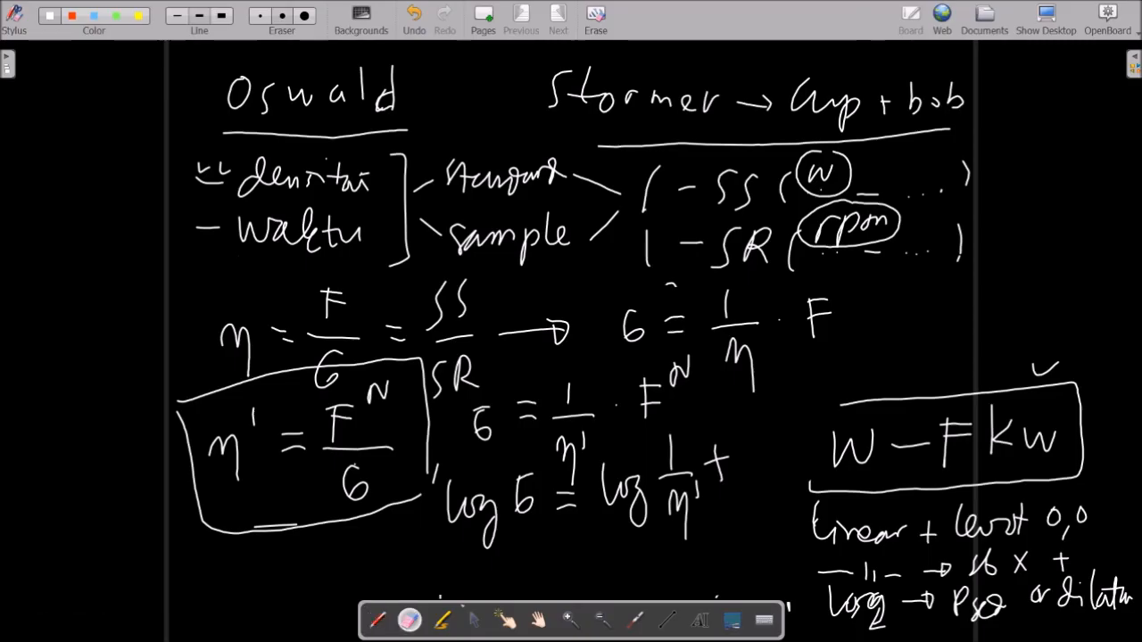
{"action": "mouse_move", "coordinate": [864, 418]}
{"action": "left_mouse_down"}
{"action": "mouse_move", "coordinate": [826, 542]}
{"action": "mouse_move", "coordinate": [1083, 504]}
{"action": "mouse_move", "coordinate": [1091, 515]}
{"action": "mouse_move", "coordinate": [923, 517]}
{"action": "mouse_move", "coordinate": [898, 492]}
{"action": "mouse_move", "coordinate": [1075, 464]}
{"action": "mouse_move", "coordinate": [1070, 374]}
{"action": "mouse_move", "coordinate": [1033, 405]}
{"action": "mouse_move", "coordinate": [1062, 449]}
{"action": "mouse_move", "coordinate": [1012, 389]}
{"action": "mouse_move", "coordinate": [993, 443]}
{"action": "mouse_move", "coordinate": [936, 402]}
{"action": "mouse_move", "coordinate": [875, 404]}
{"action": "mouse_move", "coordinate": [950, 435]}
{"action": "mouse_move", "coordinate": [951, 465]}
{"action": "left_mouse_up"}
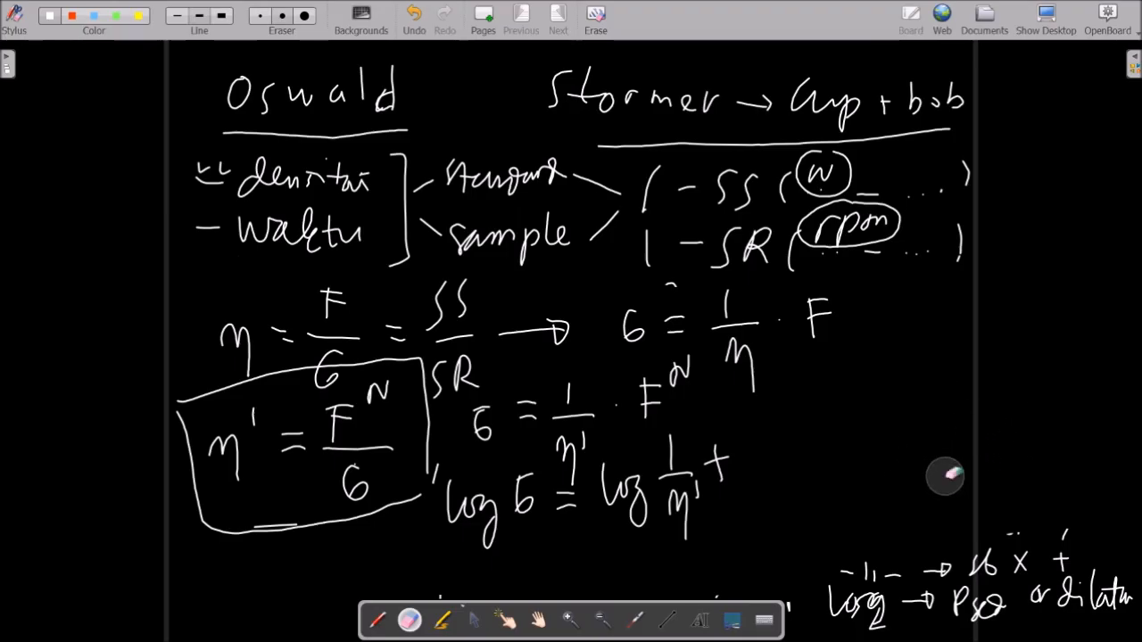
{"action": "left_click", "coordinate": [376, 619]}
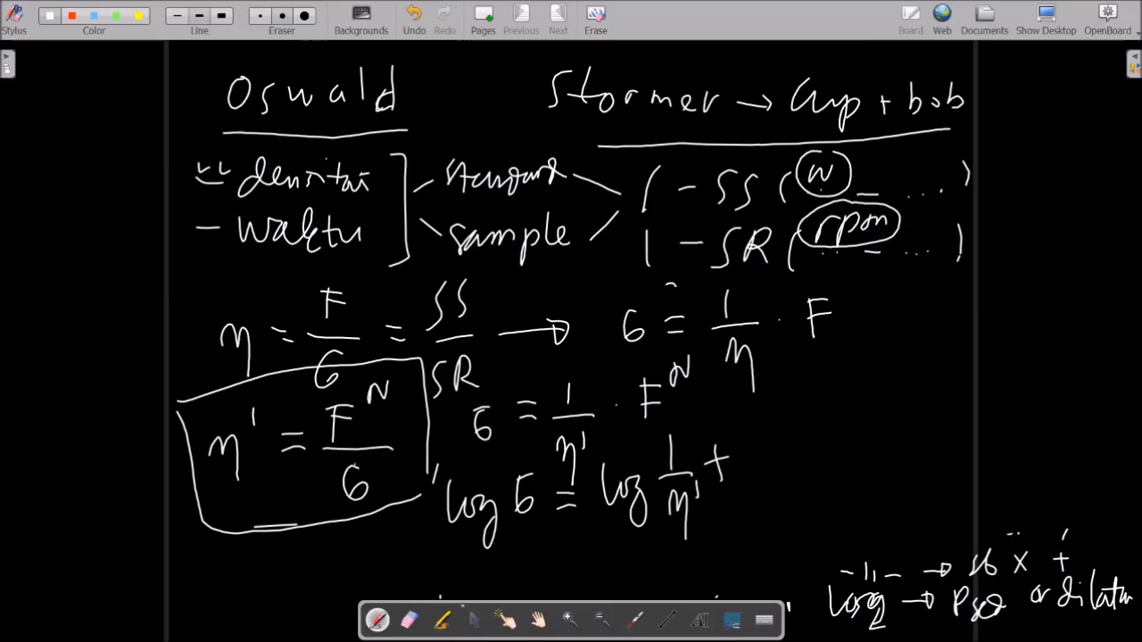
{"action": "mouse_move", "coordinate": [751, 471]}
{"action": "left_mouse_down"}
{"action": "mouse_move", "coordinate": [751, 443]}
{"action": "mouse_move", "coordinate": [849, 429]}
{"action": "mouse_move", "coordinate": [854, 489]}
{"action": "left_mouse_up"}
{"action": "left_click_drag", "start_coordinate": [908, 394], "coordinate": [910, 440]}
{"action": "mouse_move", "coordinate": [907, 396]}
{"action": "left_mouse_down"}
{"action": "mouse_move", "coordinate": [937, 391]}
{"action": "mouse_move", "coordinate": [933, 414]}
{"action": "left_mouse_up"}
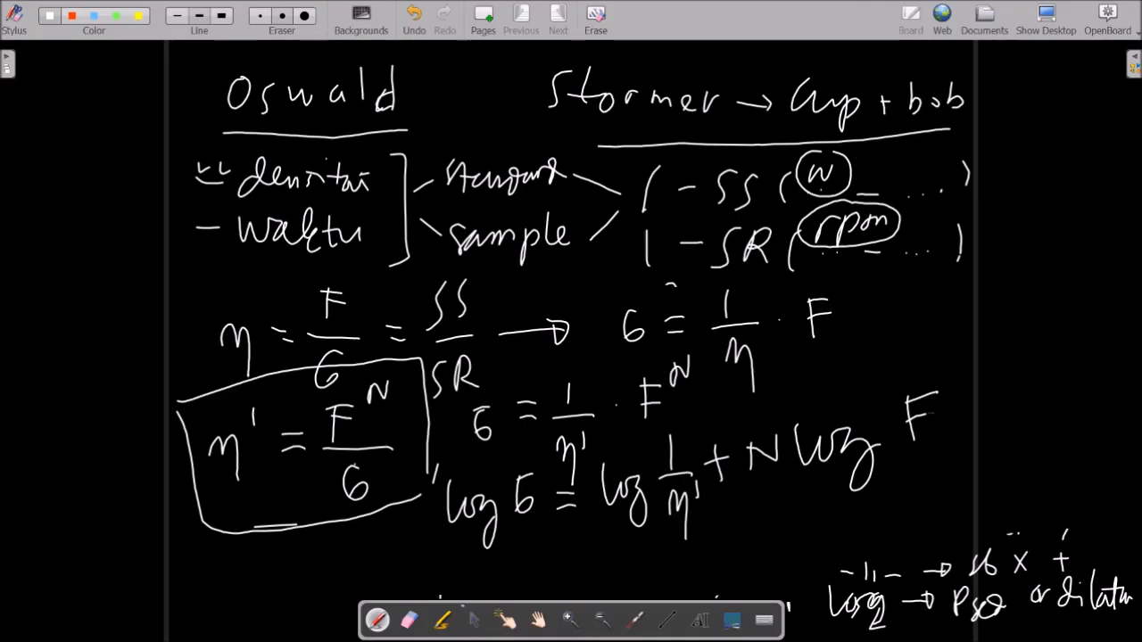
- Box the log F and log G terms and circle N in the logarithmic equation
{"action": "mouse_move", "coordinate": [778, 406]}
{"action": "left_mouse_down"}
{"action": "mouse_move", "coordinate": [798, 457]}
{"action": "mouse_move", "coordinate": [858, 504]}
{"action": "mouse_move", "coordinate": [972, 442]}
{"action": "mouse_move", "coordinate": [908, 364]}
{"action": "mouse_move", "coordinate": [777, 406]}
{"action": "left_mouse_up"}
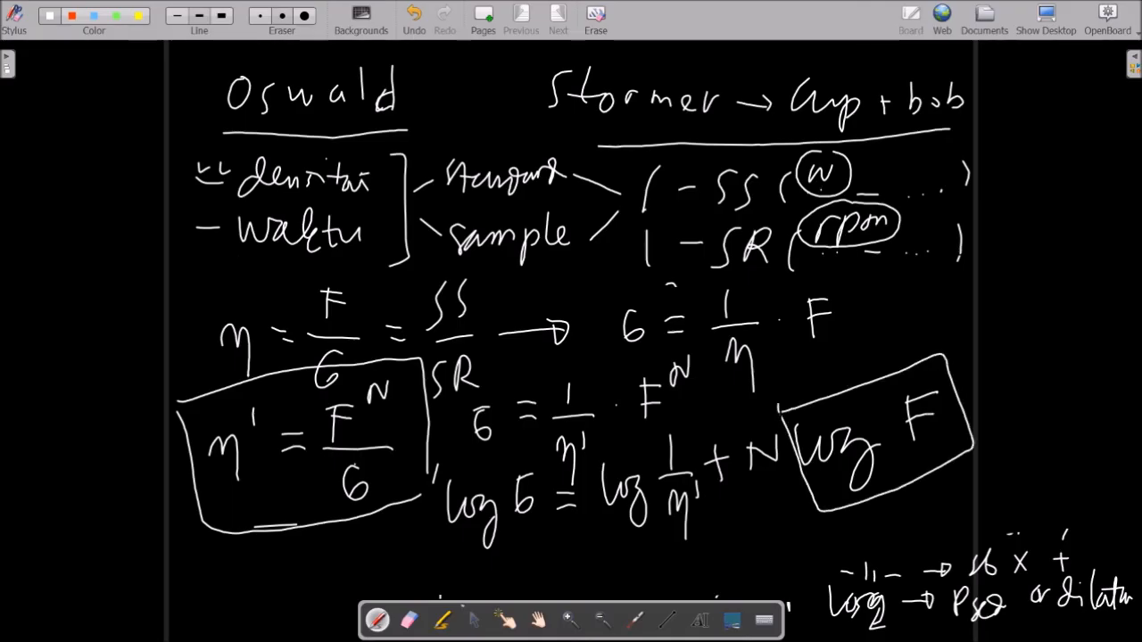
{"action": "mouse_move", "coordinate": [428, 470]}
{"action": "left_mouse_down"}
{"action": "mouse_move", "coordinate": [538, 451]}
{"action": "mouse_move", "coordinate": [551, 544]}
{"action": "mouse_move", "coordinate": [437, 565]}
{"action": "mouse_move", "coordinate": [426, 475]}
{"action": "left_mouse_up"}
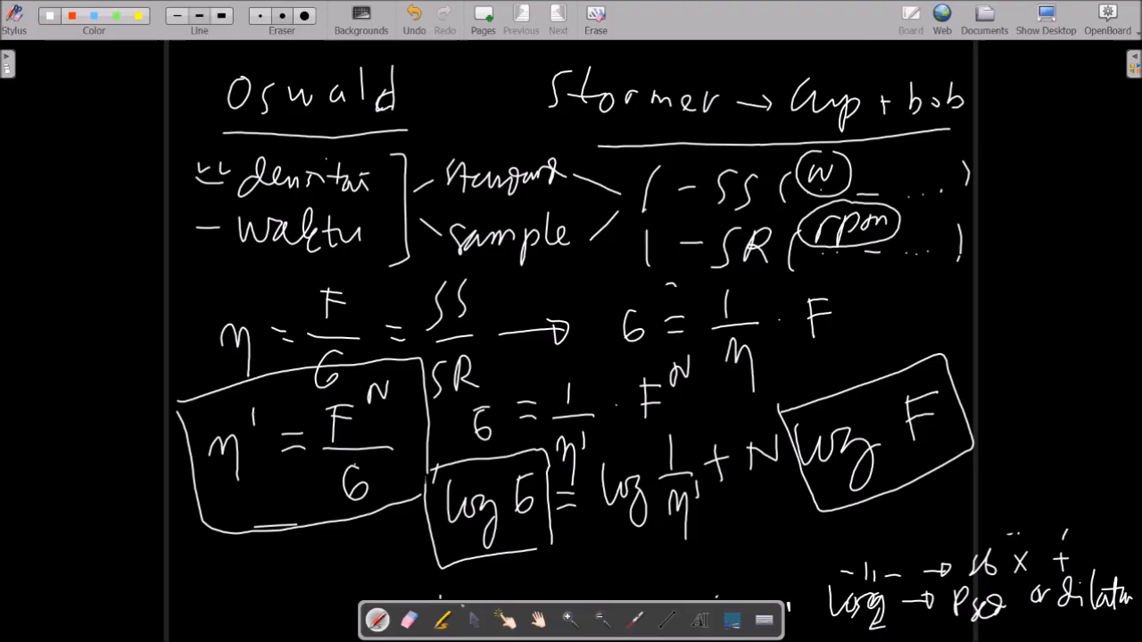
{"action": "mouse_move", "coordinate": [758, 416]}
{"action": "left_mouse_down"}
{"action": "mouse_move", "coordinate": [741, 421]}
{"action": "mouse_move", "coordinate": [733, 482]}
{"action": "mouse_move", "coordinate": [789, 457]}
{"action": "mouse_move", "coordinate": [769, 417]}
{"action": "mouse_move", "coordinate": [898, 316]}
{"action": "mouse_move", "coordinate": [930, 311]}
{"action": "left_mouse_up"}
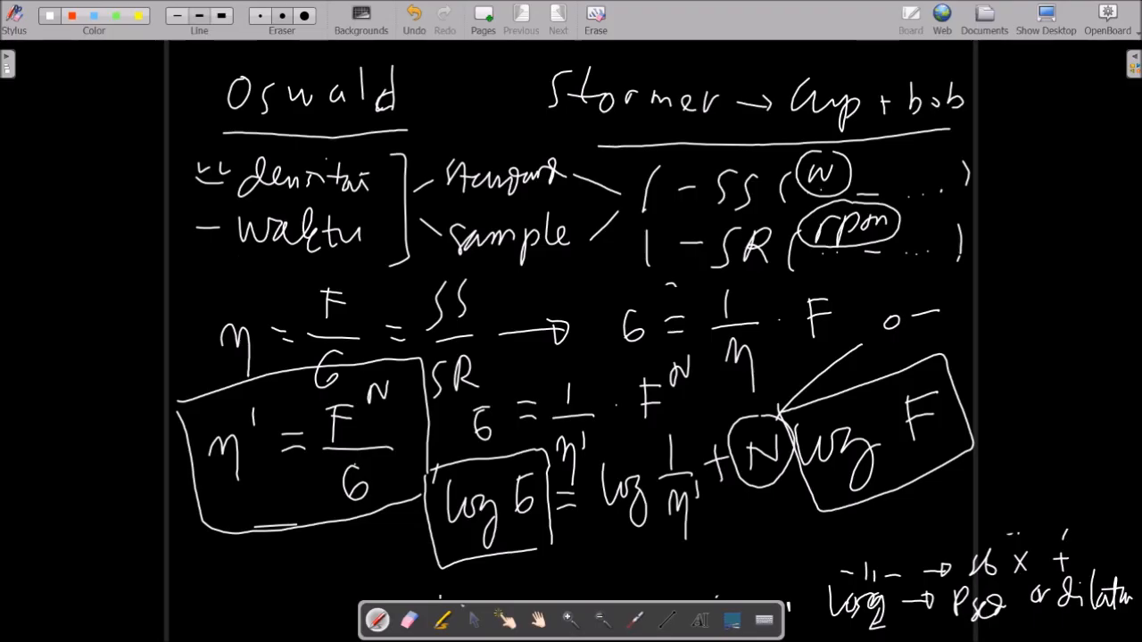
- Annotate N with branches for its flow types: 0–1 dilatant, 1 Newtonian, and above 1 pseudoplastic
{"action": "mouse_move", "coordinate": [958, 292]}
{"action": "left_mouse_down"}
{"action": "mouse_move", "coordinate": [959, 309]}
{"action": "mouse_move", "coordinate": [1059, 265]}
{"action": "left_mouse_up"}
{"action": "mouse_move", "coordinate": [1072, 233]}
{"action": "left_mouse_down"}
{"action": "mouse_move", "coordinate": [1076, 262]}
{"action": "mouse_move", "coordinate": [1085, 260]}
{"action": "left_mouse_up"}
{"action": "mouse_move", "coordinate": [1094, 234]}
{"action": "left_mouse_down"}
{"action": "mouse_move", "coordinate": [1096, 260]}
{"action": "mouse_move", "coordinate": [1103, 241]}
{"action": "left_mouse_up"}
{"action": "left_click_drag", "start_coordinate": [1099, 251], "coordinate": [1107, 242]}
{"action": "left_click_drag", "start_coordinate": [788, 410], "coordinate": [1117, 280]}
{"action": "mouse_move", "coordinate": [821, 396]}
{"action": "left_mouse_down"}
{"action": "mouse_move", "coordinate": [915, 371]}
{"action": "mouse_move", "coordinate": [1008, 383]}
{"action": "mouse_move", "coordinate": [1081, 328]}
{"action": "mouse_move", "coordinate": [1080, 339]}
{"action": "left_mouse_up"}
{"action": "mouse_move", "coordinate": [1035, 422]}
{"action": "left_mouse_down"}
{"action": "mouse_move", "coordinate": [1040, 386]}
{"action": "mouse_move", "coordinate": [1090, 360]}
{"action": "mouse_move", "coordinate": [1106, 375]}
{"action": "mouse_move", "coordinate": [1115, 339]}
{"action": "mouse_move", "coordinate": [1129, 335]}
{"action": "left_mouse_up"}
{"action": "mouse_move", "coordinate": [1061, 407]}
{"action": "left_mouse_down"}
{"action": "mouse_move", "coordinate": [1067, 442]}
{"action": "mouse_move", "coordinate": [1083, 416]}
{"action": "left_mouse_up"}
{"action": "mouse_move", "coordinate": [1086, 417]}
{"action": "left_mouse_down"}
{"action": "mouse_move", "coordinate": [1099, 407]}
{"action": "mouse_move", "coordinate": [1099, 424]}
{"action": "left_mouse_up"}
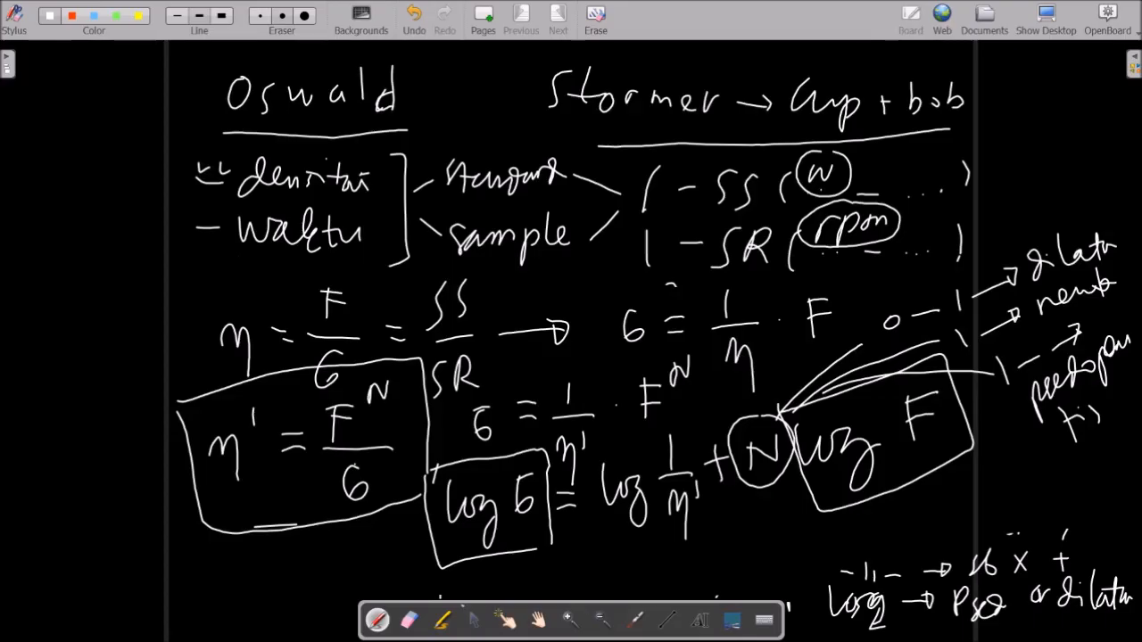
- Circle the log 1/η' term and label it with an arrow as the intercept
{"action": "mouse_move", "coordinate": [671, 414]}
{"action": "left_mouse_down"}
{"action": "mouse_move", "coordinate": [575, 469]}
{"action": "mouse_move", "coordinate": [645, 560]}
{"action": "mouse_move", "coordinate": [716, 514]}
{"action": "mouse_move", "coordinate": [677, 407]}
{"action": "mouse_move", "coordinate": [662, 410]}
{"action": "left_mouse_up"}
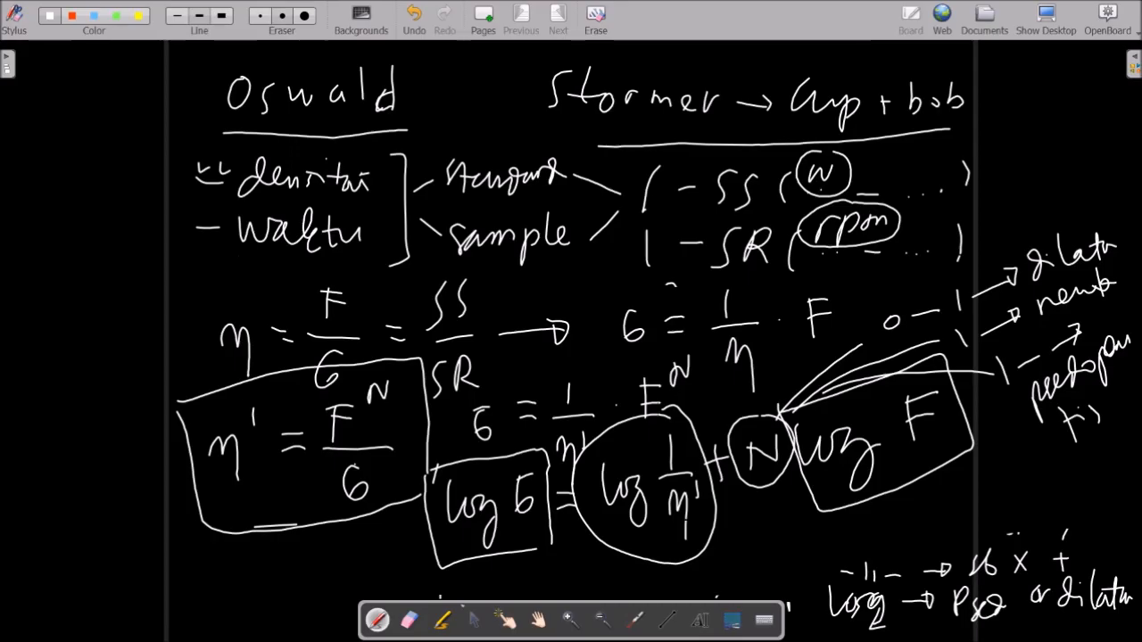
{"action": "mouse_move", "coordinate": [719, 541]}
{"action": "left_mouse_down"}
{"action": "mouse_move", "coordinate": [769, 547]}
{"action": "mouse_move", "coordinate": [847, 516]}
{"action": "mouse_move", "coordinate": [856, 536]}
{"action": "left_mouse_up"}
{"action": "mouse_move", "coordinate": [876, 519]}
{"action": "left_mouse_down"}
{"action": "mouse_move", "coordinate": [878, 557]}
{"action": "mouse_move", "coordinate": [890, 527]}
{"action": "left_mouse_up"}
{"action": "left_click_drag", "start_coordinate": [894, 501], "coordinate": [894, 517]}
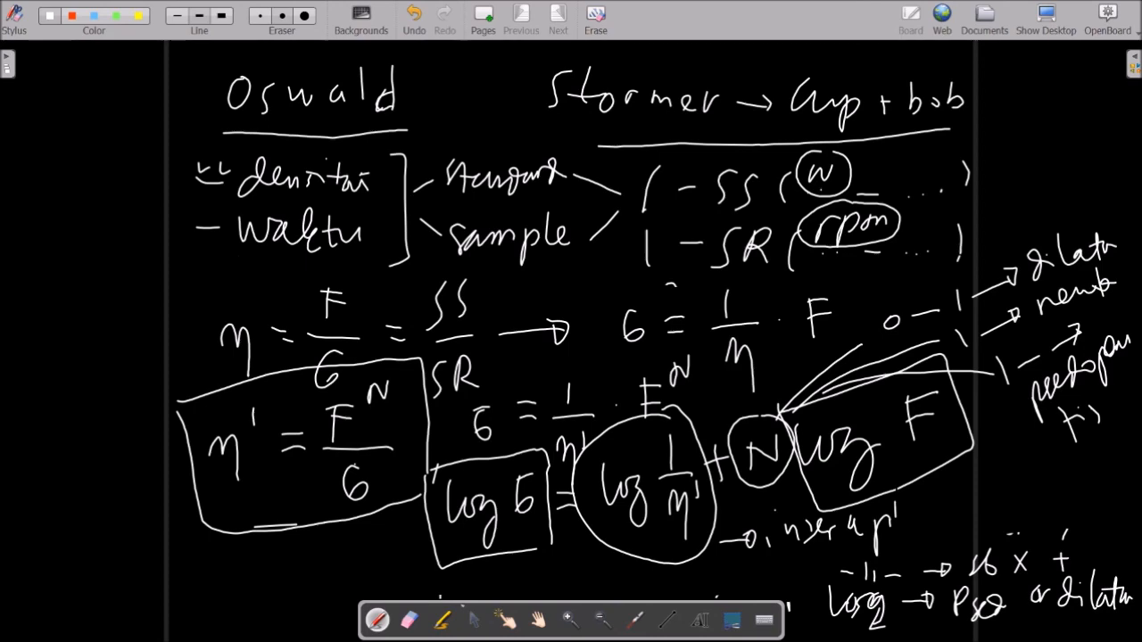
- Switch to the data viscositas.xlsx workbook in Excel and bring the area below the log-log chart into view
{"action": "key", "text": "super"}
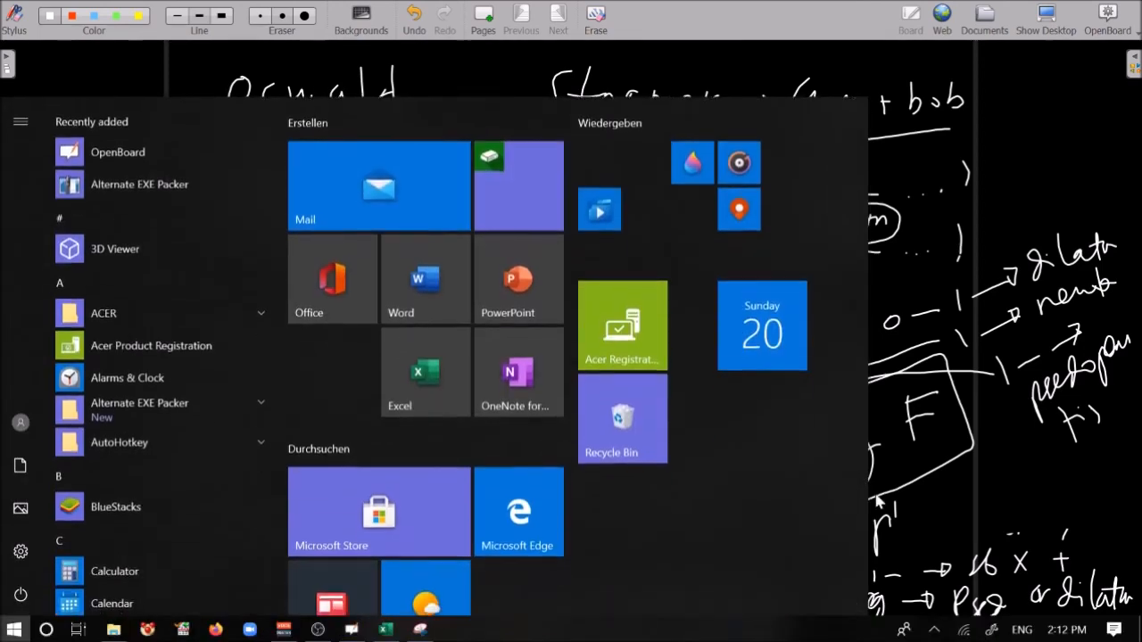
{"action": "left_click", "coordinate": [385, 629]}
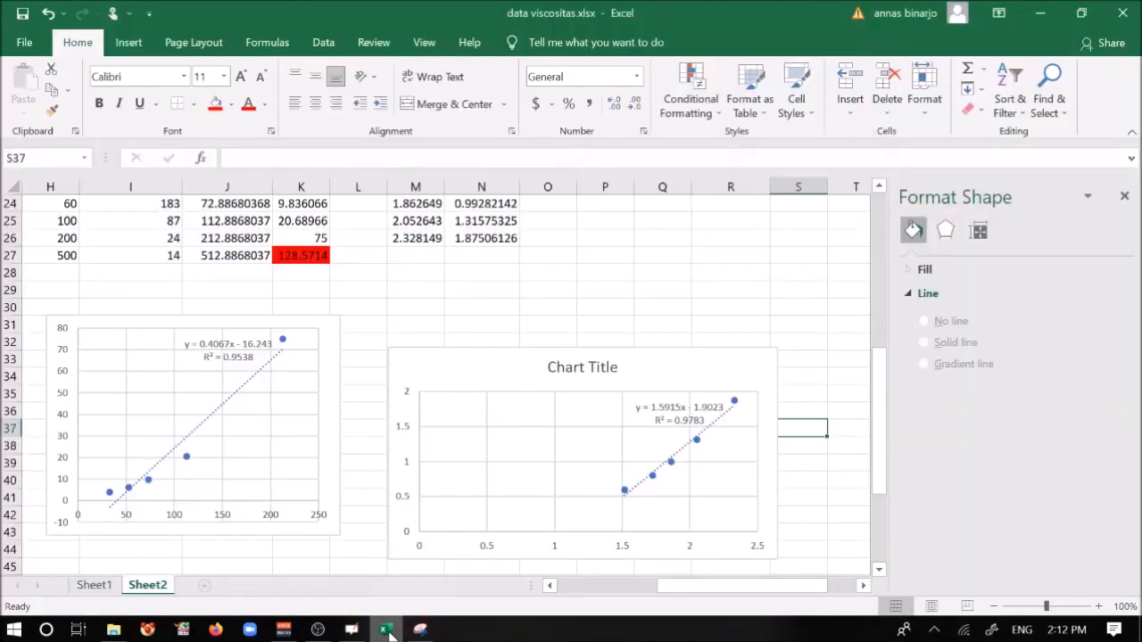
{"action": "left_click_drag", "start_coordinate": [880, 419], "coordinate": [880, 486]}
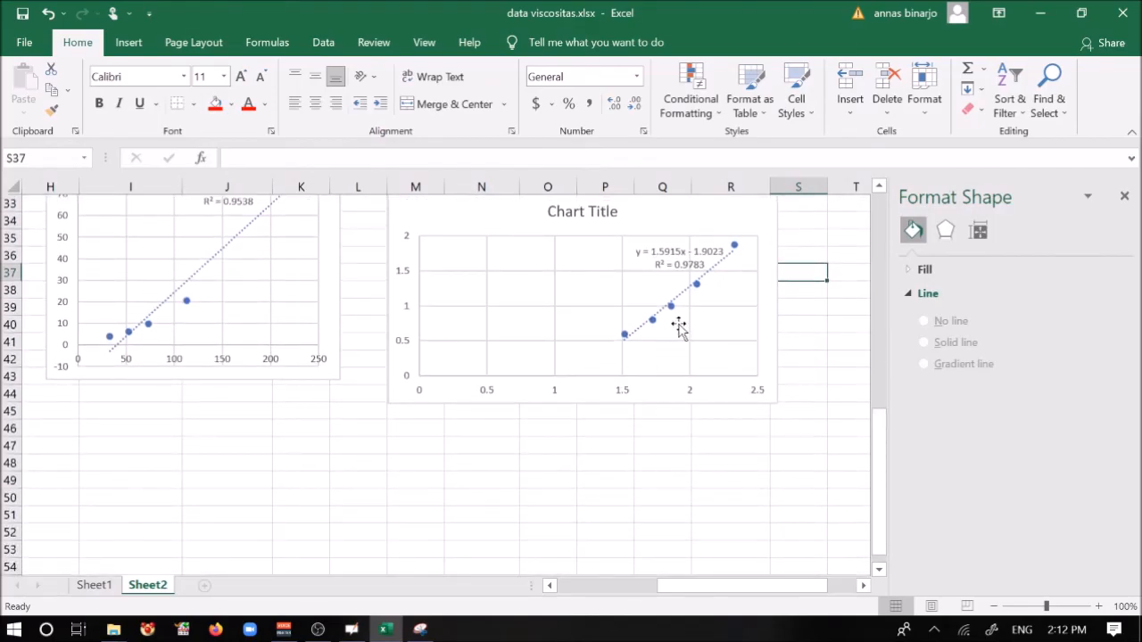
{"action": "scroll", "coordinate": [695, 303], "scroll_direction": "up", "scroll_amount": 1}
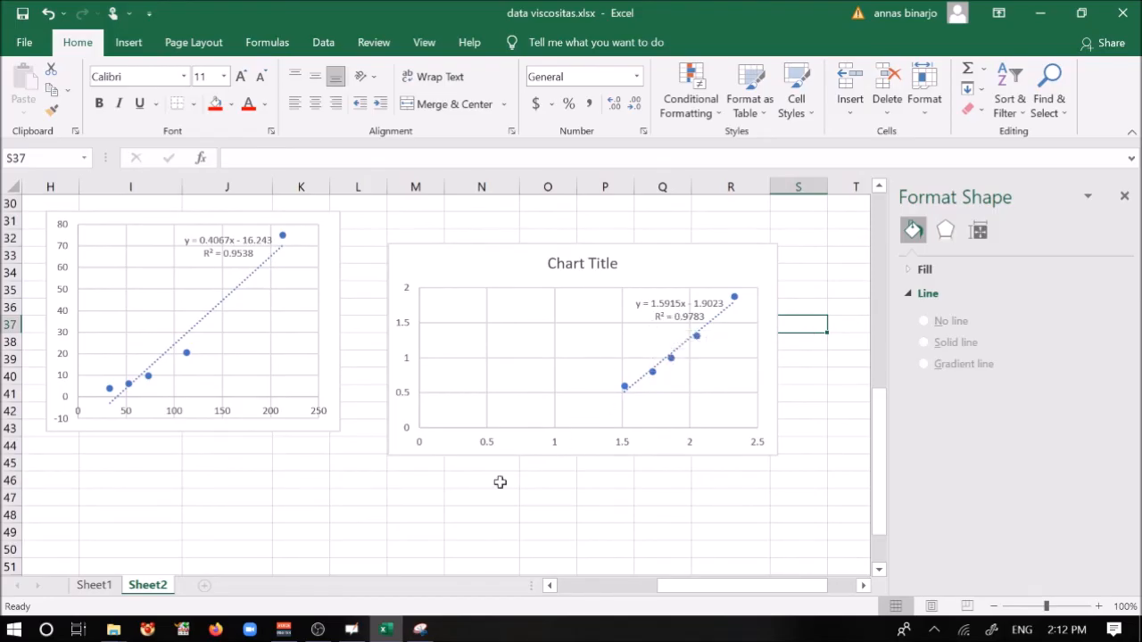
- Write the intercept relation "log (1/visc) = a = - 1.9023" in cell N46 below the log-log chart
{"action": "left_click", "coordinate": [472, 482]}
{"action": "type", "text": "log"}
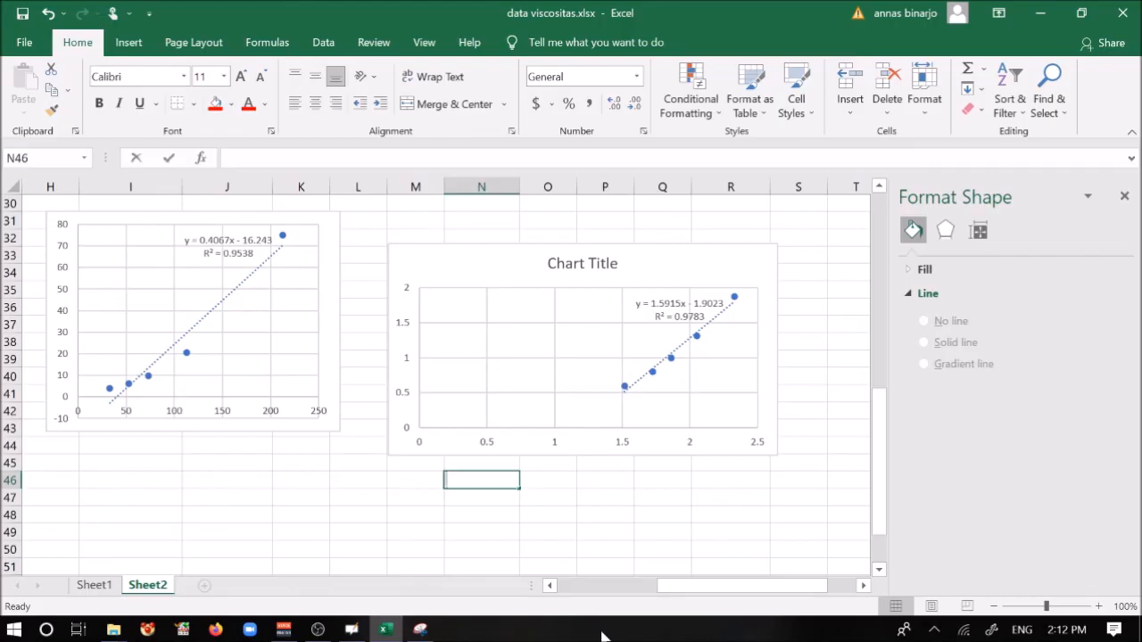
{"action": "type", "text": " 8"}
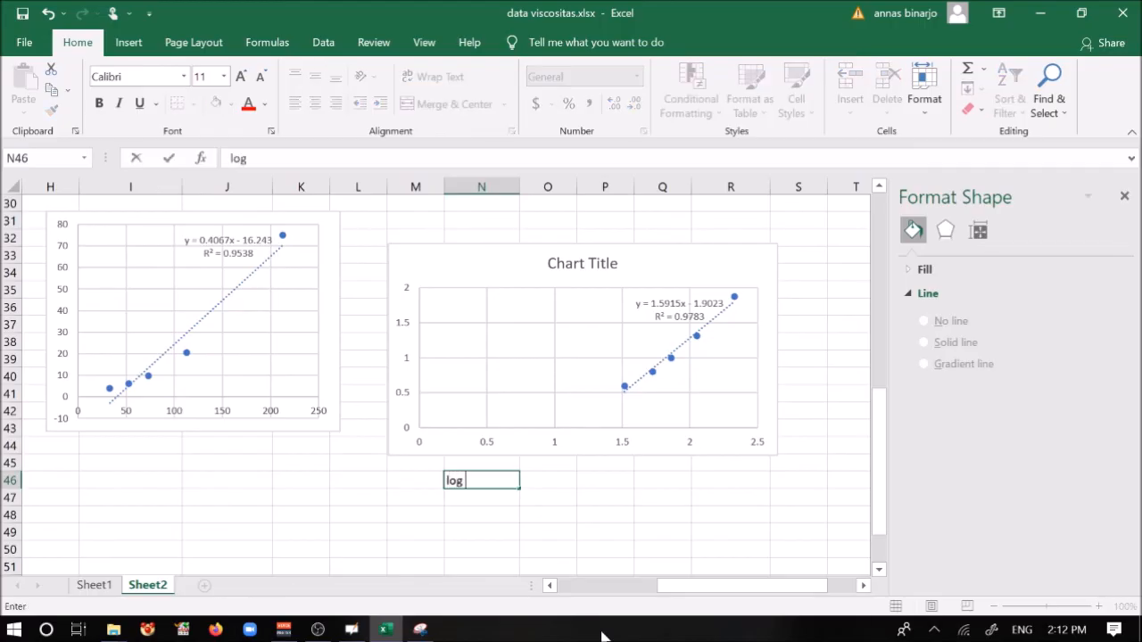
{"action": "type", "text": "1"}
{"action": "key", "text": "BackSpace"}
{"action": "key", "text": "BackSpace"}
{"action": "type", "text": "(1/visc) "}
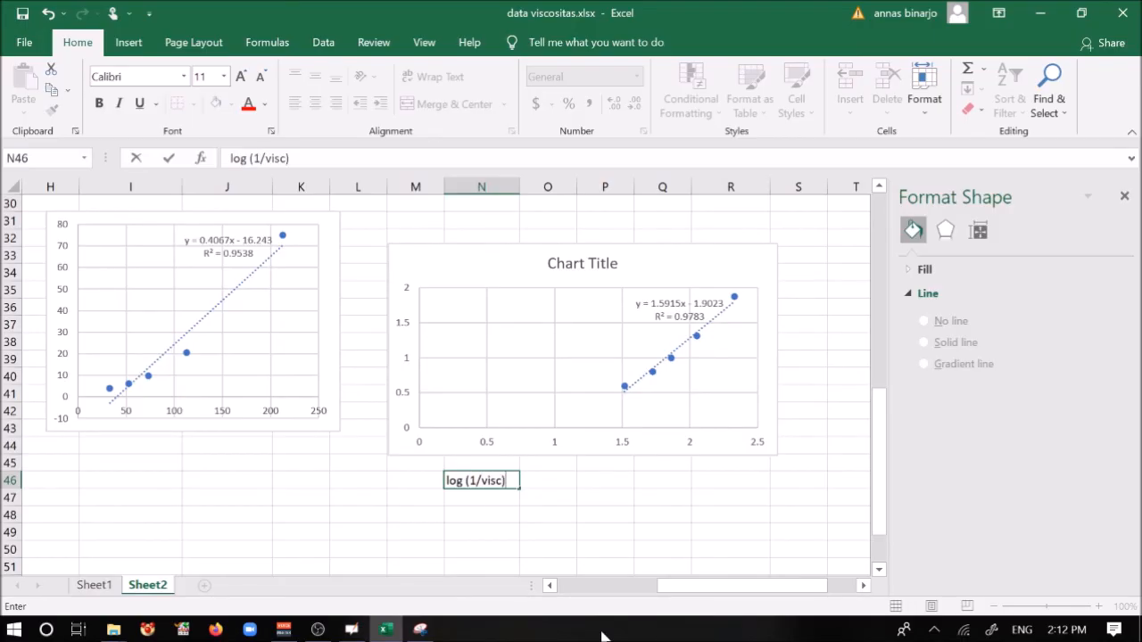
{"action": "type", "text": "= a ="}
{"action": "type", "text": "- 1.9023"}
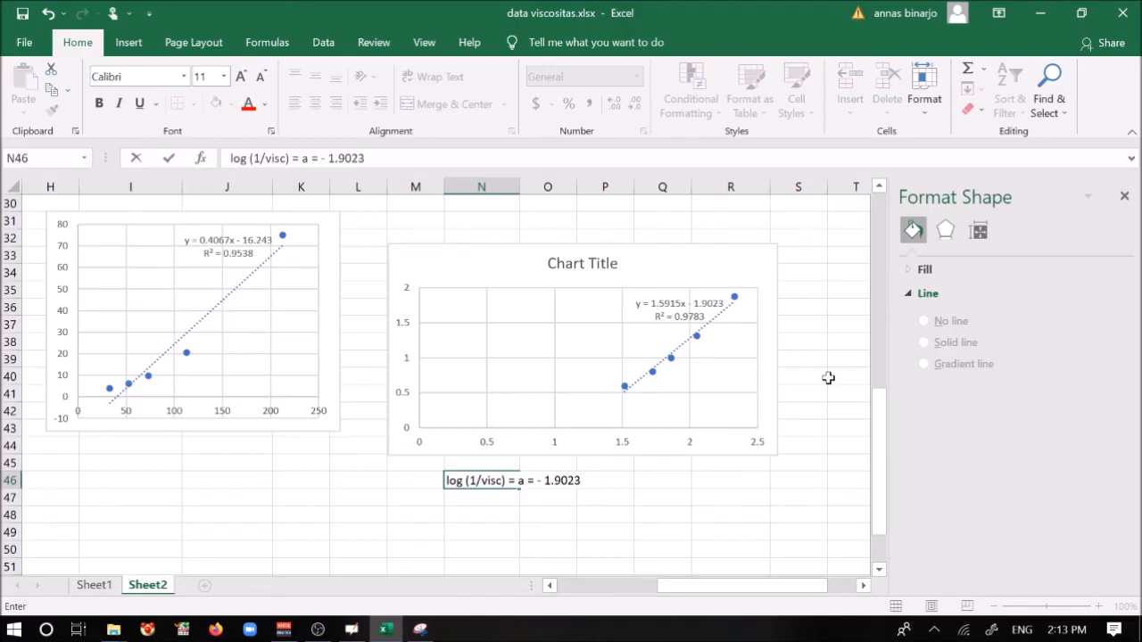
{"action": "type", "text": "="}
{"action": "key", "text": "BackSpace"}
{"action": "key", "text": "BackSpace"}
{"action": "key", "text": "Return"}
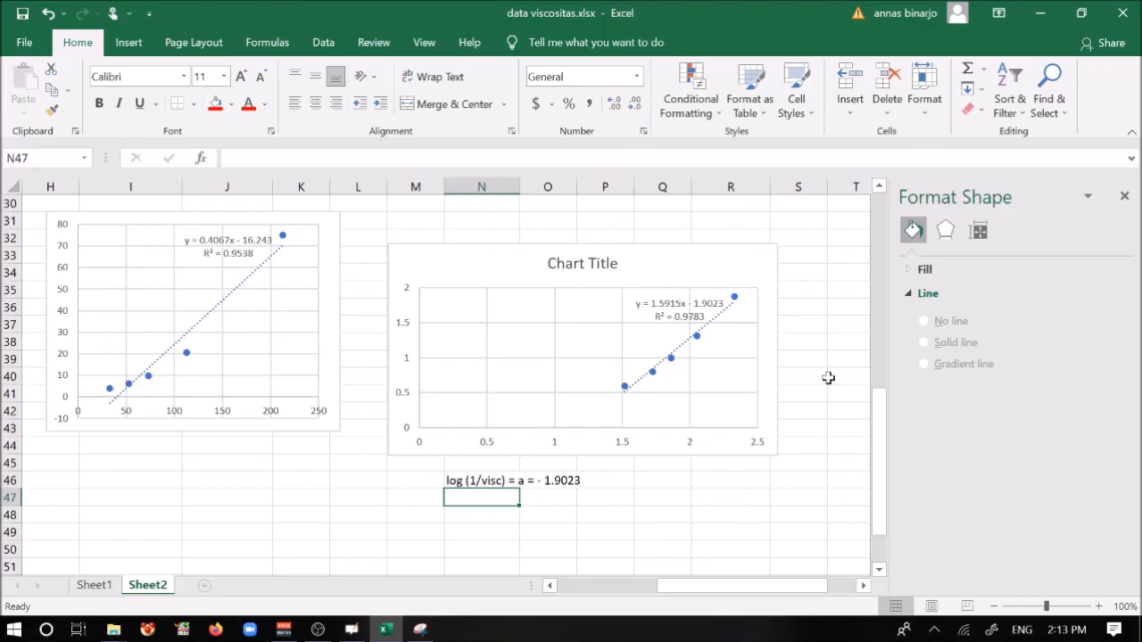
- Write the antilog line "(1/Visc) = antilog (- 1.9023)" in cell N47
{"action": "type", "text": "(1/"}
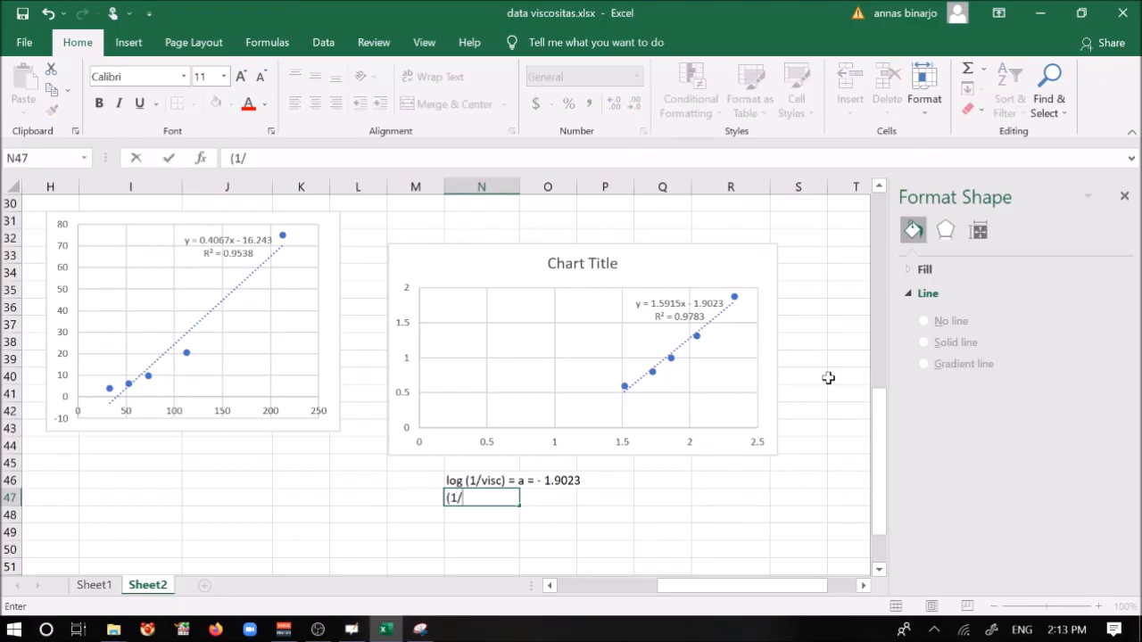
{"action": "type", "text": "Visc) = antilog"}
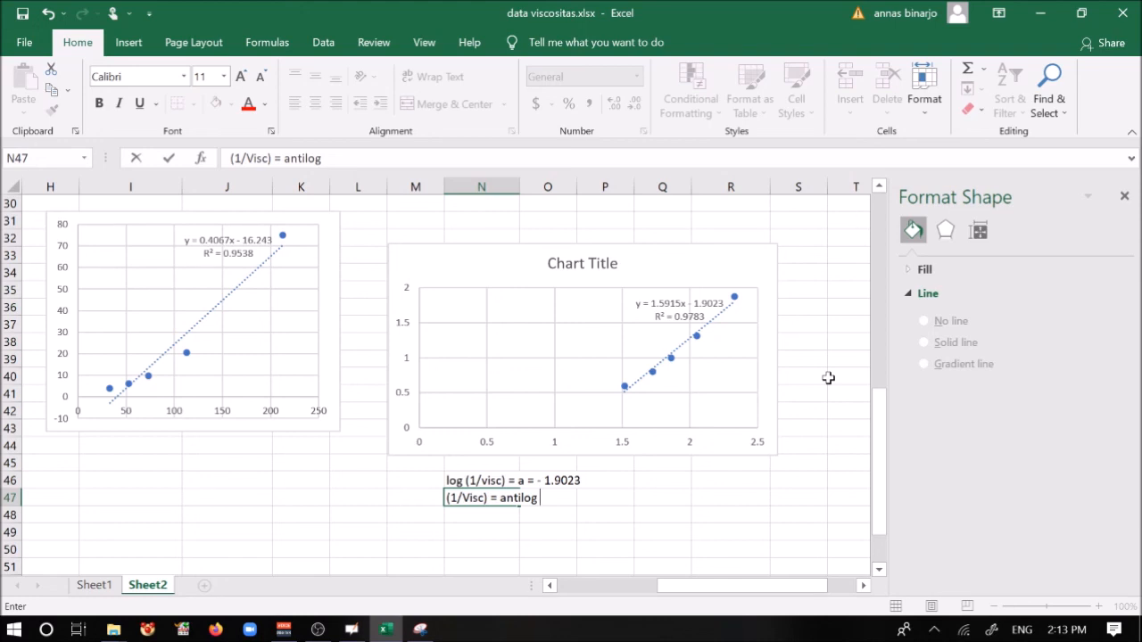
{"action": "type", "text": " (- 1.9023)"}
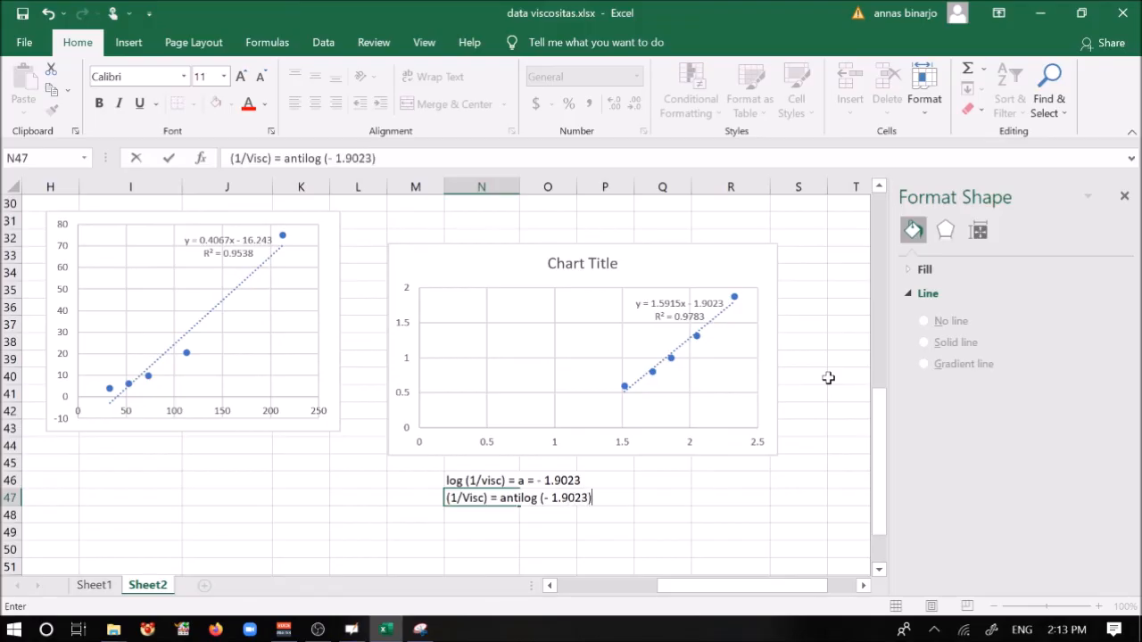
{"action": "key", "text": "Return"}
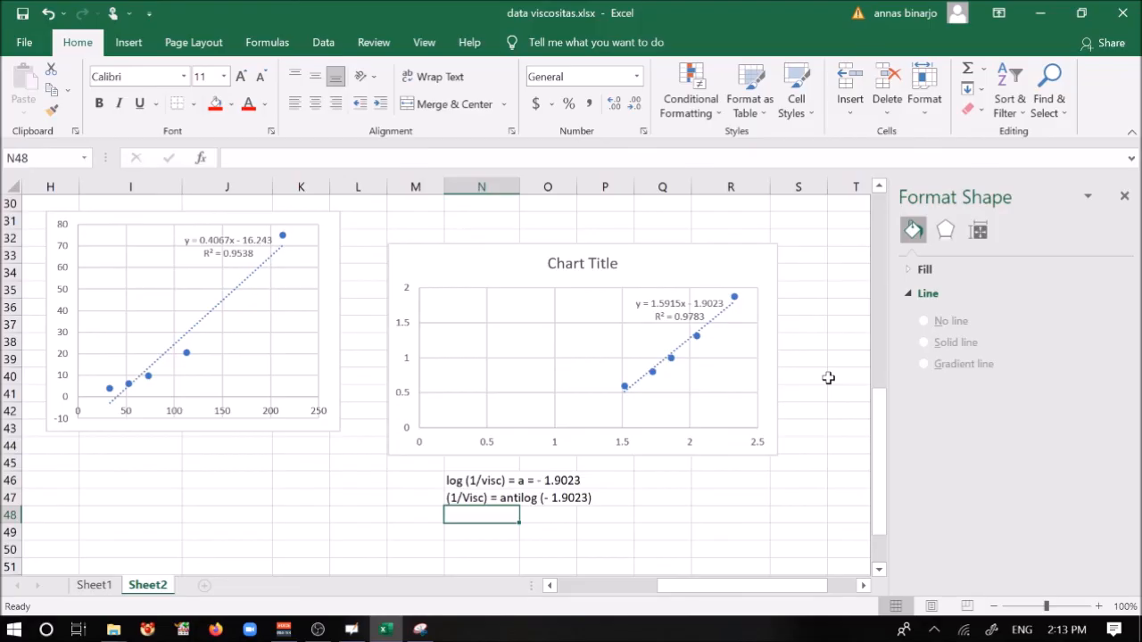
- Enter the label "(1/Visc) =" in cell N48, removing the autocompleted antilog text
{"action": "type", "text": "(1"}
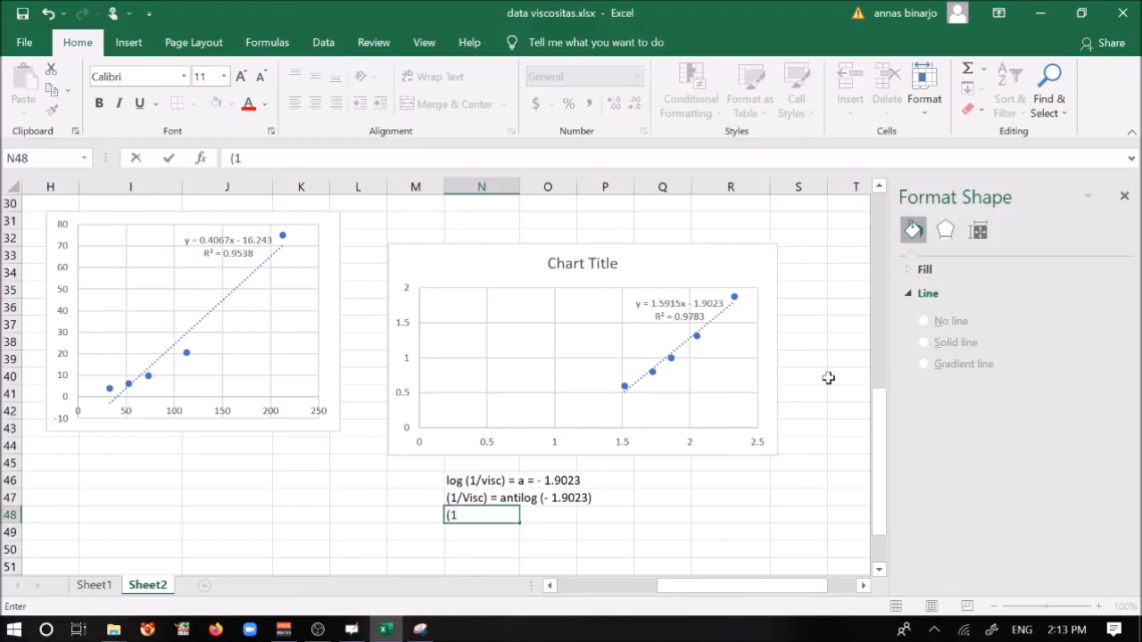
{"action": "type", "text": "/Visc)"}
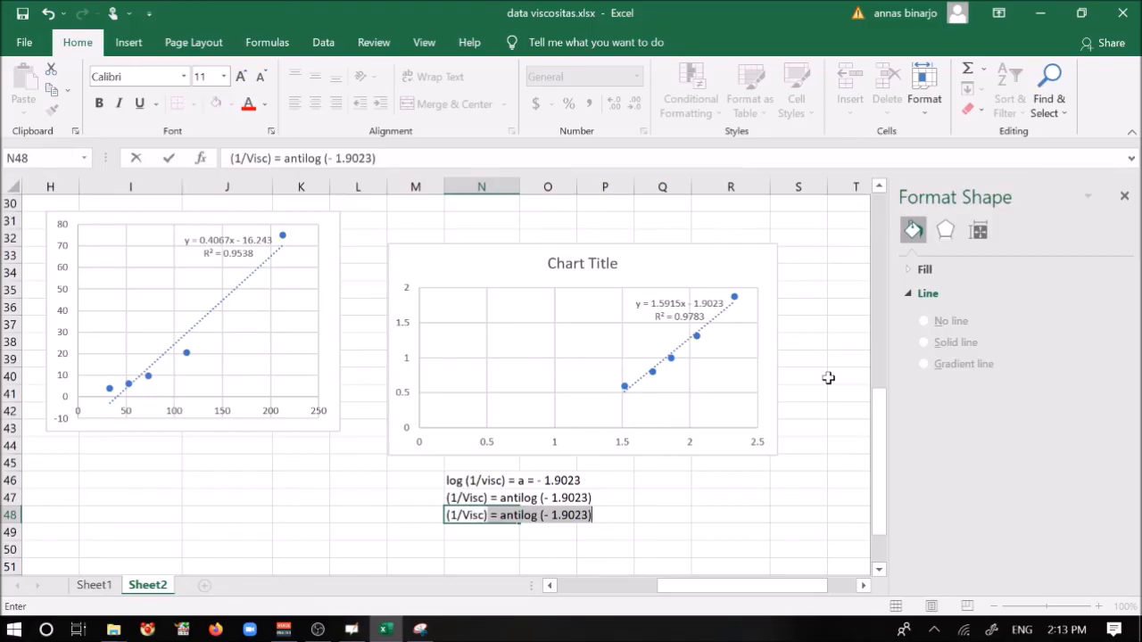
{"action": "key", "text": "Return"}
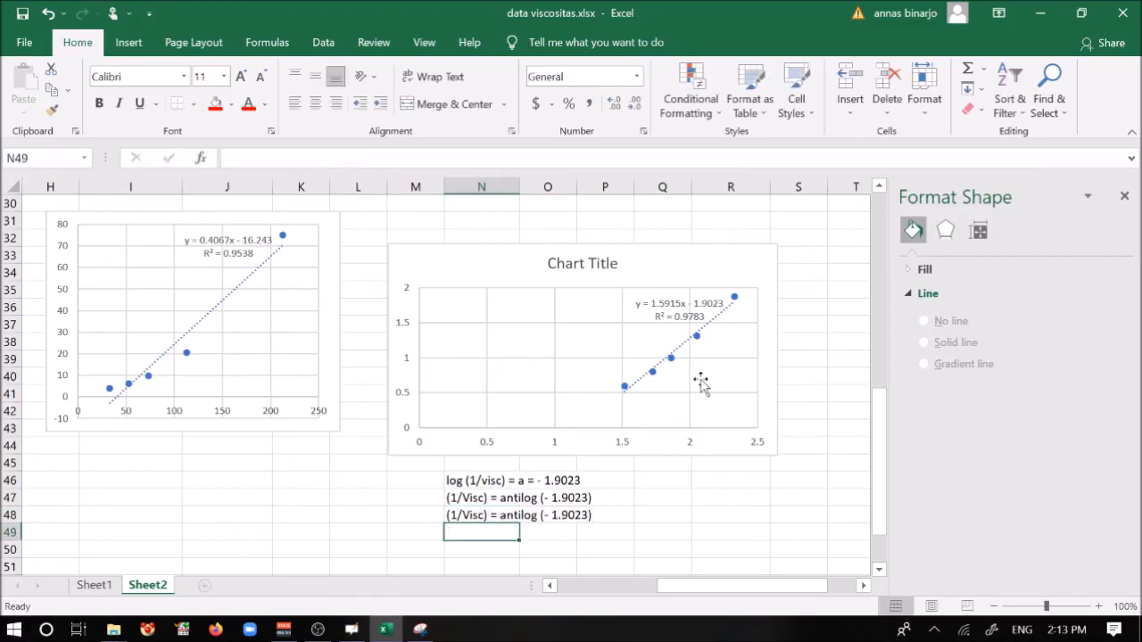
{"action": "left_click", "coordinate": [474, 515]}
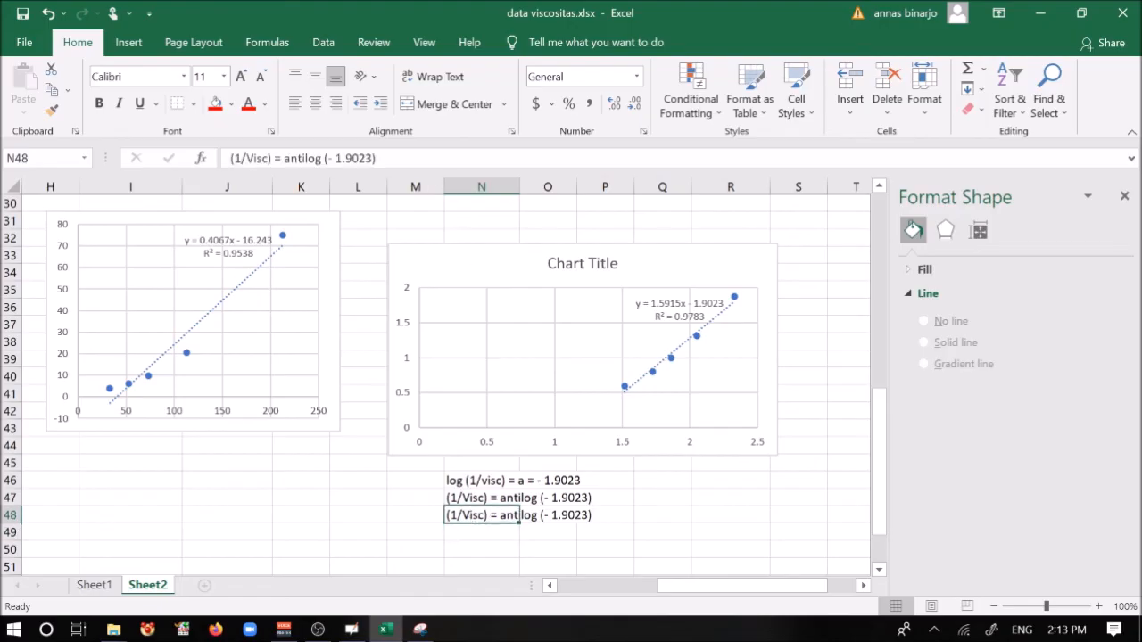
{"action": "left_click", "coordinate": [450, 159]}
{"action": "key", "text": "BackSpace"}
{"action": "key", "text": "BackSpace"}
{"action": "key", "text": "BackSpace"}
{"action": "key", "text": "BackSpace"}
{"action": "key", "text": "BackSpace"}
{"action": "key", "text": "BackSpace"}
{"action": "key", "text": "BackSpace"}
{"action": "key", "text": "BackSpace"}
{"action": "key", "text": "BackSpace"}
{"action": "key", "text": "BackSpace"}
{"action": "key", "text": "BackSpace"}
{"action": "key", "text": "BackSpace"}
{"action": "key", "text": "BackSpace"}
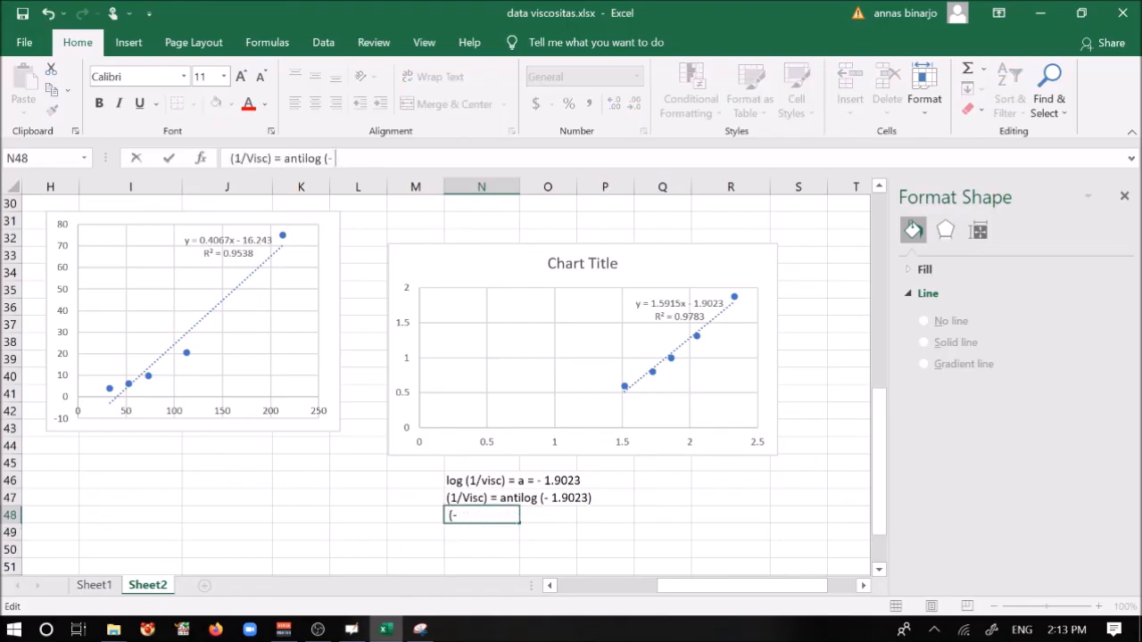
{"action": "key", "text": "BackSpace"}
{"action": "key", "text": "BackSpace"}
{"action": "key", "text": "BackSpace"}
{"action": "key", "text": "BackSpace"}
{"action": "key", "text": "BackSpace"}
{"action": "key", "text": "Return"}
- Calculate 1/Visc in cell O48 with the formula =10^(-1.9023)
{"action": "key", "text": "Right"}
{"action": "key", "text": "Up"}
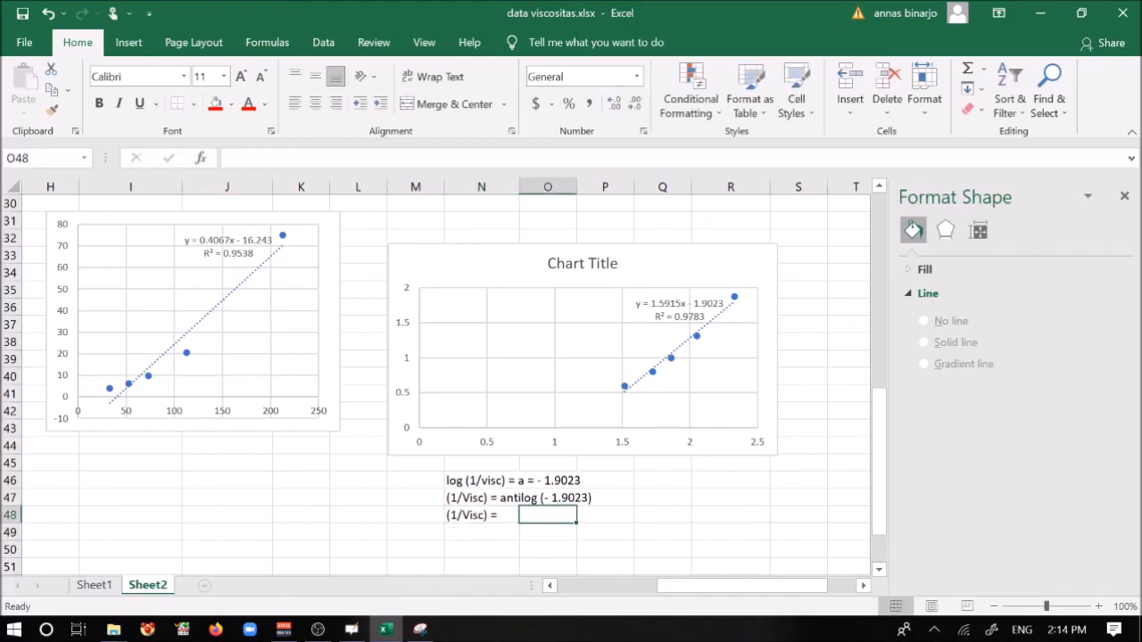
{"action": "type", "text": "10"}
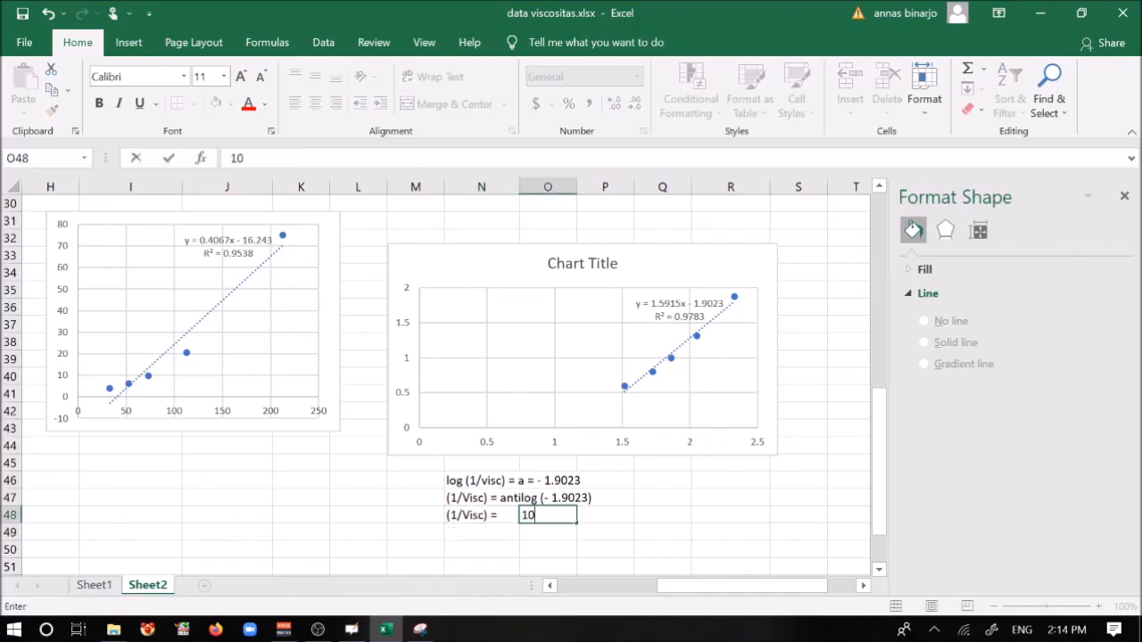
{"action": "type", "text": "^(-1.9023"}
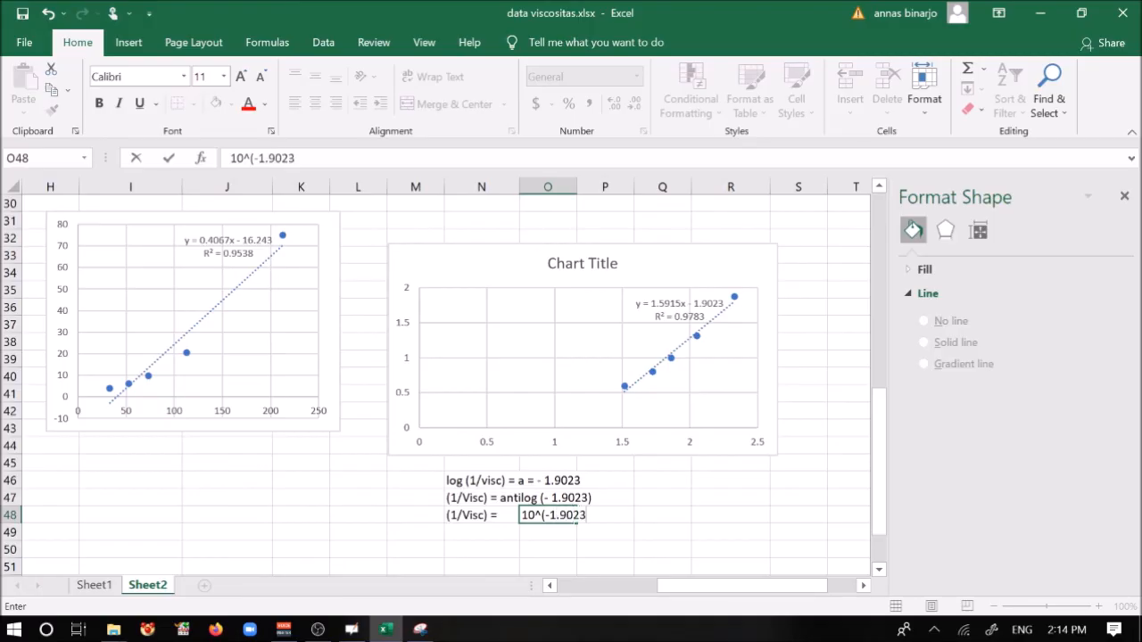
{"action": "left_click", "coordinate": [230, 158]}
{"action": "type", "text": "="}
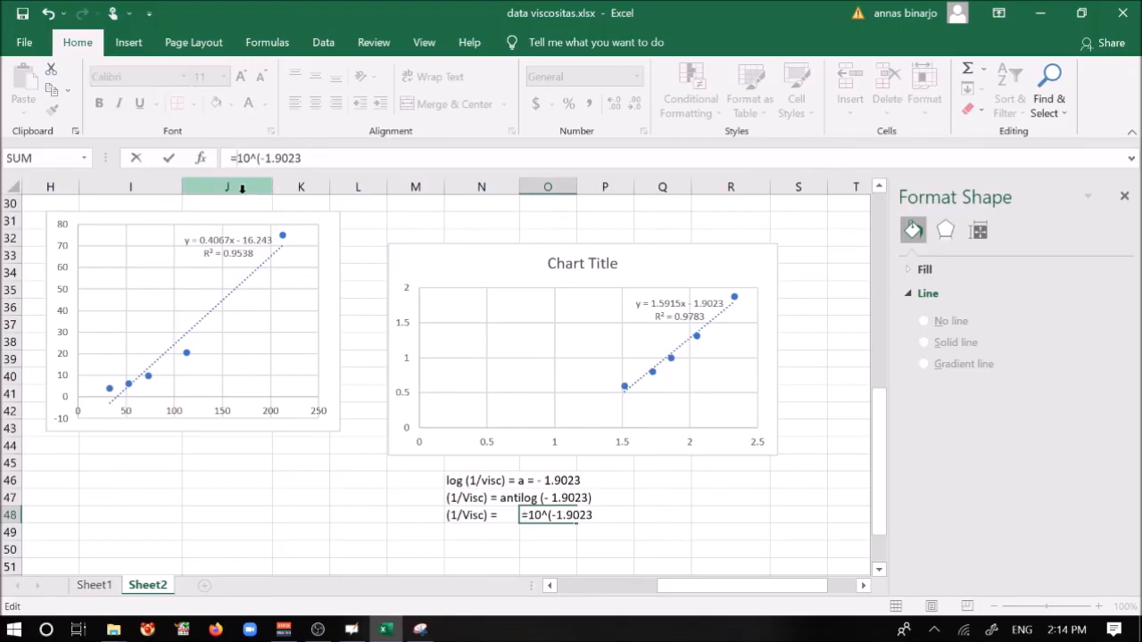
{"action": "key", "text": "Return"}
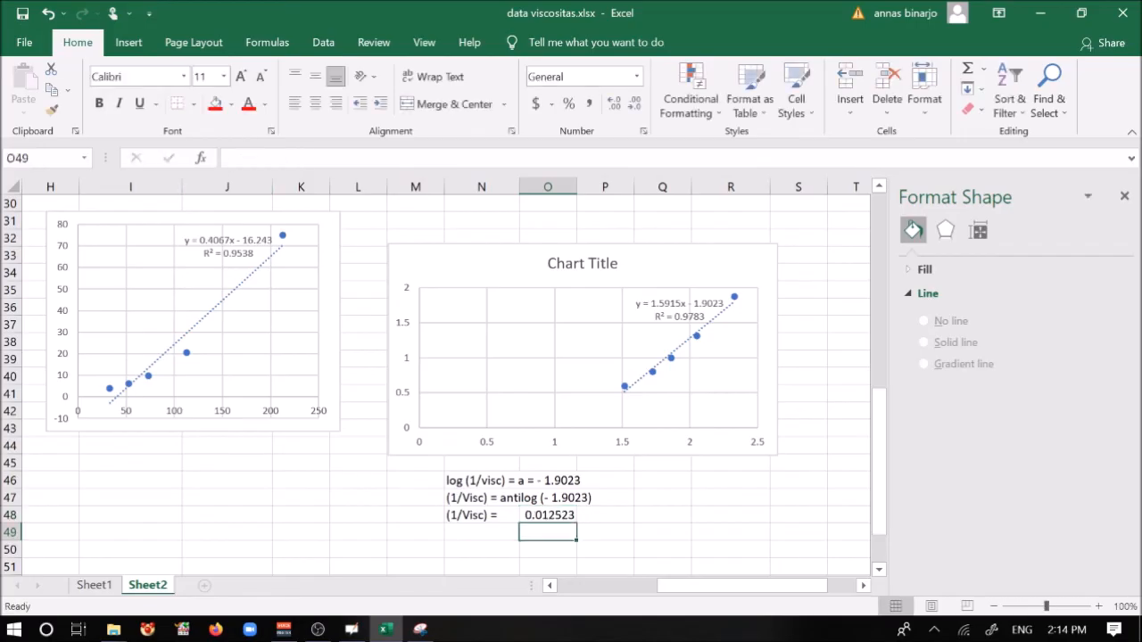
{"action": "left_click", "coordinate": [557, 517]}
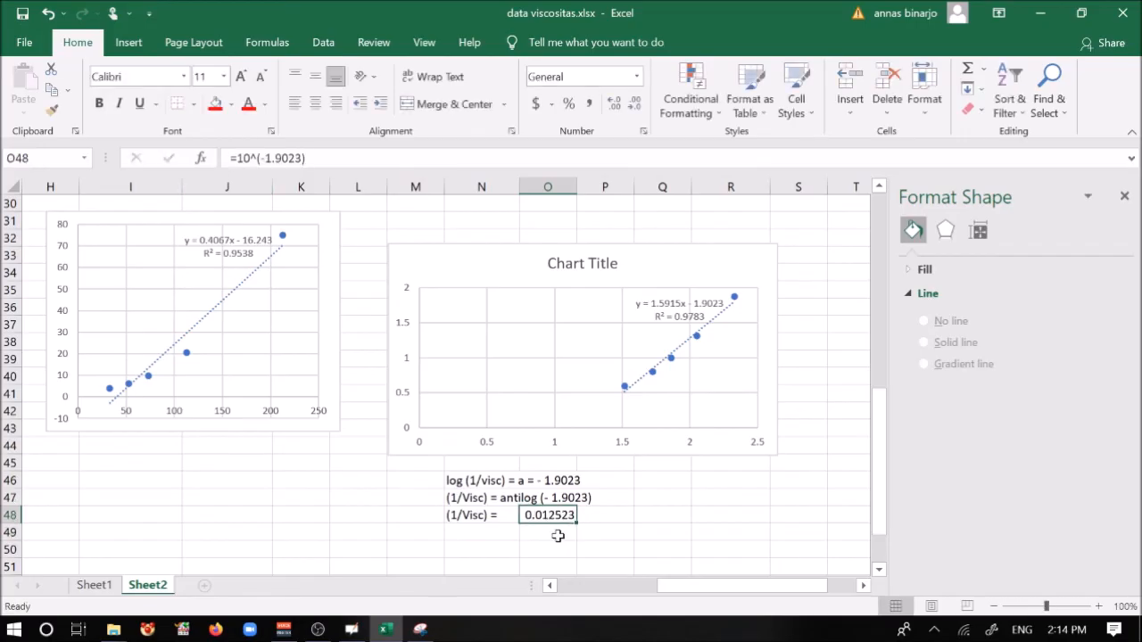
{"action": "left_click", "coordinate": [604, 533]}
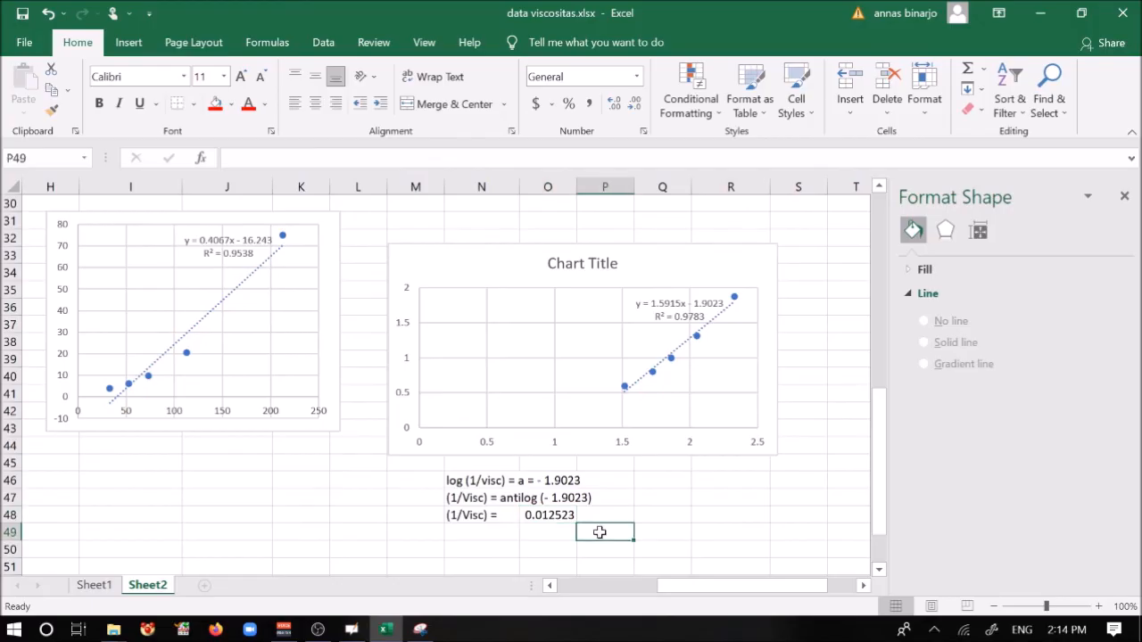
- Label cell N49 "Vis =" and calculate the viscosity in O49 as 1 divided by O48
{"action": "left_click", "coordinate": [506, 534]}
{"action": "type", "text": "V"}
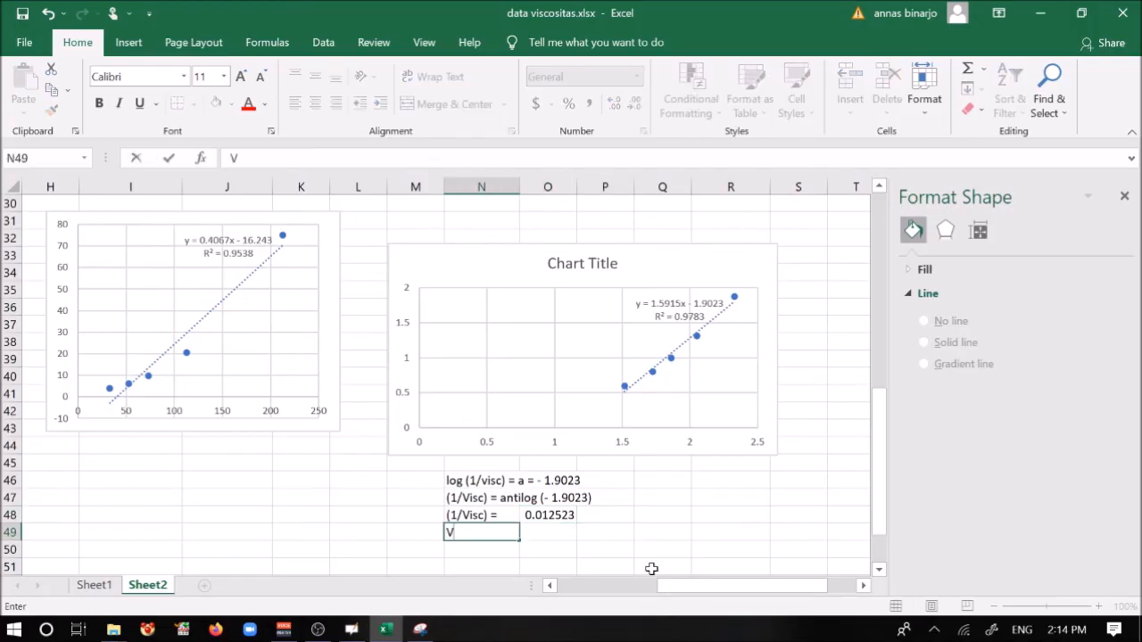
{"action": "type", "text": "is ="}
{"action": "key", "text": "Tab"}
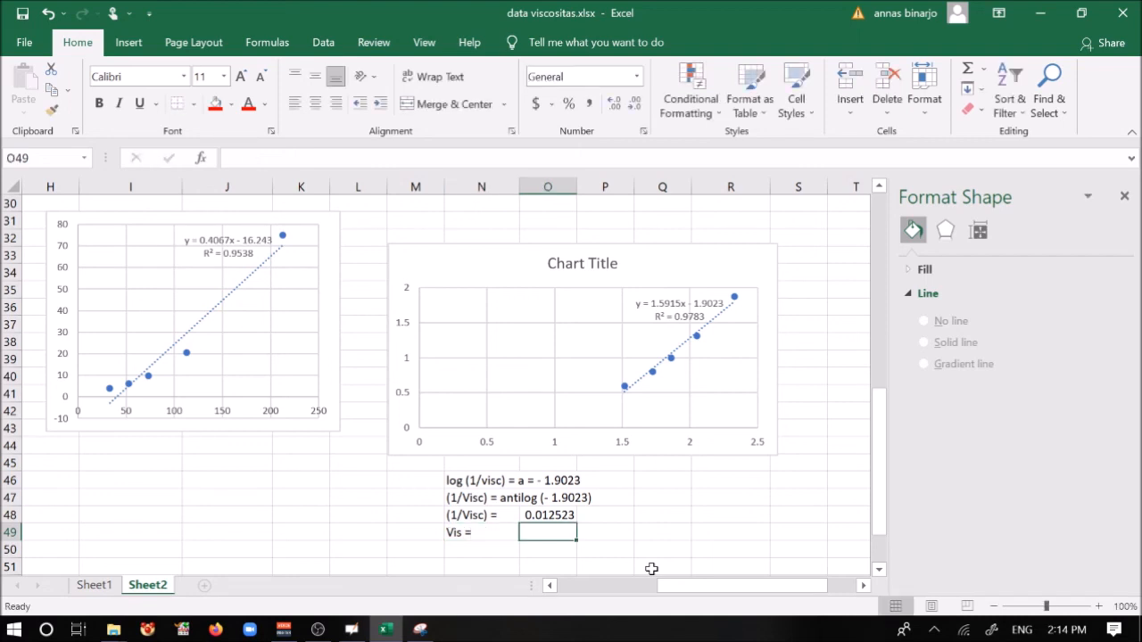
{"action": "type", "text": "=1/"}
{"action": "left_click", "coordinate": [566, 516]}
{"action": "key", "text": "Return"}
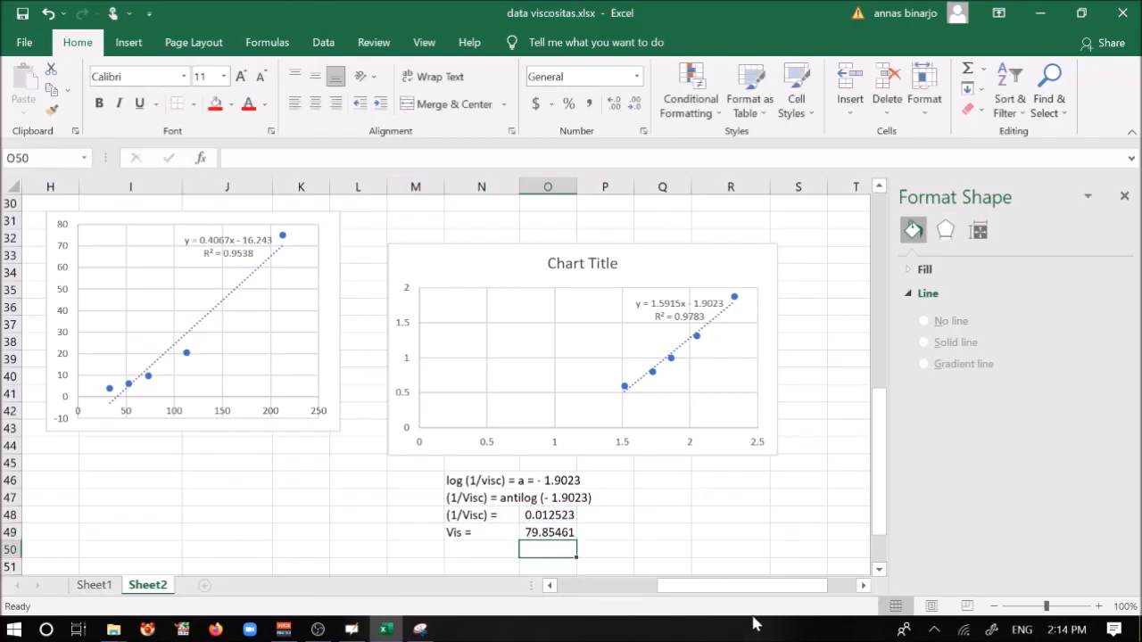
- Mark the viscosity in row 49 as measured by entering "terukur" in cell P49
{"action": "left_click", "coordinate": [609, 534]}
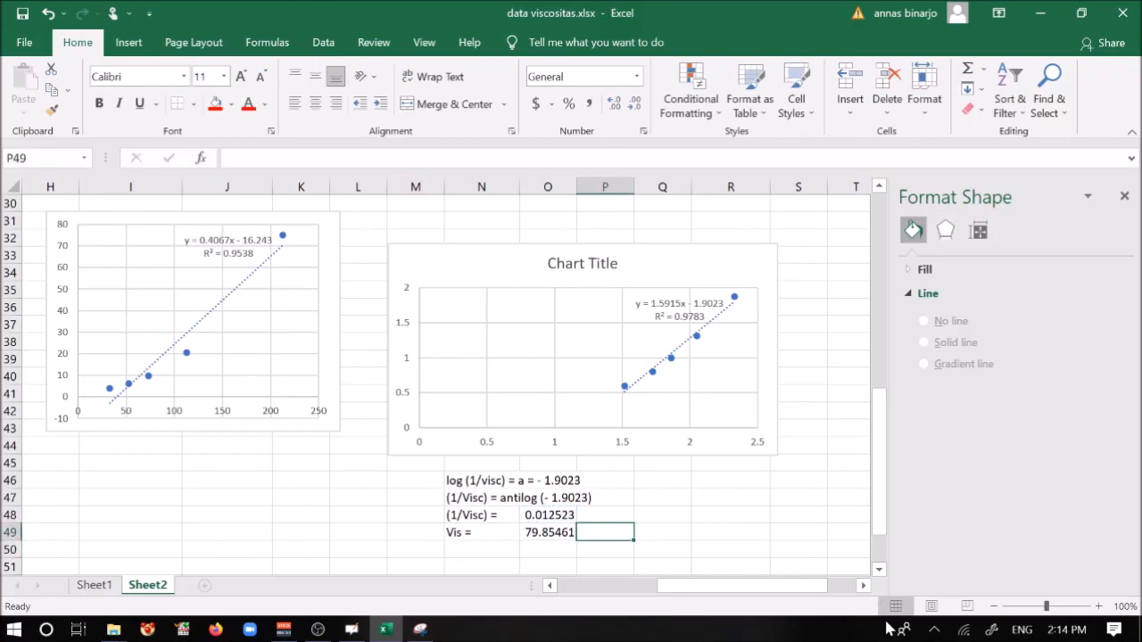
{"action": "type", "text": "terukur"}
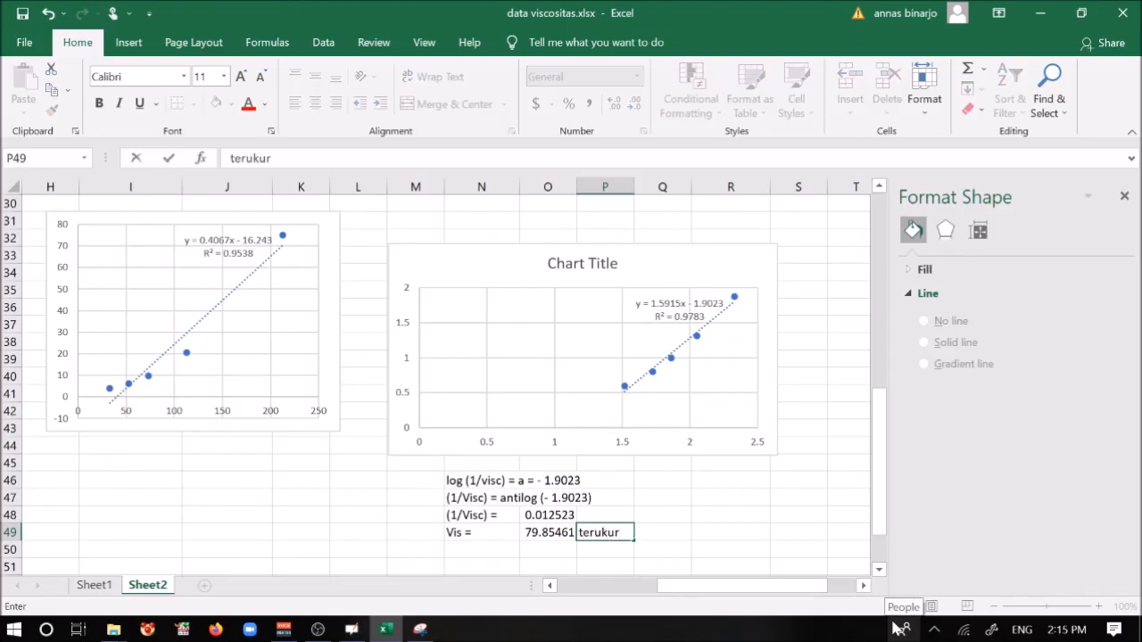
{"action": "key", "text": "Return"}
- Enter the label "Vis sbn =" for the true viscosity in cell N50
{"action": "key", "text": "Left"}
{"action": "key", "text": "Left"}
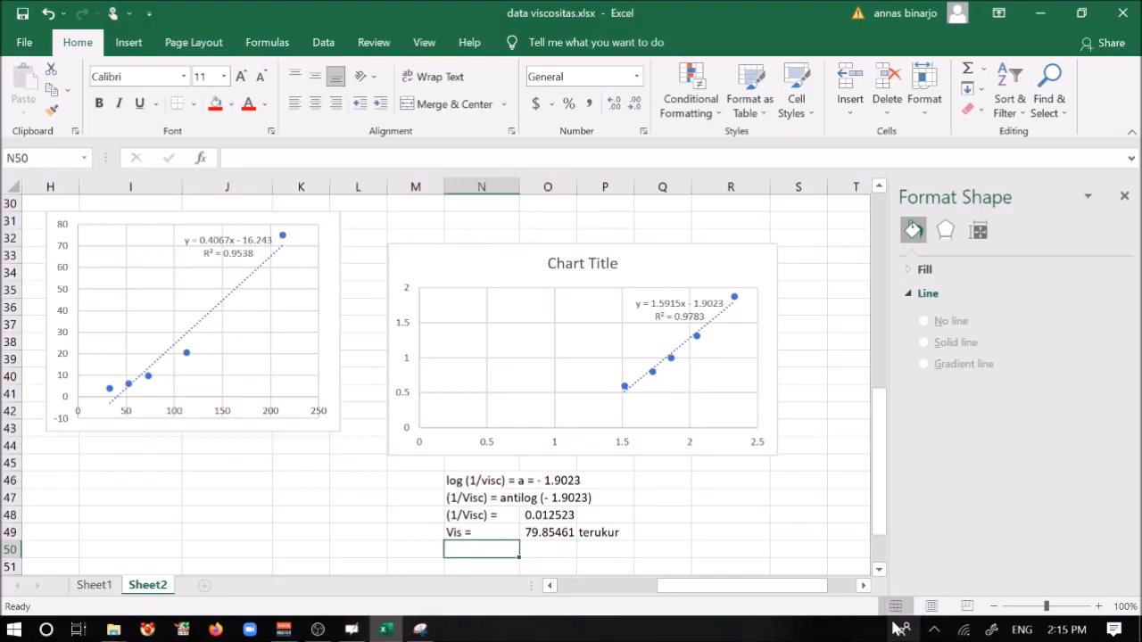
{"action": "type", "text": "Vis s"}
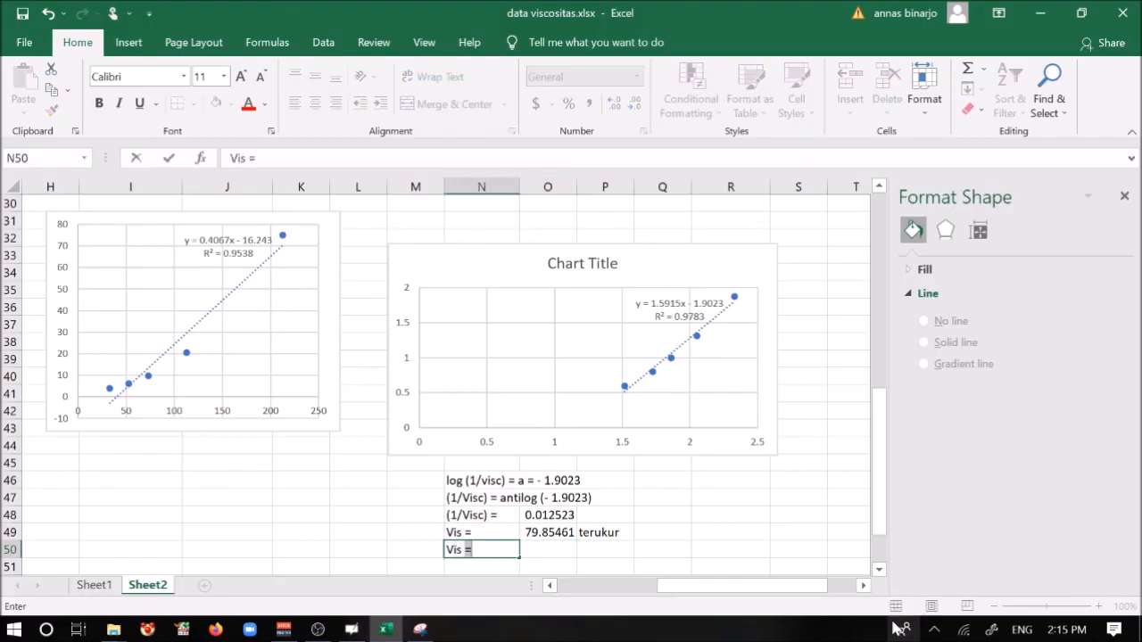
{"action": "type", "text": "bn ="}
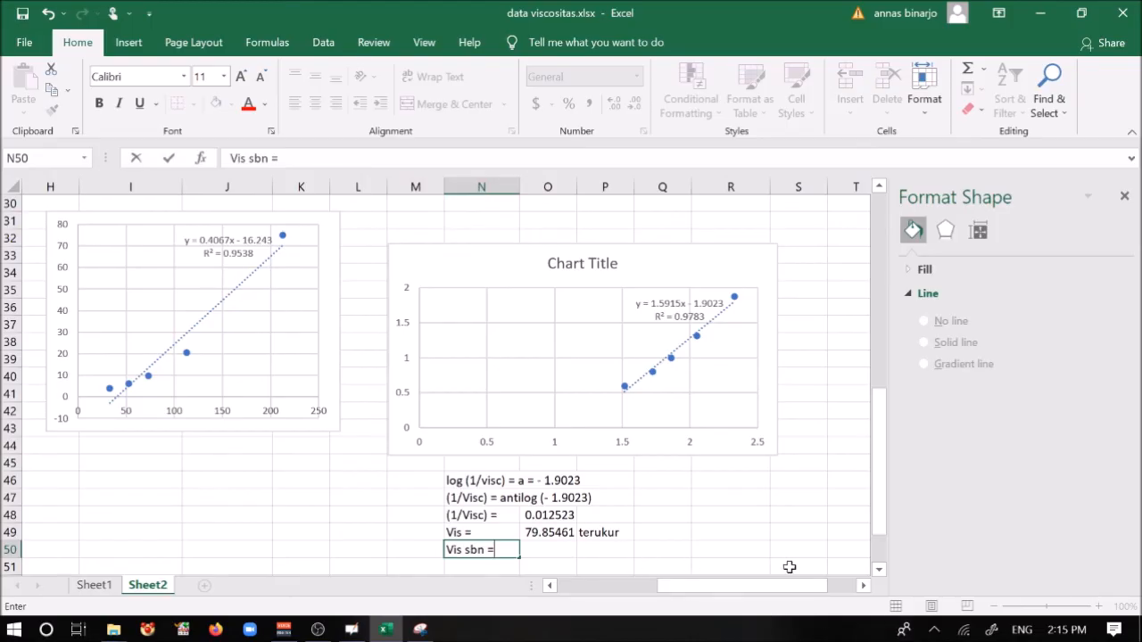
{"action": "key", "text": "Return"}
- Calculate the true viscosity in cell O50 by multiplying the measured viscosity in O49 by the Kv constant in A55
{"action": "key", "text": "Right"}
{"action": "key", "text": "Up"}
{"action": "type", "text": "="}
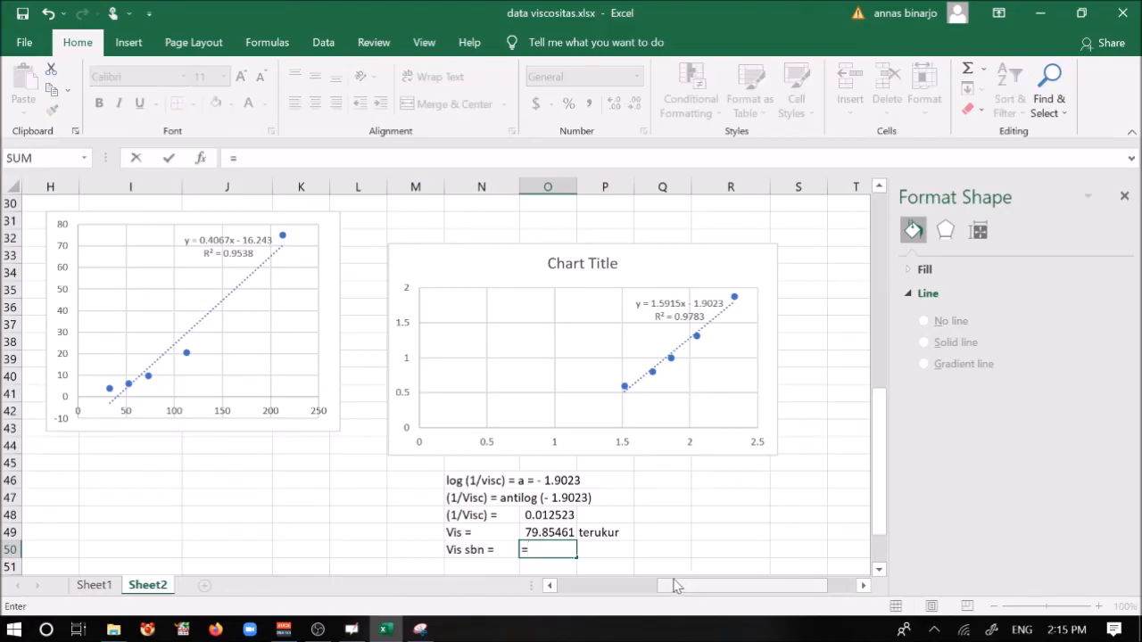
{"action": "left_click", "coordinate": [536, 532]}
{"action": "type", "text": "*"}
{"action": "left_click_drag", "start_coordinate": [668, 586], "coordinate": [537, 571]}
{"action": "left_click_drag", "start_coordinate": [880, 482], "coordinate": [865, 546]}
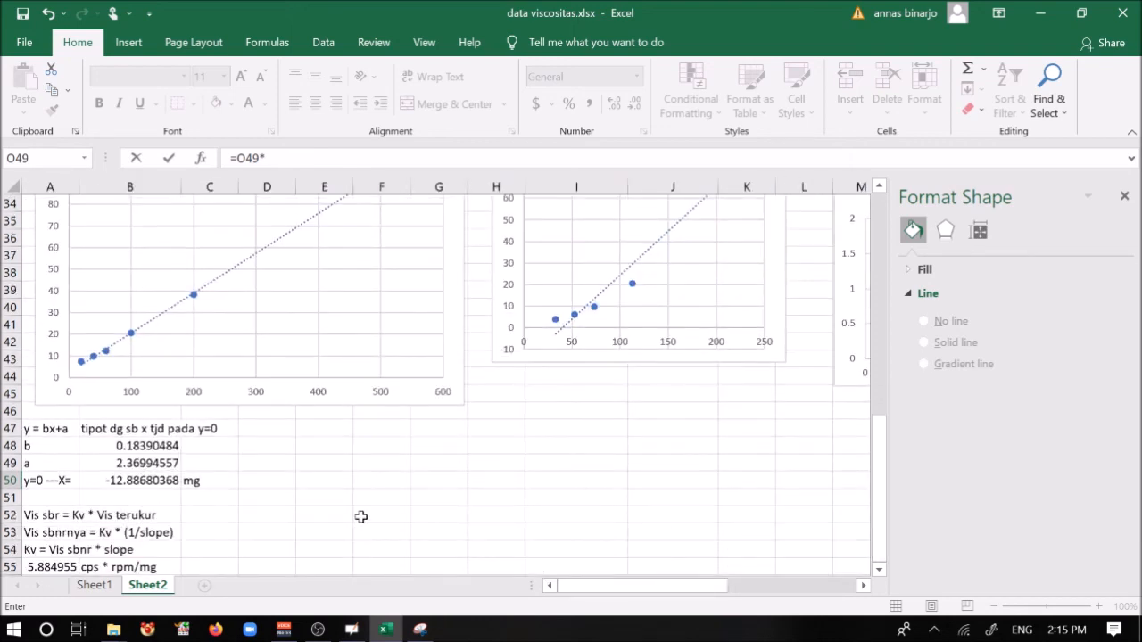
{"action": "scroll", "coordinate": [362, 518], "scroll_direction": "down", "scroll_amount": 1}
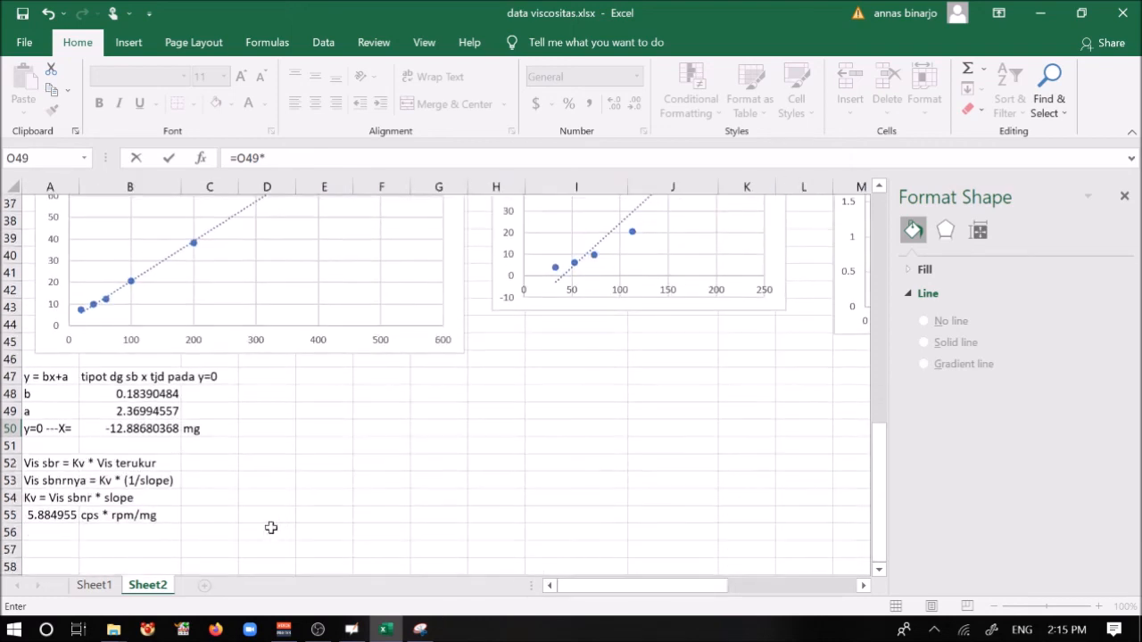
{"action": "left_click", "coordinate": [61, 515]}
{"action": "key", "text": "Return"}
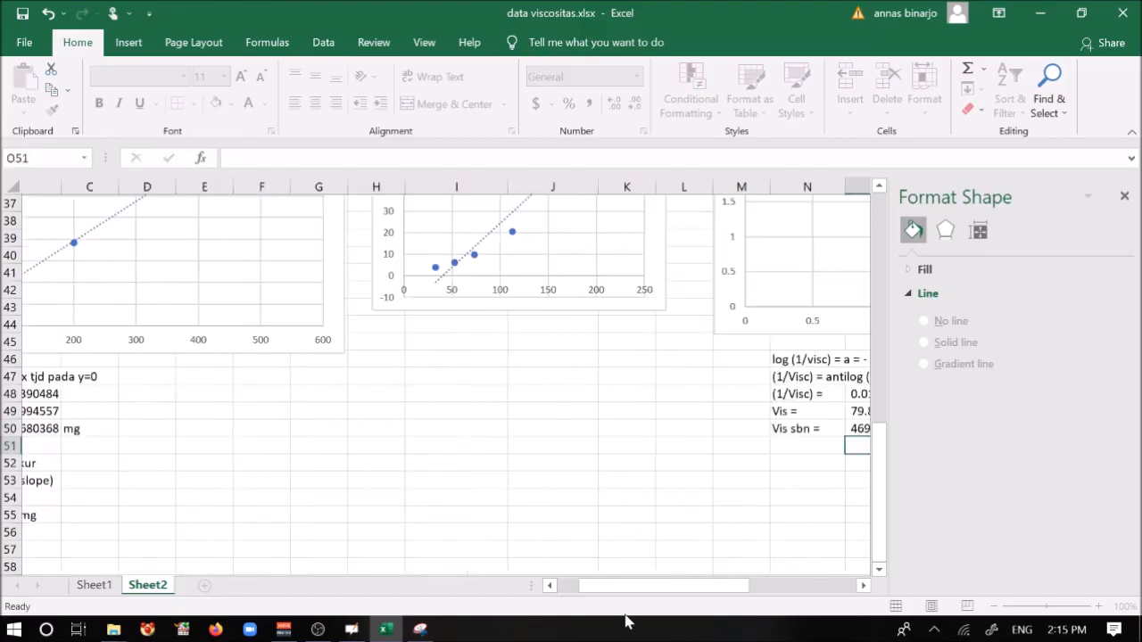
- Enter the unit "cps" for the true viscosity in cell P50
{"action": "left_click_drag", "start_coordinate": [740, 591], "coordinate": [783, 591]}
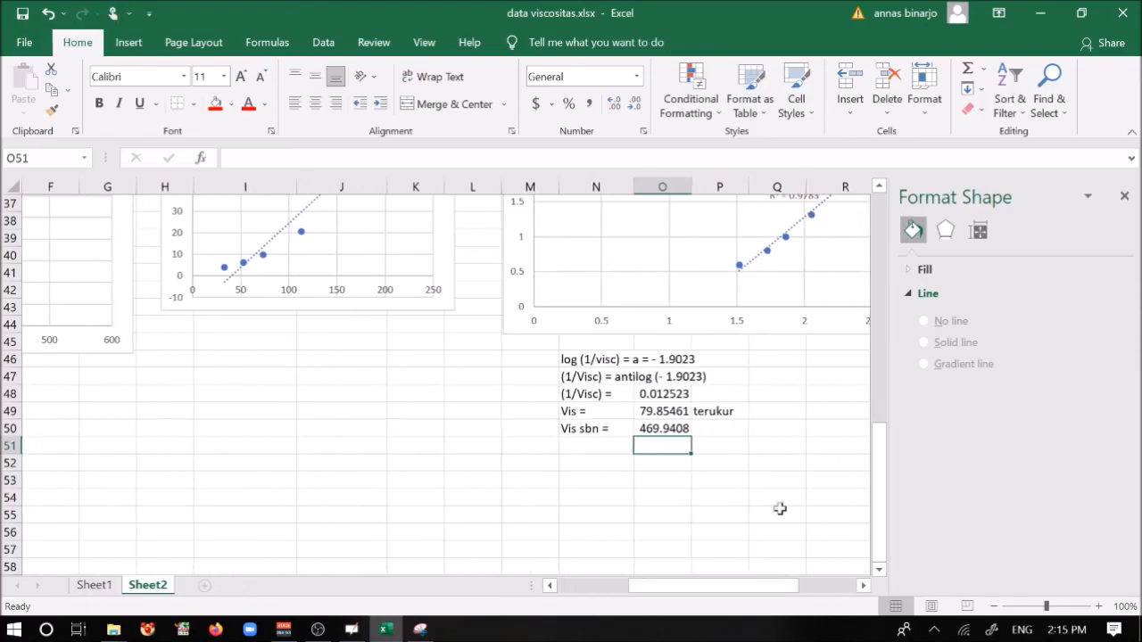
{"action": "left_click", "coordinate": [729, 428]}
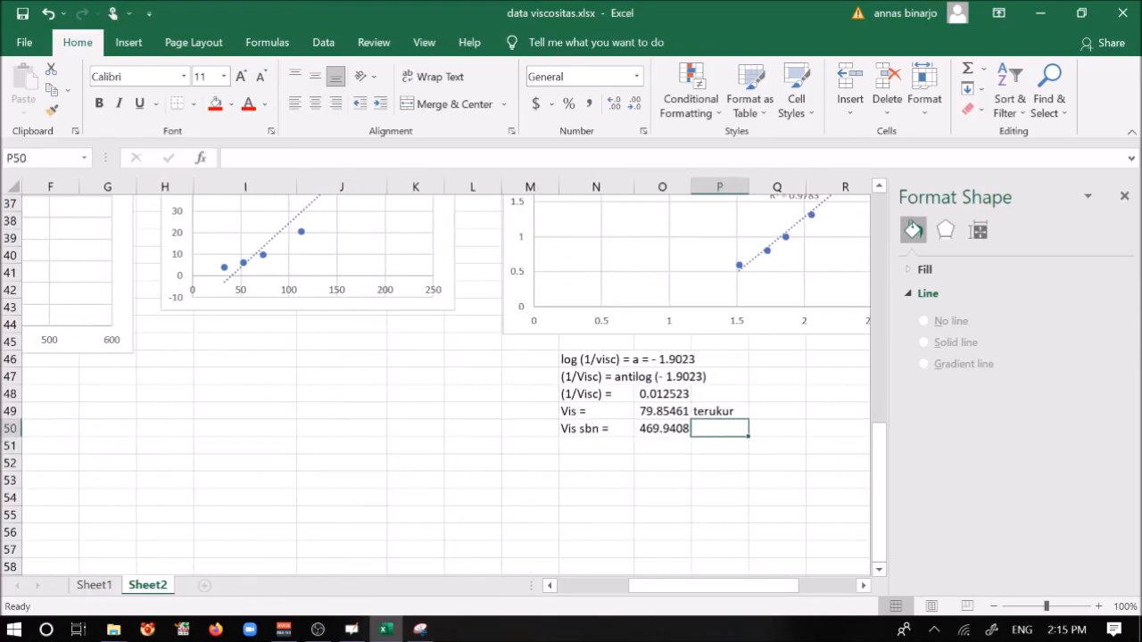
{"action": "type", "text": "cps"}
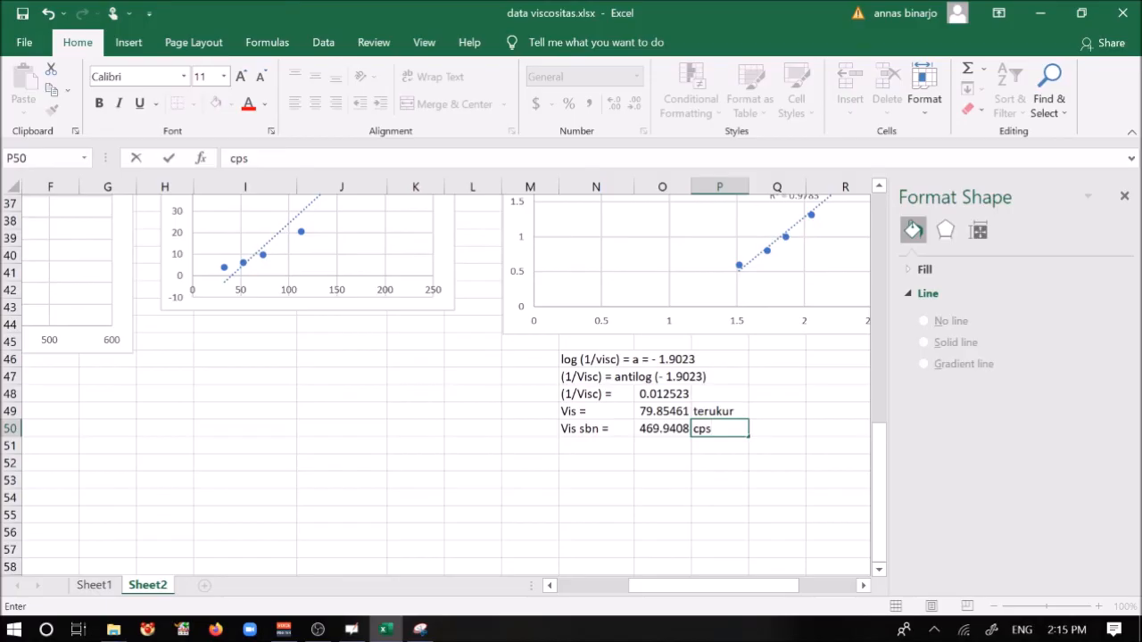
{"action": "key", "text": "Return"}
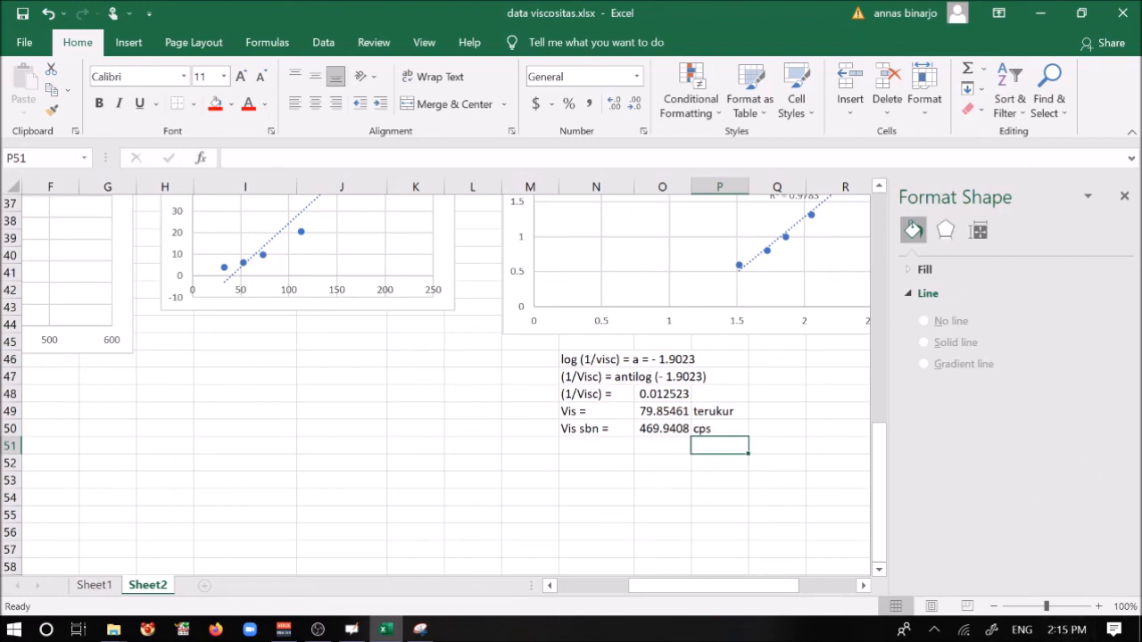
- Review the measured and true viscosity cells, the trendline charts, and the Kv calculation in column A
{"action": "left_click", "coordinate": [664, 410]}
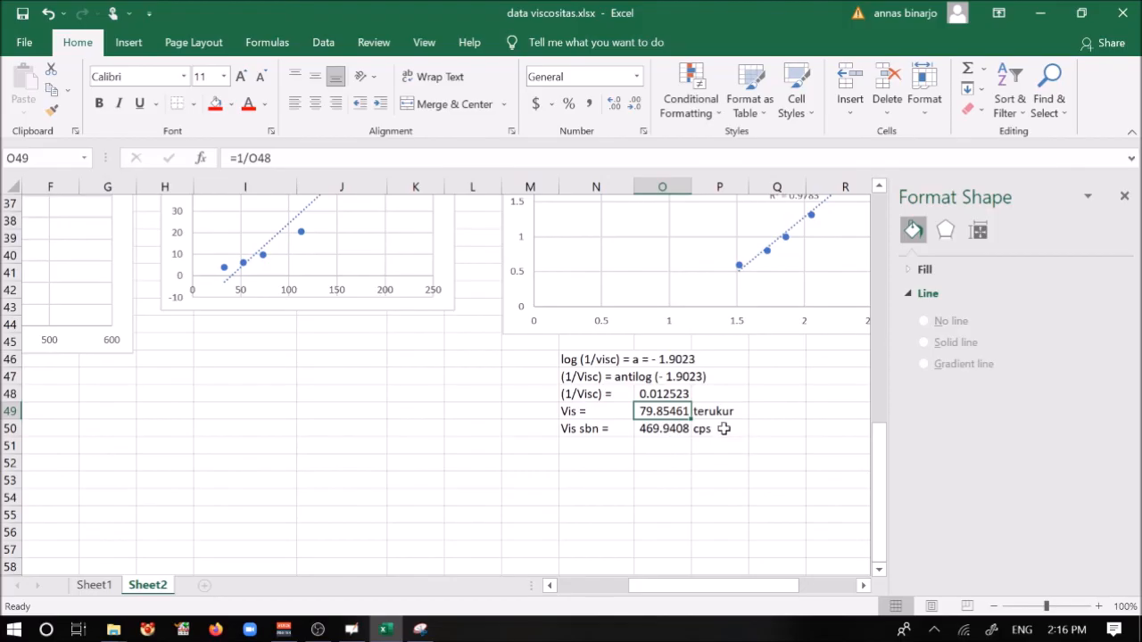
{"action": "left_click", "coordinate": [724, 428]}
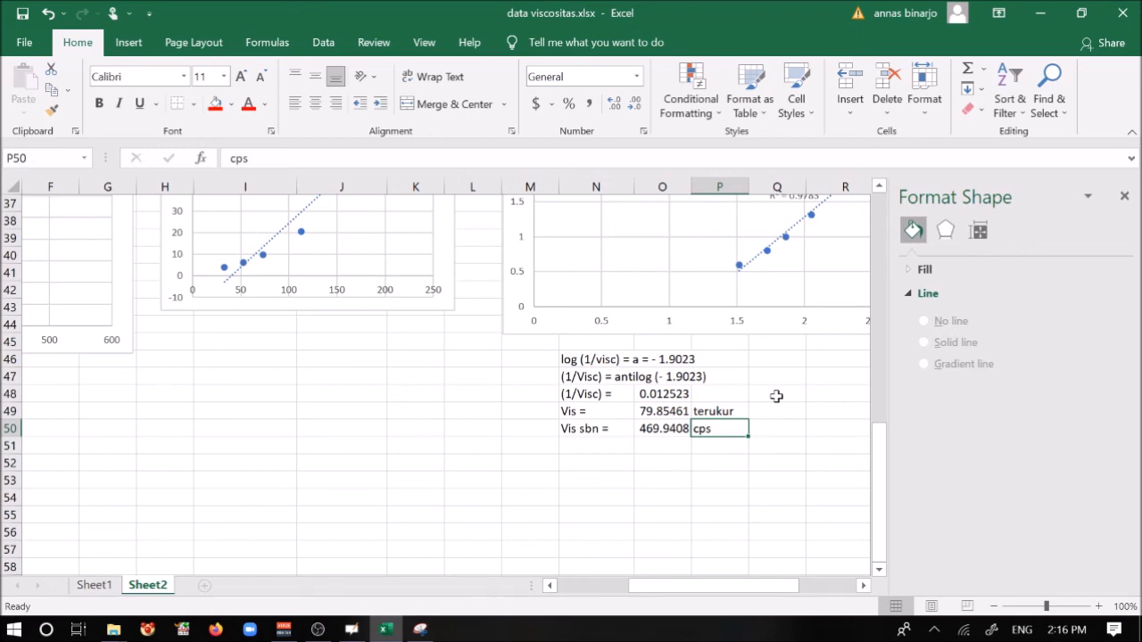
{"action": "left_click_drag", "start_coordinate": [741, 585], "coordinate": [704, 585]}
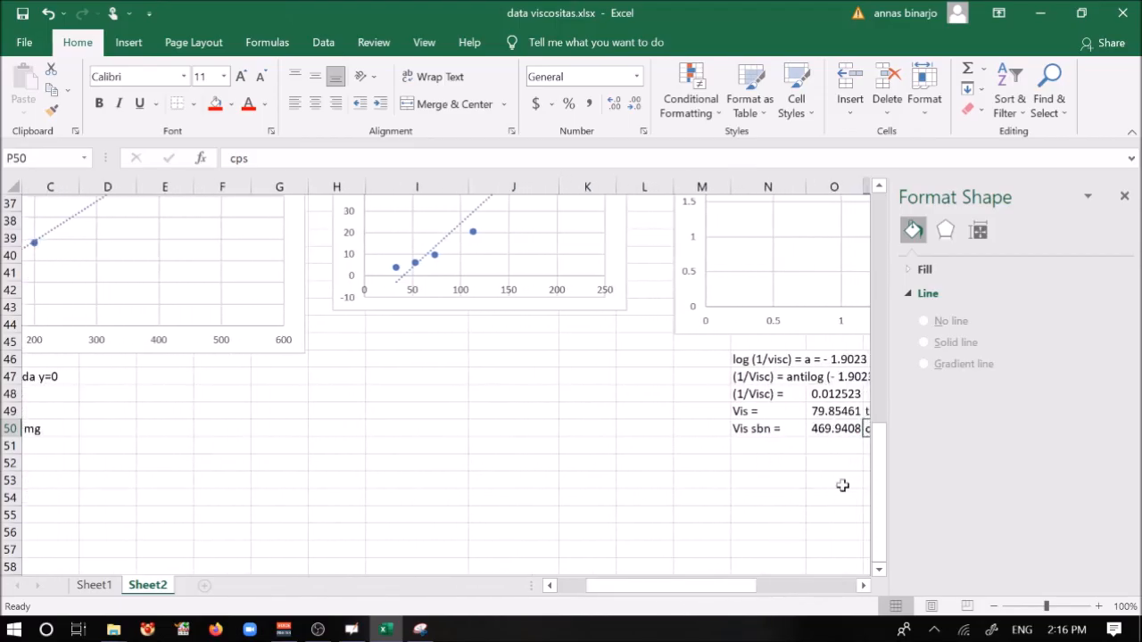
{"action": "left_click_drag", "start_coordinate": [880, 482], "coordinate": [896, 436]}
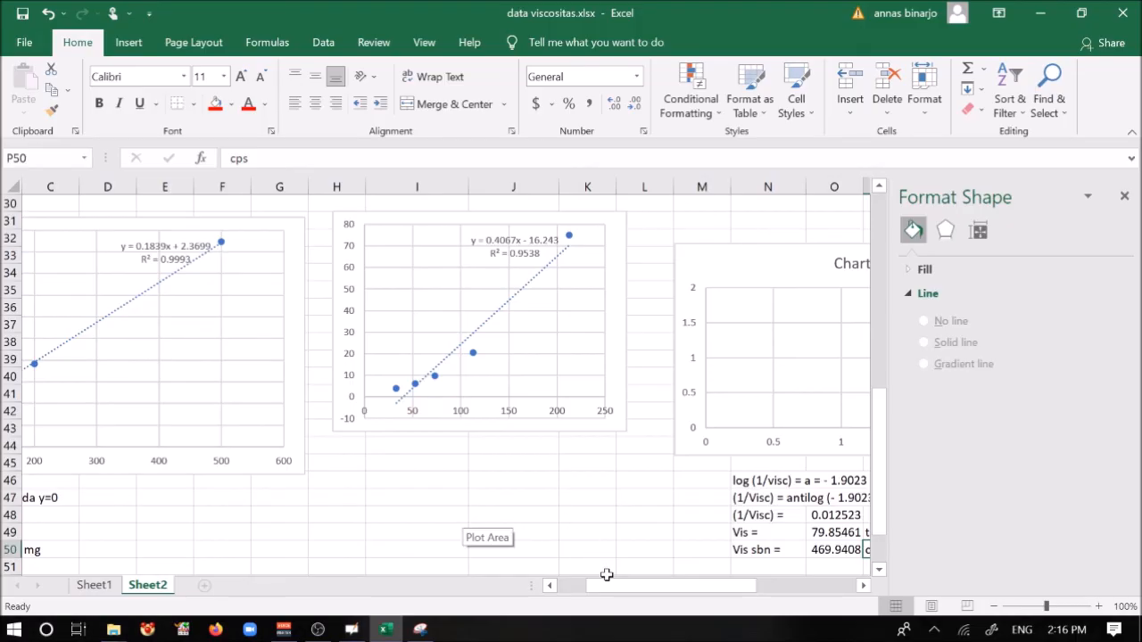
{"action": "left_click_drag", "start_coordinate": [620, 589], "coordinate": [584, 593]}
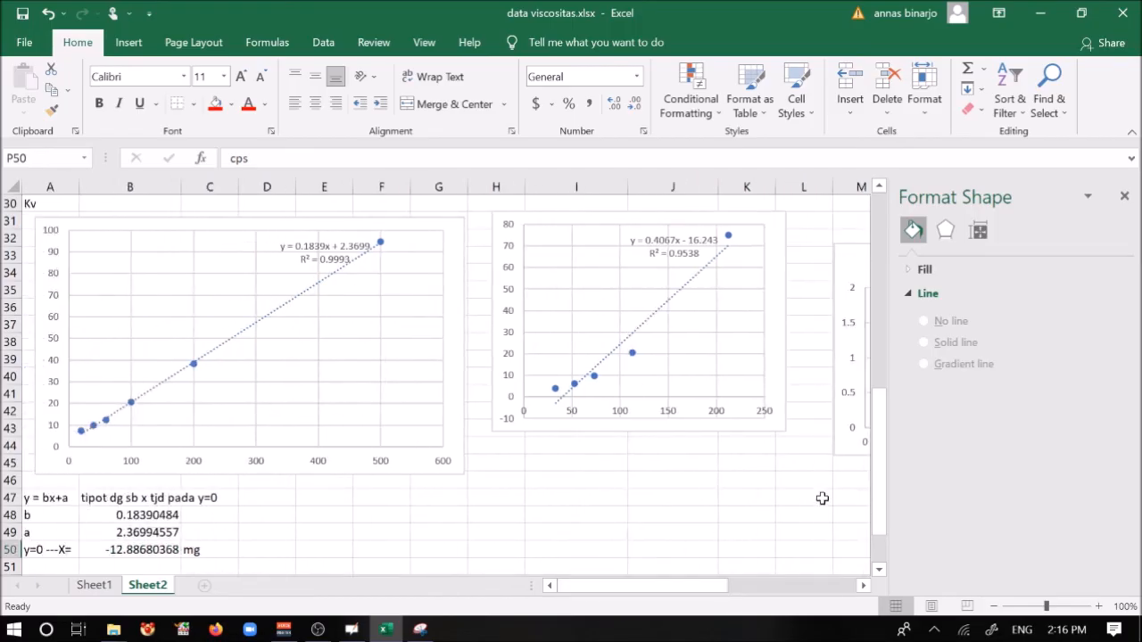
{"action": "left_click_drag", "start_coordinate": [878, 471], "coordinate": [883, 514]}
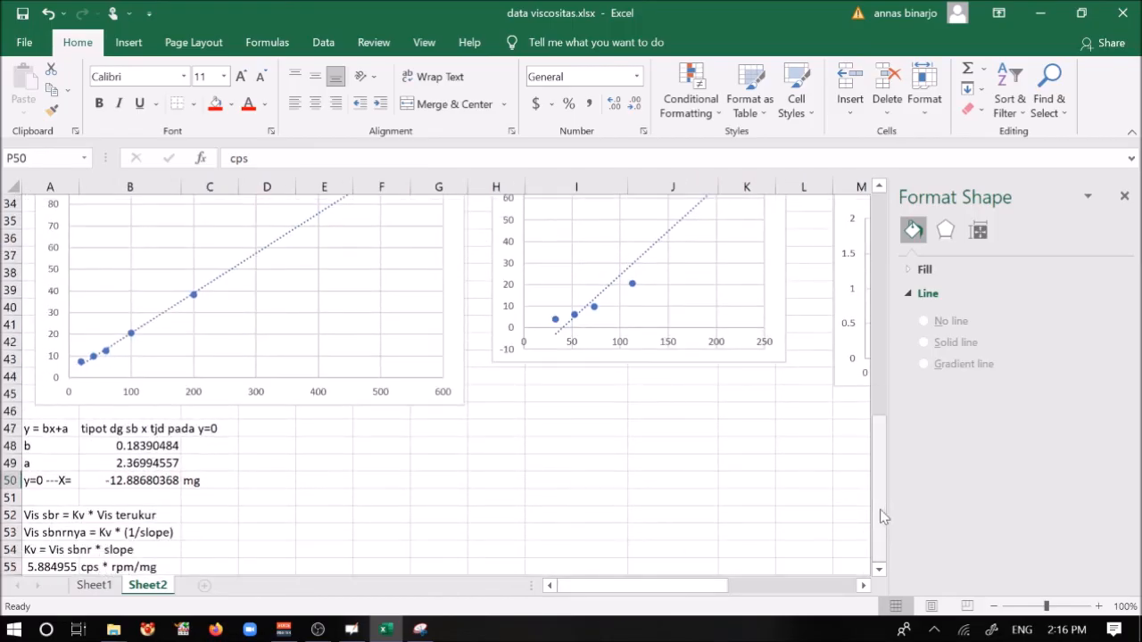